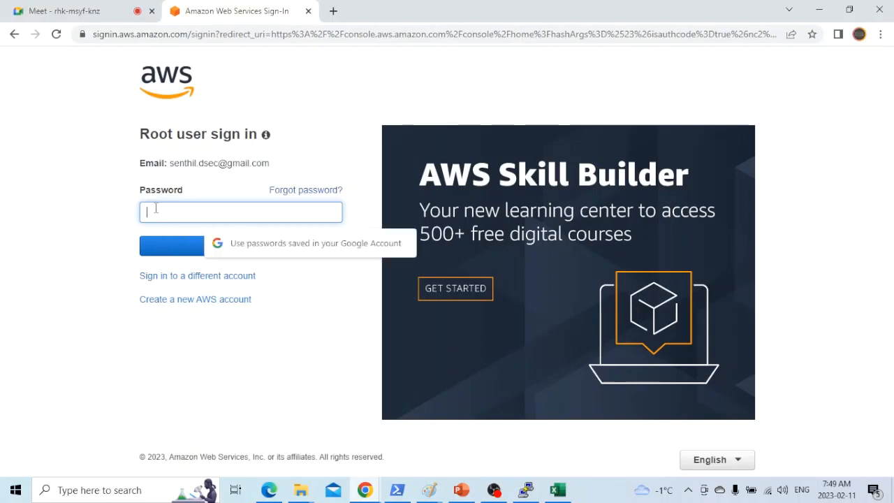
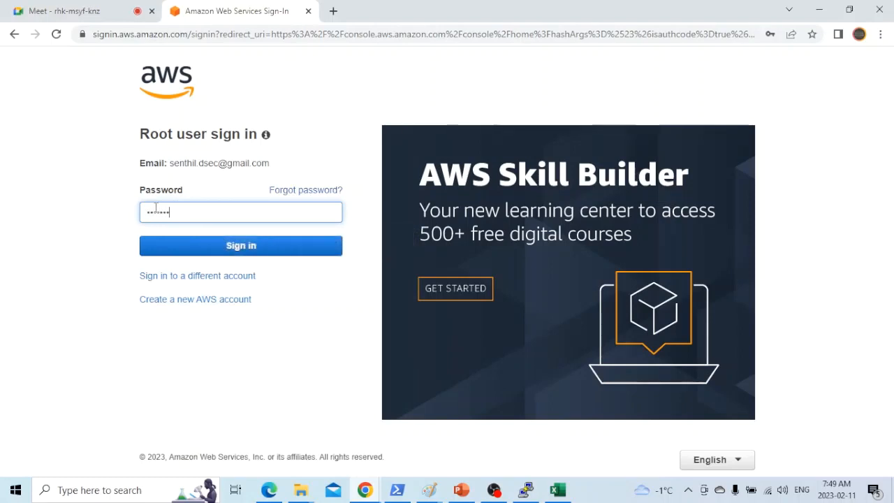
Enter the root account password and the MFA code to finish signing in to Console Home
key("Return")
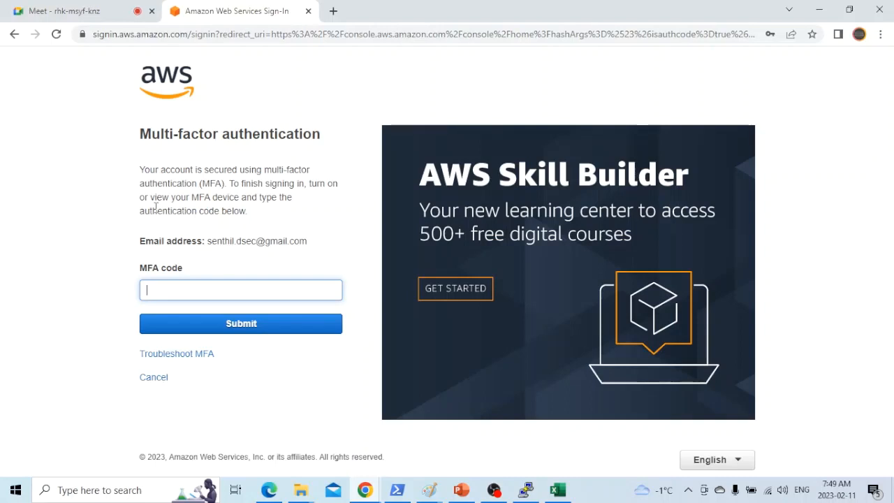
left_click(212, 325)
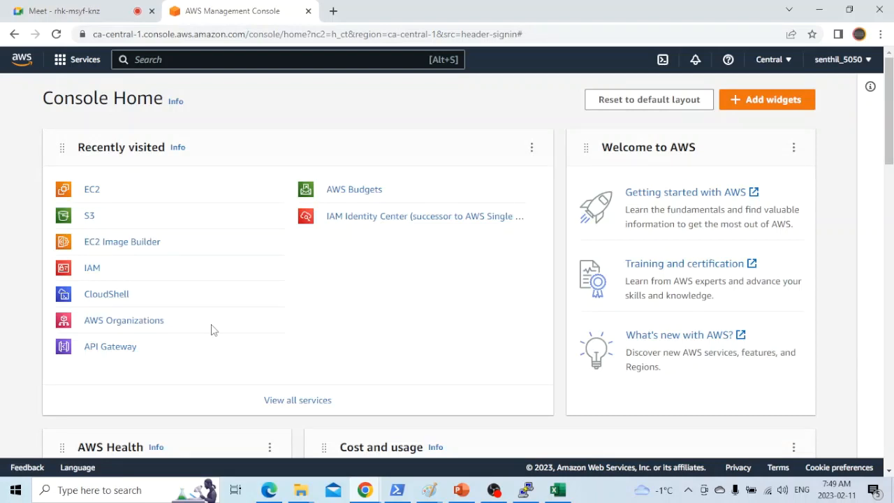
Search for s3, open the S3 Buckets list, and start a new bucket from Create bucket
left_click(142, 60)
type("s")
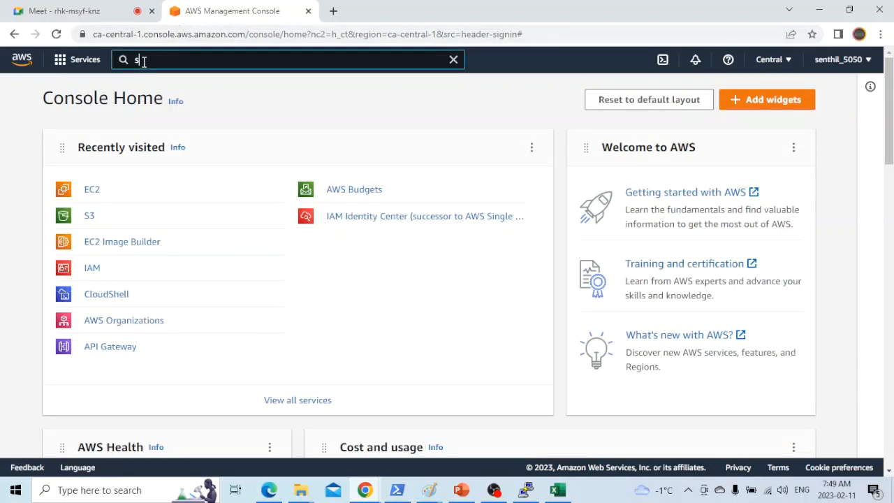
type("3")
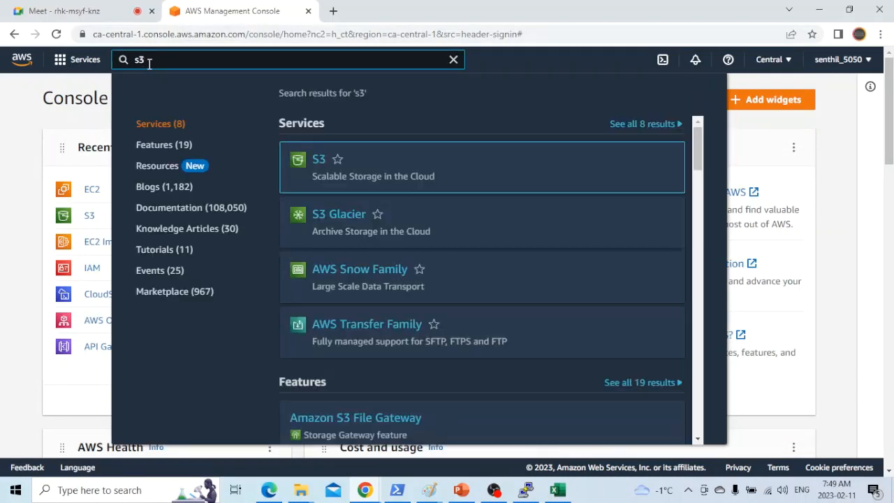
mouse_move(315, 165)
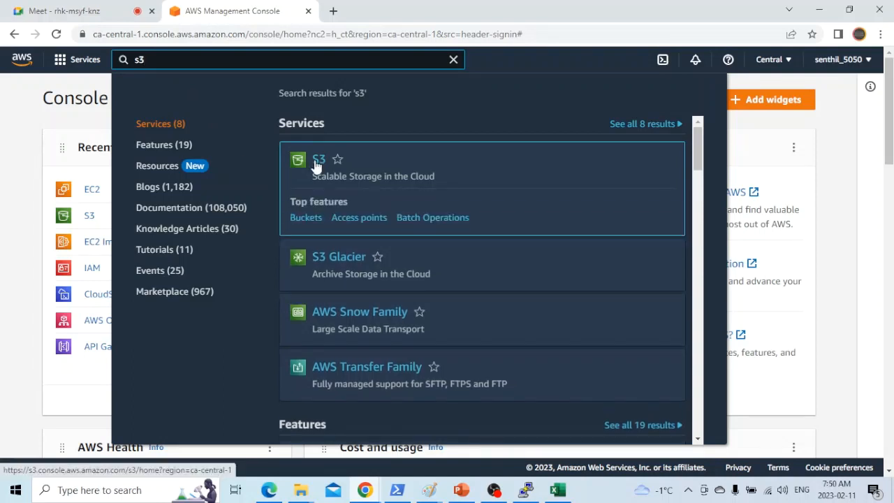
left_click(315, 165)
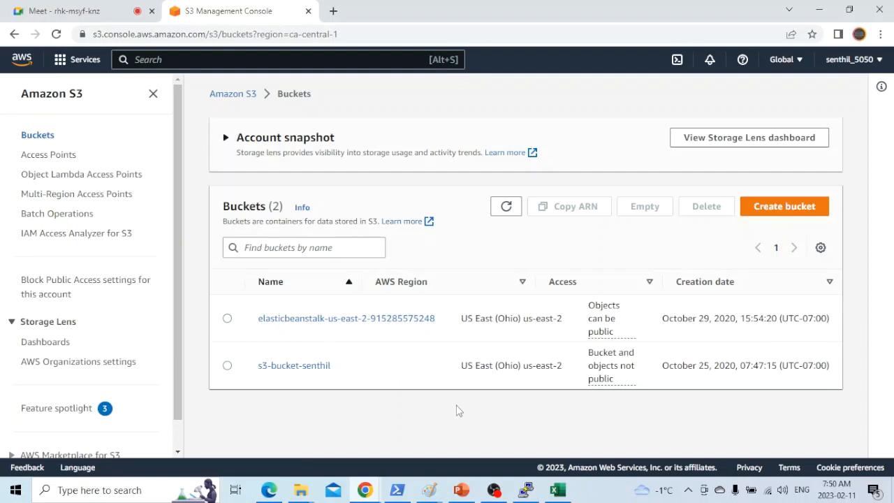
double_click(730, 364)
left_click(777, 210)
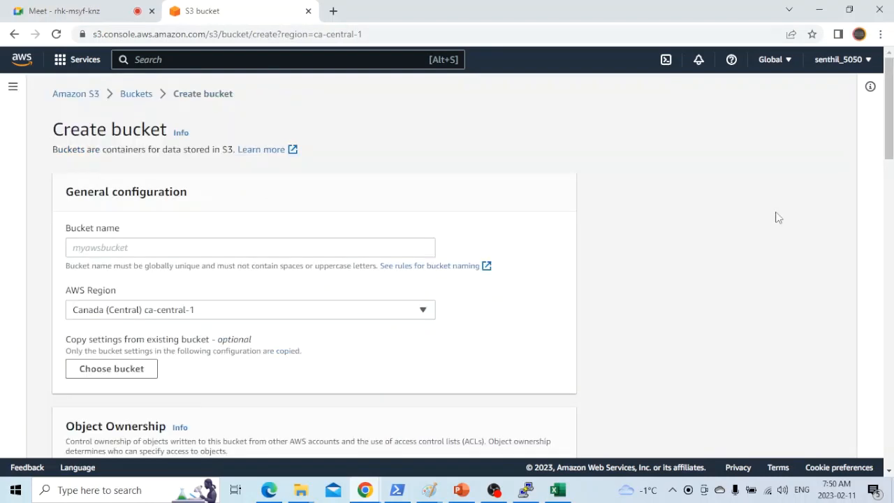
Open the 'See rules for bucket naming' link in a new browser tab, leaving the bucket name empty
scroll(890, 143, "down", 1)
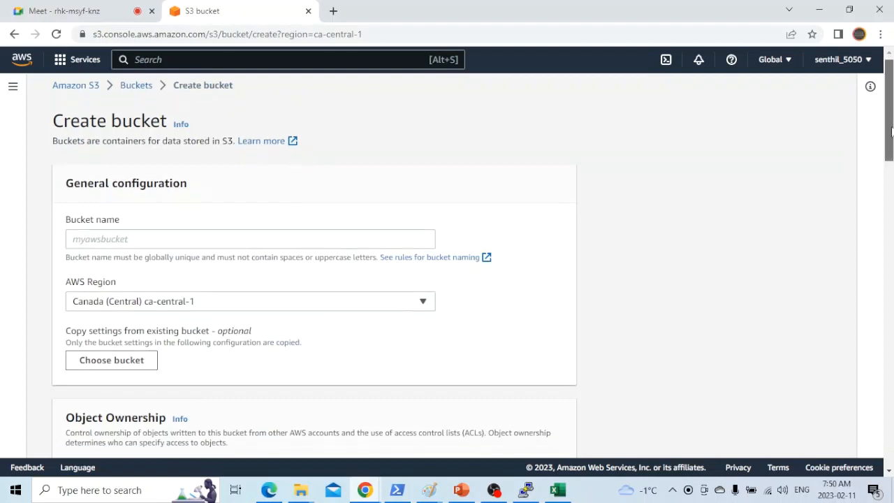
left_click(129, 170)
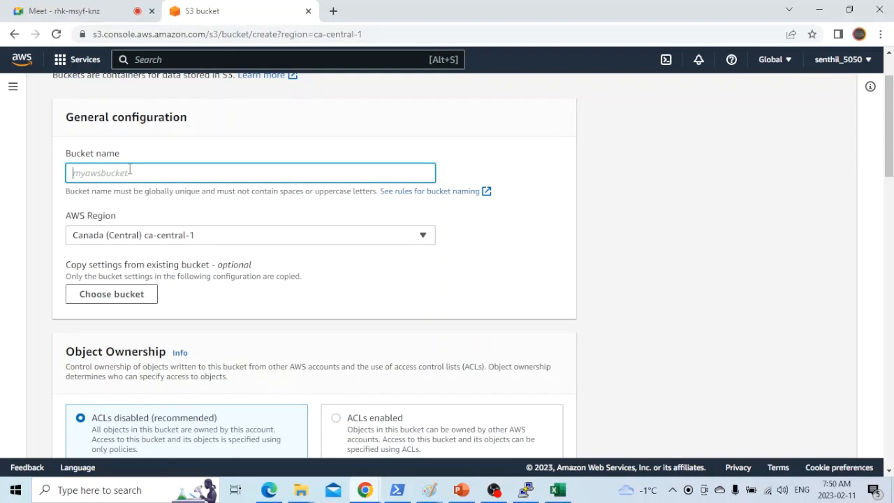
type("aws")
key("BackSpace")
key("BackSpace")
key("BackSpace")
left_click_drag(66, 191, 377, 195)
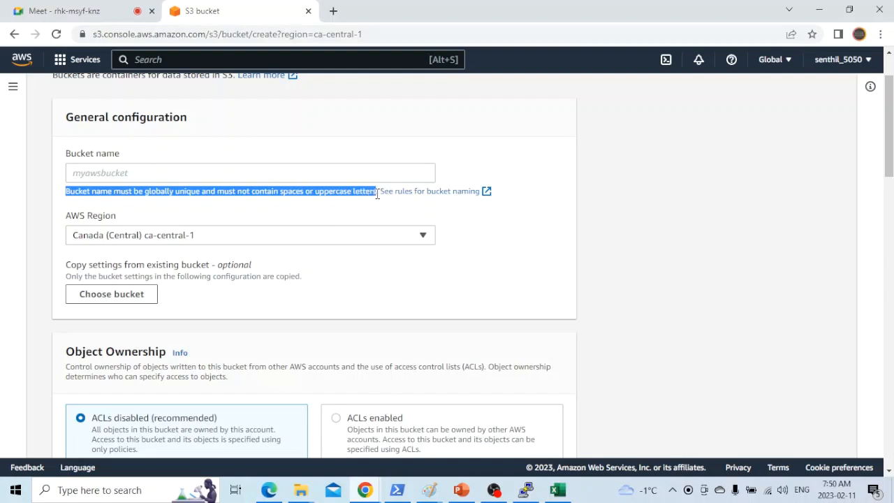
left_click(461, 190)
right_click(461, 192)
left_click(479, 206)
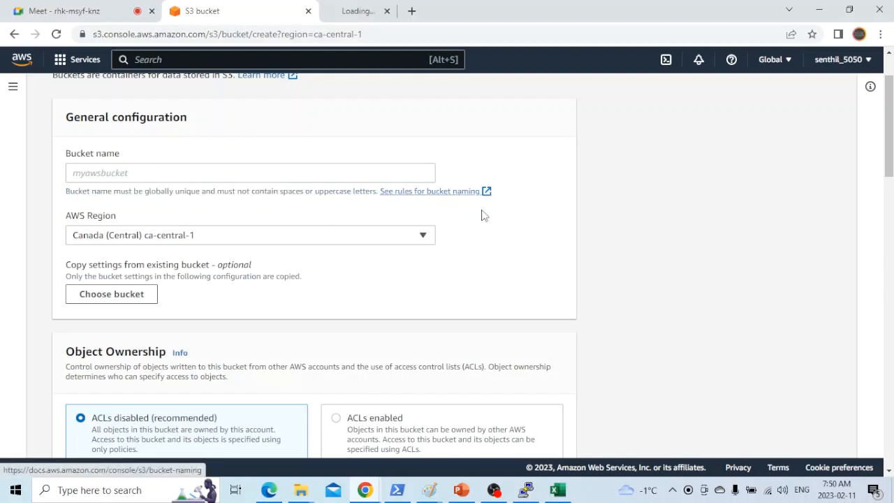
Read the naming rules: 3–63 characters, only lowercase letters, numbers, dots and hyphens
left_click(365, 17)
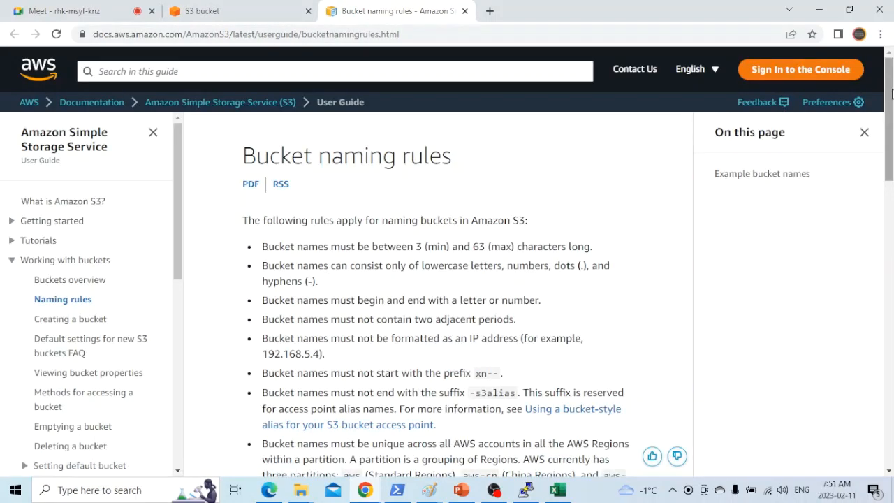
left_click_drag(890, 96, 889, 122)
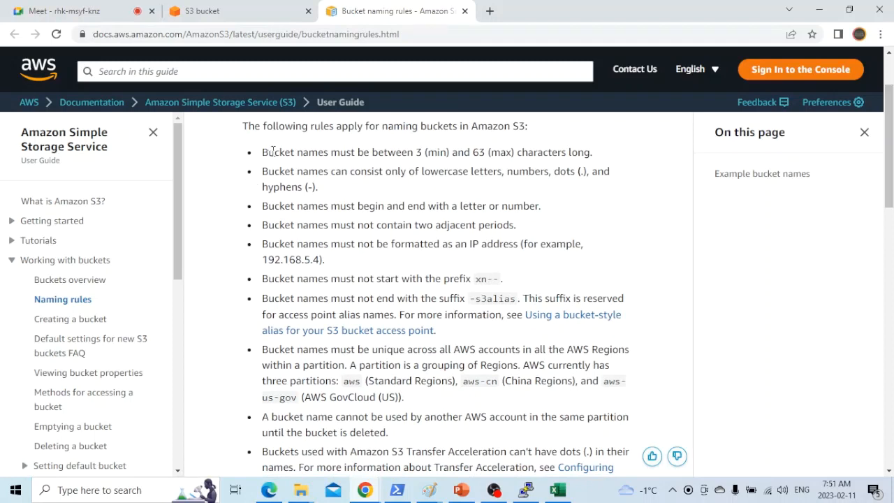
left_click_drag(384, 153, 592, 155)
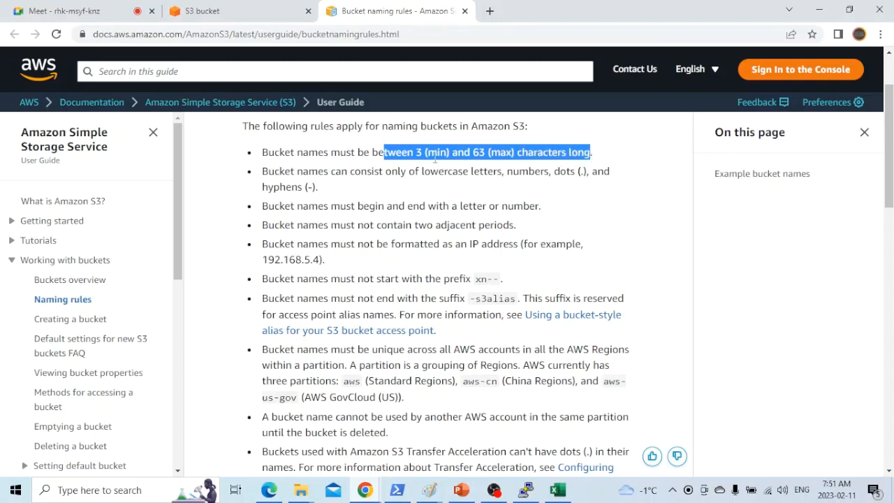
left_click(434, 159)
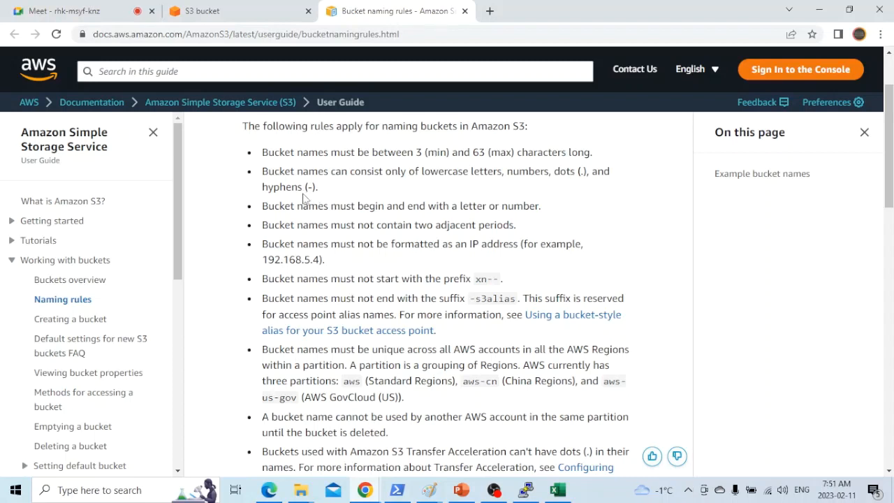
left_click_drag(319, 187, 269, 172)
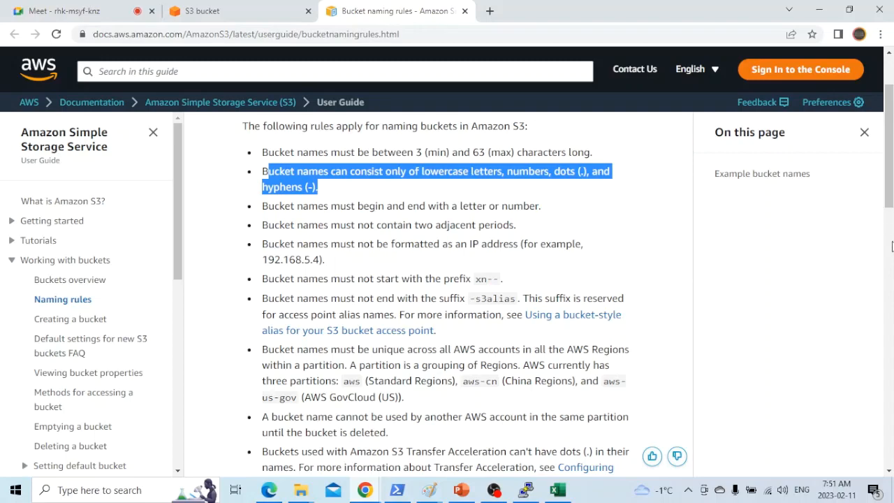
scroll(892, 246, "down", 3)
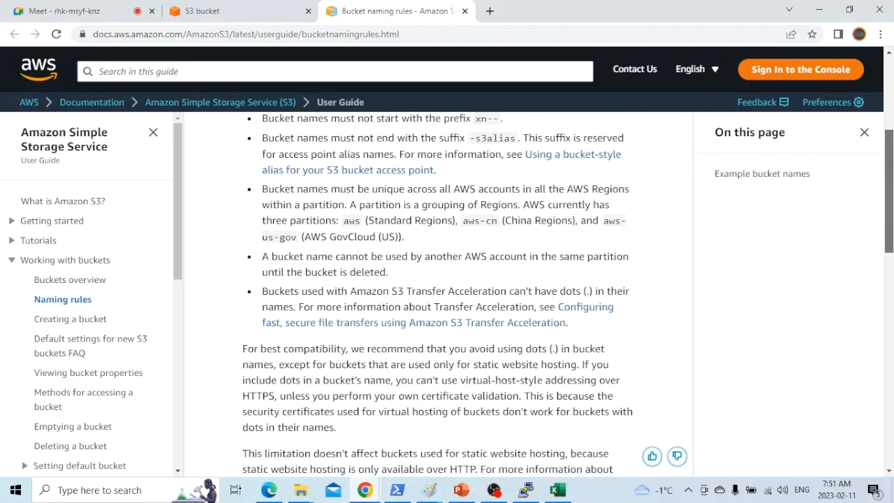
scroll(892, 280, "down", 5)
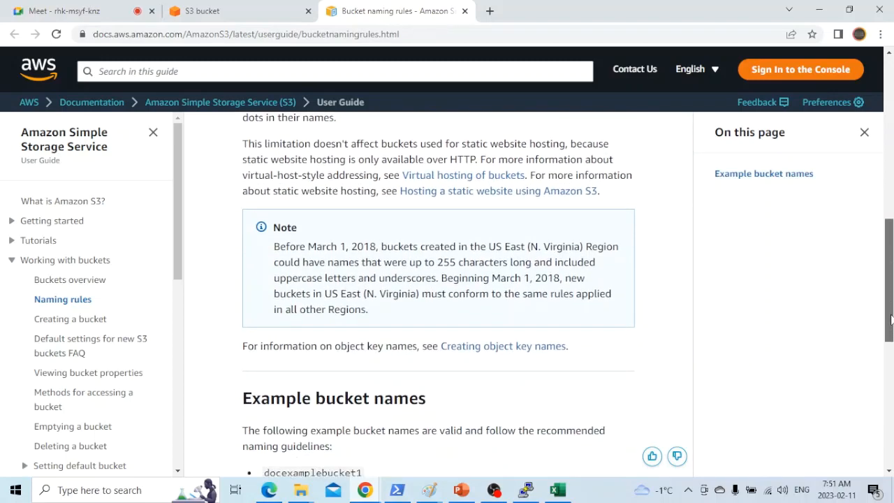
left_click_drag(891, 319, 684, 68)
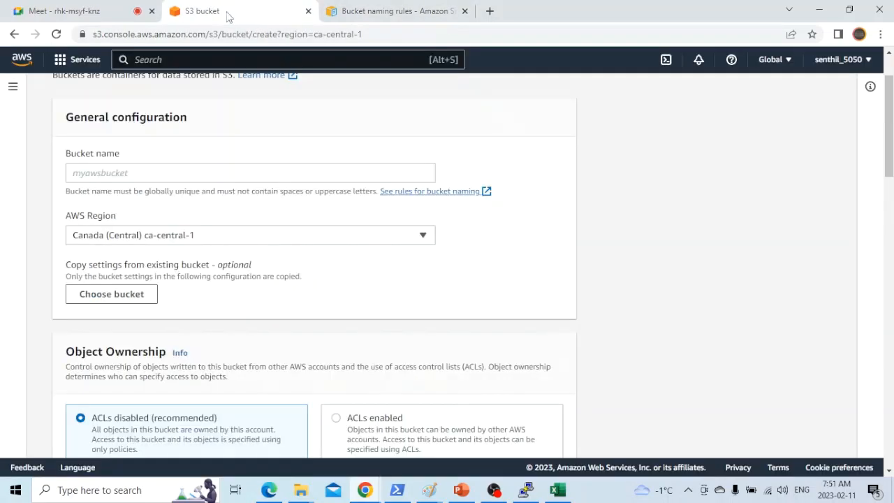
Enter a provisional bucket name 'demo' and confirm the region stays Canada (Central)
left_click(231, 13)
left_click(115, 172)
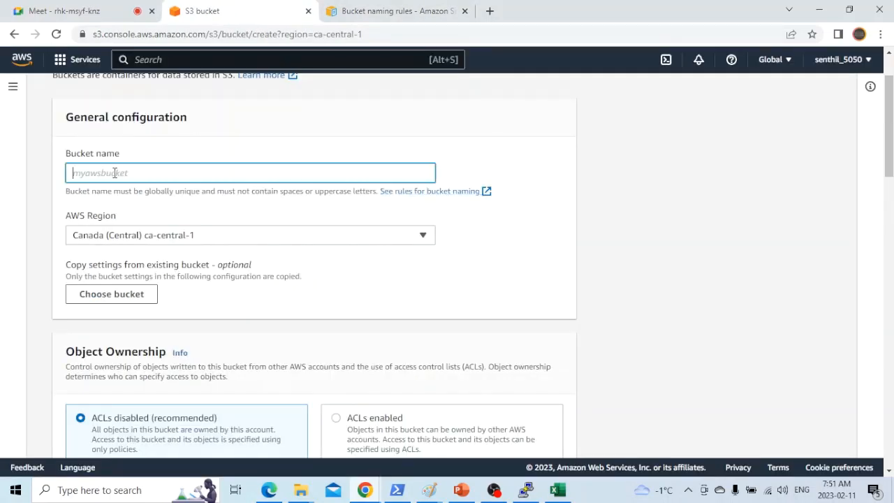
type("demo")
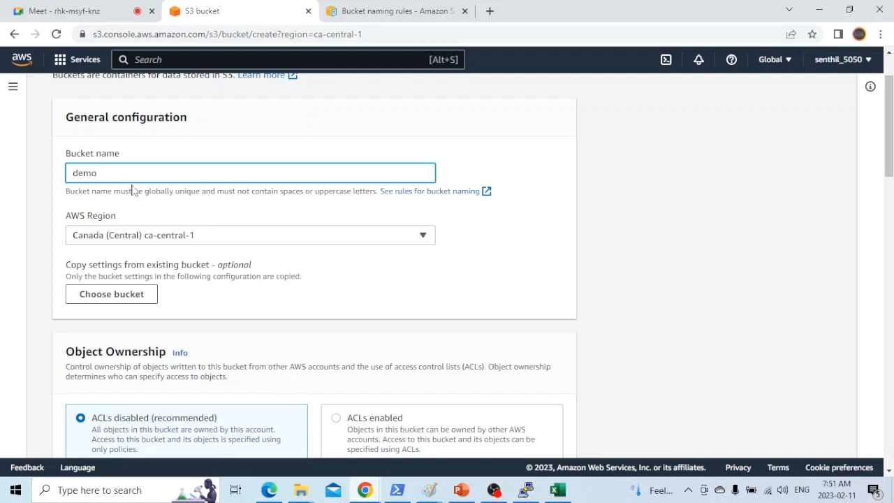
left_click(209, 207)
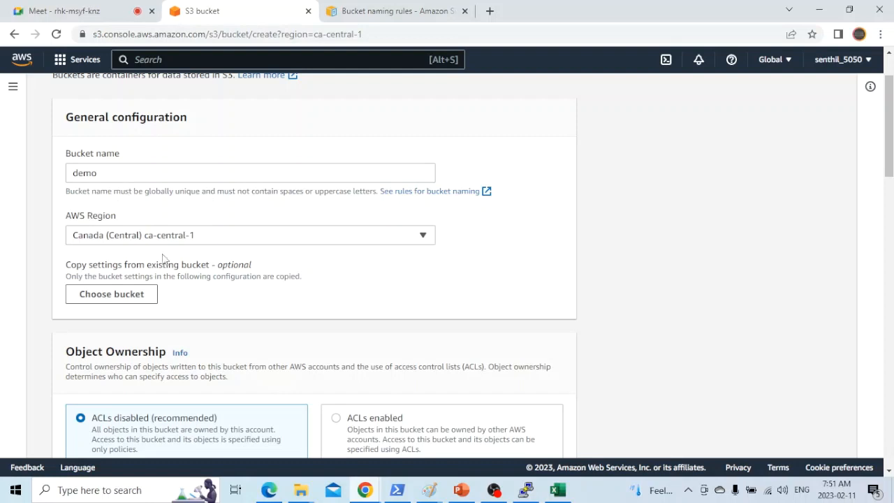
left_click(97, 168)
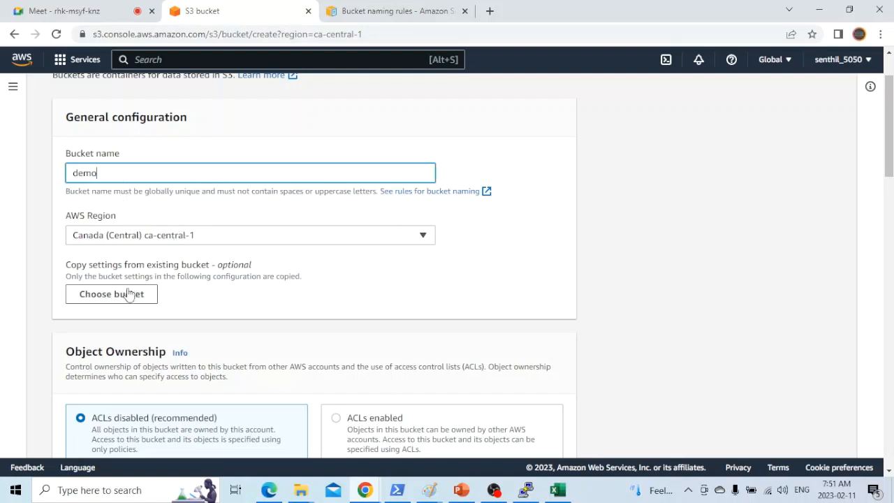
left_click(127, 237)
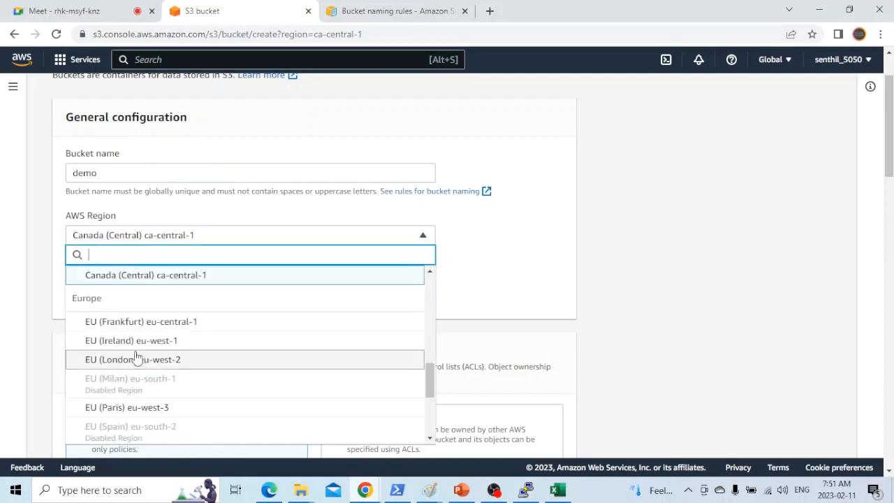
left_click(695, 236)
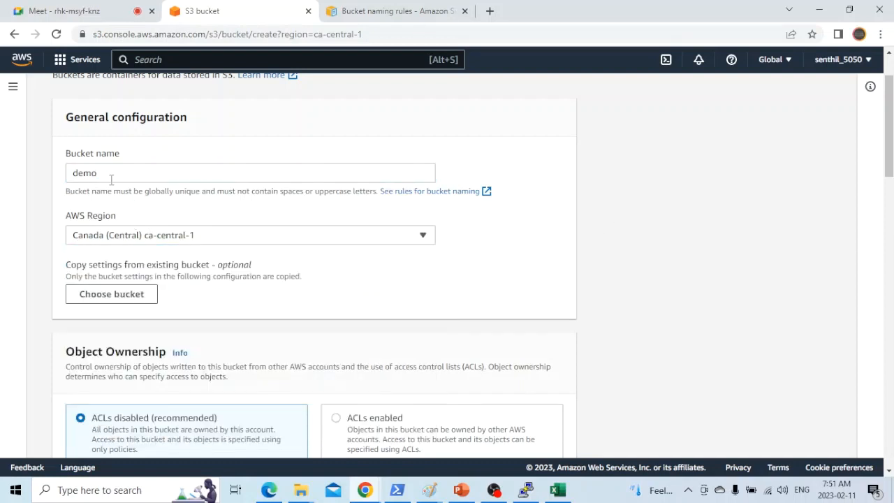
Replace 'demo' with aws-demo-s3-bucket, keeping Canada (Central) ca-central-1 as the region
double_click(78, 169)
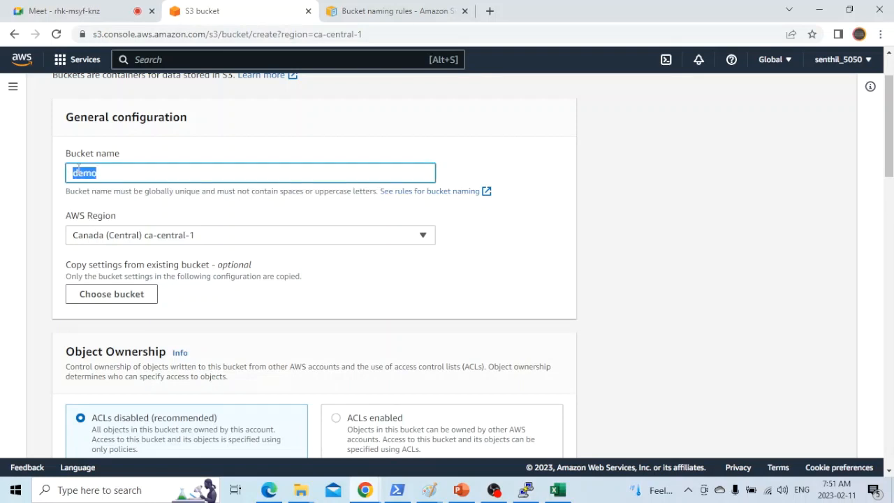
key("BackSpace")
type("aws-demo-s3")
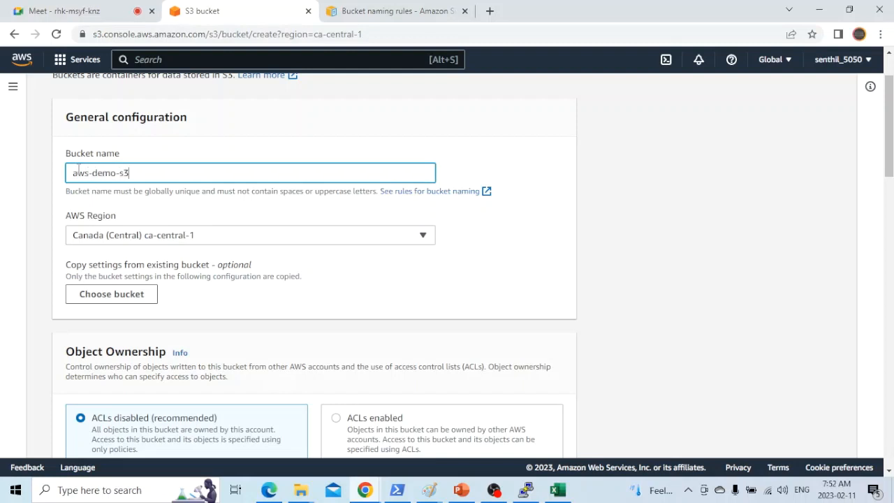
type("-bucket")
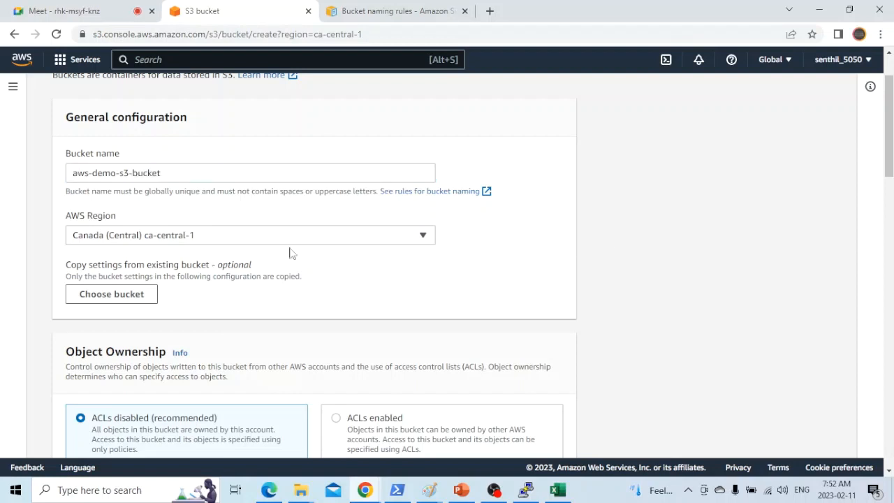
left_click(124, 235)
left_click(123, 235)
left_click_drag(890, 112, 890, 147)
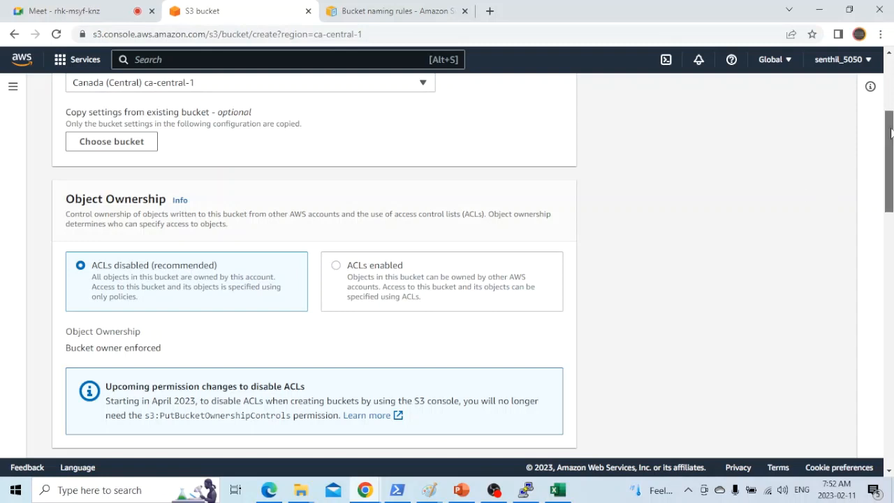
left_click_drag(890, 132, 889, 159)
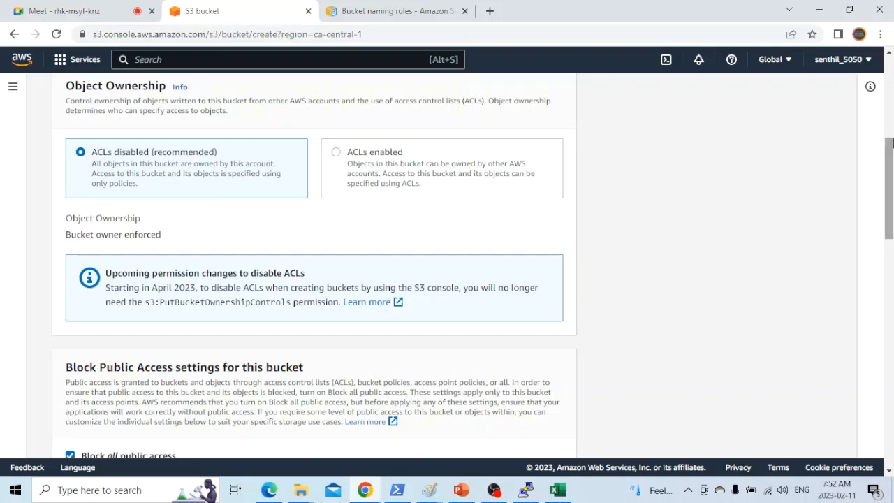
left_click_drag(891, 162, 891, 234)
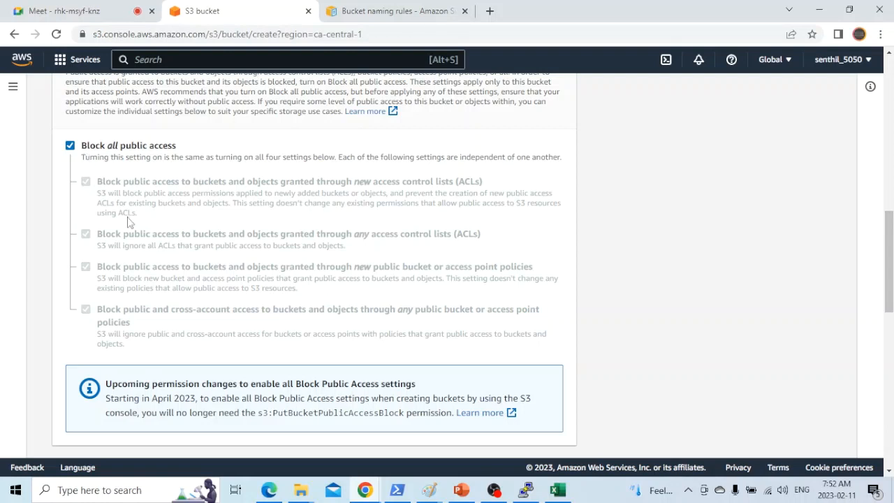
left_click_drag(891, 238, 891, 301)
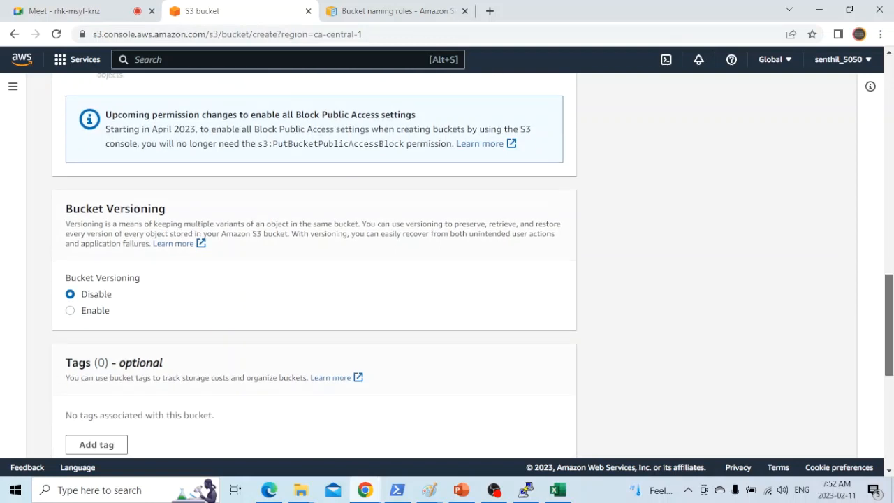
scroll(891, 322, "down", 1)
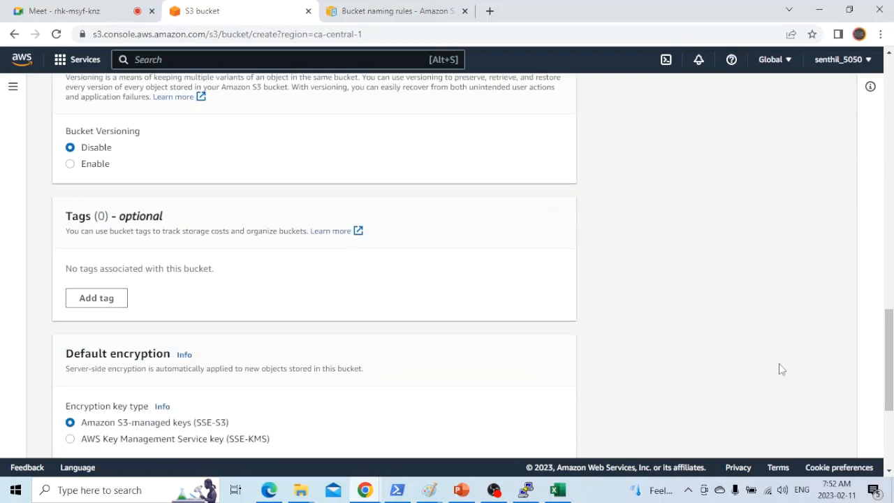
left_click_drag(891, 334, 891, 389)
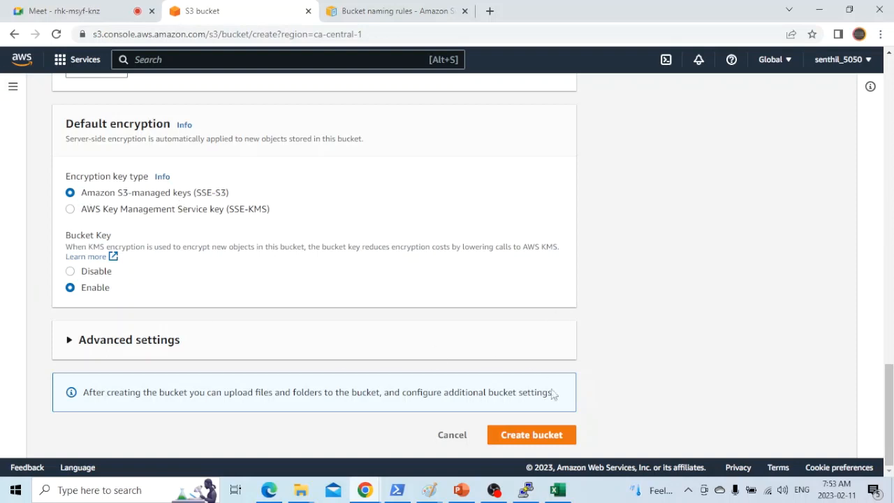
After the 'already exists' error, append -feb-2023 to make the name aws-demo-s3-bucket-feb-2023
left_click(532, 434)
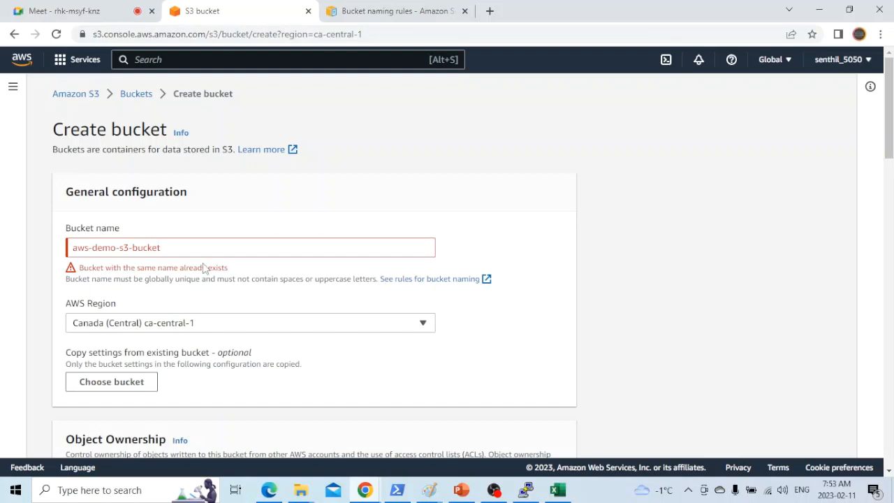
left_click(170, 244)
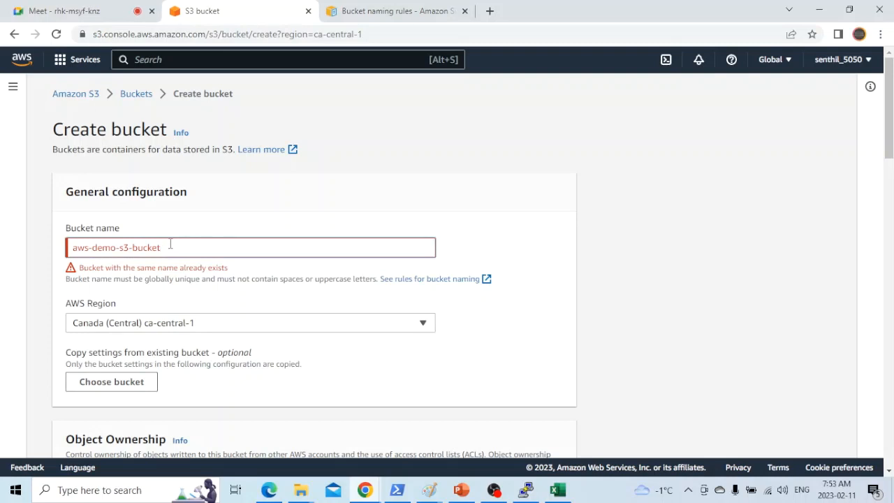
type("-")
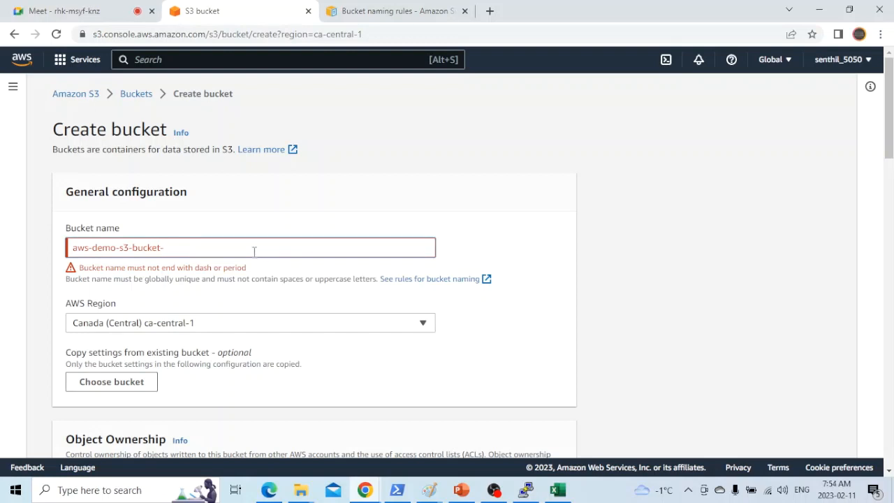
type("feb-2023")
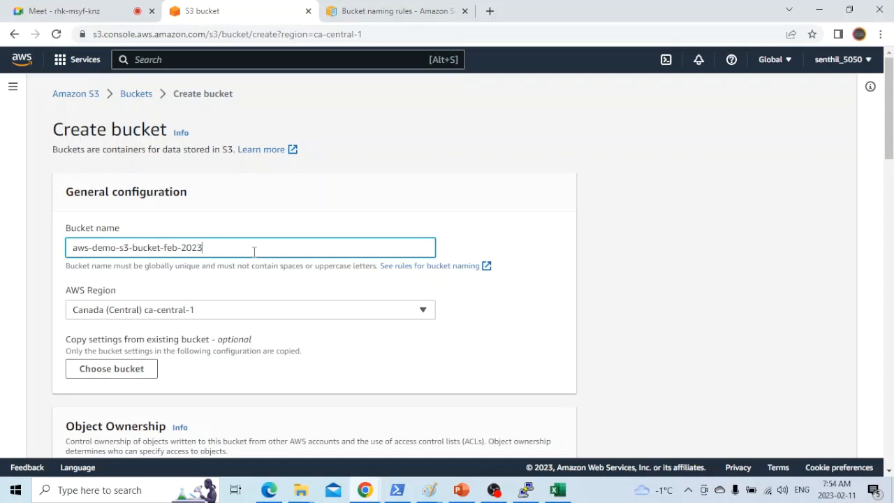
left_click(771, 330)
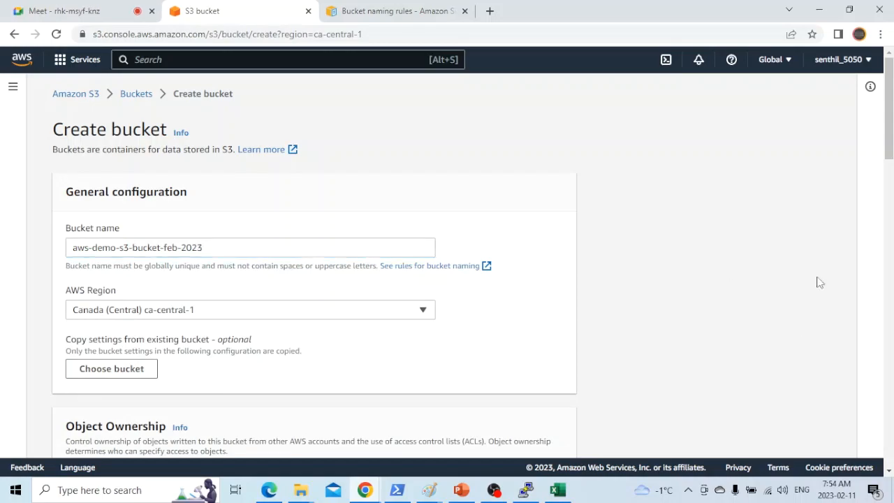
Create bucket aws-demo-s3-bucket-feb-2023 and confirm it appears among the 3 listed buckets
left_click_drag(889, 121, 892, 479)
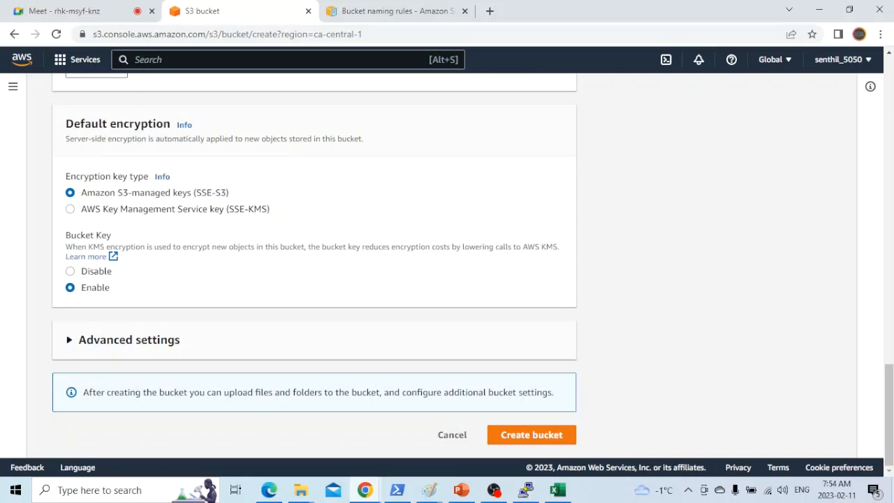
left_click(532, 438)
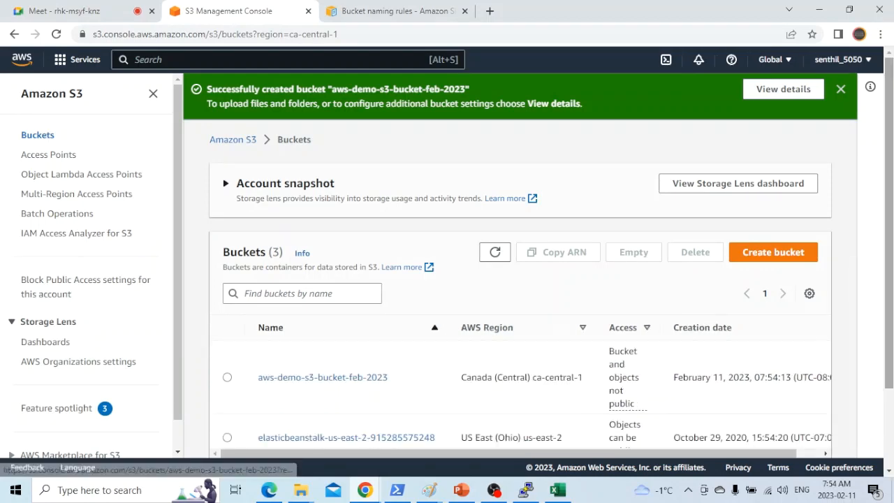
scroll(890, 94, "down", 2)
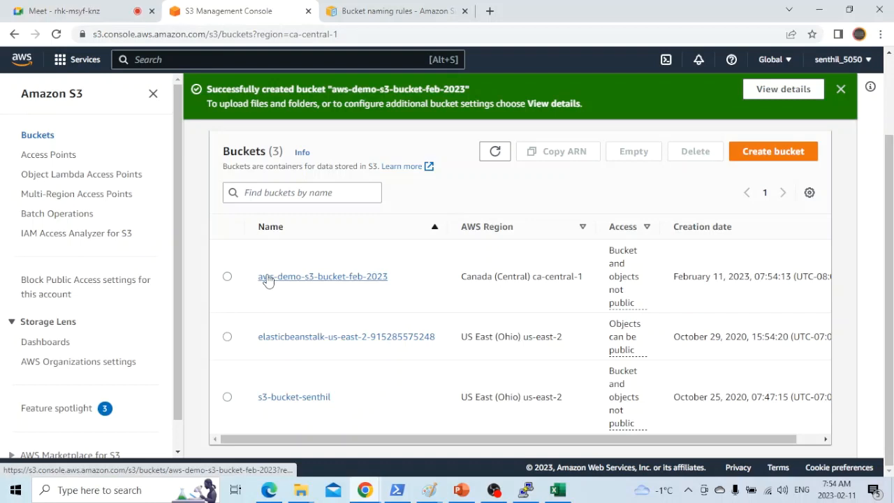
Open aws-demo-s3-bucket-feb-2023 from the Buckets list to view its 0 objects
left_click(325, 280)
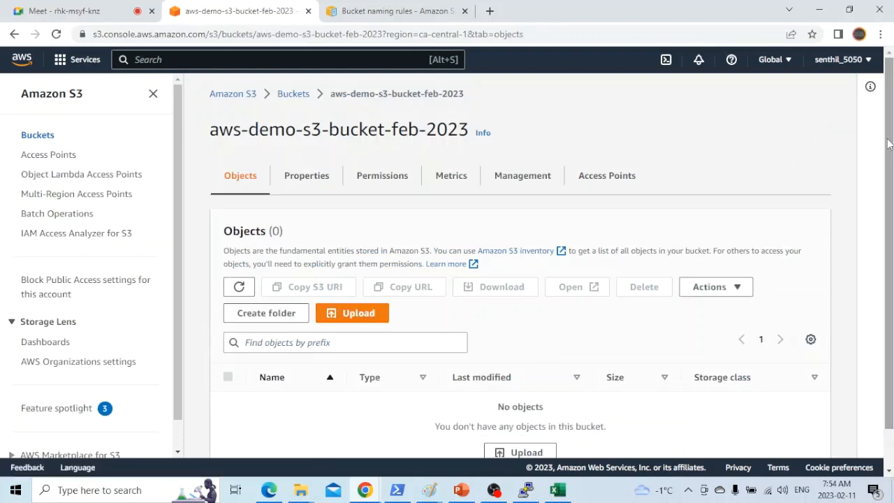
left_click_drag(888, 143, 887, 219)
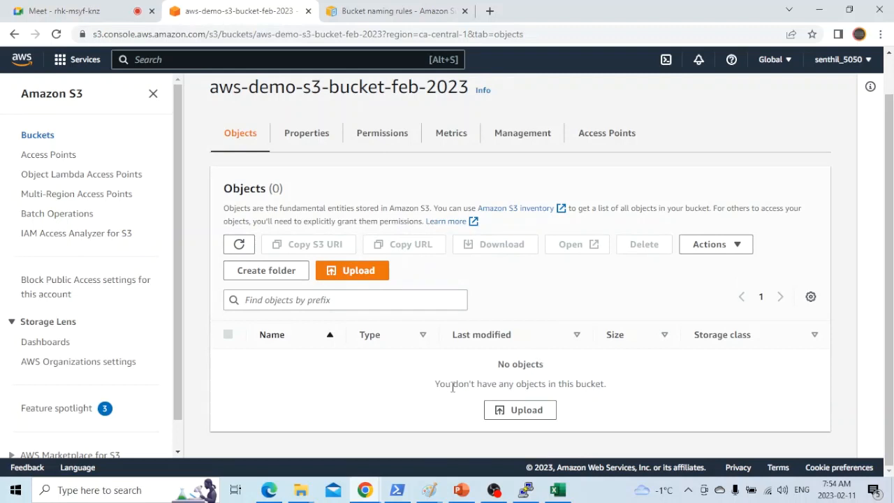
Open the Upload page for aws-demo-s3-bucket-feb-2023 from its empty Objects panel
left_click(526, 411)
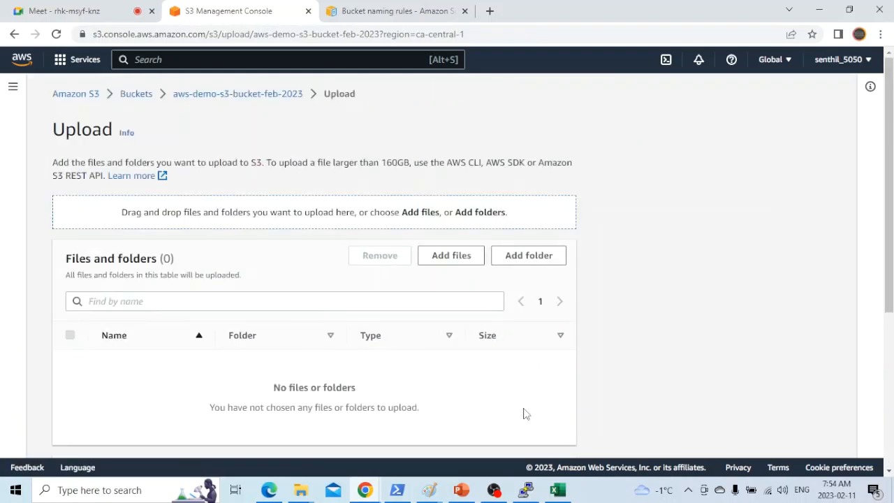
left_click_drag(888, 175, 875, 199)
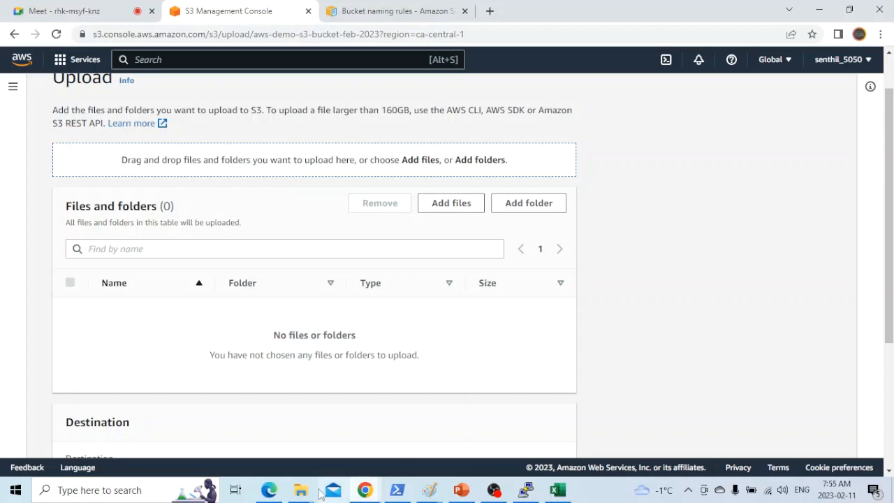
Drag awsimage.jpg from the File Explorer folder Excercise > S3 onto the S3 Upload page
mouse_move(307, 491)
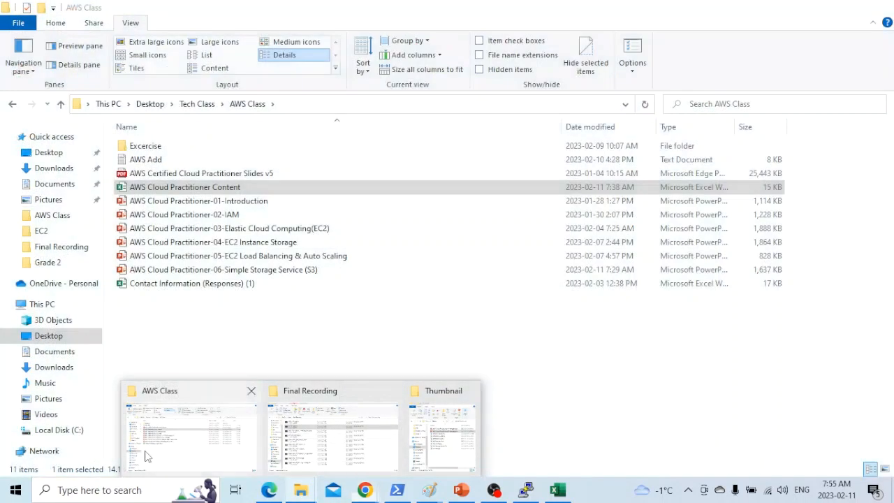
left_click(146, 456)
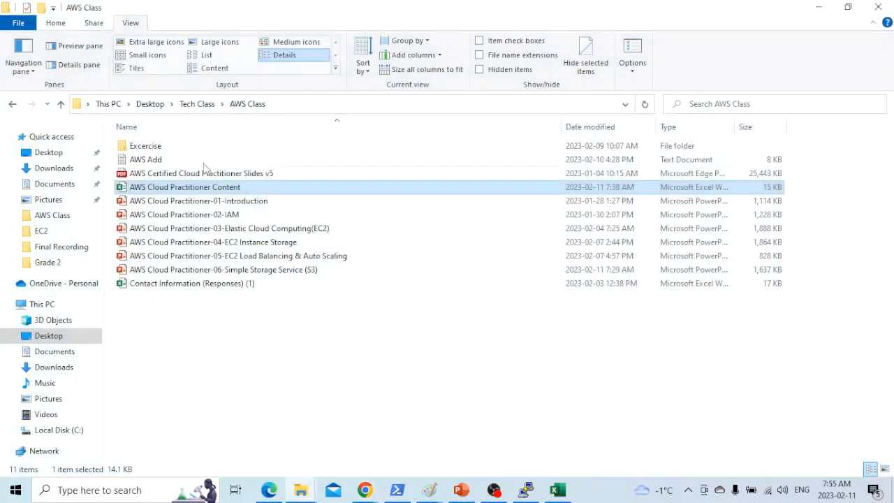
double_click(153, 147)
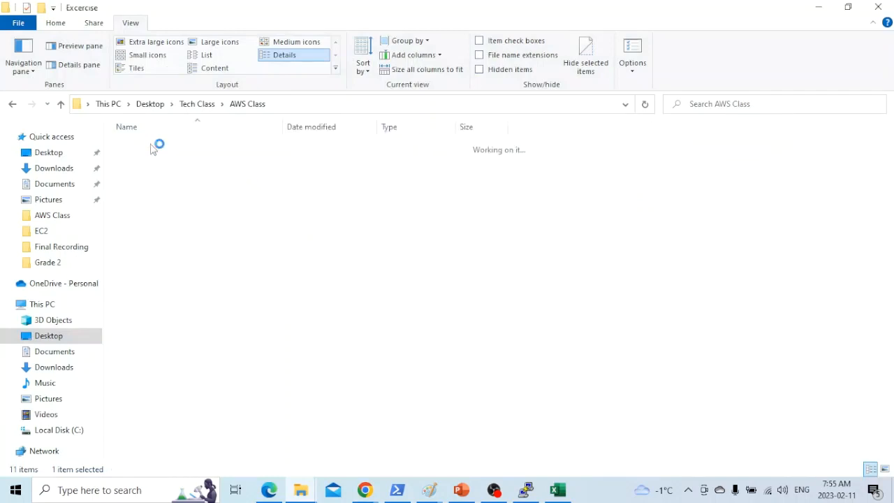
left_click(133, 177)
double_click(133, 175)
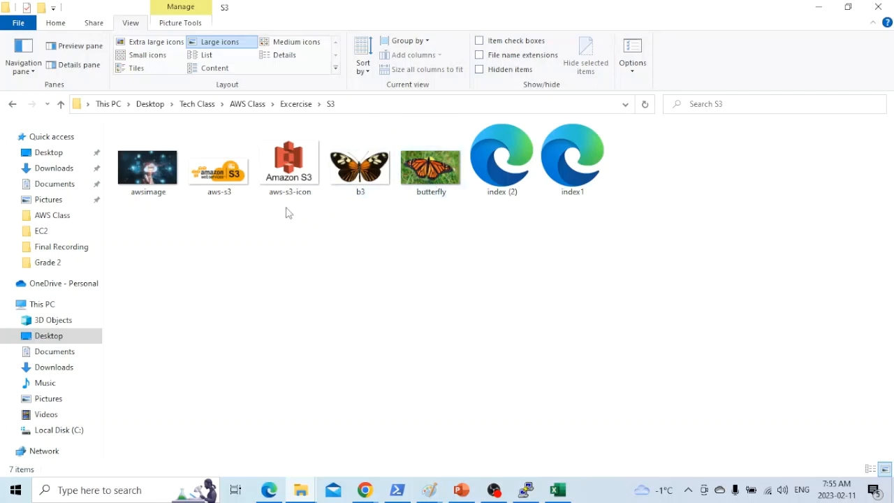
left_click_drag(150, 176, 395, 242)
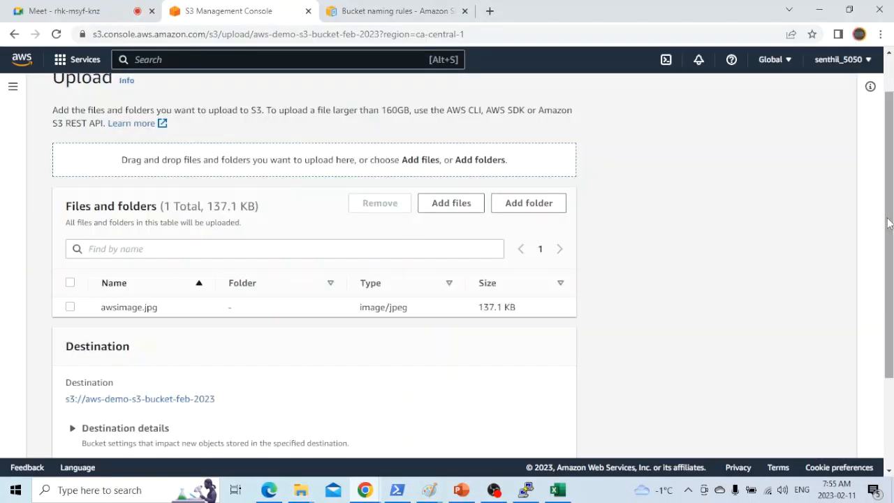
scroll(889, 222, "down", 1)
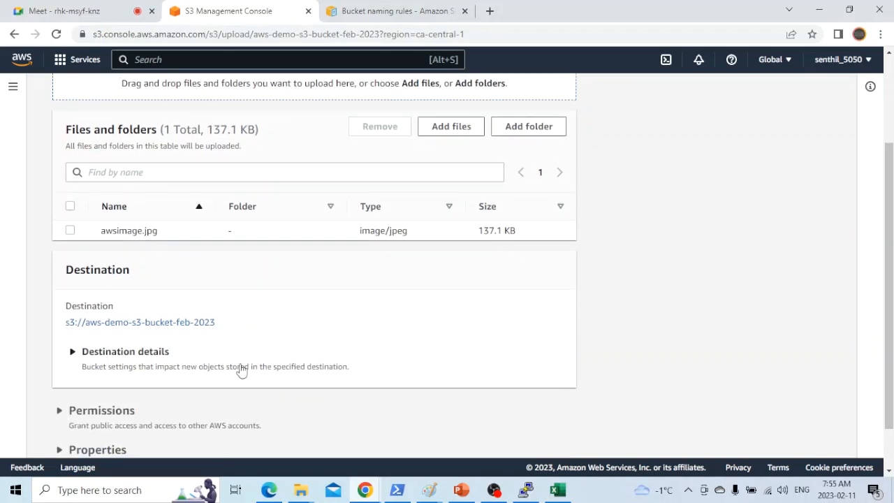
left_click_drag(891, 190, 891, 105)
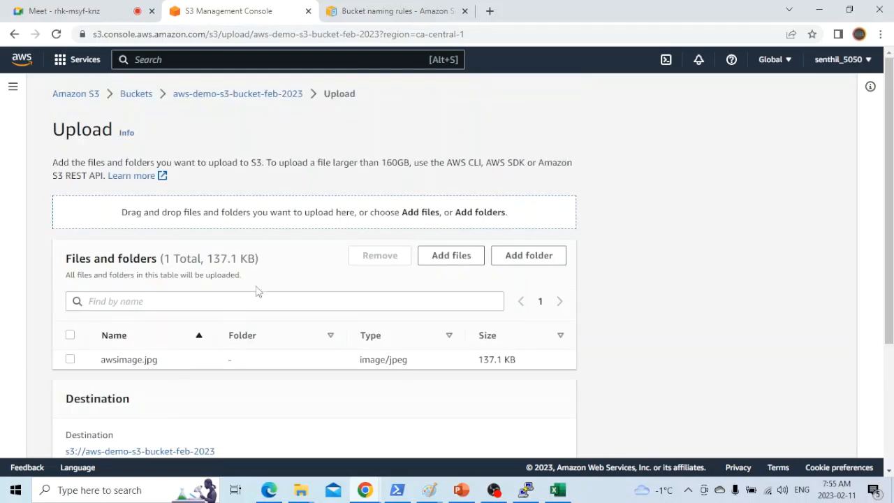
left_click(245, 95)
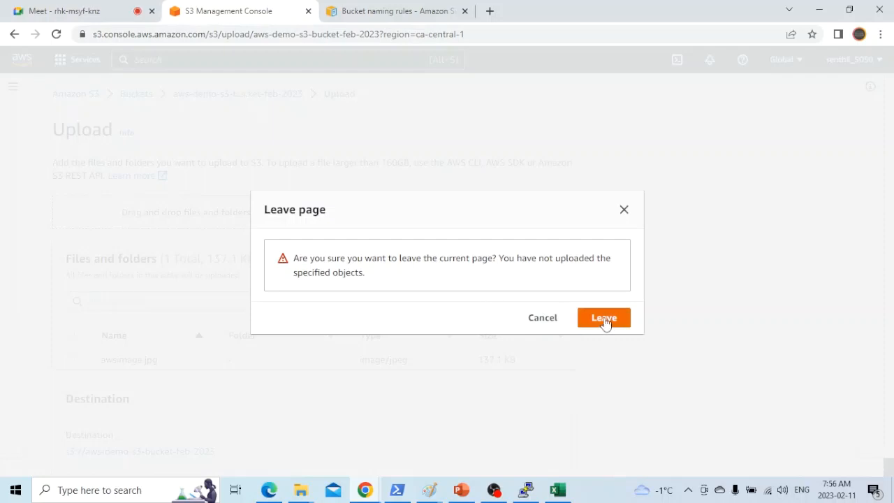
left_click(541, 322)
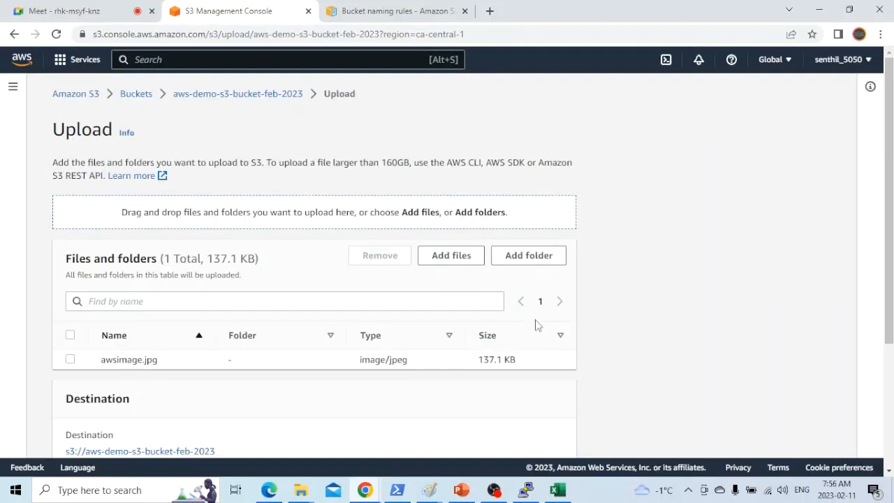
scroll(872, 145, "down", 2)
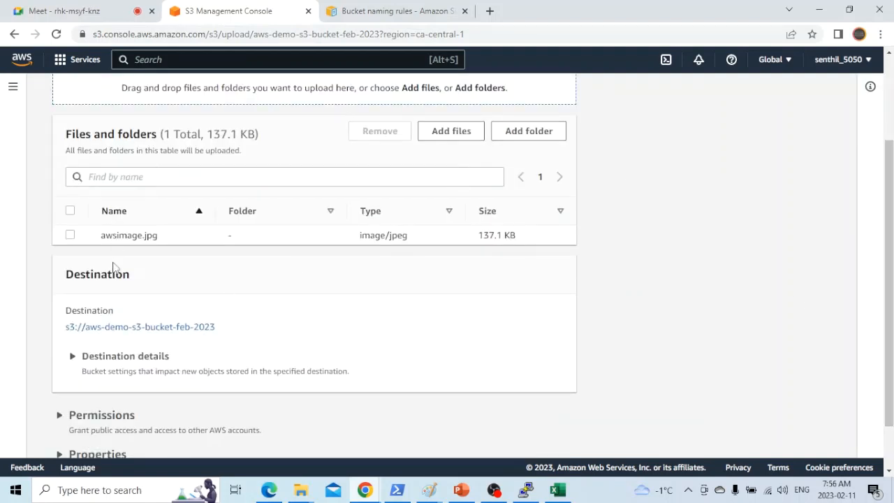
Browse to the AWS Class\Excercise\S3 folder and add awsimage.jpg (137.1 KB) to the upload list
left_click(454, 132)
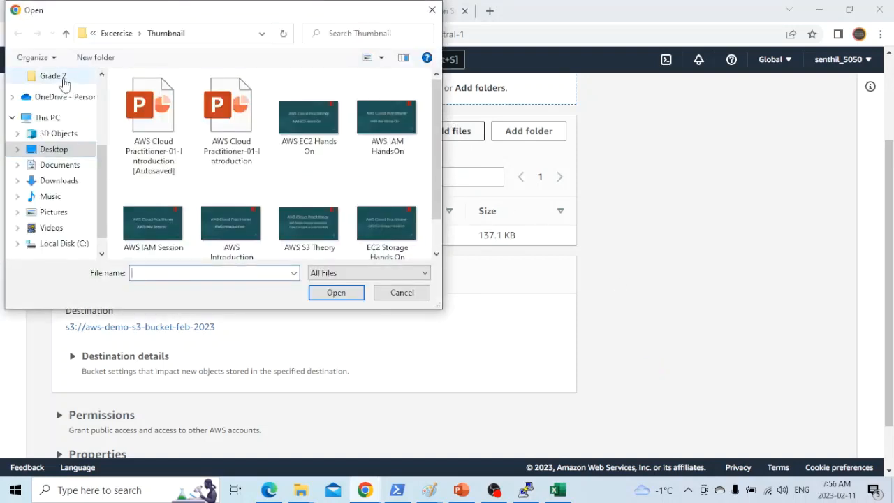
scroll(97, 199, "up", 2)
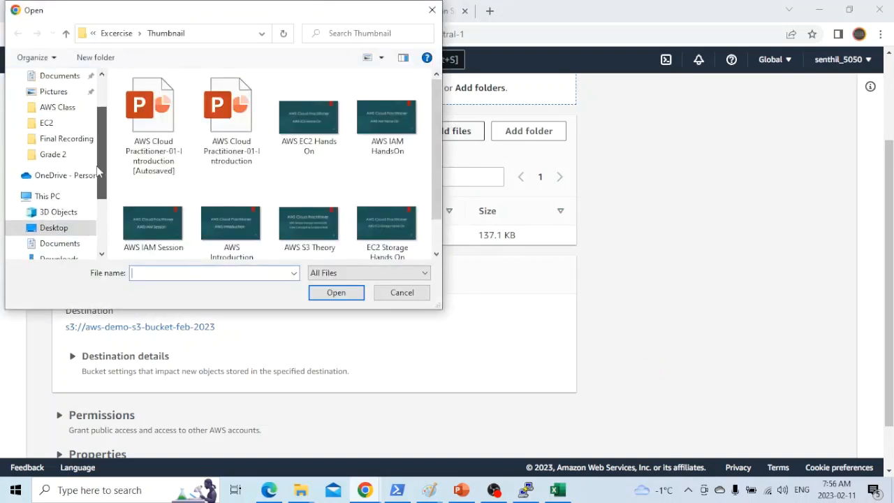
left_click(55, 108)
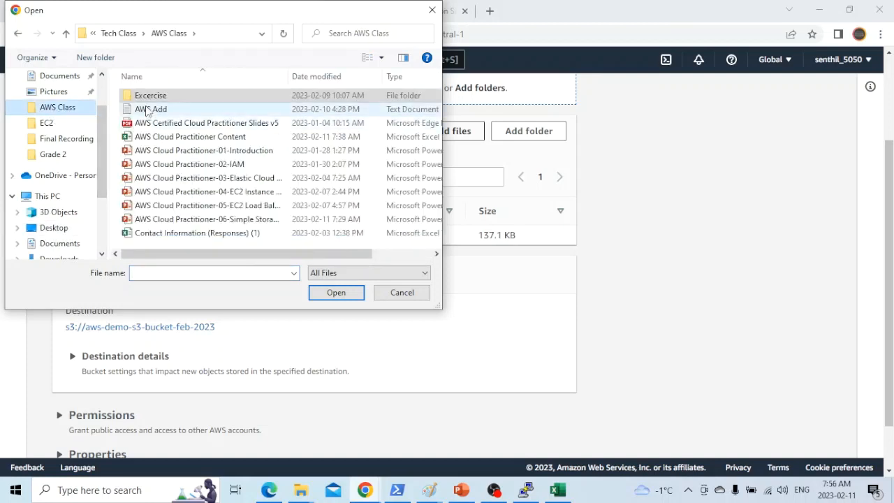
left_click(144, 101)
double_click(144, 102)
double_click(140, 123)
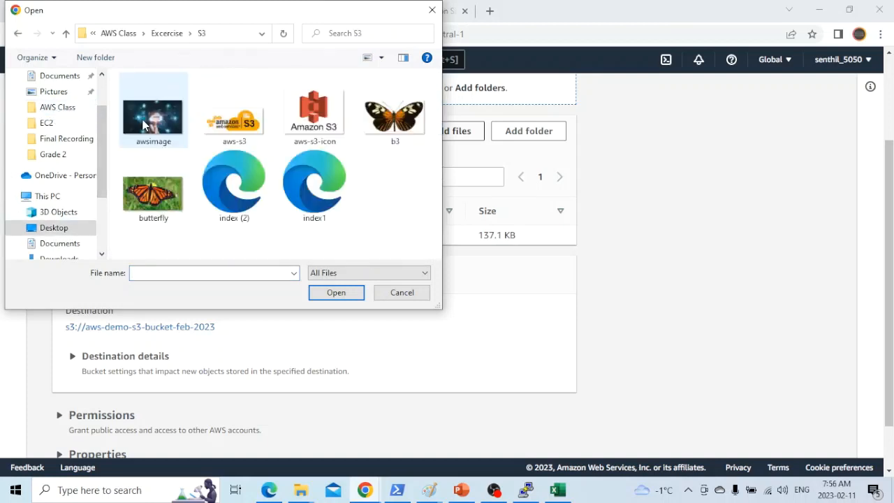
left_click(167, 119)
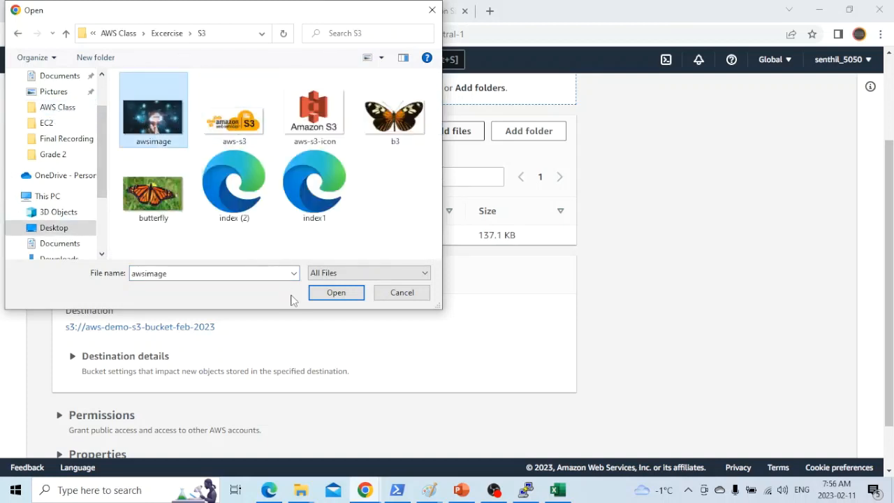
left_click(314, 294)
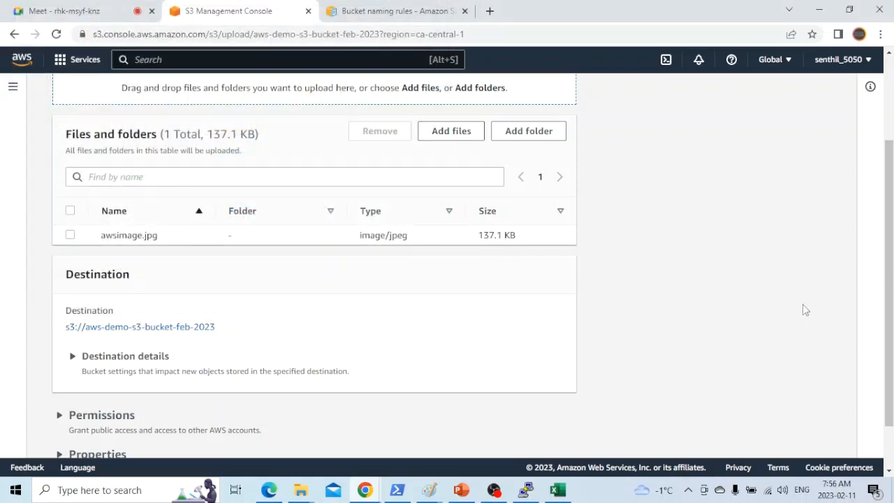
left_click_drag(890, 188, 887, 112)
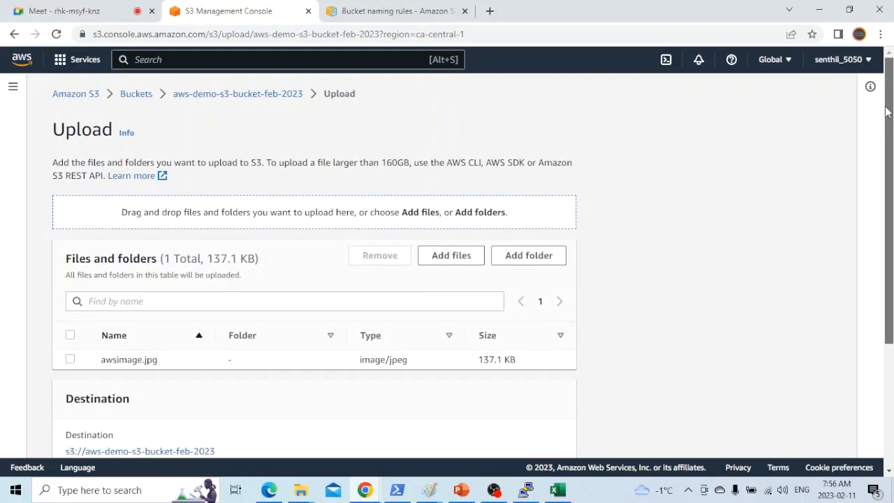
Leave the pending upload and start a fresh, empty upload for aws-demo-s3-bucket-feb-2023
left_click(235, 95)
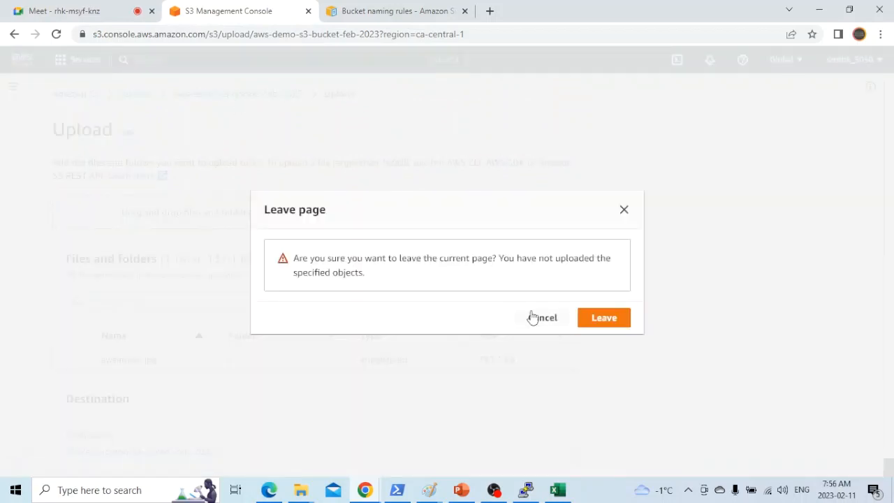
left_click(600, 324)
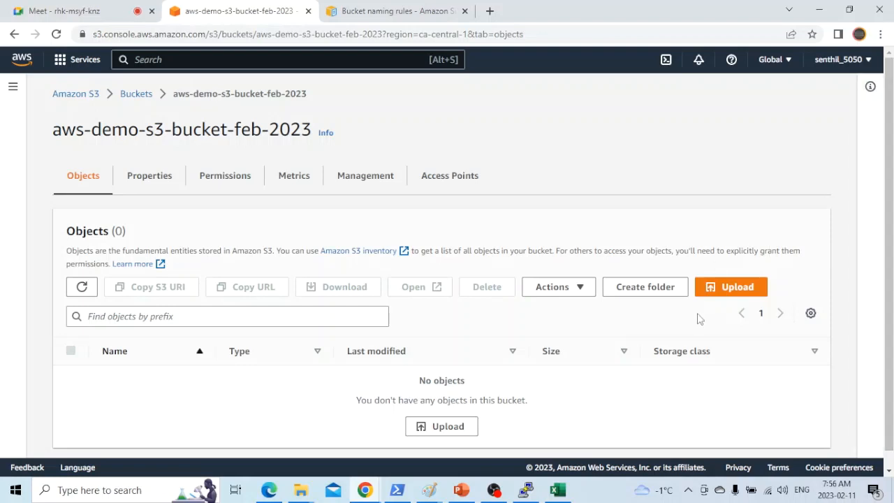
left_click(450, 428)
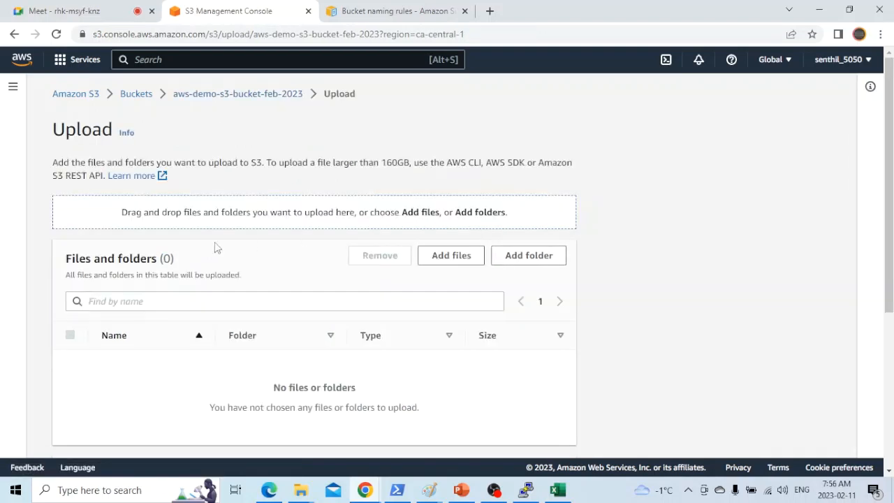
left_click(397, 489)
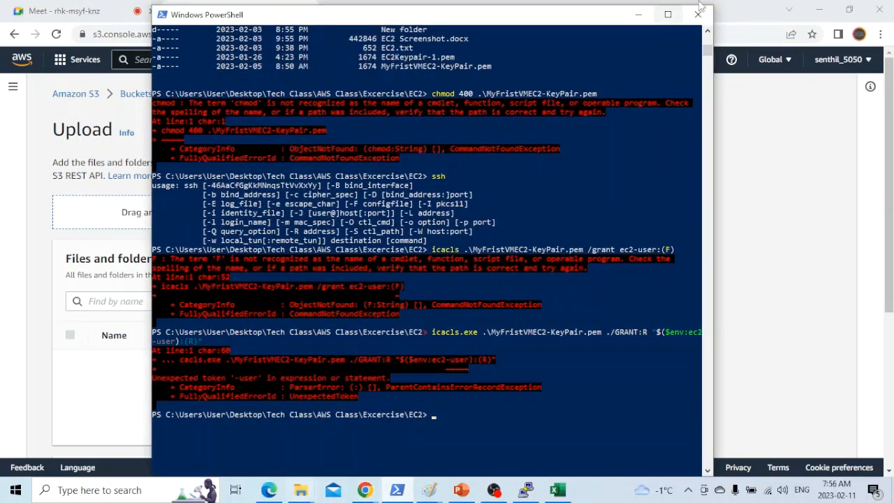
left_click(638, 14)
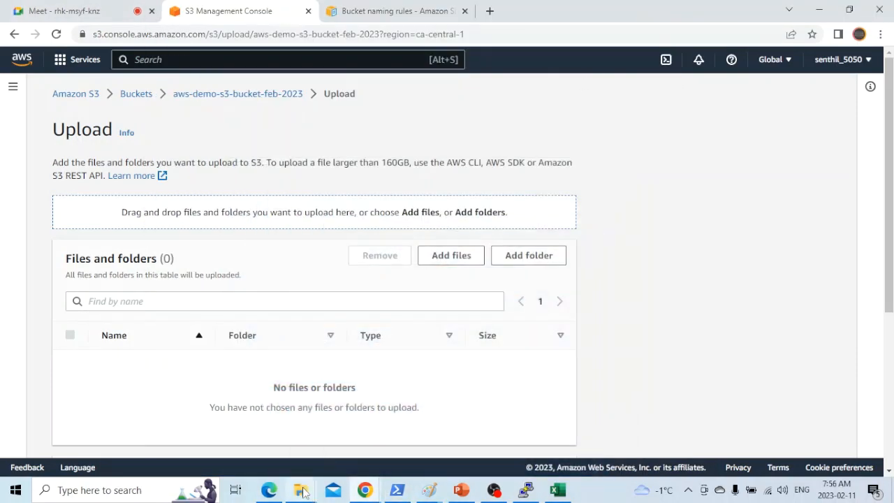
Drag awsimage from the S3 folder window into the browser's Upload drop area
mouse_move(303, 493)
left_click(159, 433)
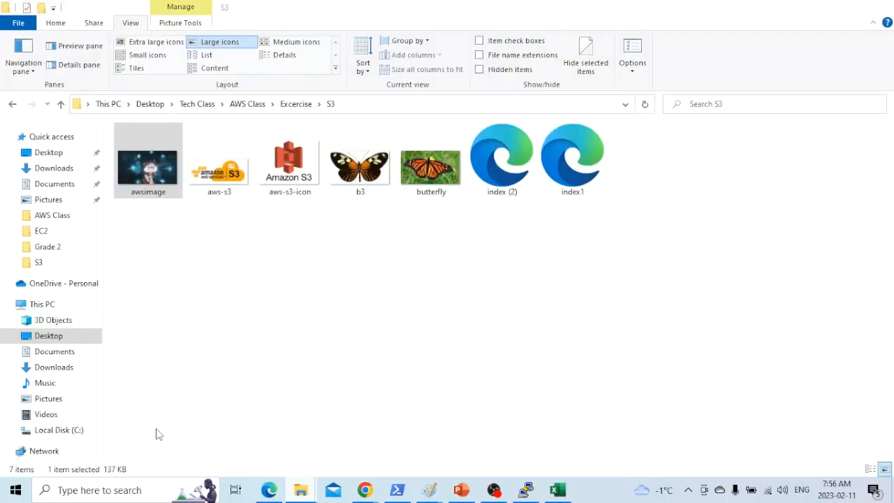
left_click_drag(161, 180, 280, 246)
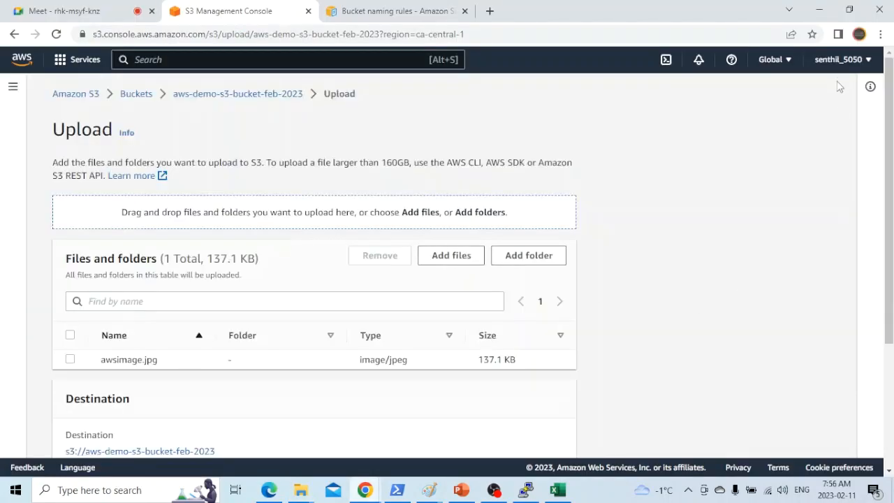
Upload awsimage.jpg to aws-demo-s3-bucket-feb-2023 and close the succeeded status page
left_click_drag(891, 127, 891, 248)
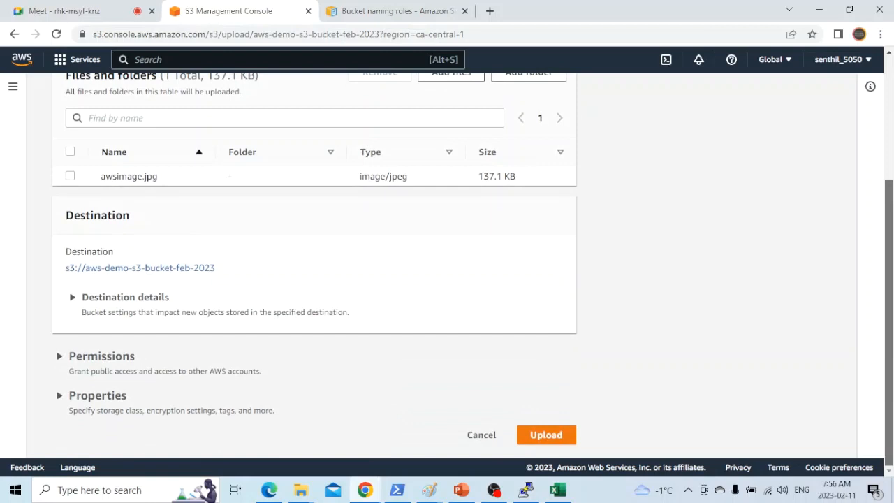
left_click(542, 435)
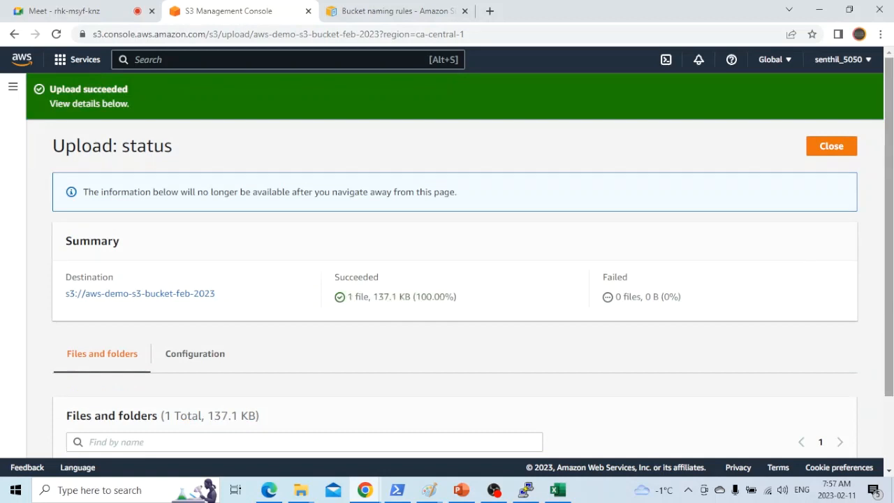
mouse_move(888, 107)
left_mouse_down()
mouse_move(890, 120)
mouse_move(891, 102)
left_mouse_up()
left_click(839, 148)
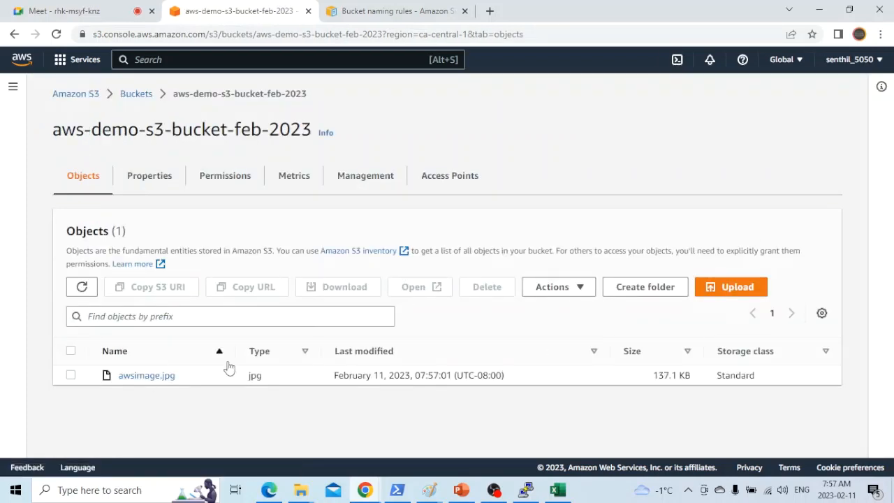
Open the awsimage.jpg object page and select its full Object URL
left_click(145, 376)
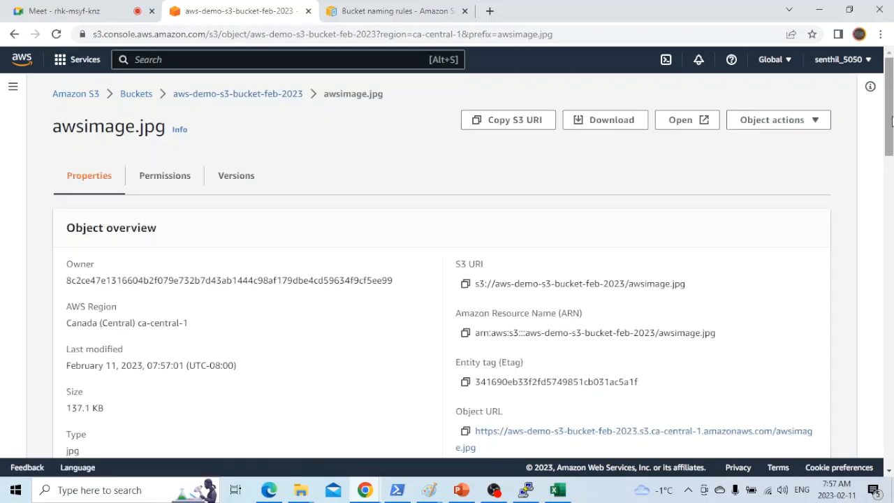
scroll(887, 172, "down", 2)
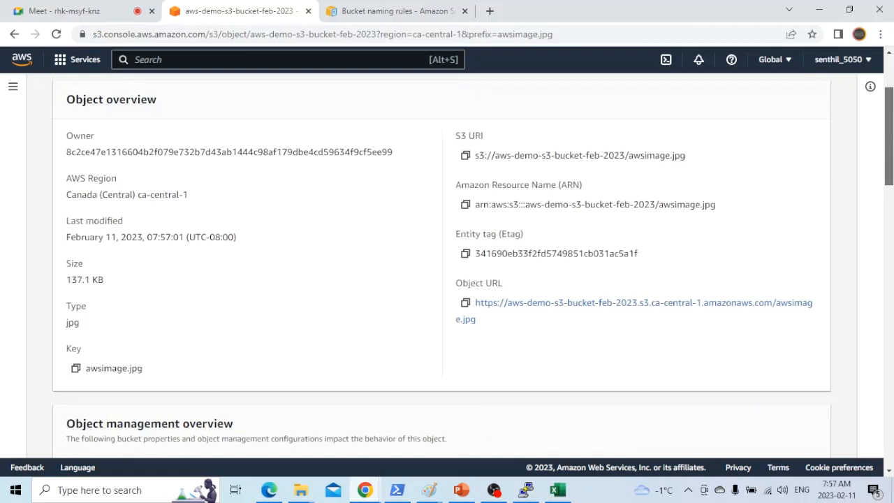
scroll(891, 137, "up", 1)
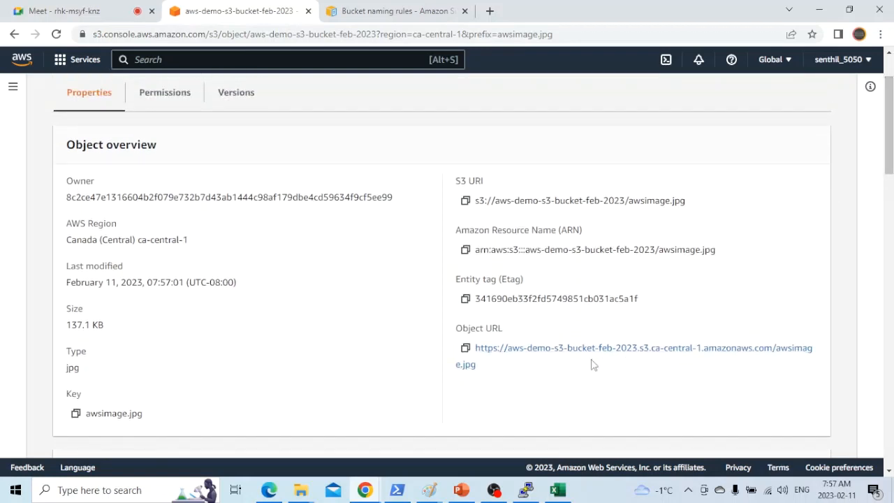
triple_click(472, 364)
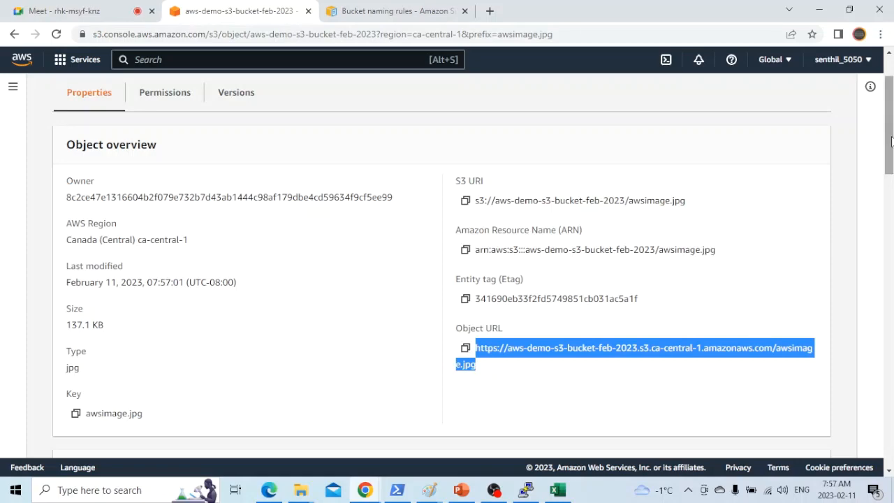
left_click_drag(885, 146, 891, 224)
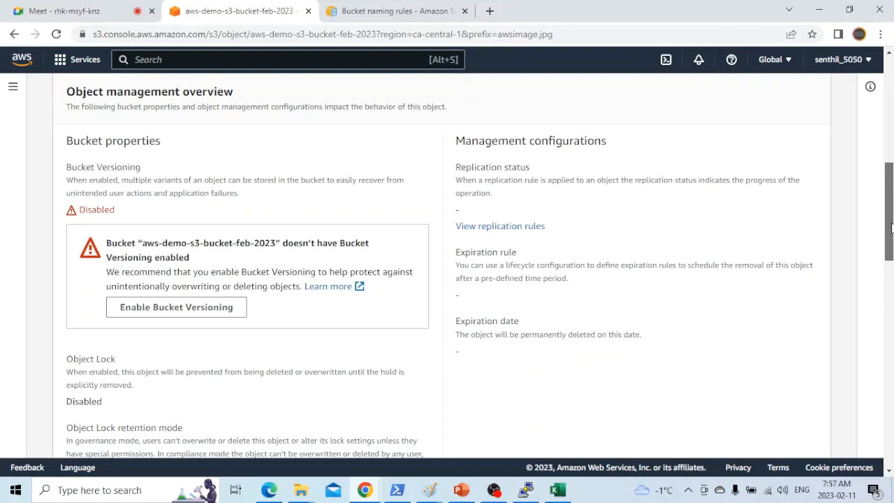
left_click_drag(891, 227, 891, 250)
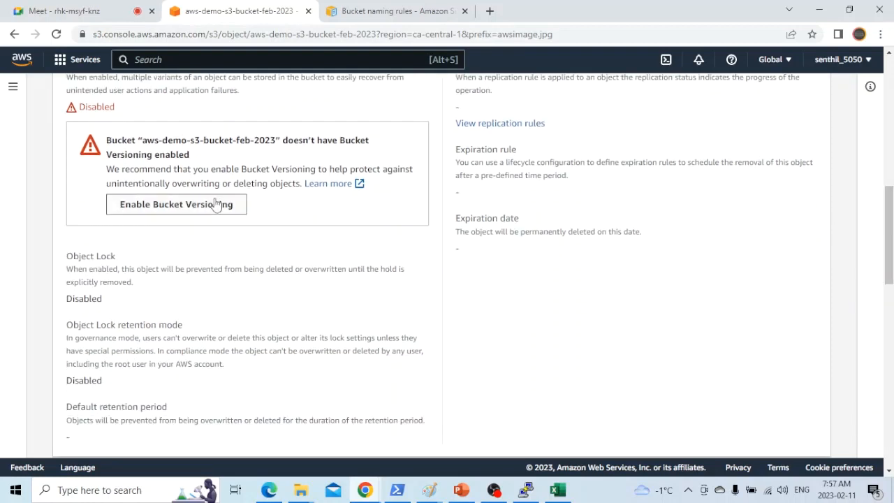
left_click_drag(143, 140, 265, 140)
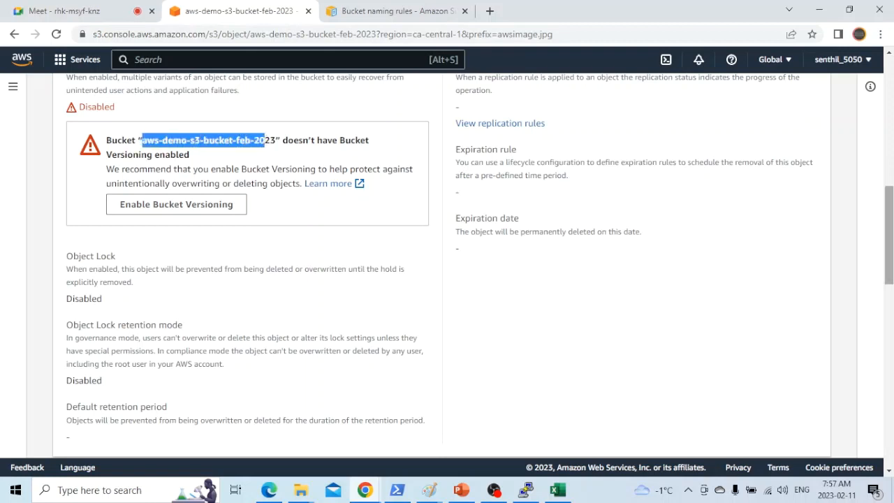
left_click_drag(890, 235, 890, 210)
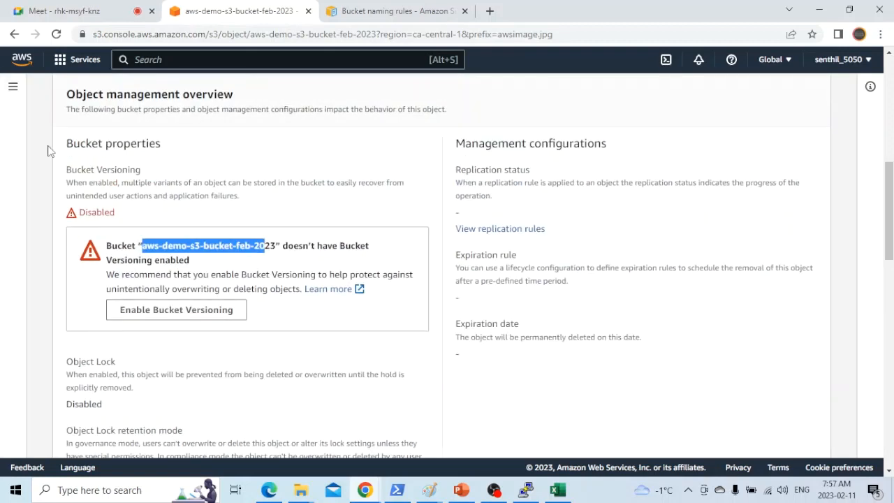
left_click_drag(69, 173, 131, 171)
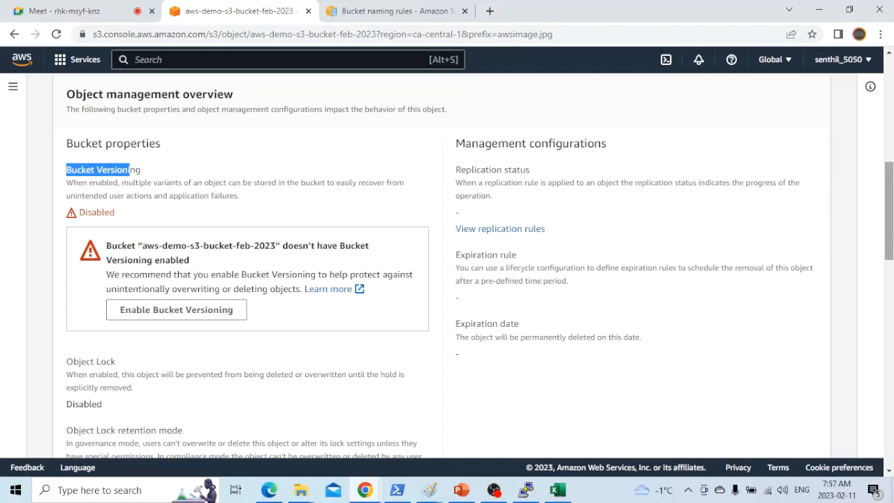
left_click_drag(890, 188, 890, 284)
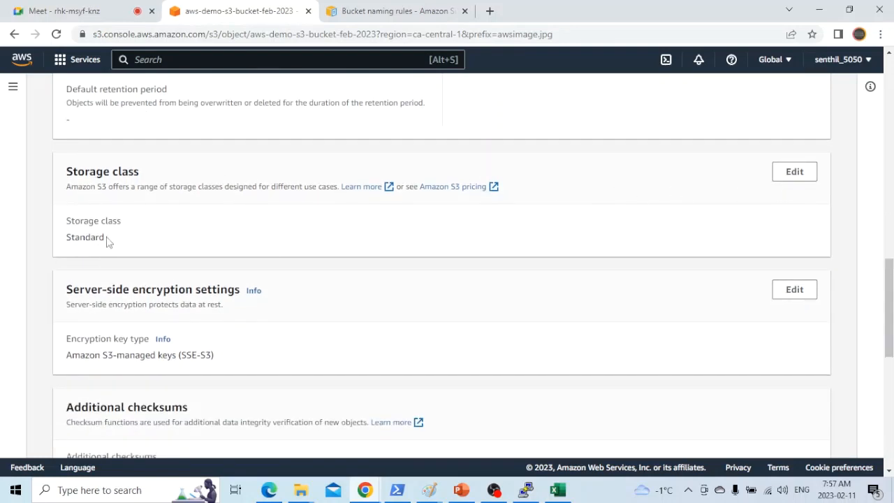
left_click_drag(108, 238, 53, 237)
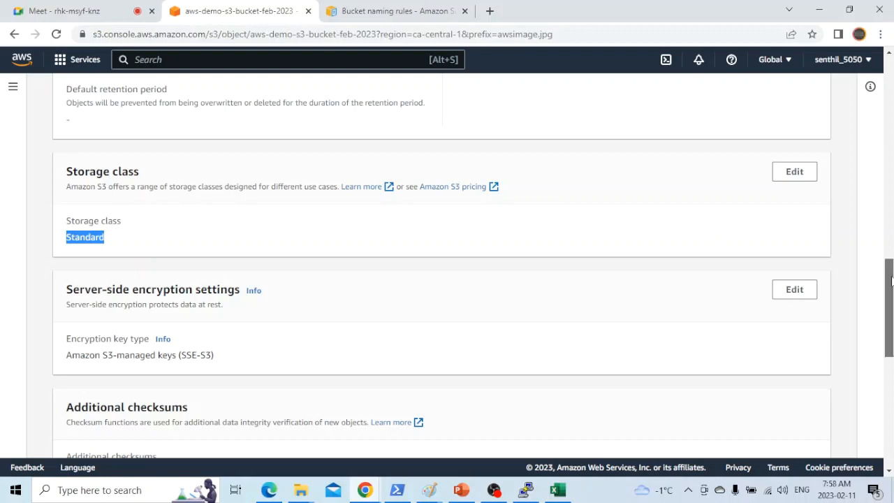
scroll(891, 281, "down", 2)
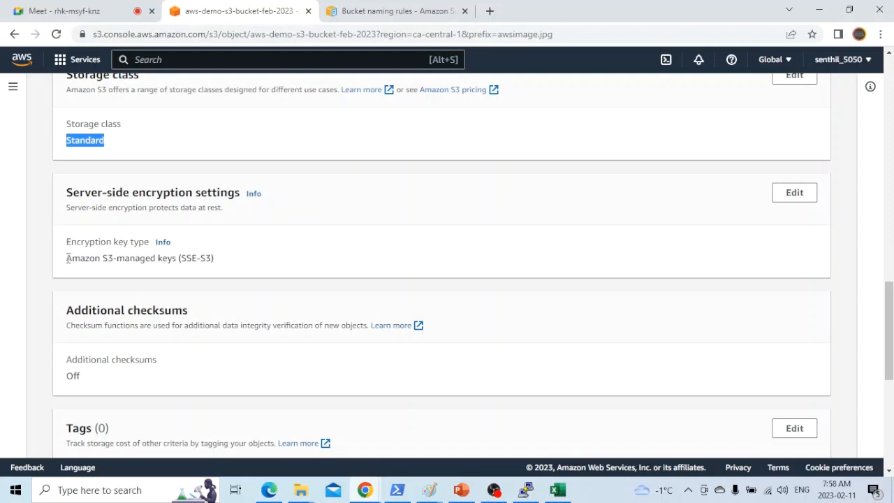
left_click_drag(66, 260, 180, 256)
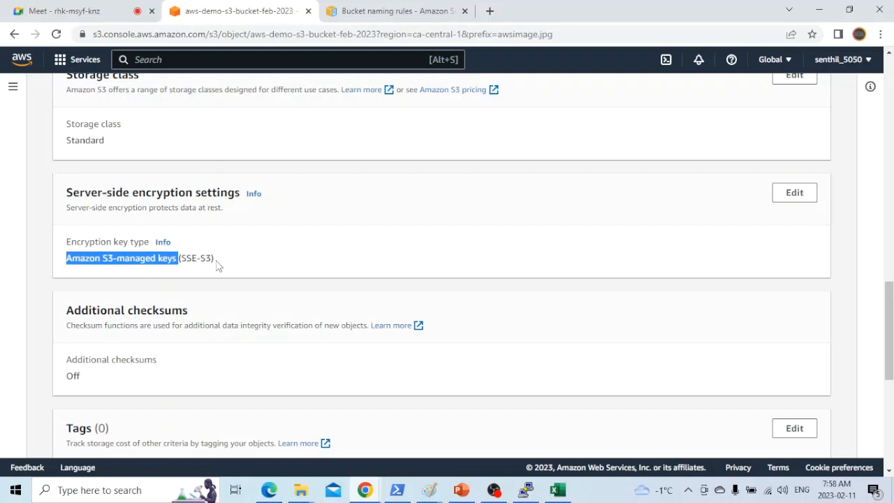
left_click(181, 260)
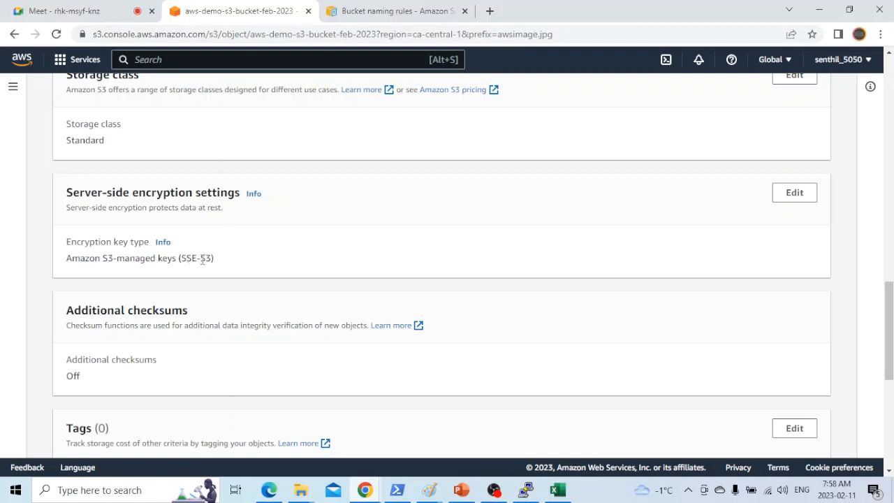
left_click_drag(201, 259, 223, 261)
left_click_drag(889, 331, 855, 121)
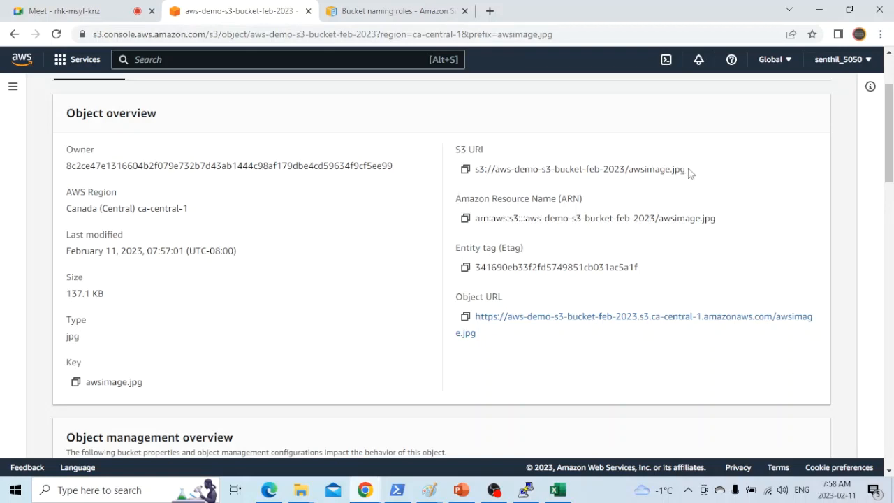
Copy awsimage.jpg's S3 URI and load it in a new browser tab
left_click_drag(688, 173, 480, 185)
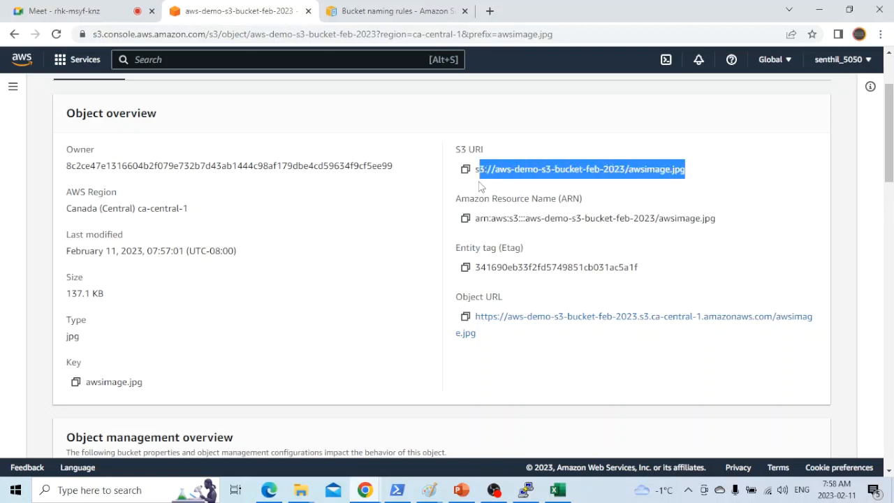
left_click(463, 170)
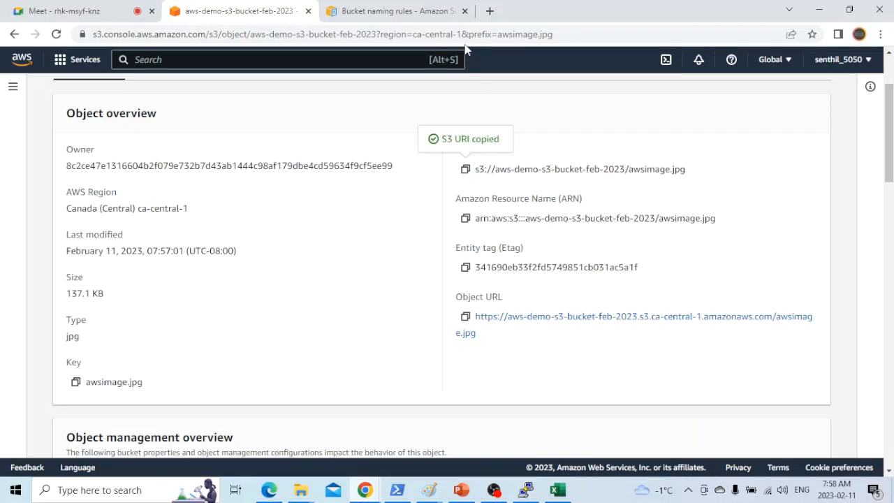
left_click(490, 11)
key("ctrl+v")
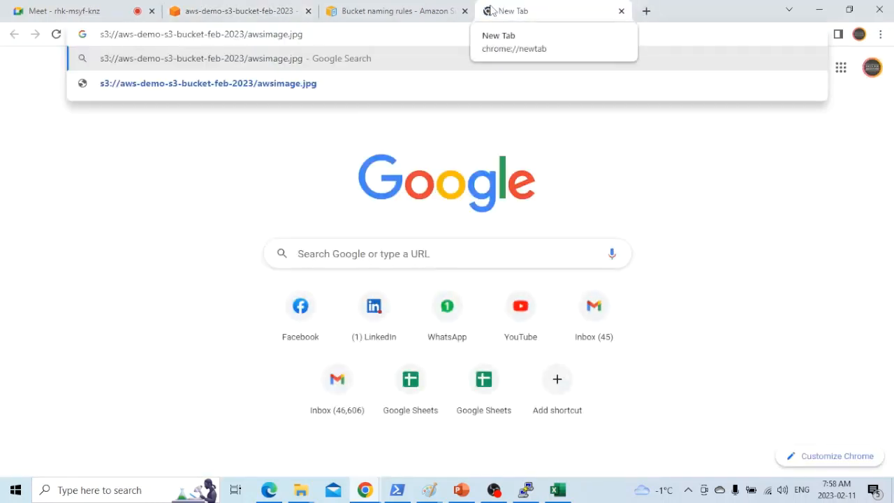
key("Return")
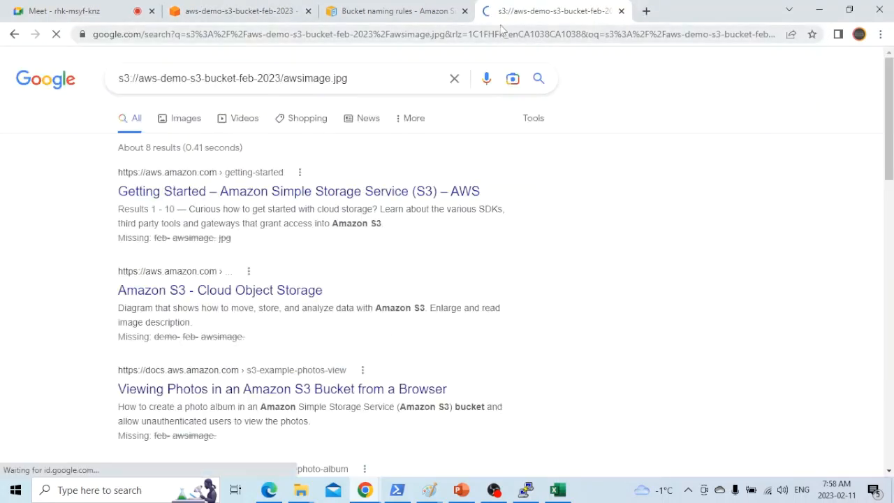
Load the copied Object URL in a new tab, see AccessDenied, and return to the S3 tab
left_click(621, 10)
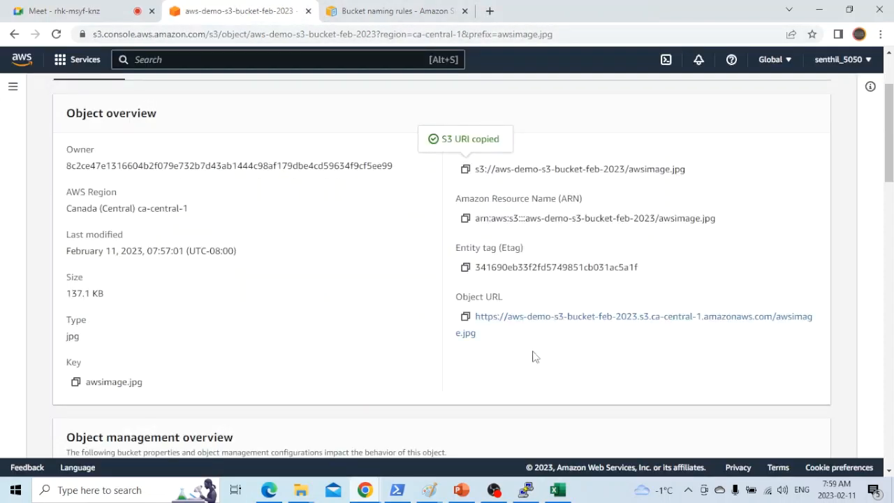
left_click(465, 317)
left_click(490, 11)
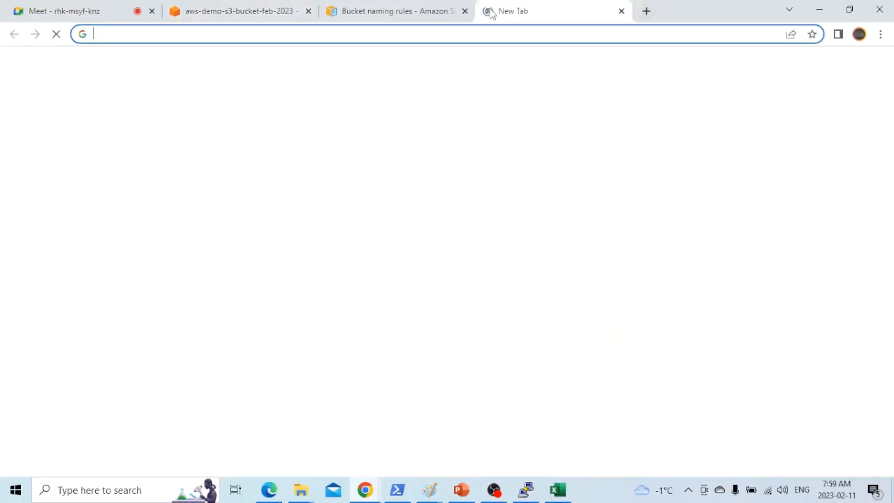
key("ctrl+v")
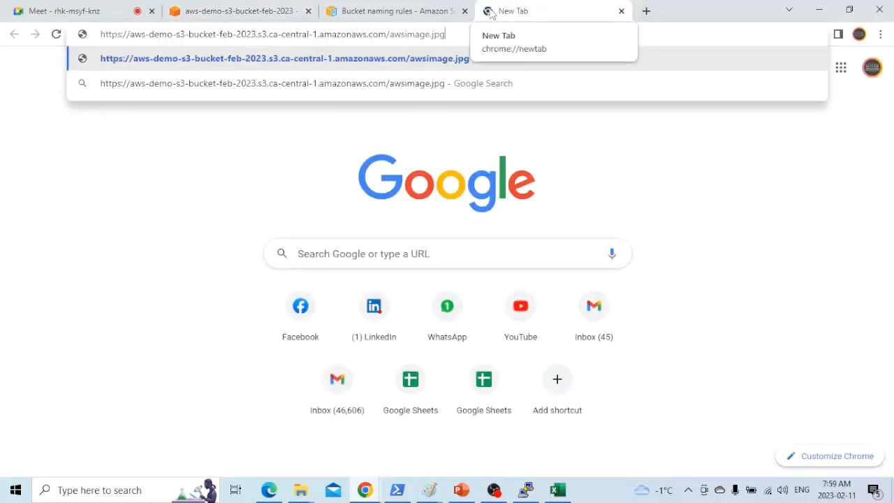
key("Return")
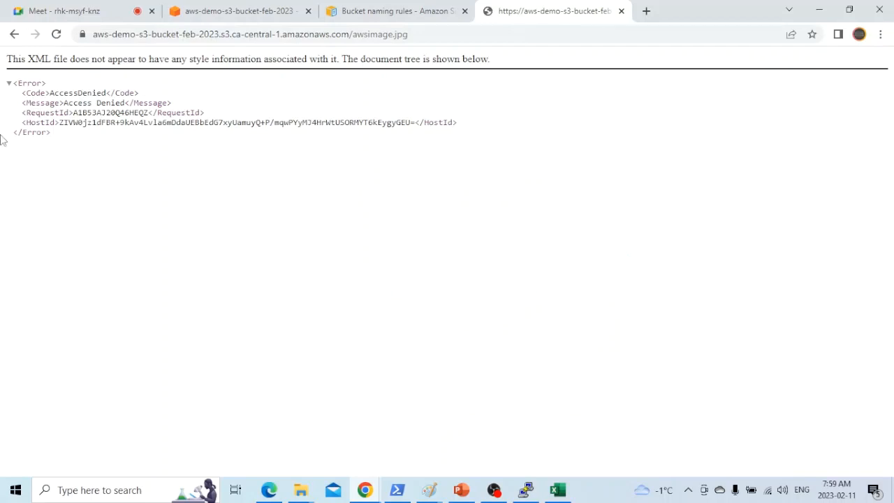
left_click_drag(70, 146, 2, 86)
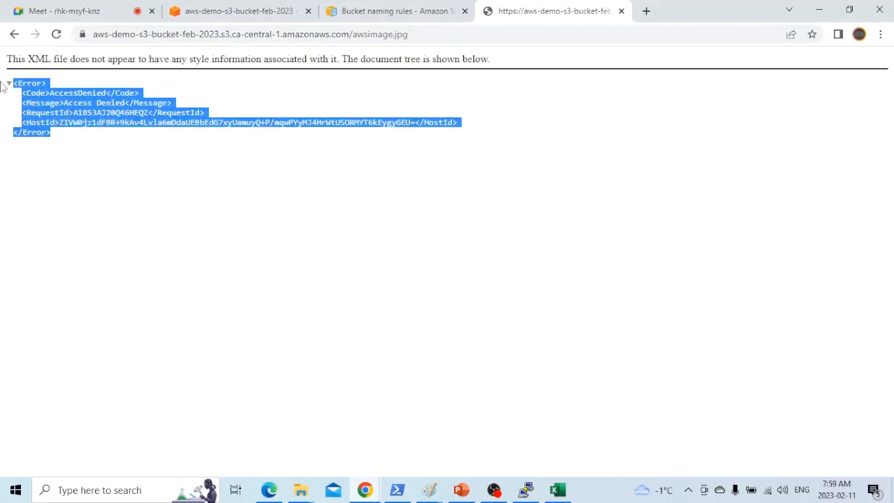
left_click(100, 229)
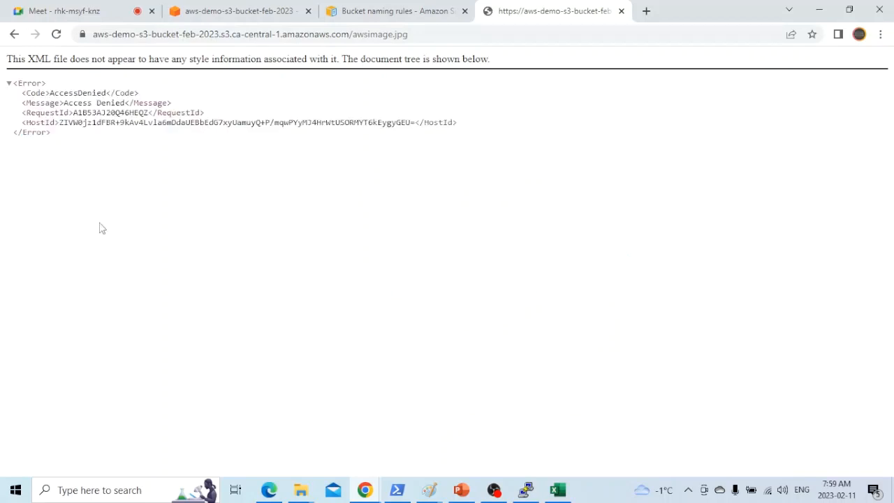
left_click(259, 11)
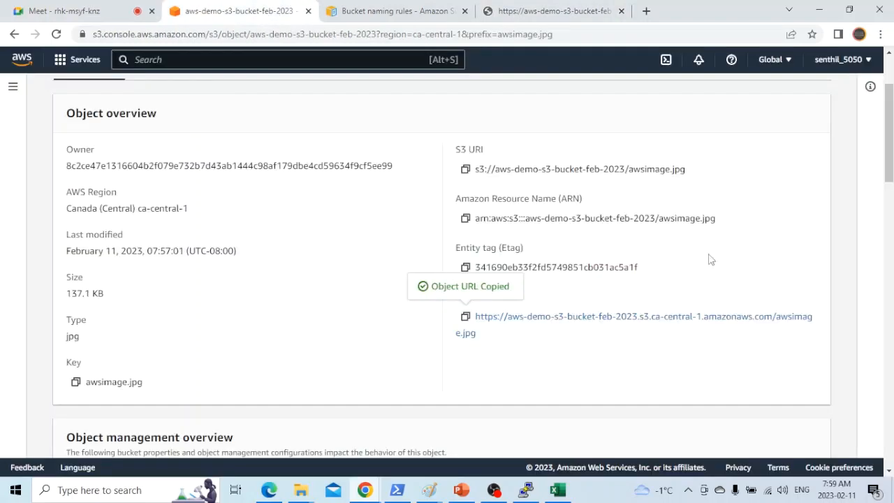
Review awsimage.jpg's properties and Permissions, then open the image (1300×731) in a new tab
scroll(447, 265, "down", 3)
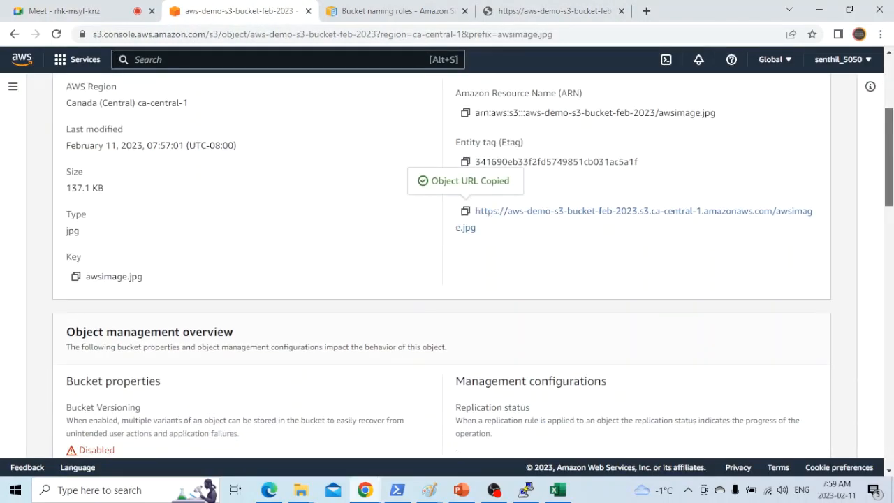
scroll(447, 266, "down", 5)
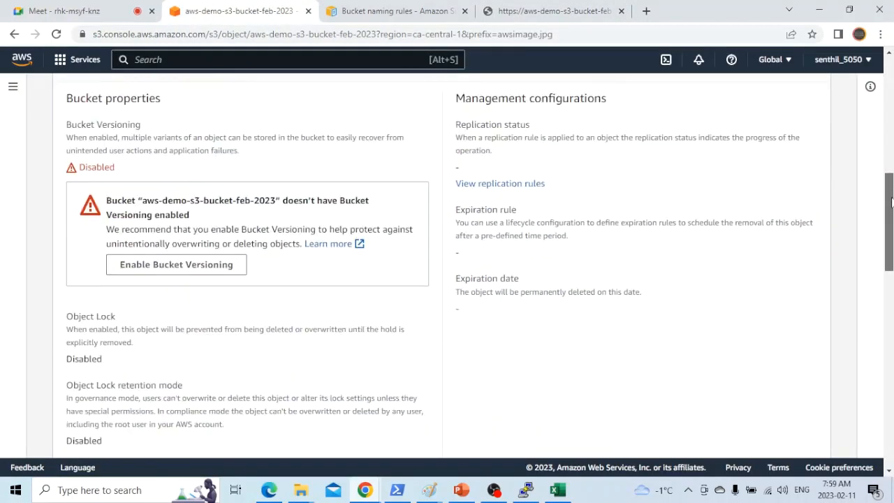
scroll(447, 265, "down", 7)
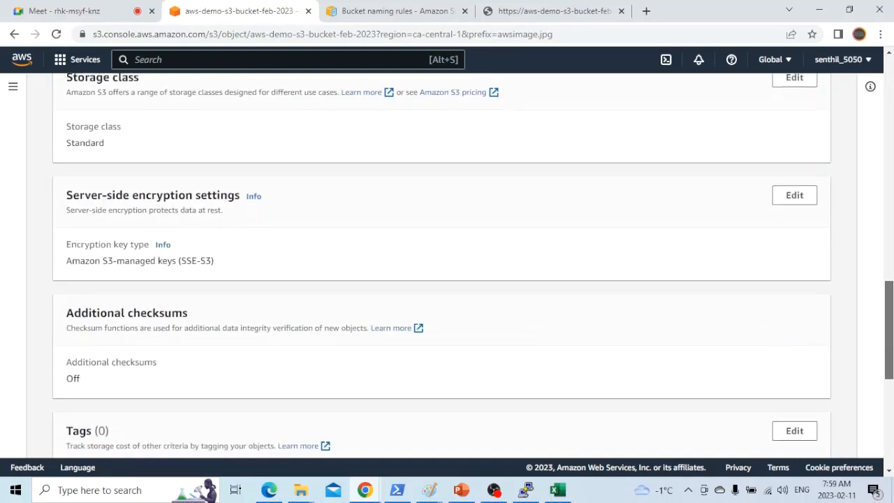
left_click_drag(889, 365, 869, 52)
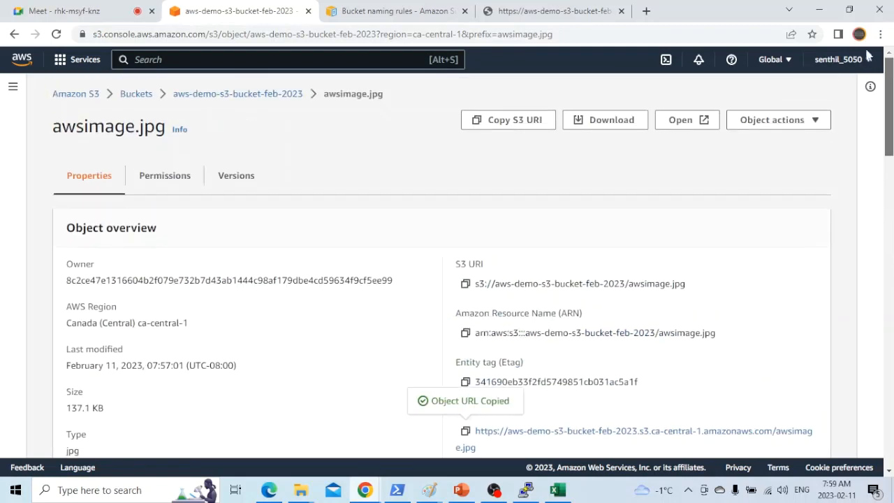
left_click(151, 174)
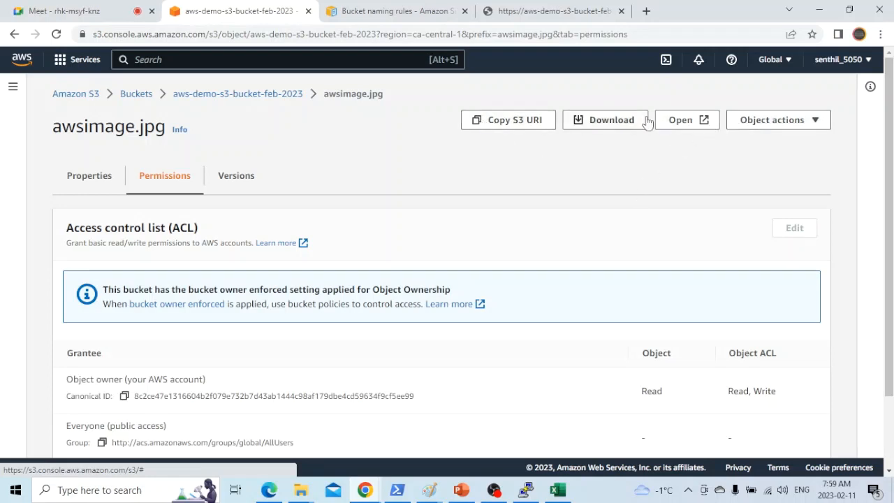
left_click(696, 126)
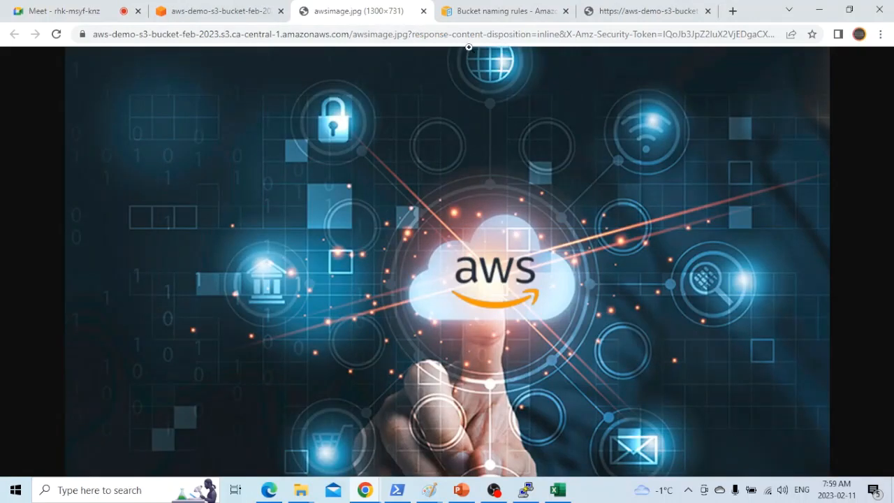
Paste the image's pre-signed URL into another new tab, confirm awsimage.jpg displays, and return to S3
left_click(420, 33)
key("ctrl+c")
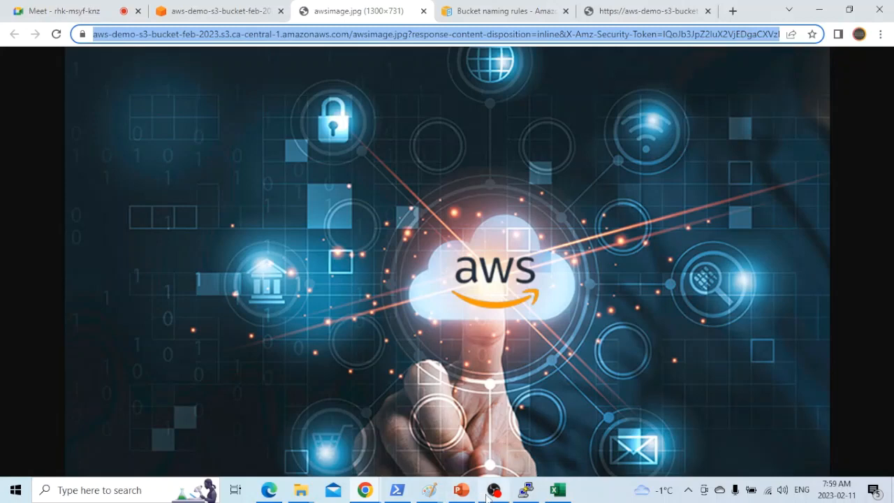
left_click(732, 11)
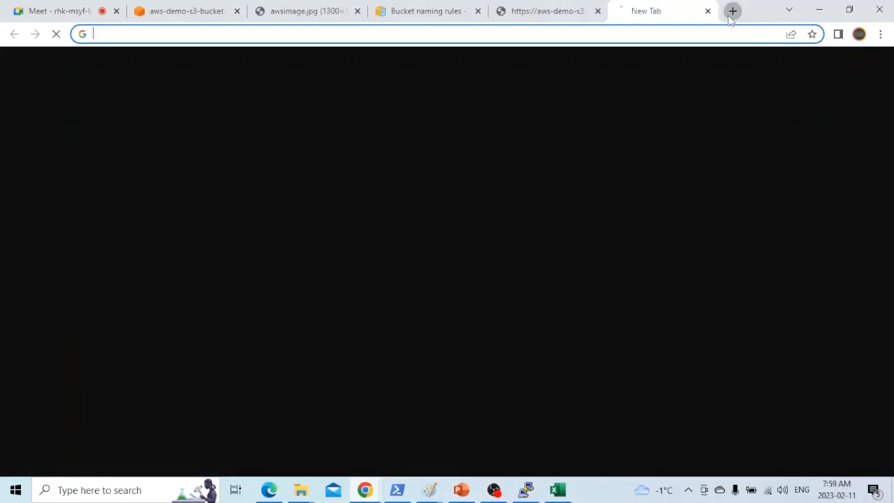
key("ctrl+v")
key("Return")
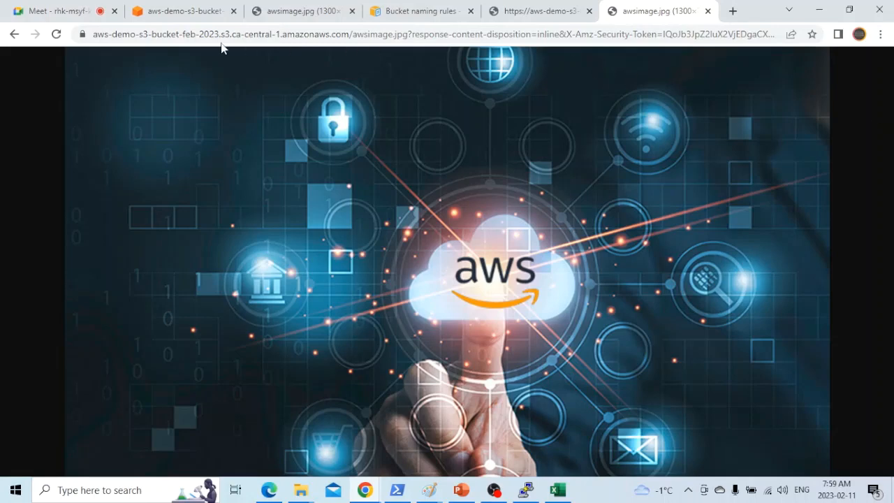
left_click_drag(105, 35, 346, 27)
left_click(184, 11)
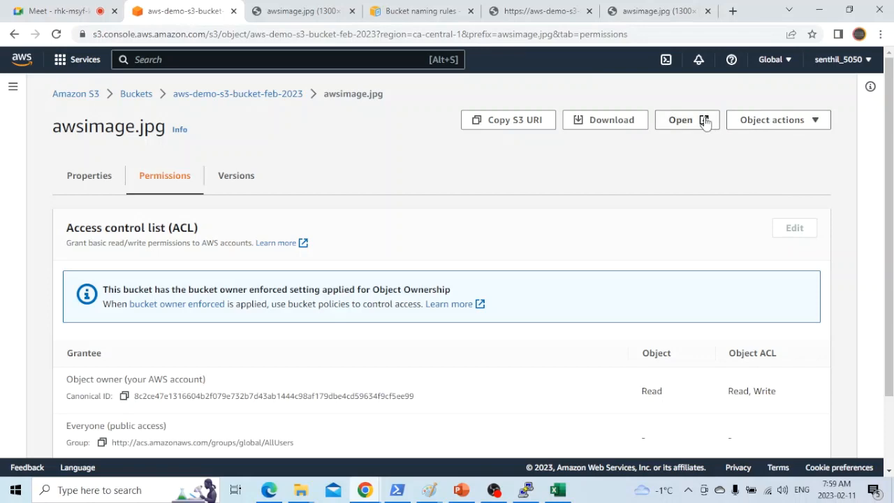
Select awsimage.jpg's plain Object URL on its Properties tab, then switch back to the image tab
left_click(102, 177)
scroll(892, 108, "down", 3)
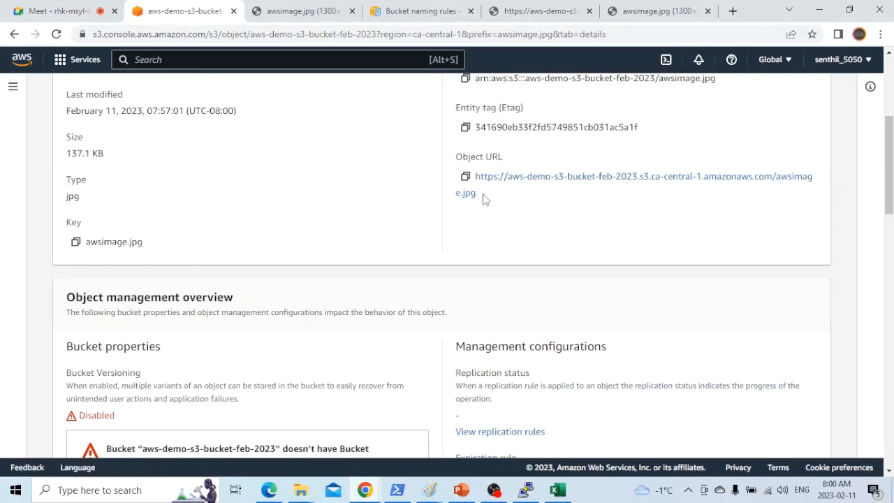
left_click_drag(486, 199, 463, 172)
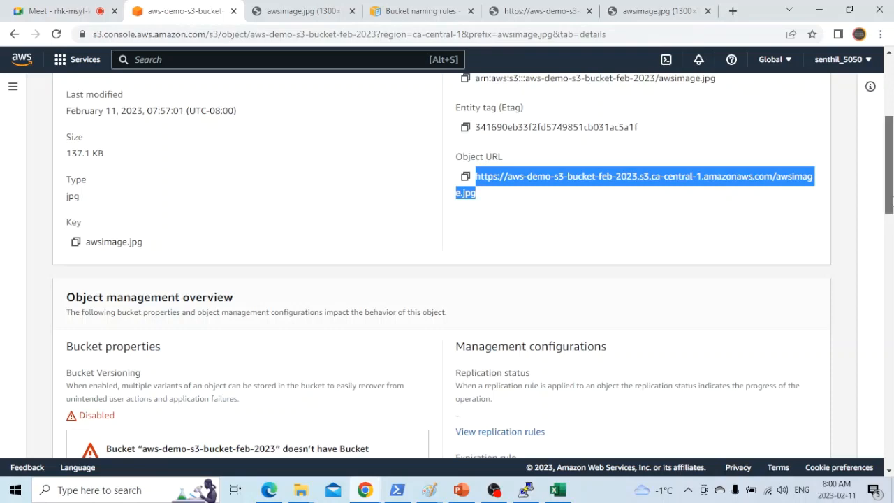
scroll(889, 175, "up", 2)
scroll(888, 175, "up", 1)
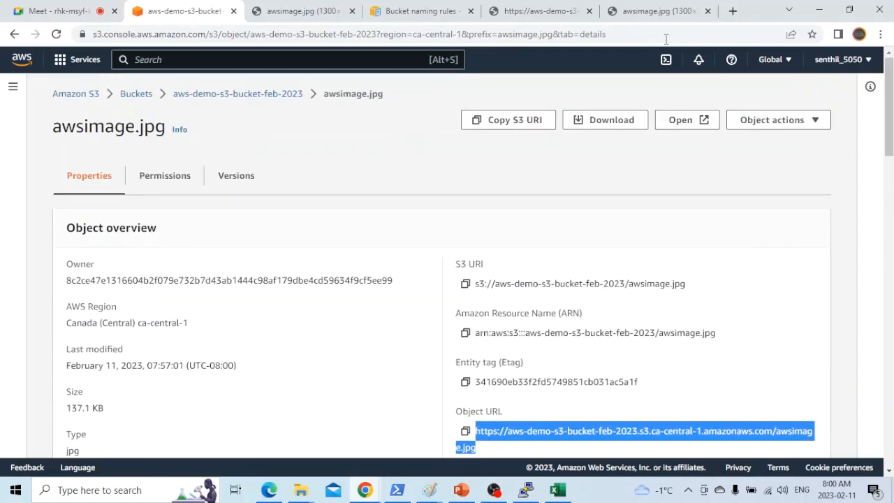
left_click(639, 14)
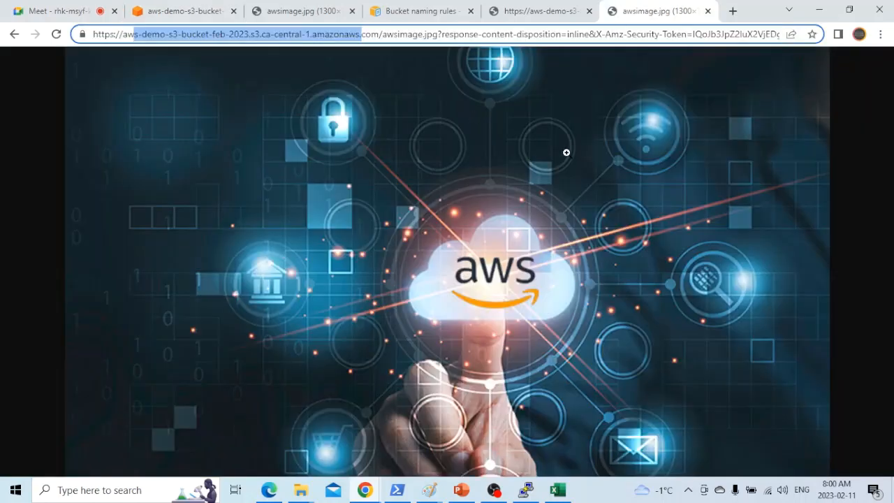
Highlight parts of the signed image address, including X-Amz-Security-Token, then return to the S3 console
left_click(243, 37)
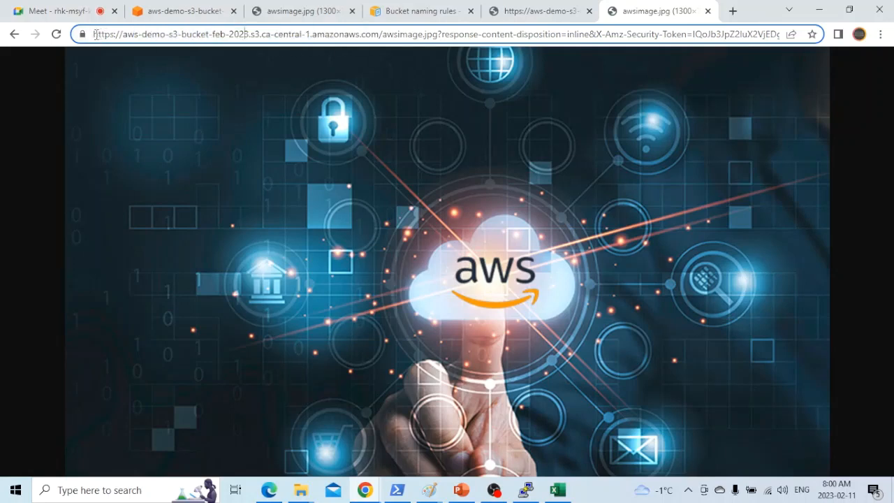
left_click_drag(96, 34, 478, 53)
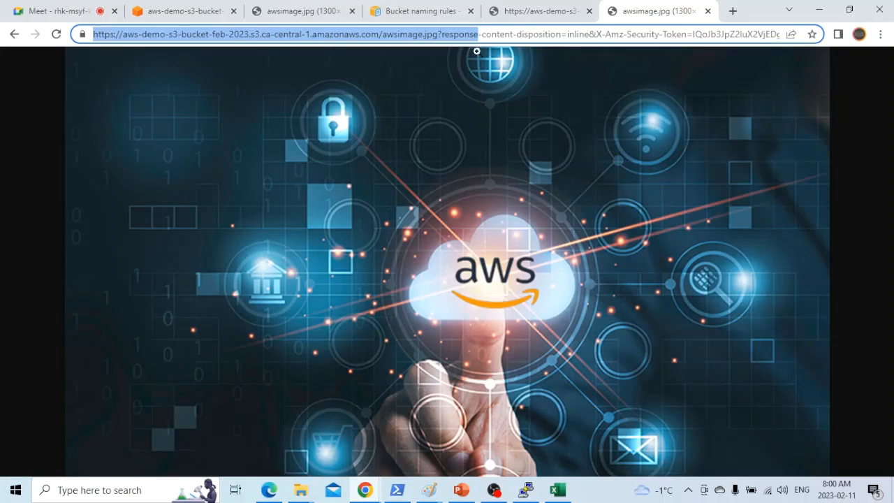
double_click(629, 35)
left_click(647, 36)
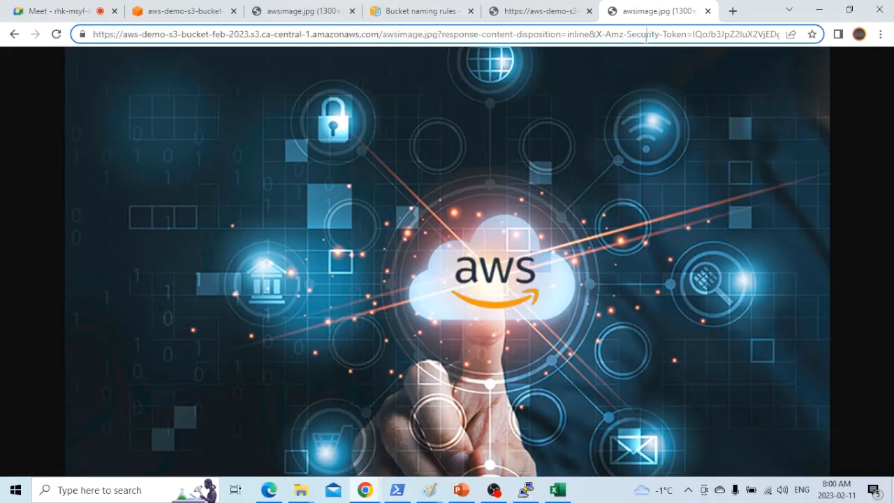
left_click_drag(625, 33, 823, 34)
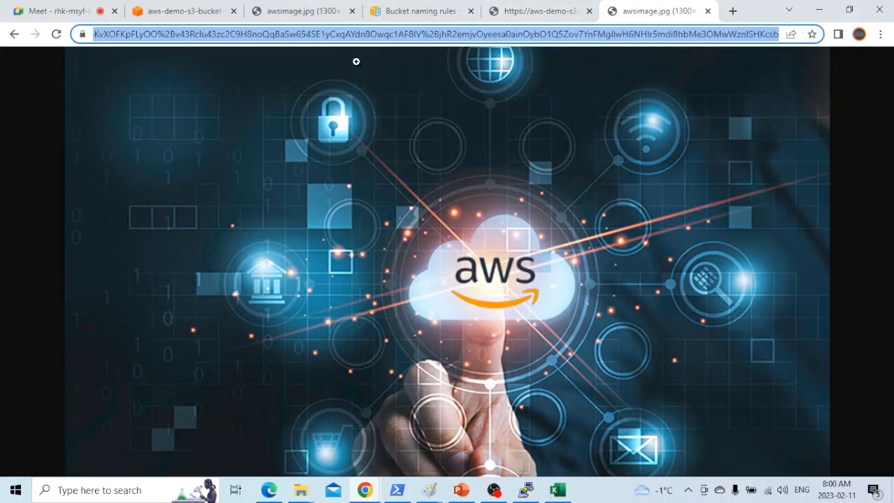
left_click(181, 12)
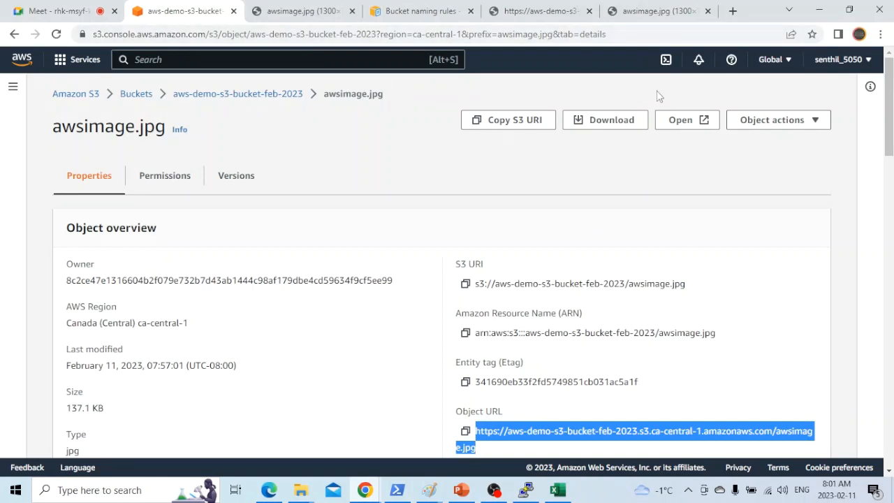
scroll(891, 159, "down", 2)
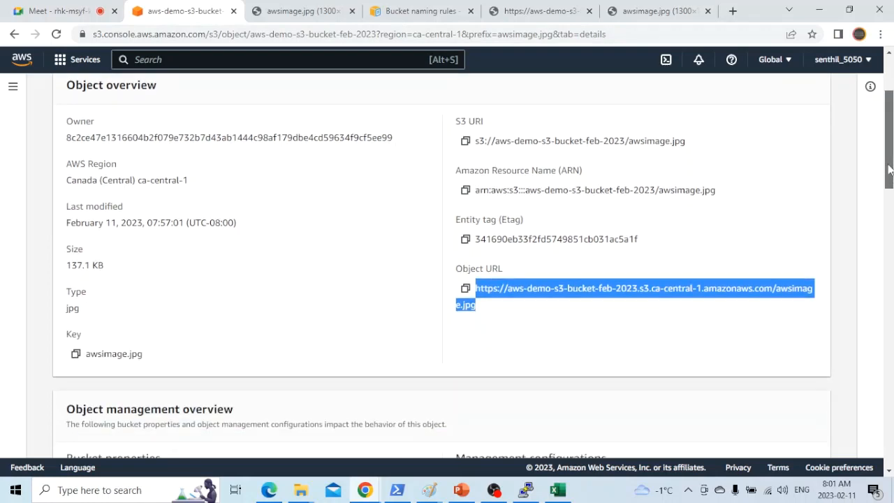
left_click(509, 323)
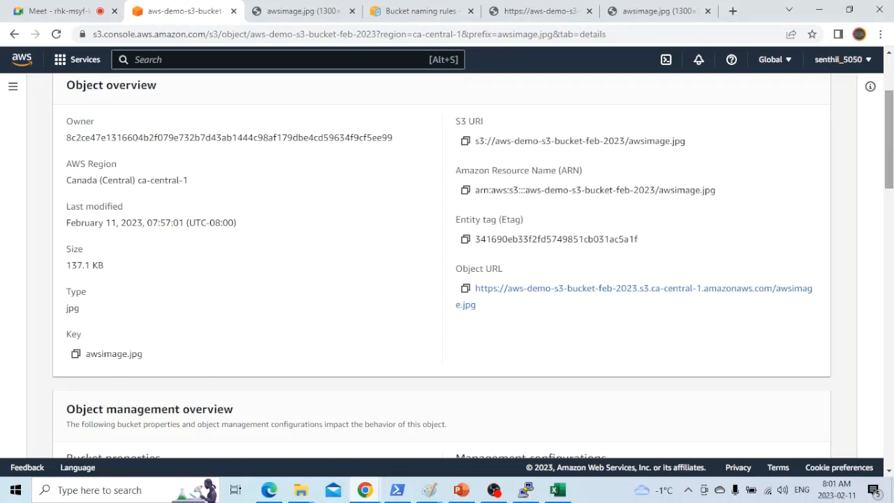
scroll(891, 152, "up", 2)
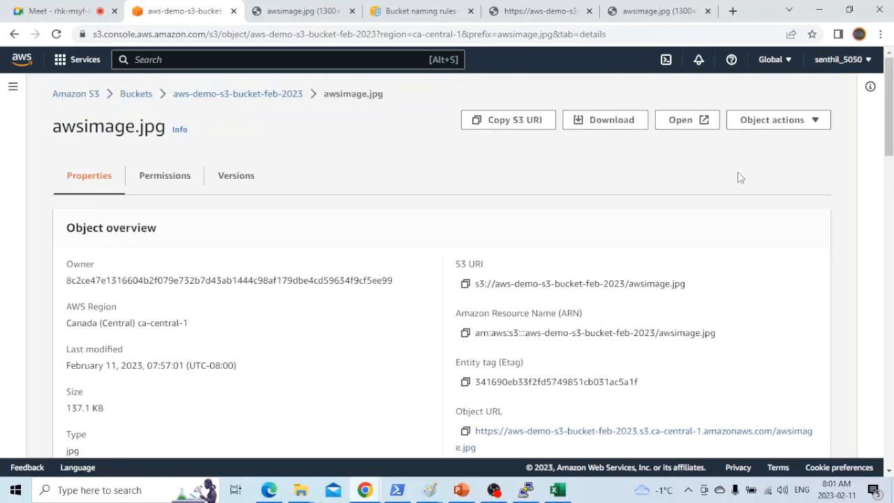
Inspect the Security-Token parameter in the presigned awsimage.jpg URL, then return to the S3 object details
left_click(639, 16)
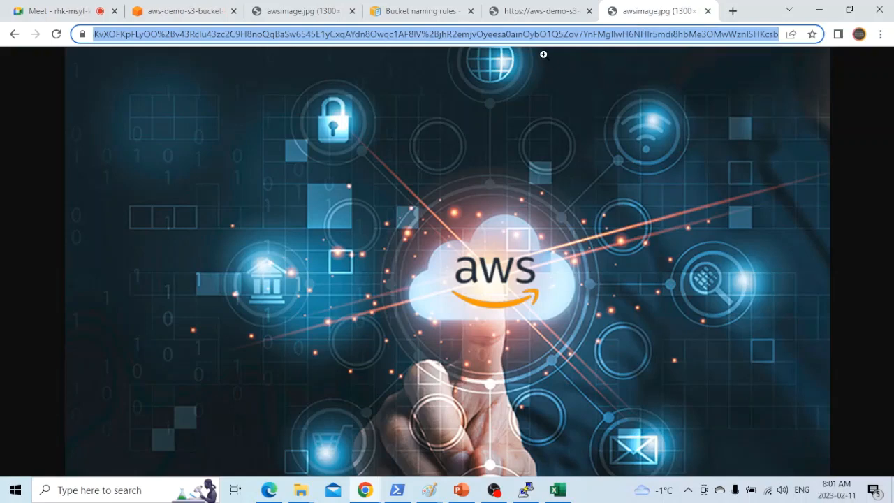
left_click(484, 34)
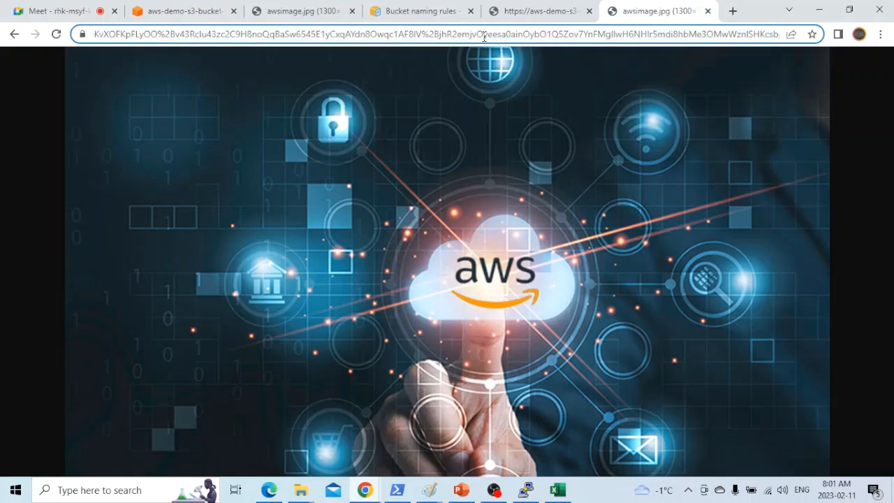
key("Home")
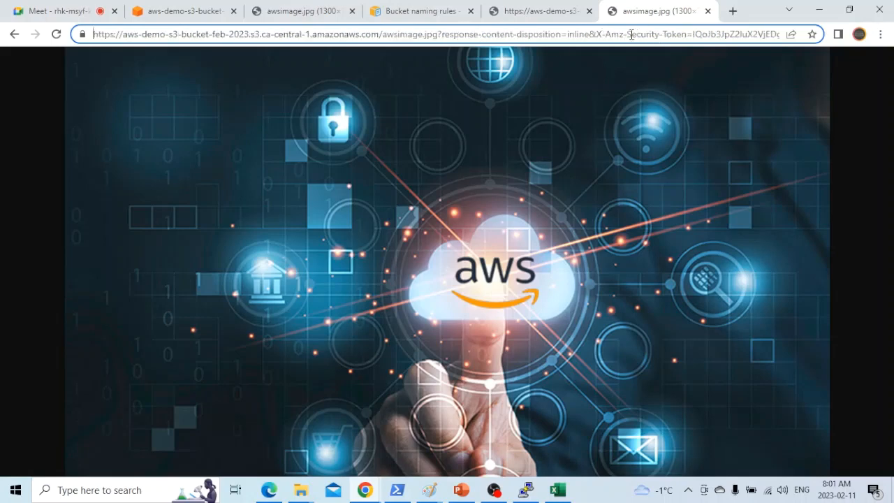
left_click_drag(628, 35, 692, 39)
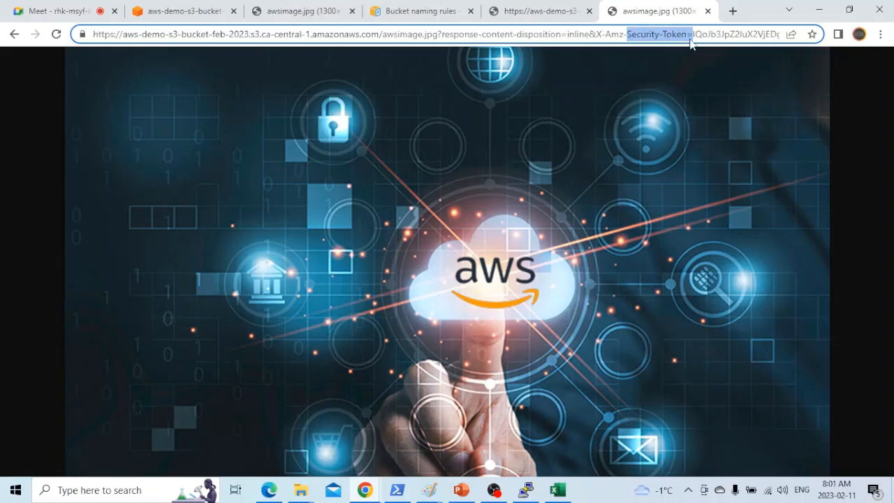
left_click(704, 36)
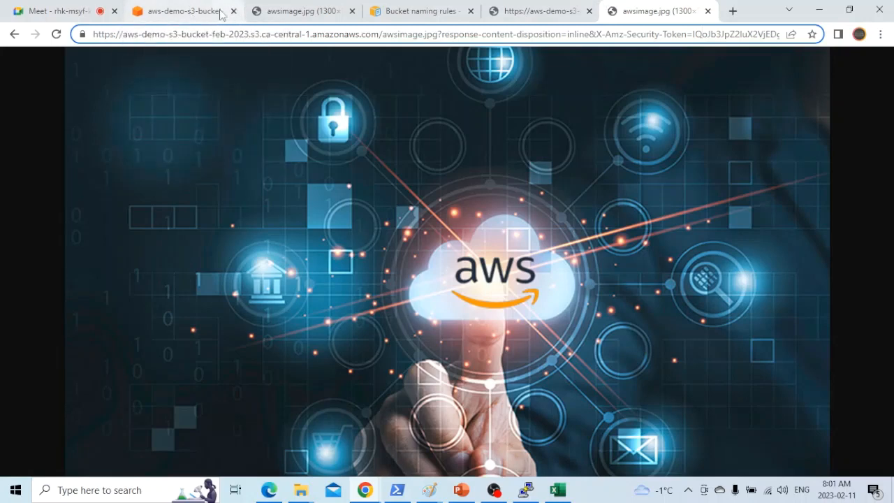
left_click(194, 17)
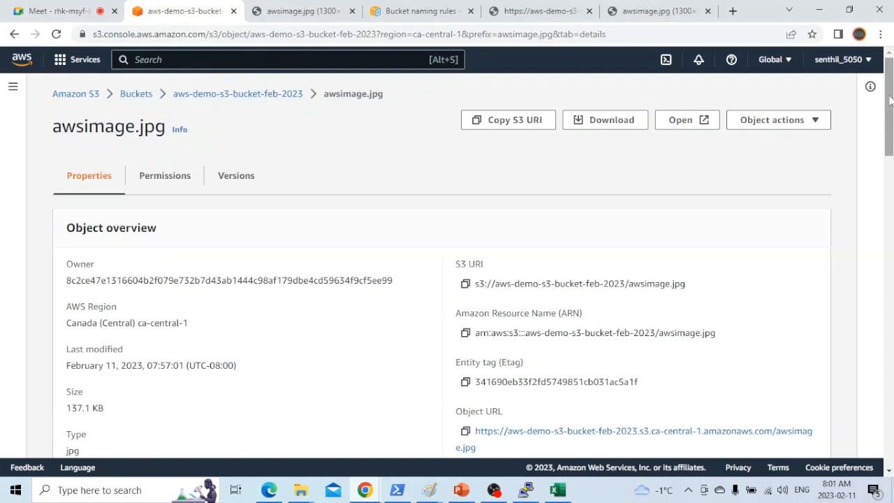
left_click_drag(890, 101, 891, 166)
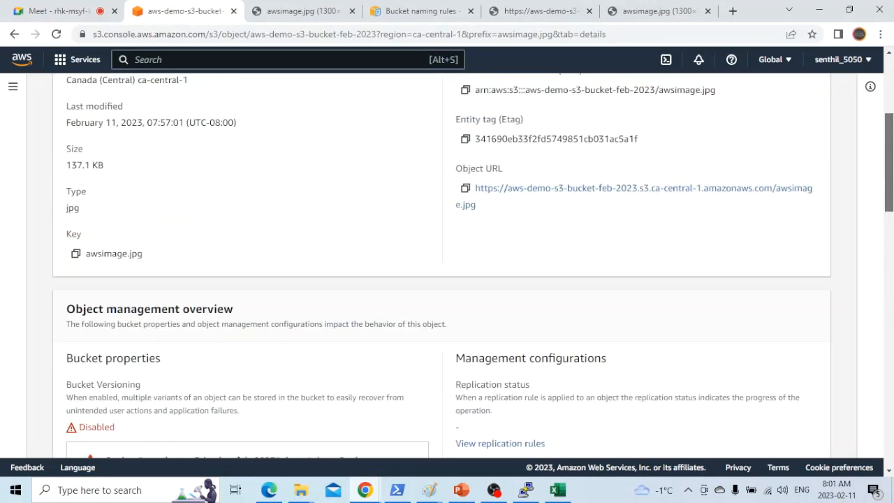
Show awsimage.jpg's Permissions ACL and point out that Everyone (public access) has no access
left_click_drag(890, 196, 891, 127)
left_click(170, 178)
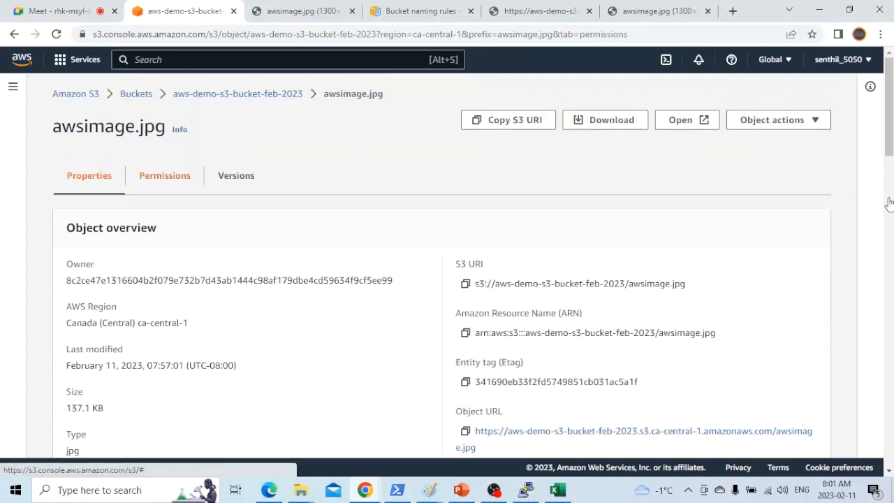
left_click_drag(891, 188, 891, 285)
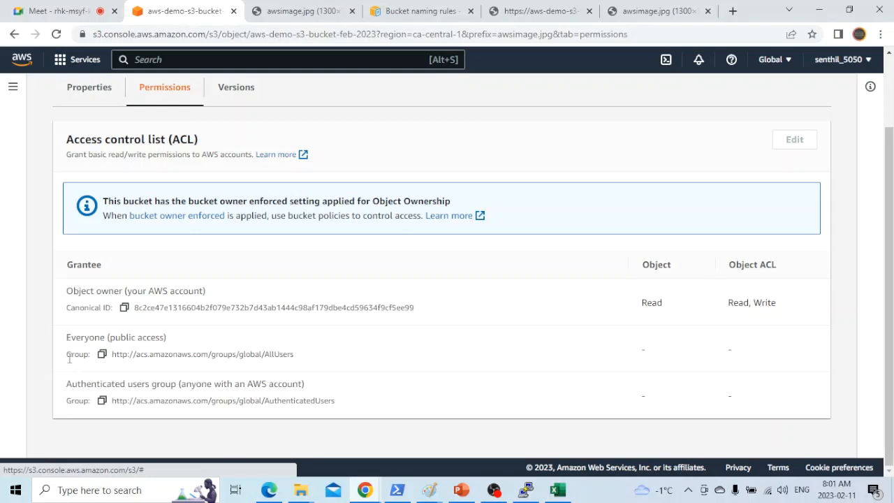
left_click_drag(60, 344, 116, 338)
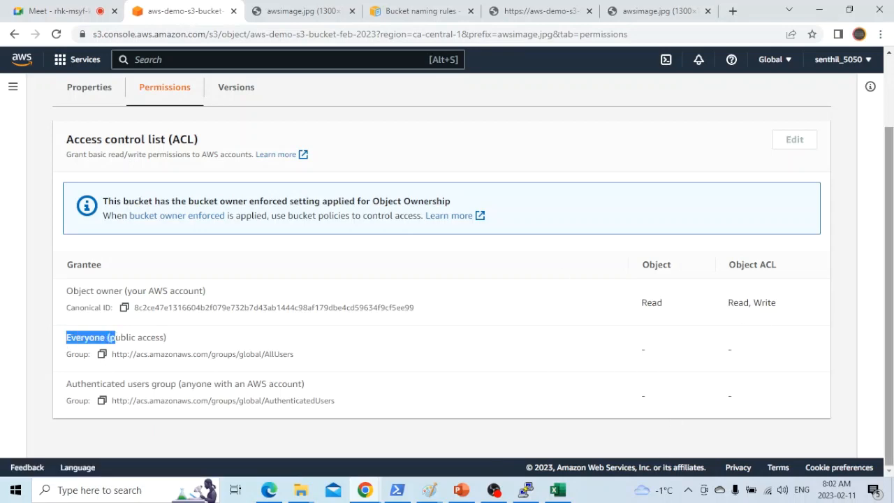
scroll(616, 166, "up", 2)
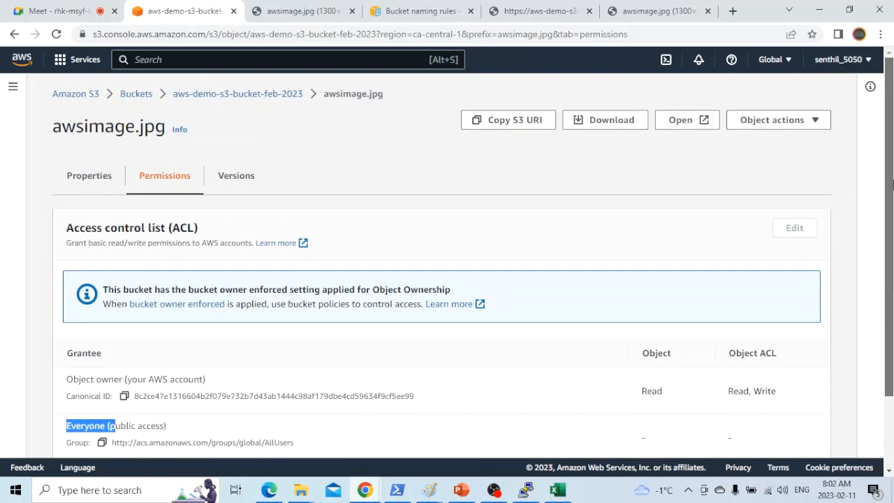
Open aws-demo-s3-bucket-feb-2023's Permissions tab and point out that Block all public access is On
left_click(200, 97)
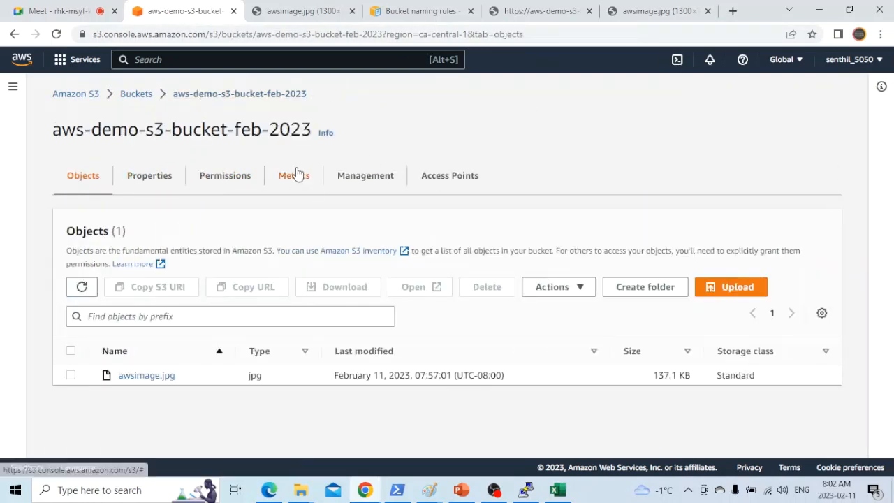
left_click(145, 179)
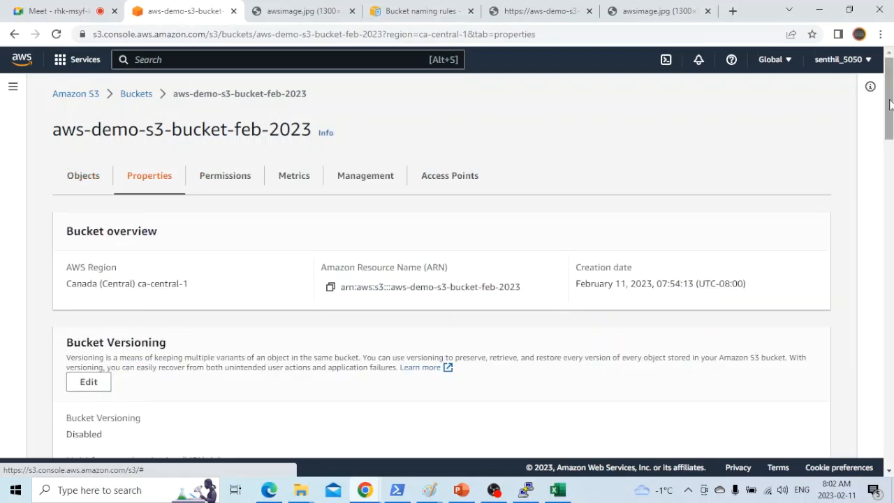
left_click_drag(891, 104, 862, 27)
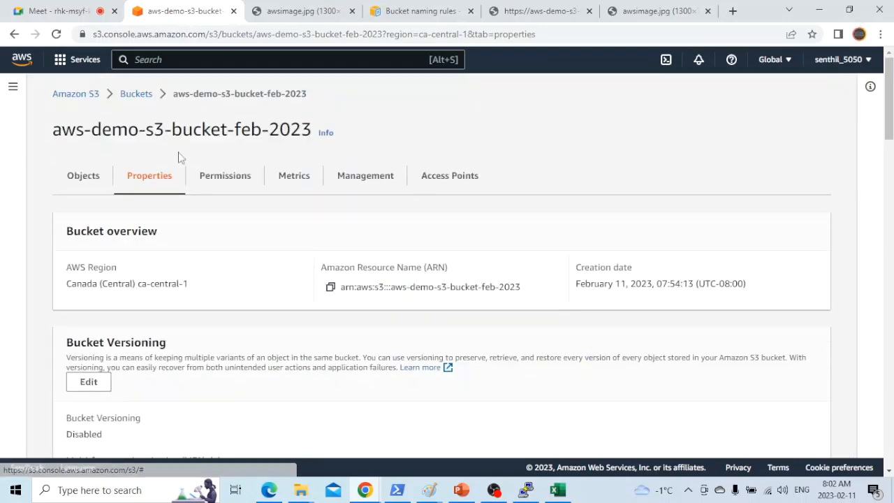
left_click(212, 180)
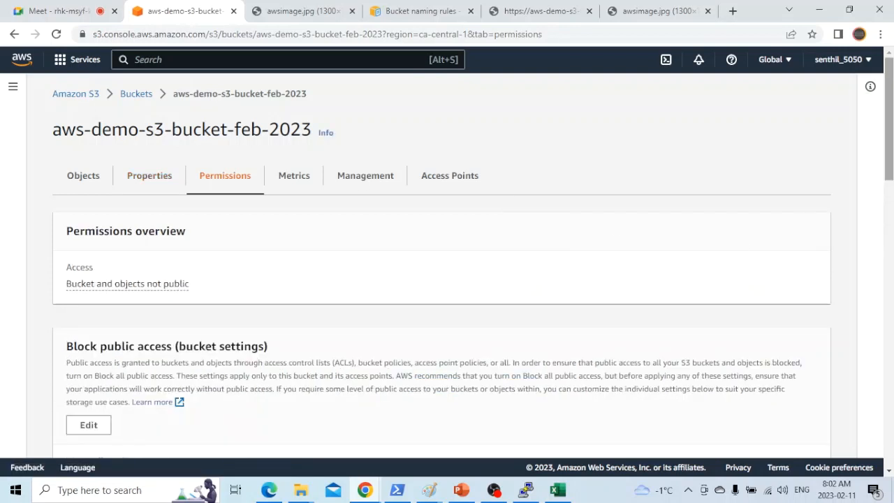
left_click_drag(891, 133, 891, 170)
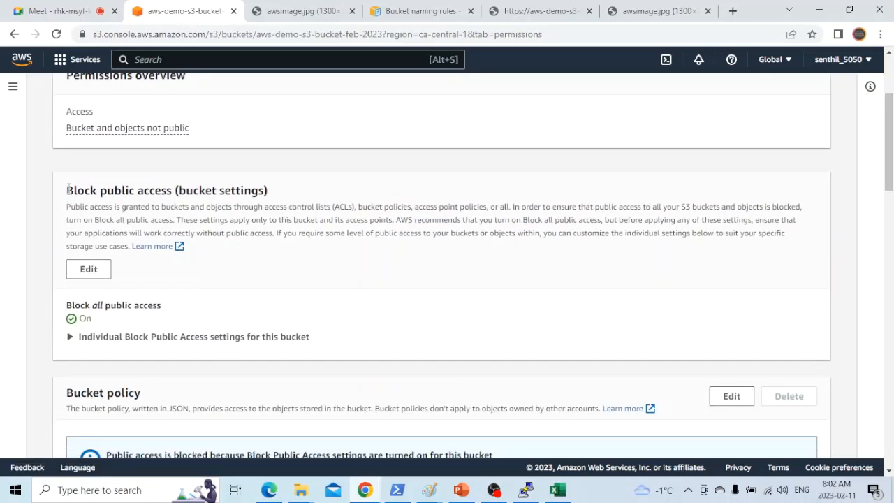
left_click_drag(68, 189, 178, 190)
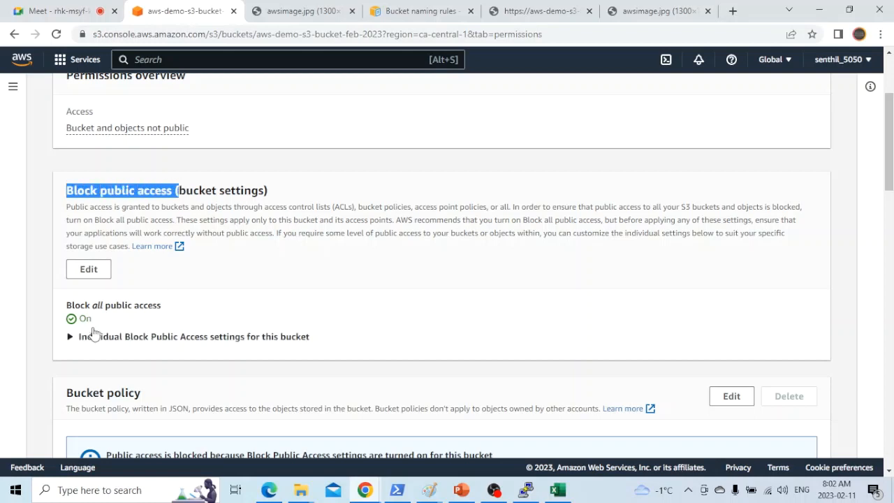
left_click_drag(101, 321, 51, 322)
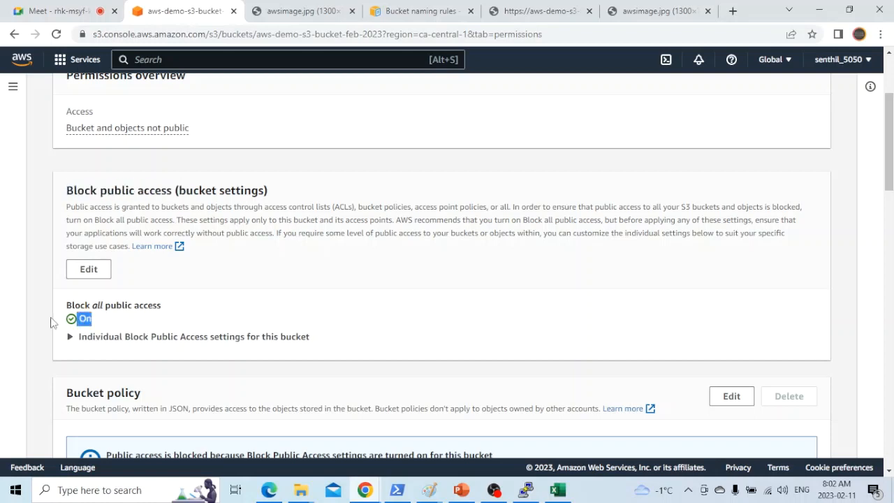
Uncheck Block all public access, save, and confirm the change by entering 'confirm'
left_click(89, 270)
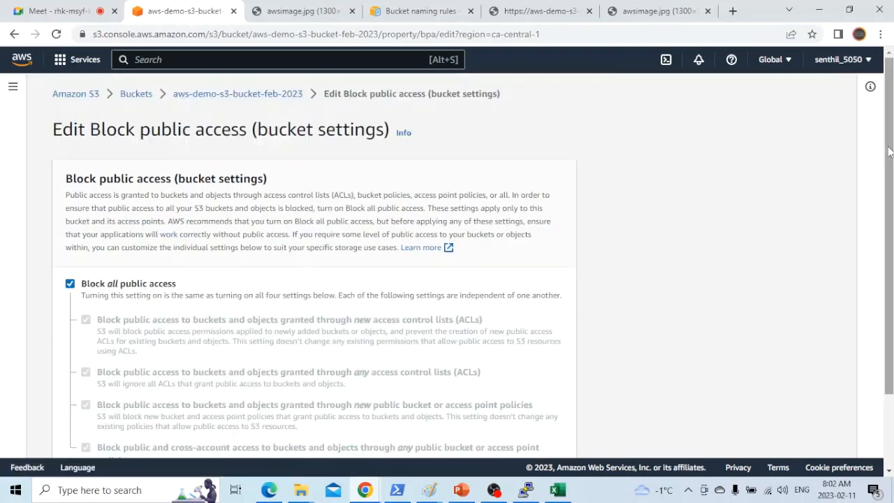
left_click_drag(891, 160, 890, 232)
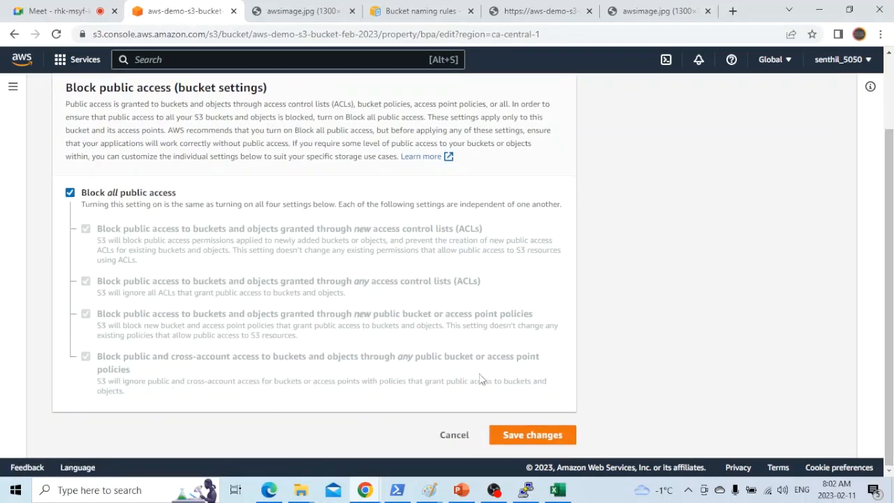
left_click(70, 193)
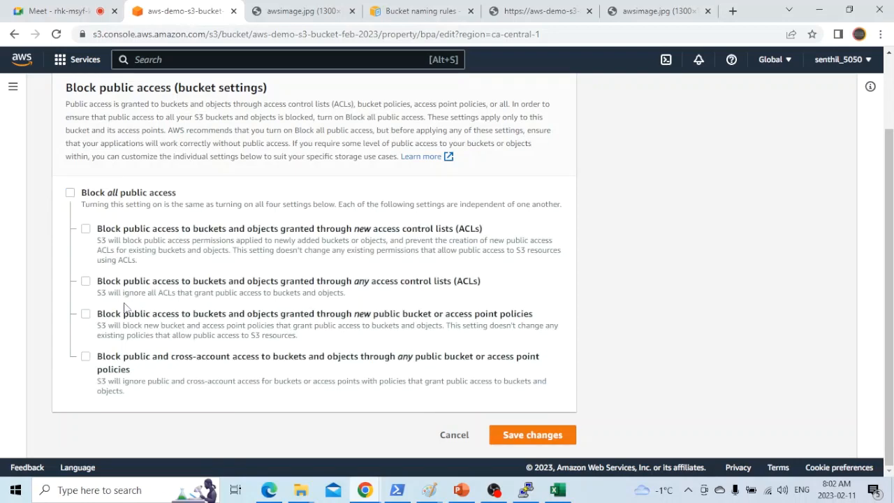
left_click(517, 438)
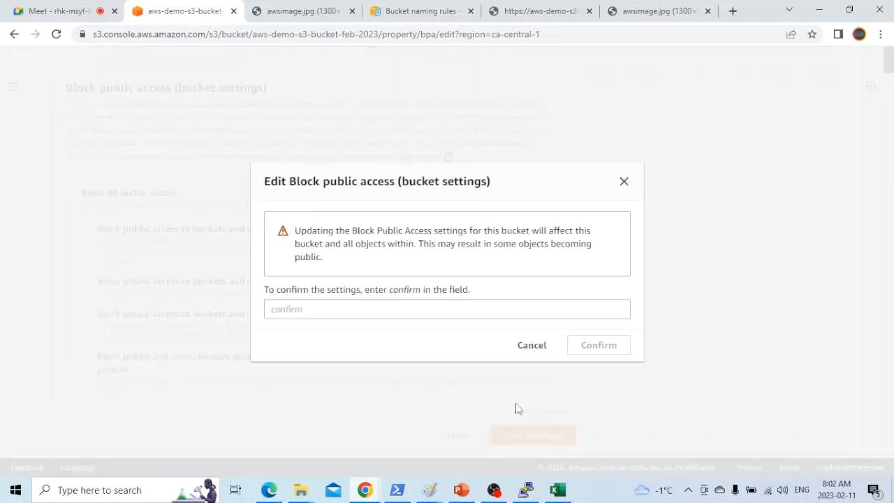
left_click(405, 307)
type("confirm")
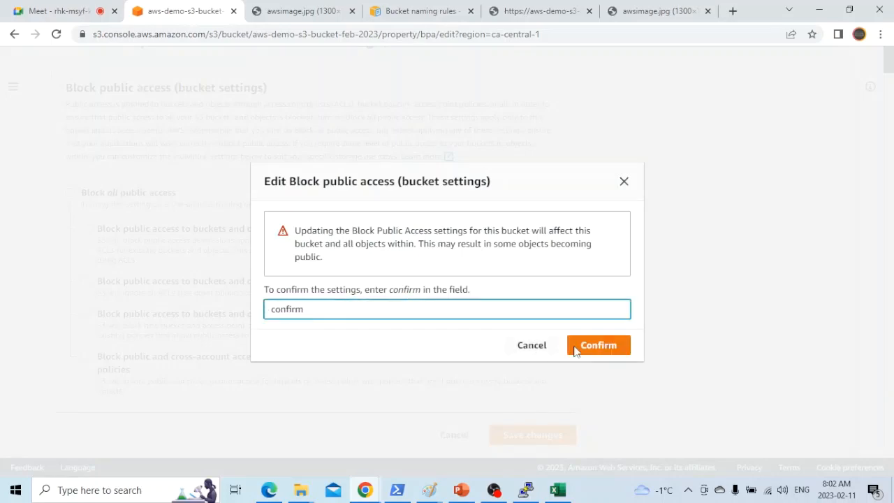
left_click(598, 345)
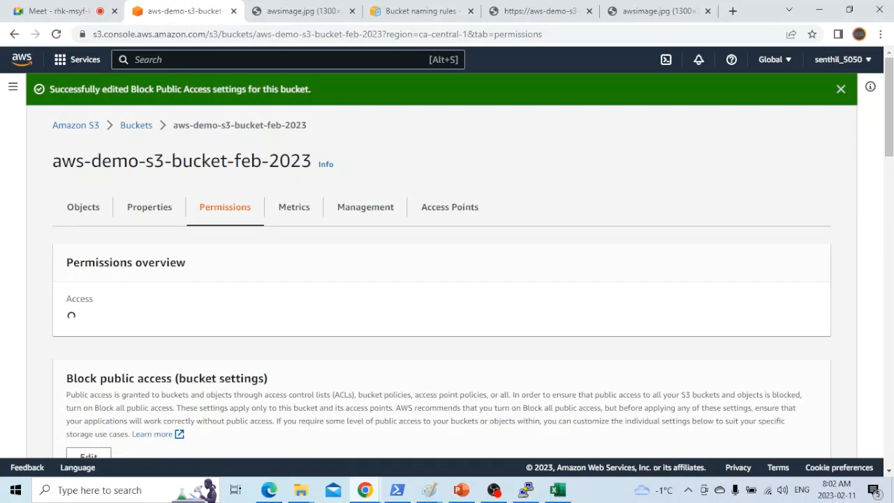
scroll(885, 110, "down", 2)
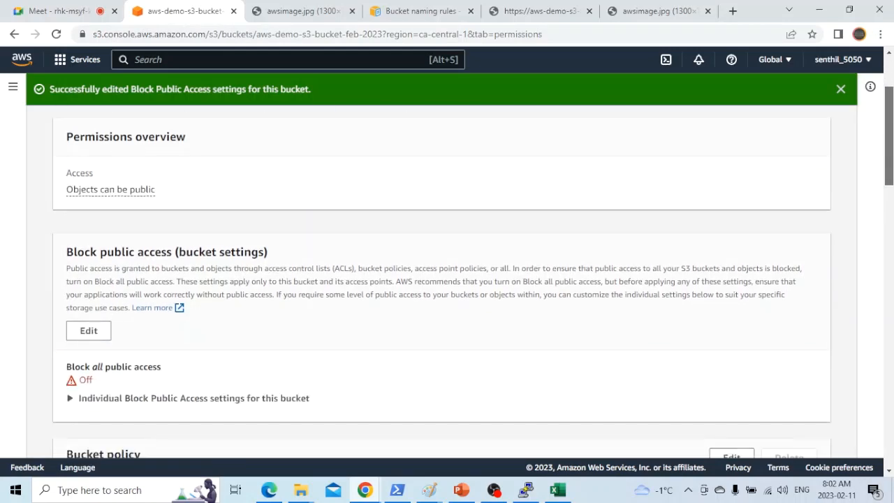
scroll(885, 110, "up", 2)
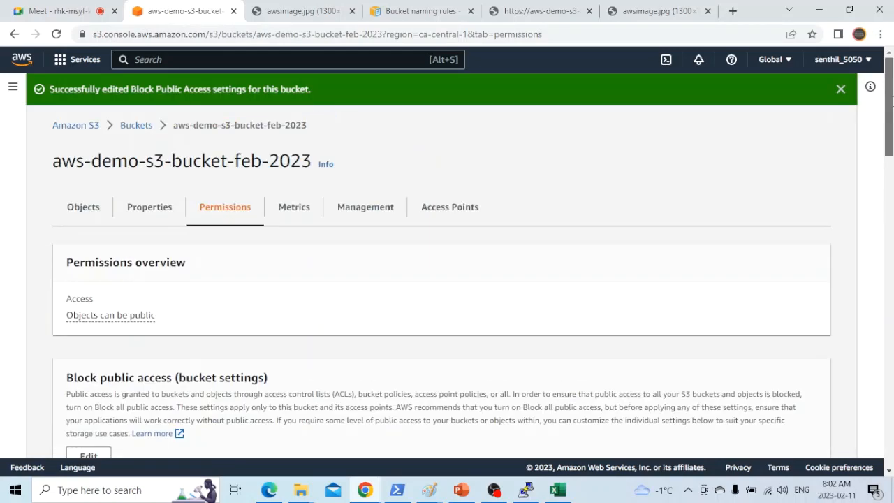
left_click(639, 11)
left_click(538, 11)
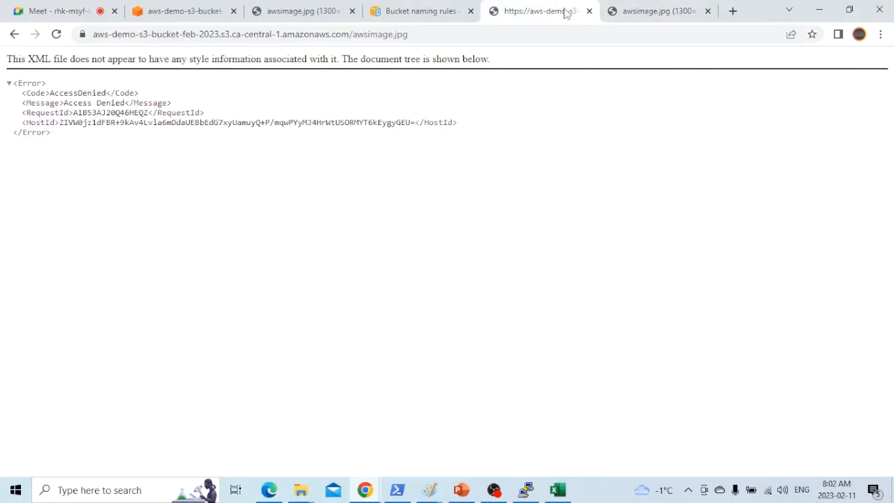
left_click(555, 31)
key("Return")
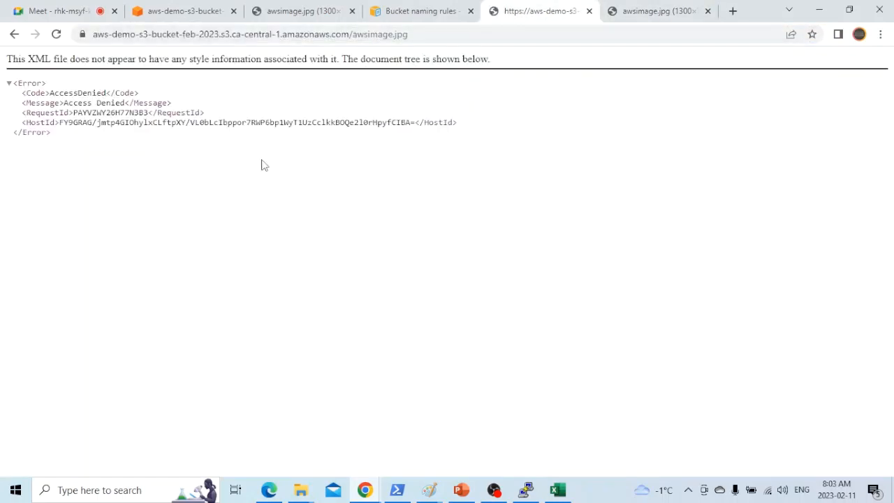
left_click(173, 13)
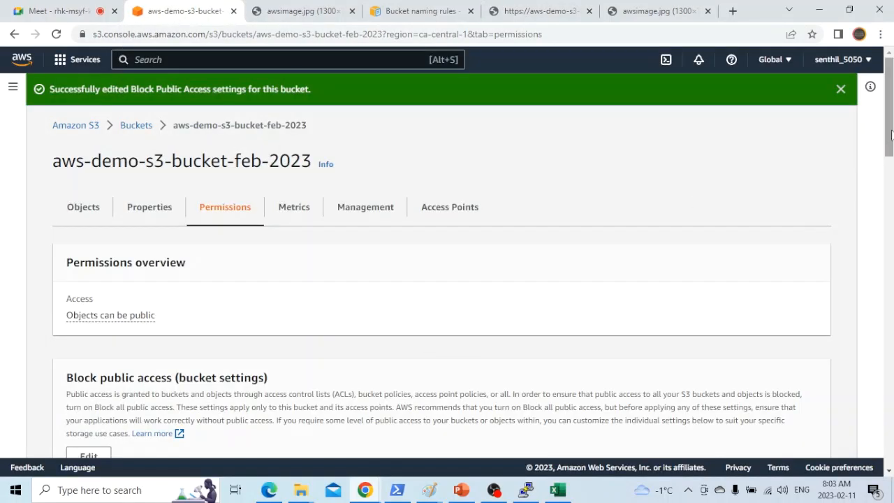
Edit the bucket policy of aws-demo-s3-bucket-feb-2023 to reach its empty Policy editor and bucket ARN
left_click_drag(890, 143, 891, 216)
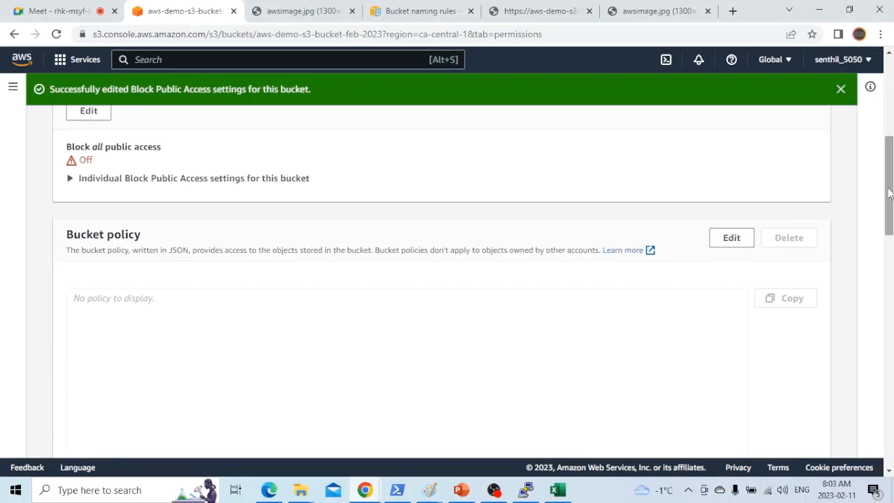
scroll(889, 193, "down", 1)
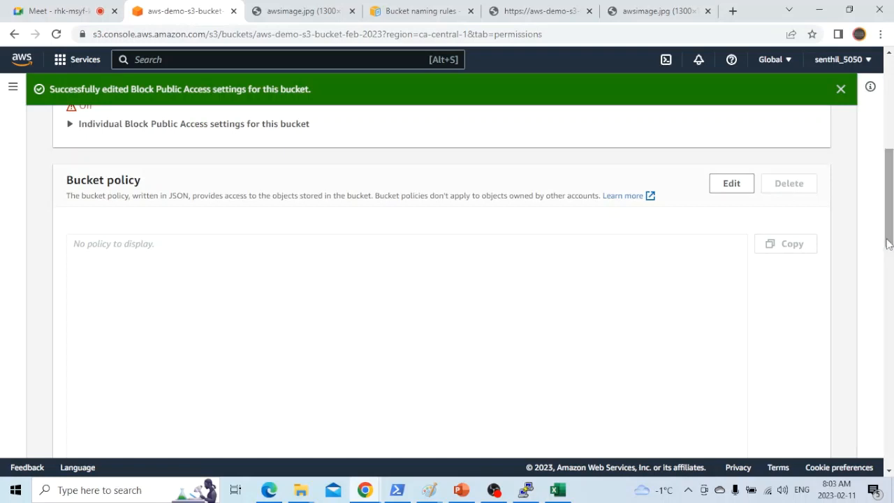
scroll(889, 243, "up", 2)
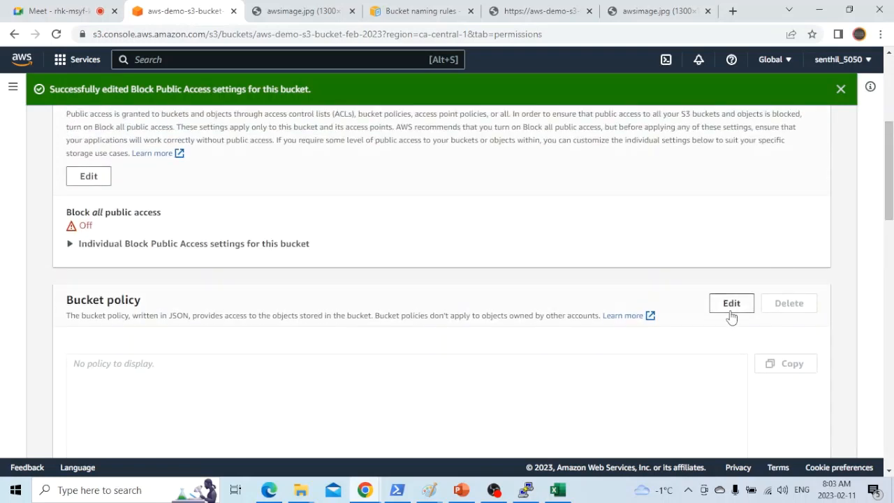
left_click(728, 305)
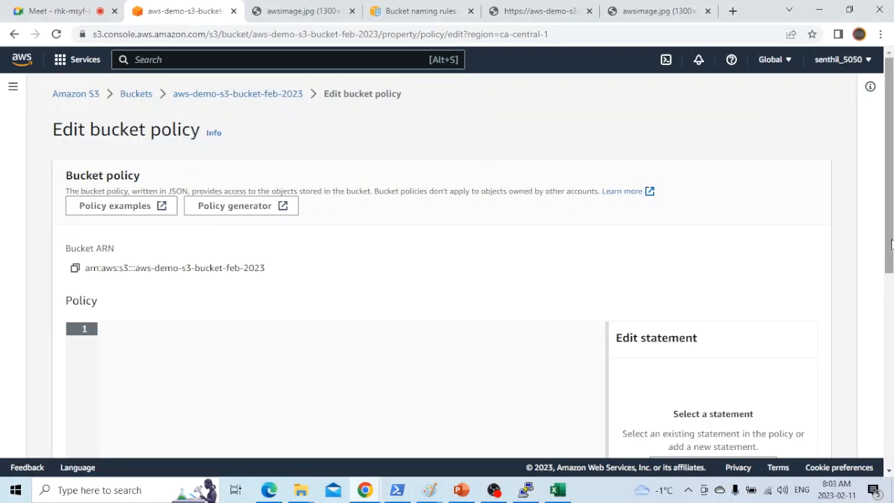
left_click_drag(889, 240, 889, 278)
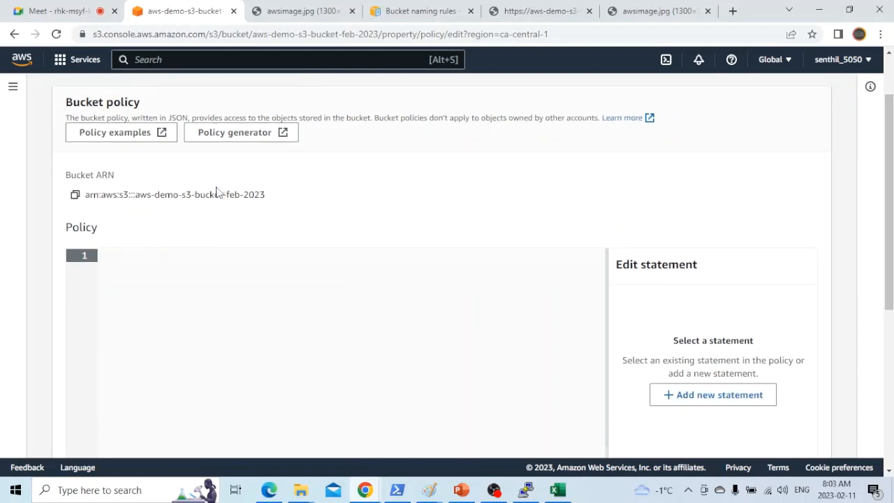
In the AWS Policy Generator, choose S3 Bucket Policy with Principal *
left_click(283, 135)
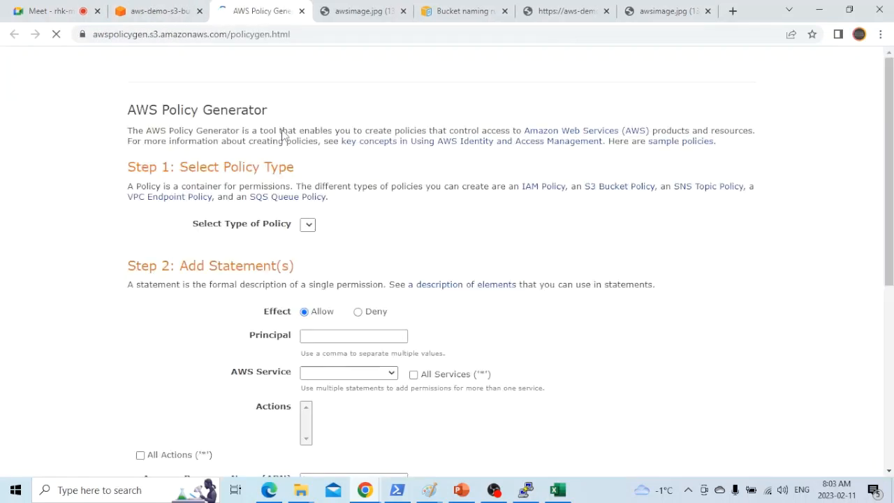
scroll(890, 160, "down", 2)
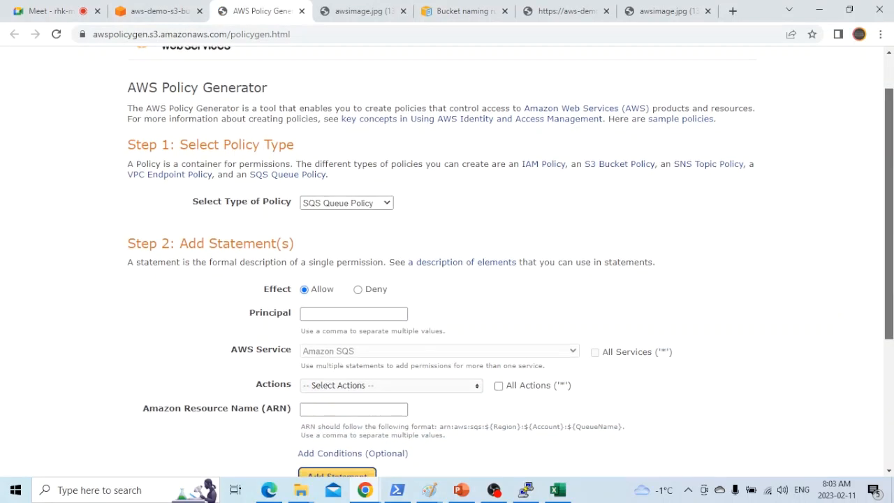
left_click(353, 172)
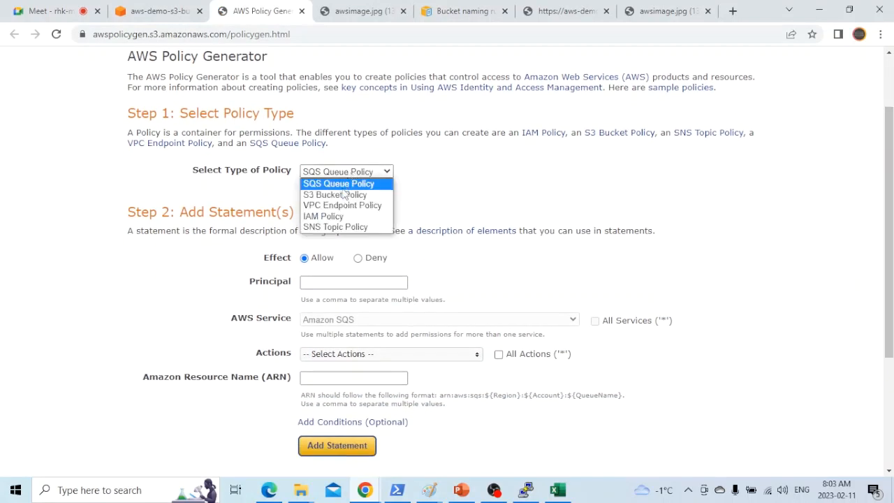
left_click(341, 195)
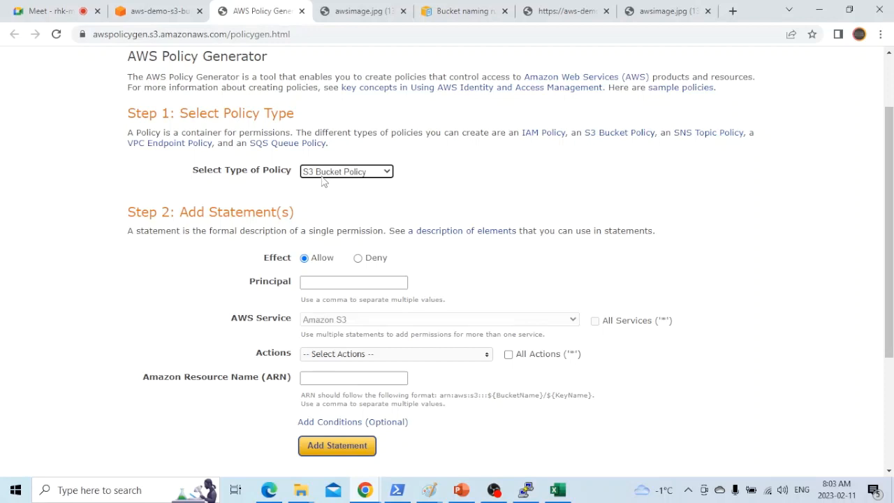
left_click(319, 280)
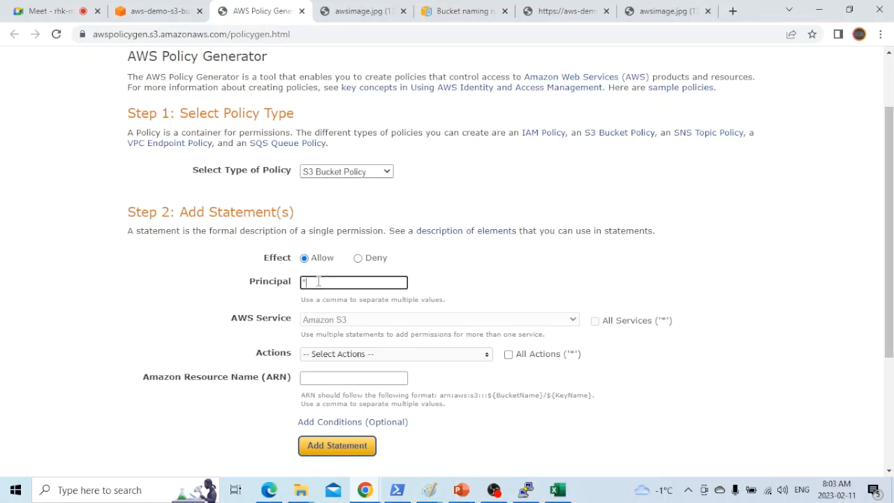
type("*")
key("Return")
Select GetObject as the allowed S3 action
left_click_drag(889, 203, 888, 250)
left_click(525, 239)
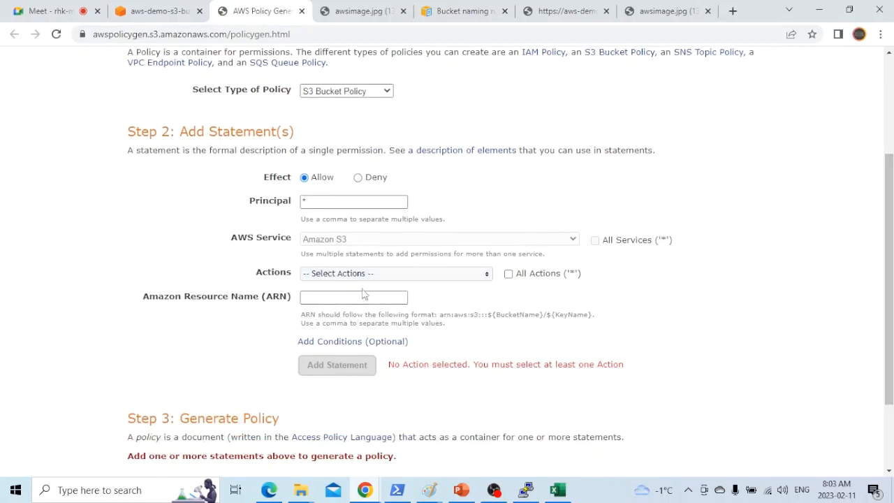
left_click(336, 277)
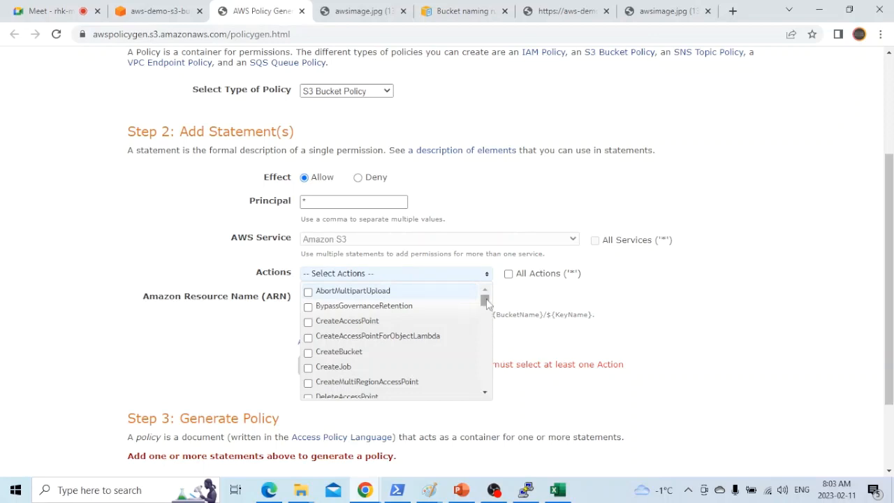
left_click_drag(485, 300, 487, 347)
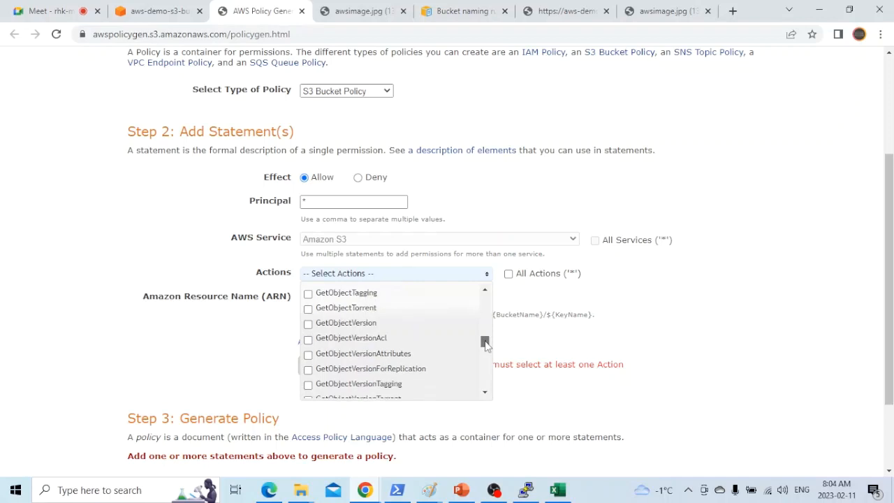
left_click(485, 290)
left_click(484, 291)
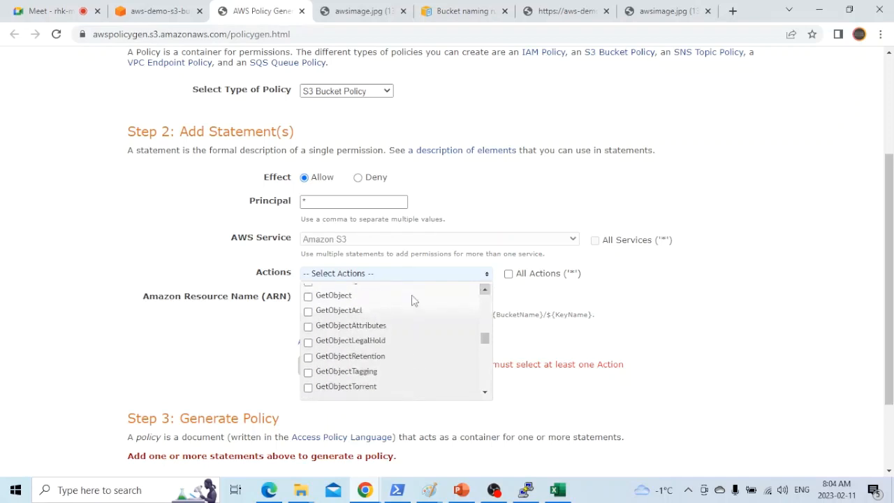
left_click(307, 297)
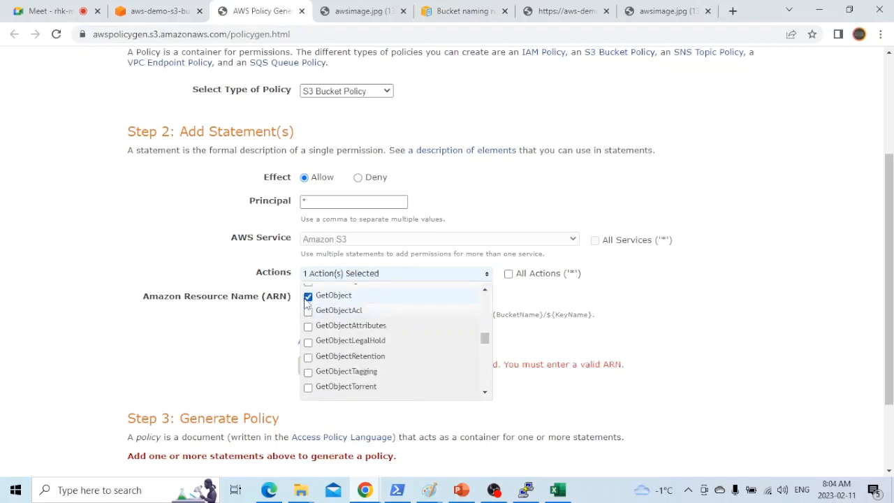
left_click(689, 329)
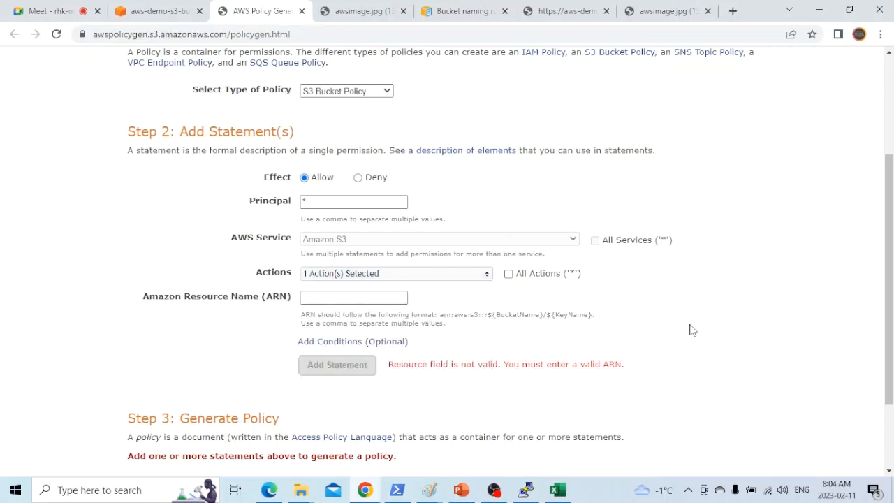
Copy the bucket ARN from the policy editor and paste it as the statement's resource
left_click(353, 299)
left_click(158, 11)
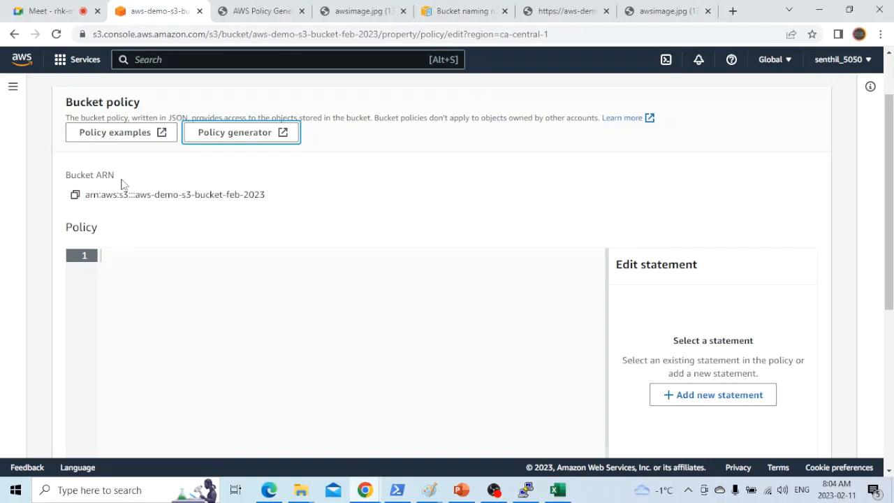
left_click(76, 197)
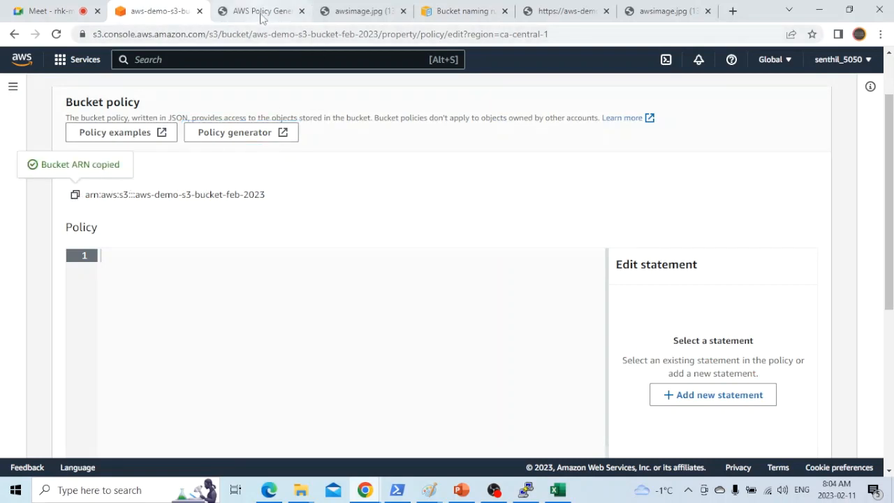
left_click(260, 14)
key("ctrl+v")
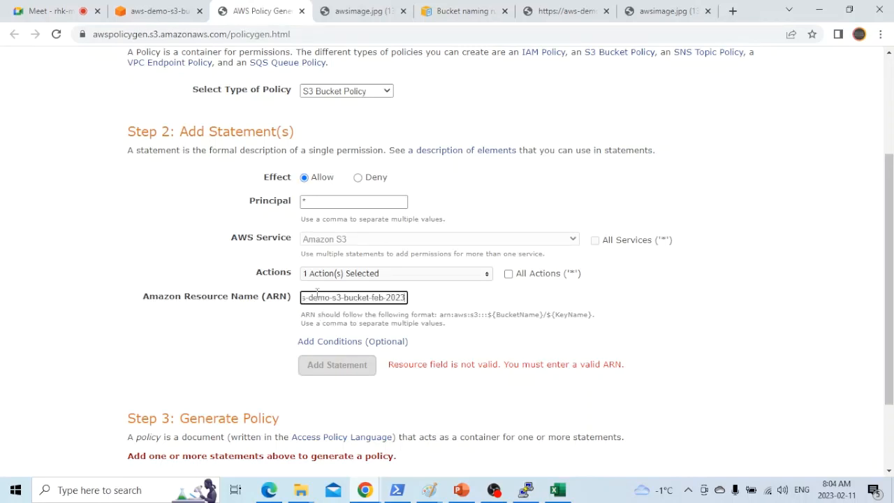
left_click_drag(332, 298, 425, 305)
left_click(332, 295)
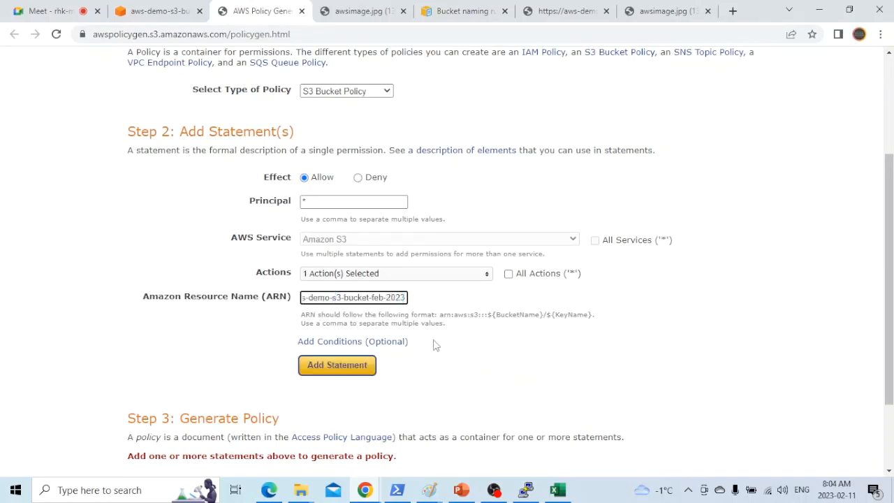
Add the statement, generate the policy, and copy the whole JSON
left_click(324, 369)
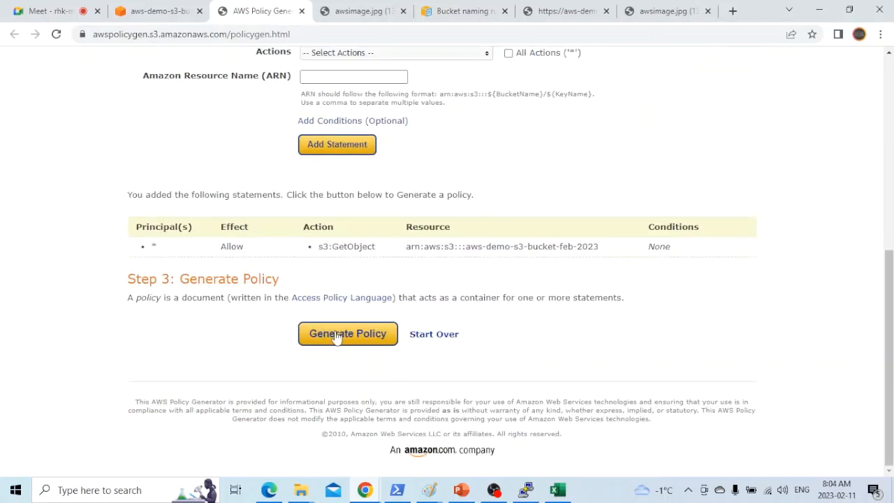
left_click(347, 334)
left_click(257, 319)
key("ctrl+a")
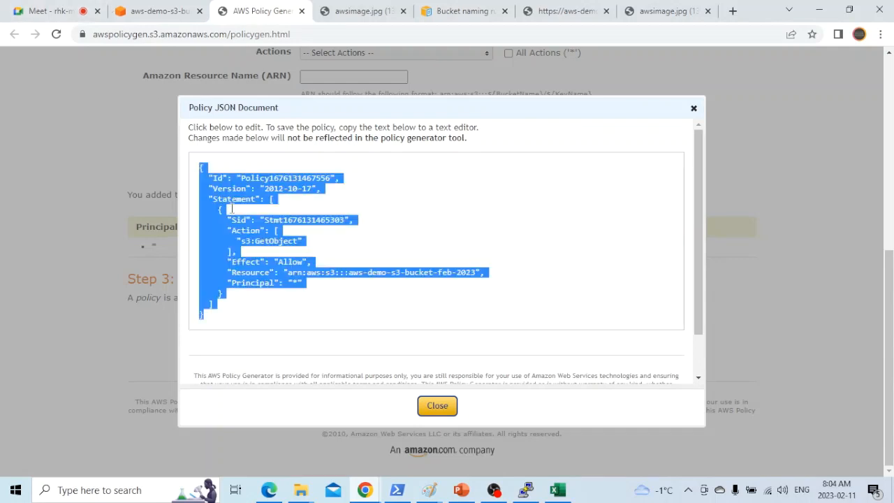
left_click(433, 406)
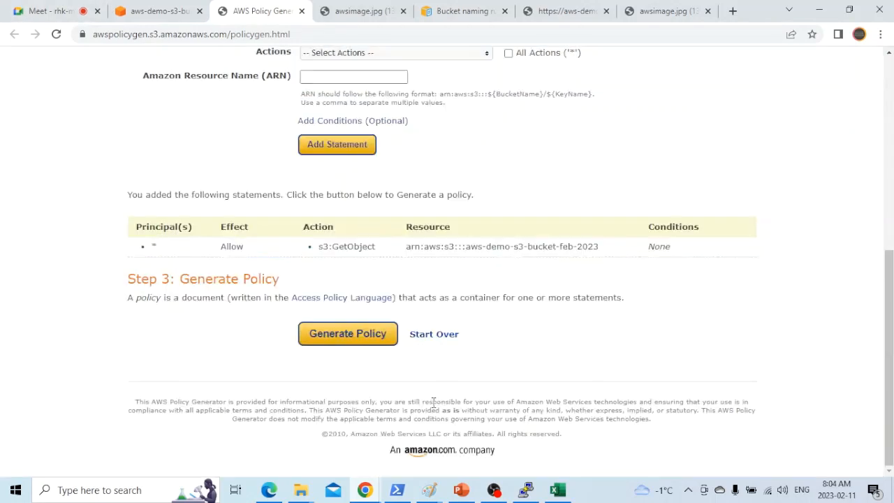
Paste the generated GetObject policy into the editor, save it, and inspect the error's API response
left_click(126, 14)
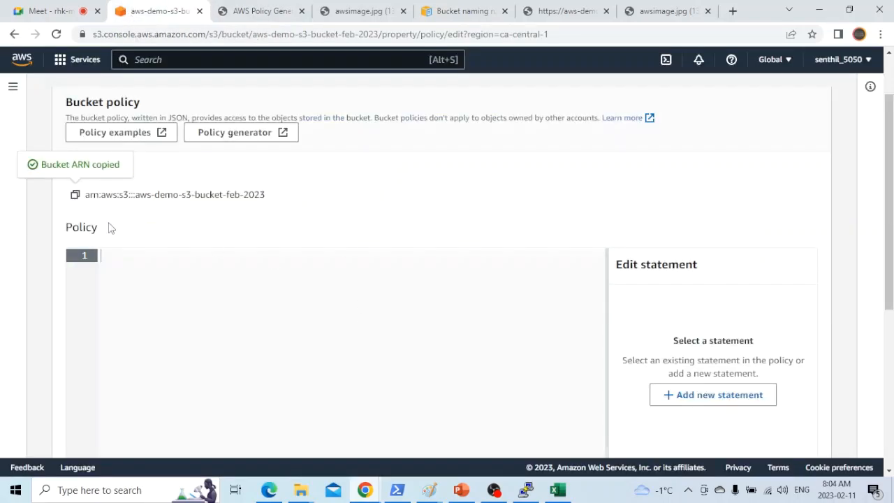
key("ctrl+v")
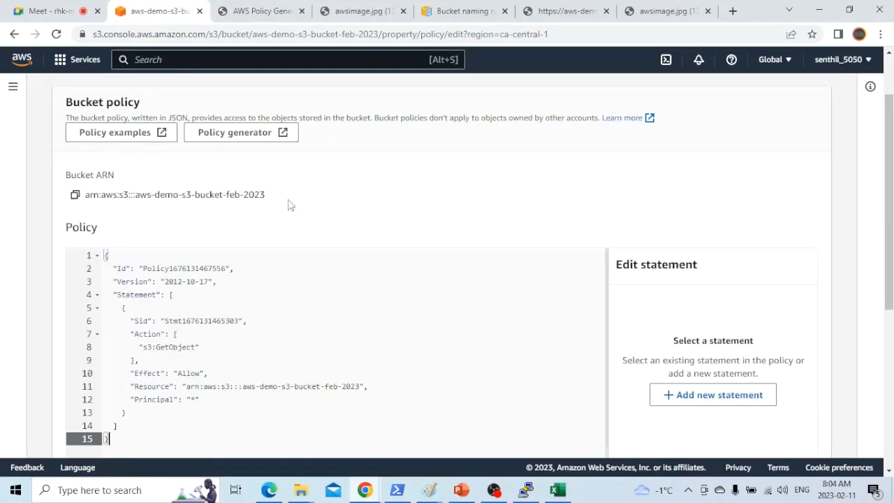
left_click_drag(891, 231, 890, 381)
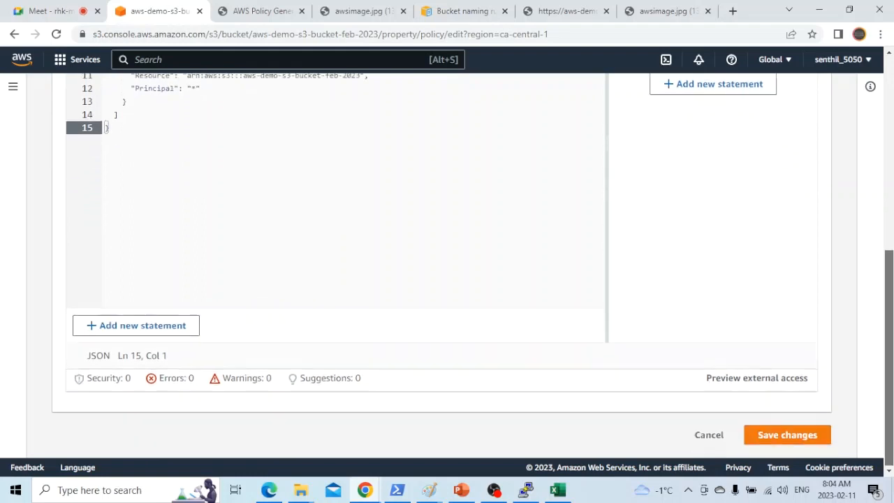
left_click(788, 435)
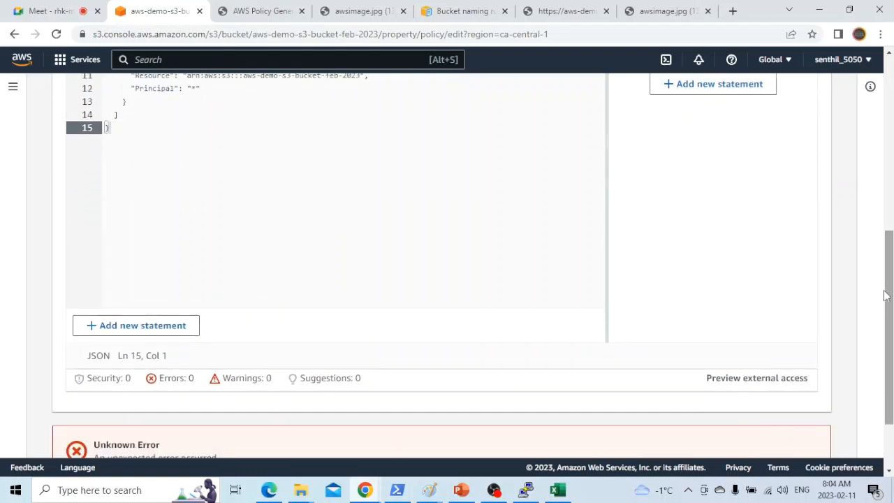
left_click_drag(890, 294, 891, 339)
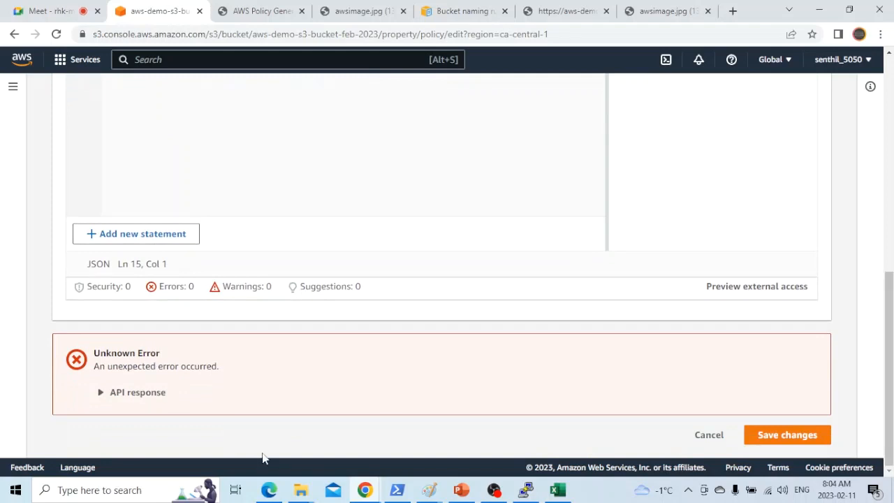
left_click(100, 393)
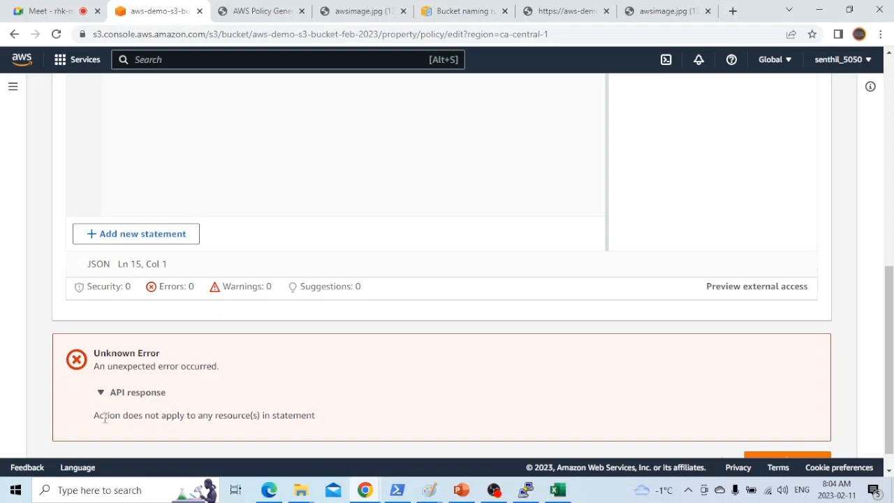
left_click_drag(94, 417, 342, 419)
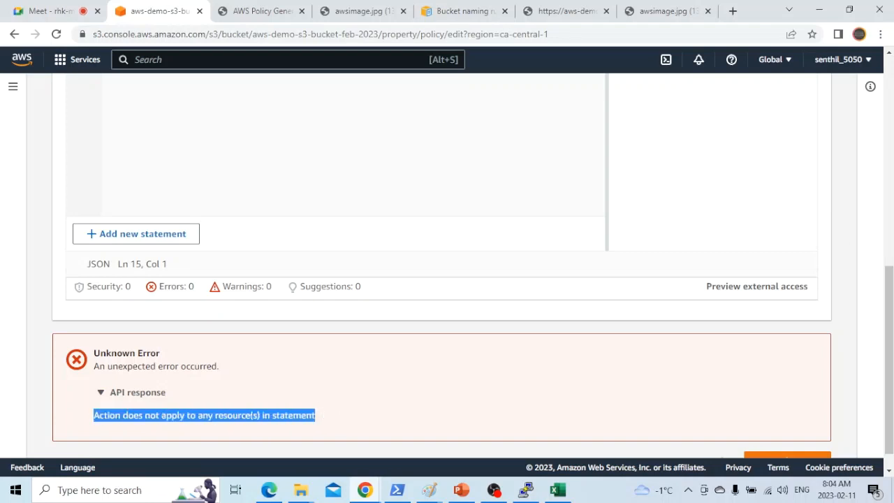
left_click_drag(892, 352, 893, 213)
Append /* to the Resource ARN on line 11 and save the bucket policy
left_click(359, 304)
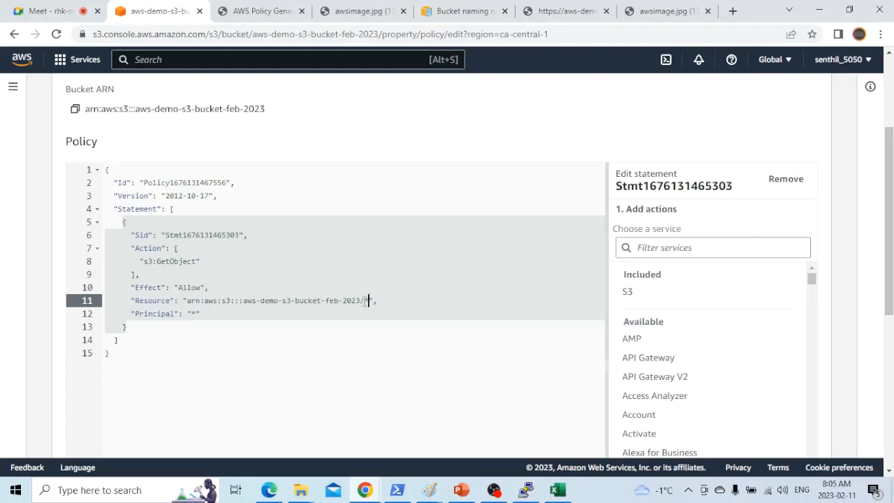
left_click_drag(360, 300, 258, 306)
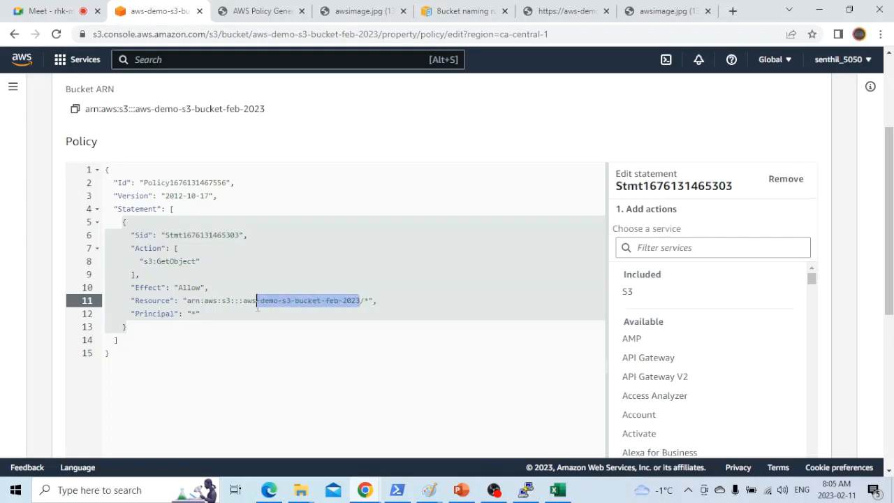
left_click_drag(890, 155, 891, 328)
left_click(804, 438)
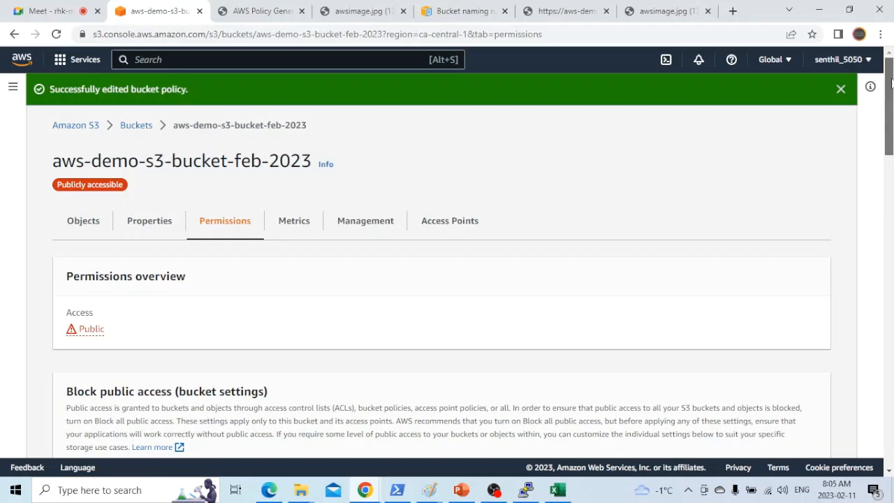
scroll(891, 78, "down", 6)
left_click_drag(891, 185, 890, 188)
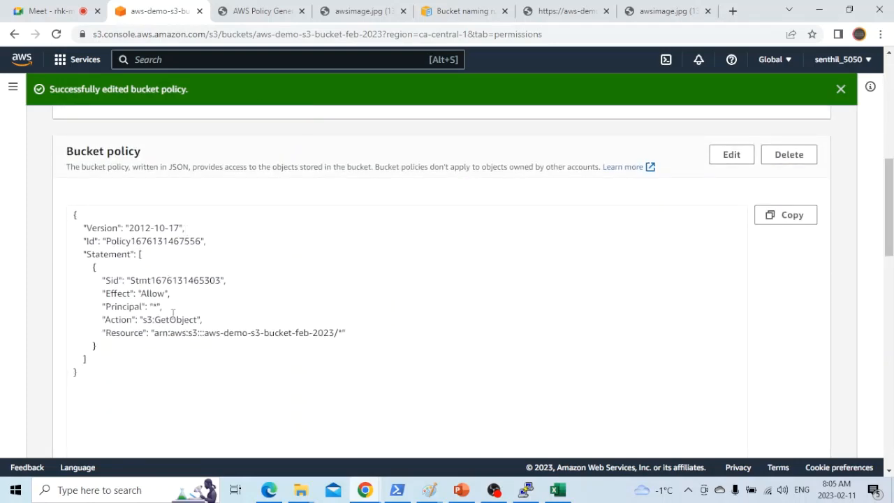
left_click_drag(101, 306, 171, 306)
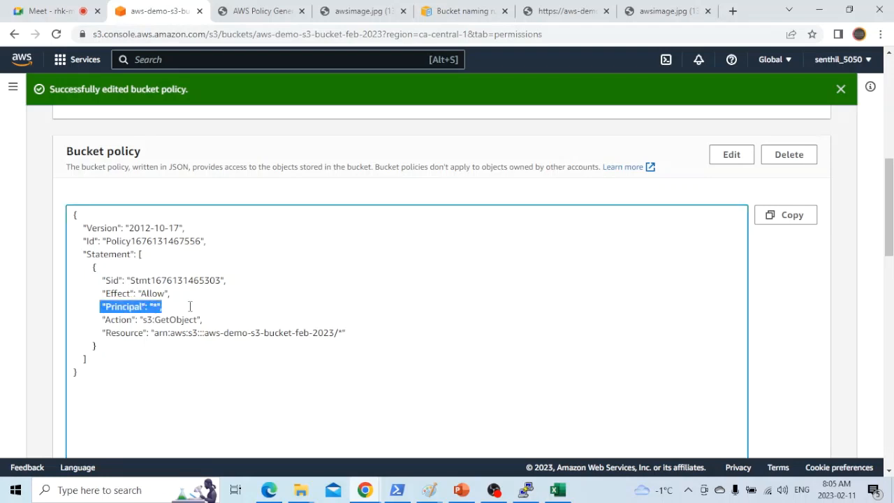
left_click(238, 301)
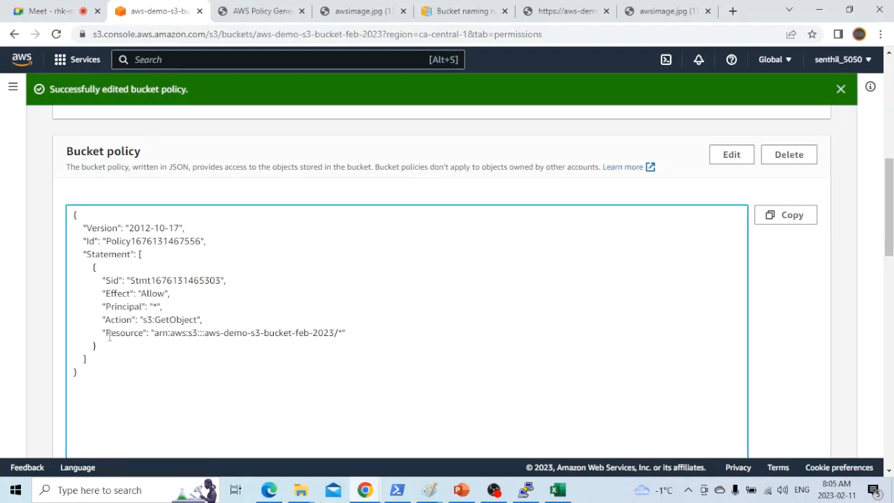
left_click_drag(101, 321, 215, 318)
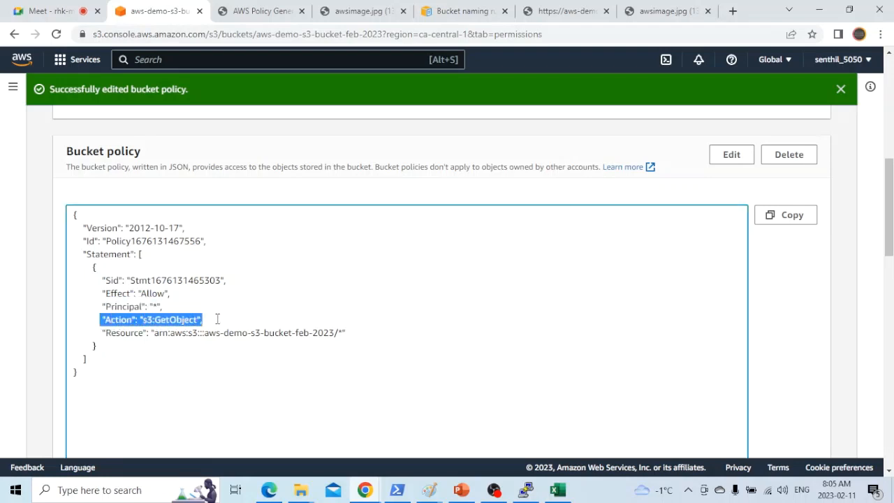
left_click(218, 319)
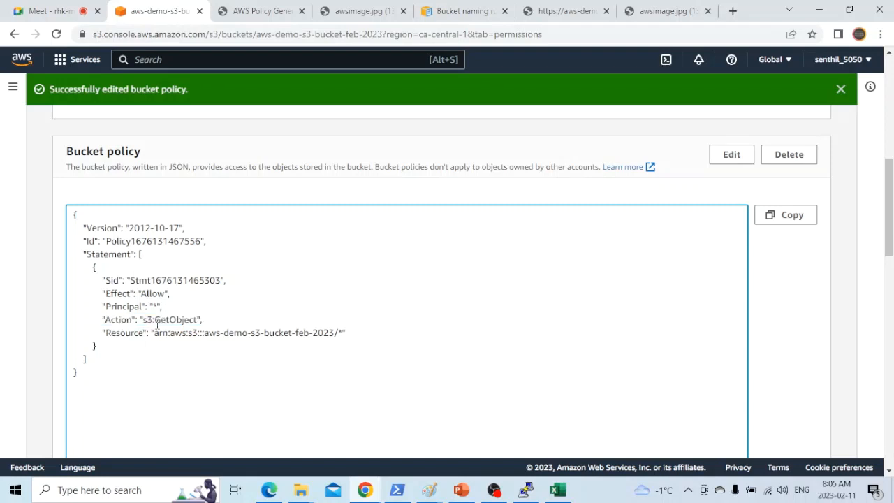
left_click_drag(105, 335, 352, 337)
left_click(281, 358)
left_click_drag(155, 333, 342, 332)
left_click(349, 15)
Reload the awsimage.jpg object URL so the image loads instead of Access Denied
left_click(271, 13)
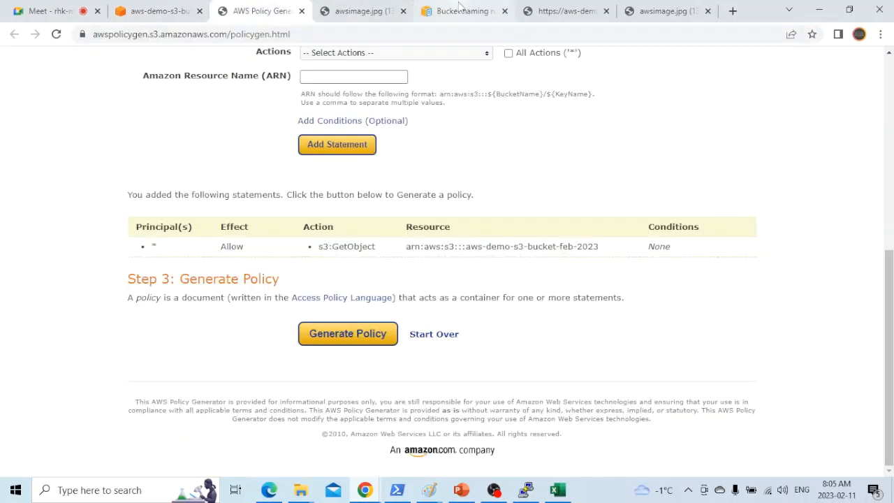
left_click(566, 14)
left_click(453, 38)
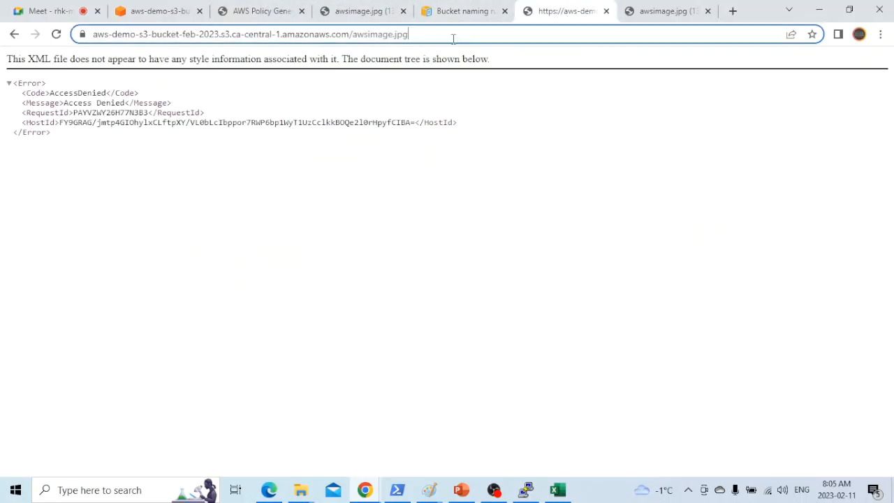
key("Return")
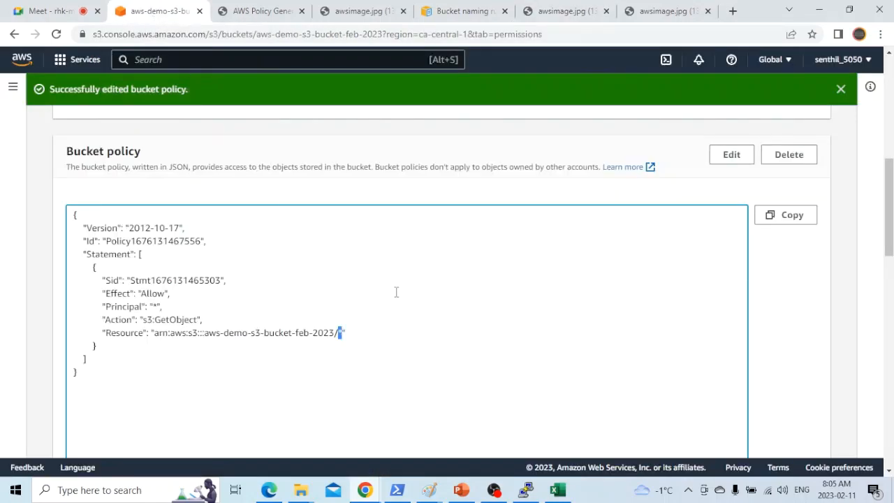
left_click_drag(890, 241, 889, 126)
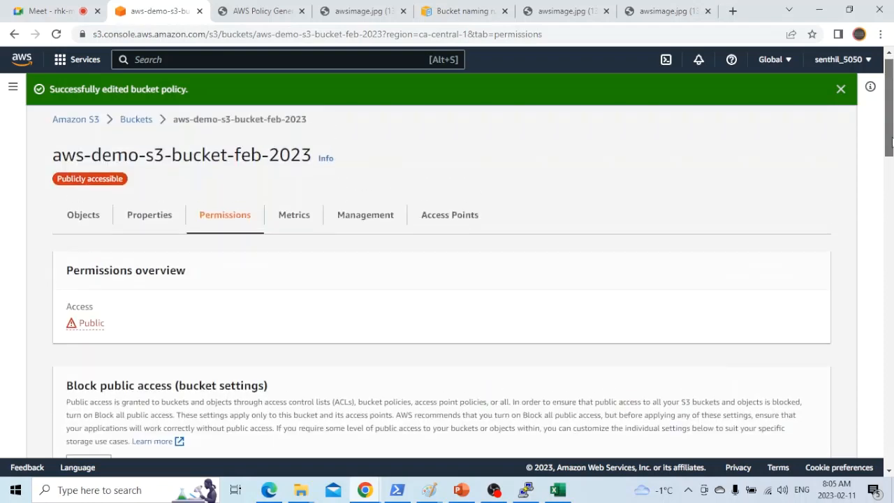
Select the full awsimage.jpg object URL and go back to the Google Meet call
left_click(551, 12)
left_click(422, 34)
key("ctrl+c")
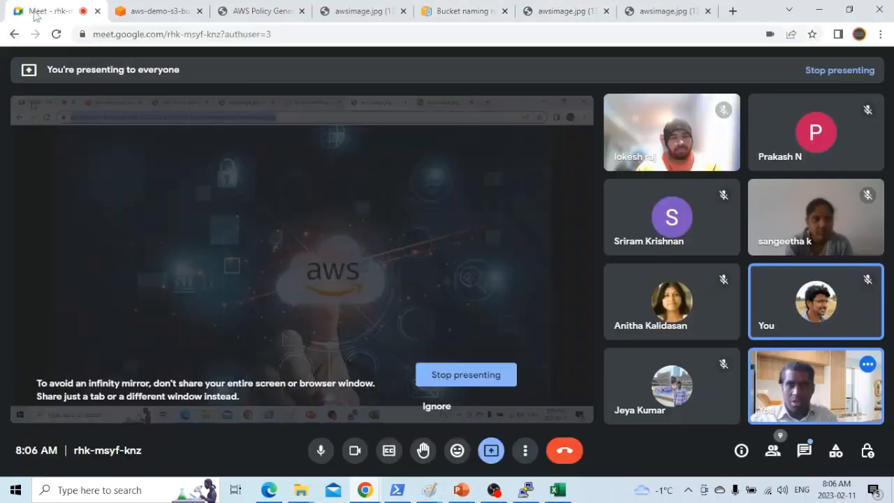
left_click(35, 13)
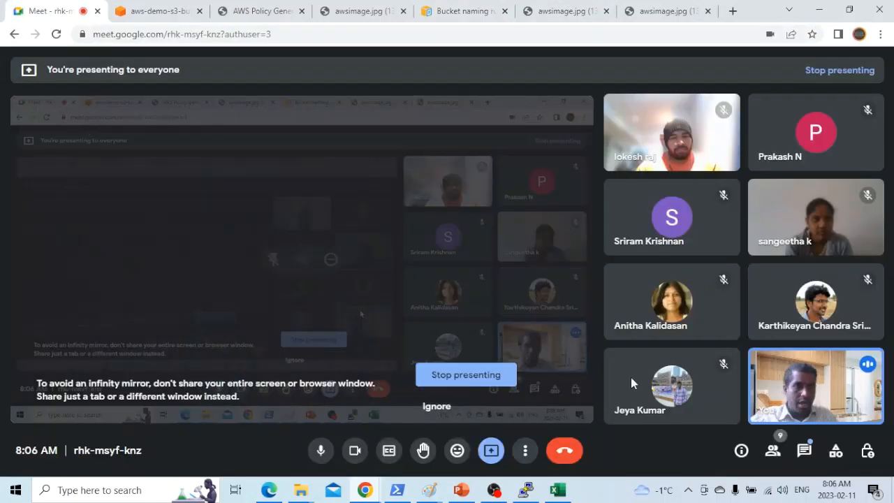
Post the awsimage.jpg object URL in the Meet chat, close the chat, and return to the S3 tab
left_click(804, 450)
left_click(721, 398)
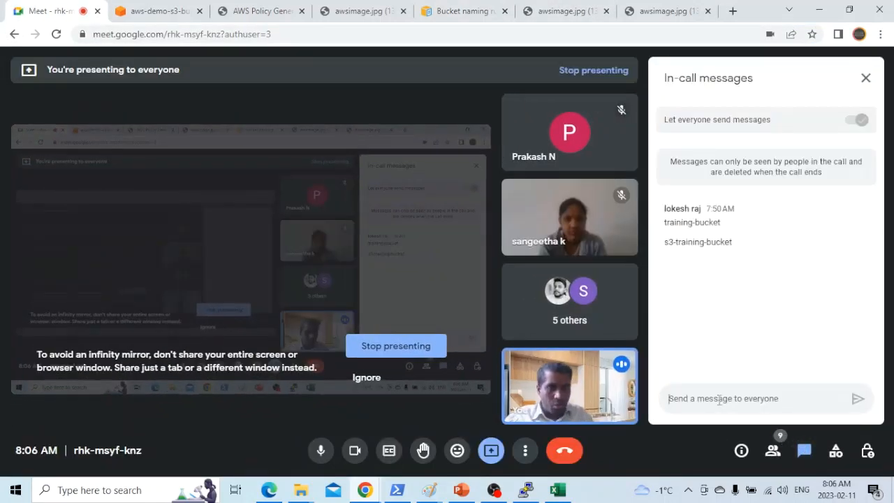
key("ctrl+v")
key("Return")
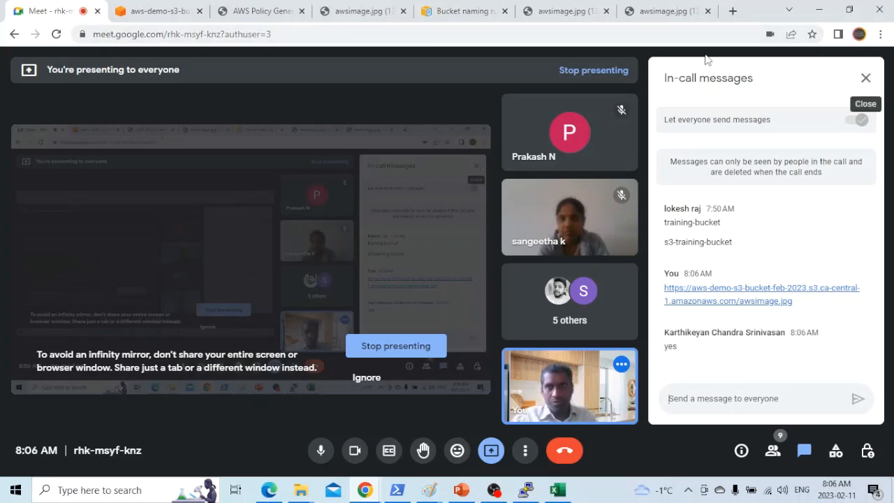
left_click(866, 78)
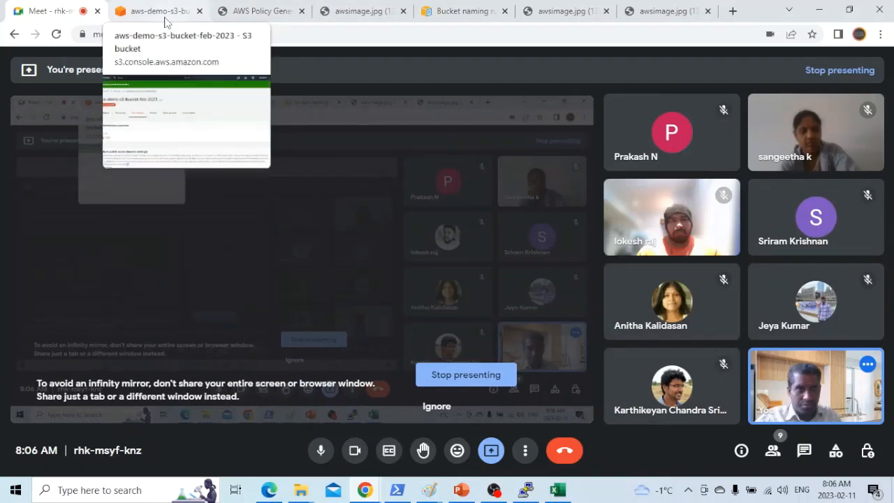
left_click(164, 19)
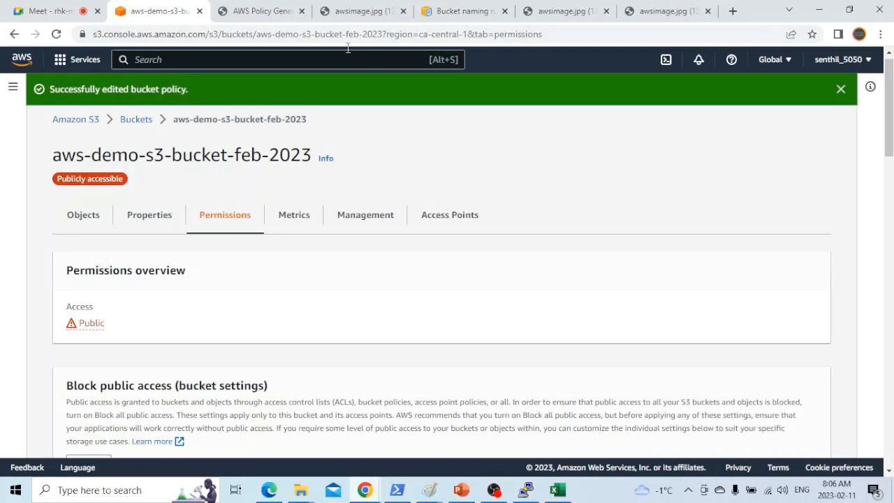
View the image at the object URL again, then return to the bucket's permissions page
mouse_move(35, 19)
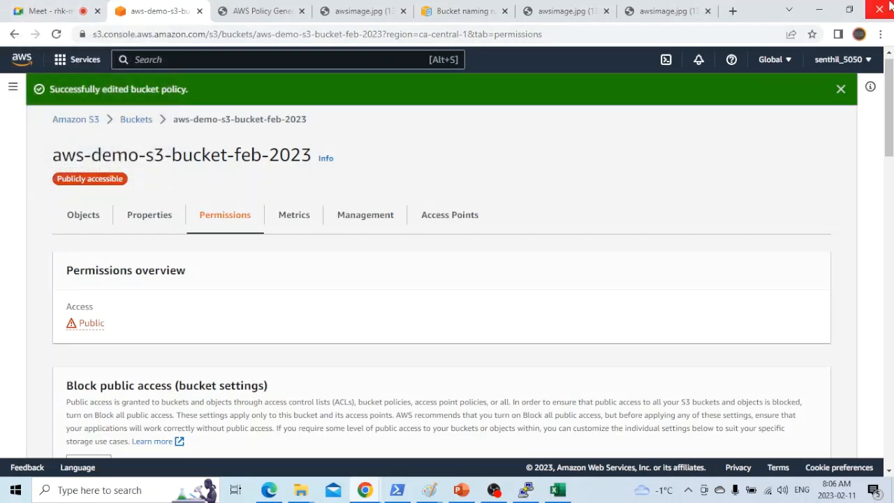
left_click(548, 18)
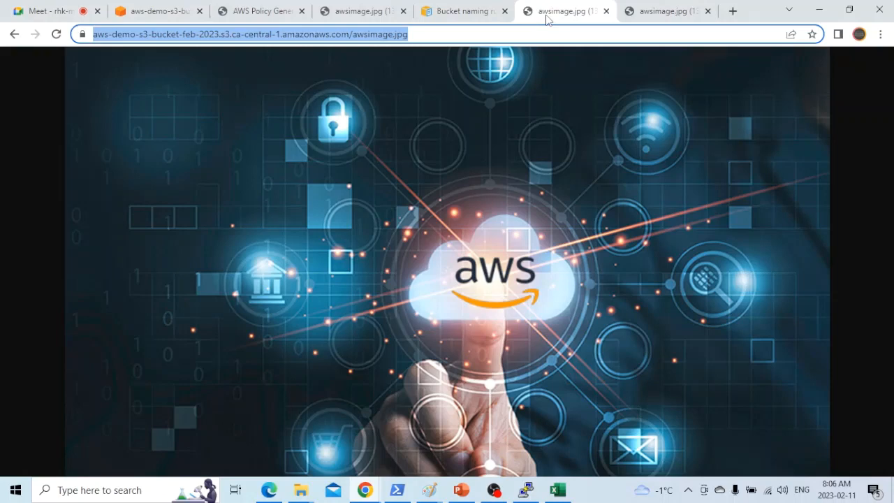
left_click(147, 14)
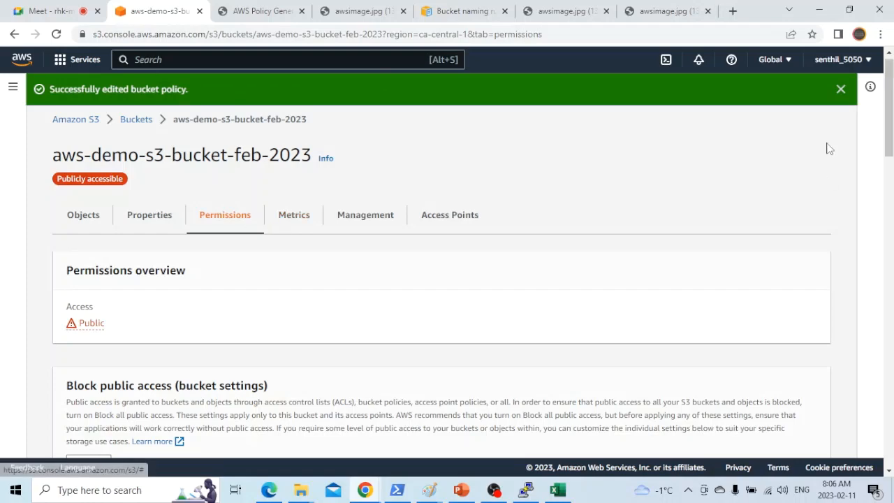
Select and copy the entire saved bucket policy JSON
left_click_drag(891, 108, 891, 209)
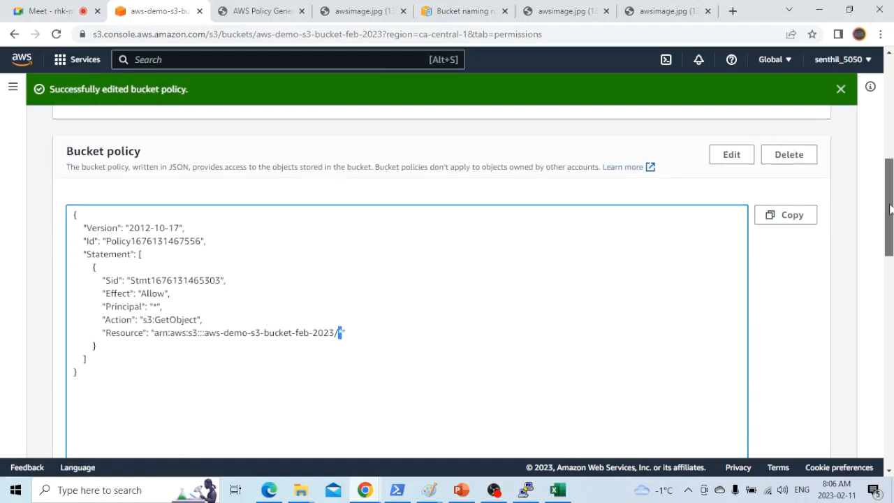
left_click_drag(98, 381, 74, 218)
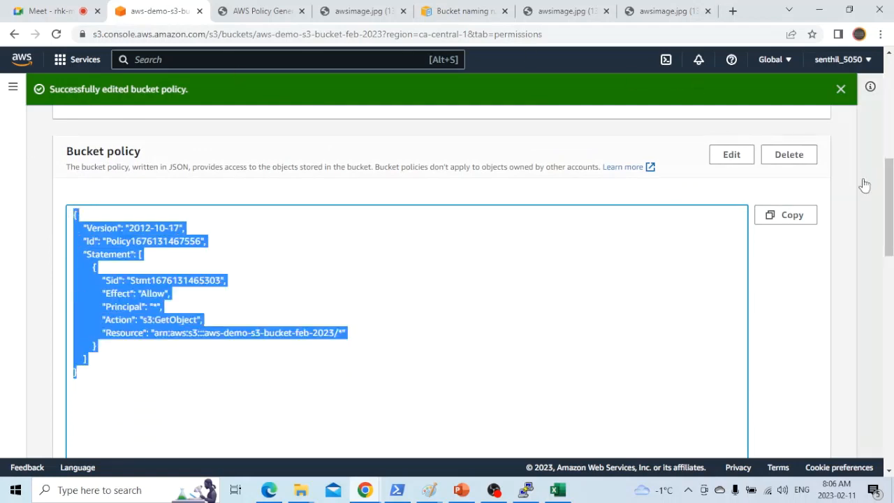
left_click_drag(891, 235, 891, 211)
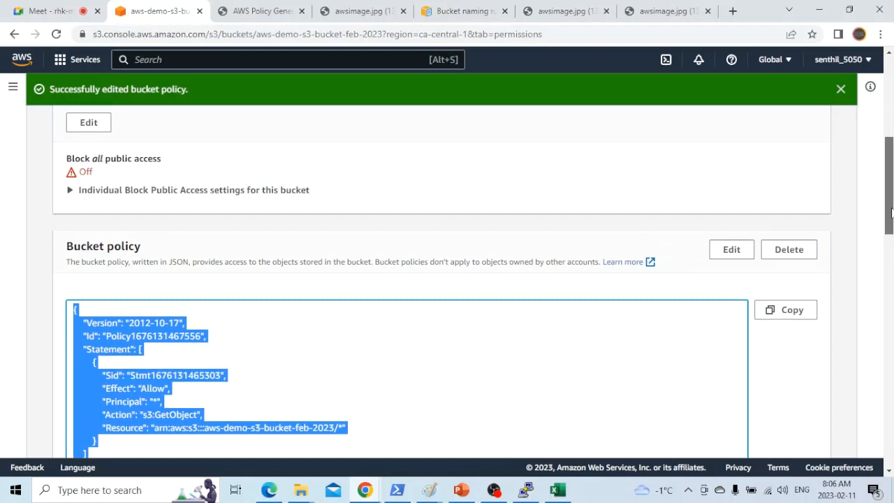
Open the policy editor and the AWS Policy Generator page, then return to the Google Meet call
left_click(730, 252)
left_click(244, 12)
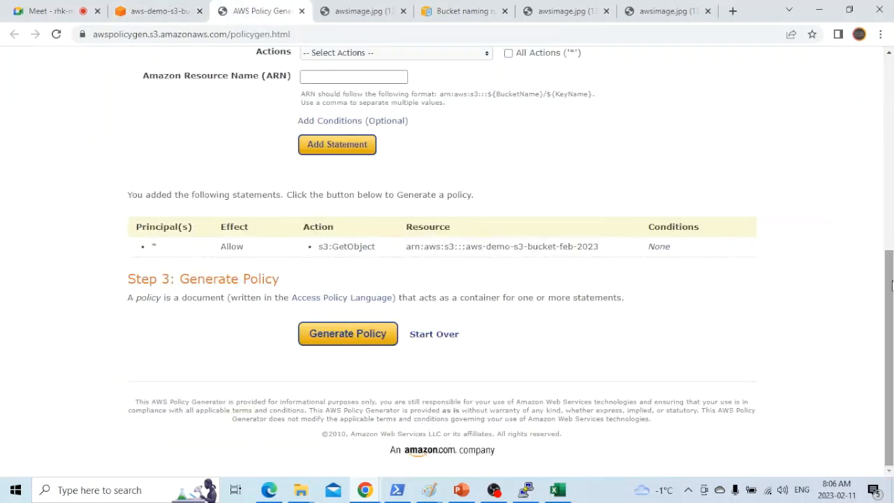
left_click_drag(891, 284, 871, 136)
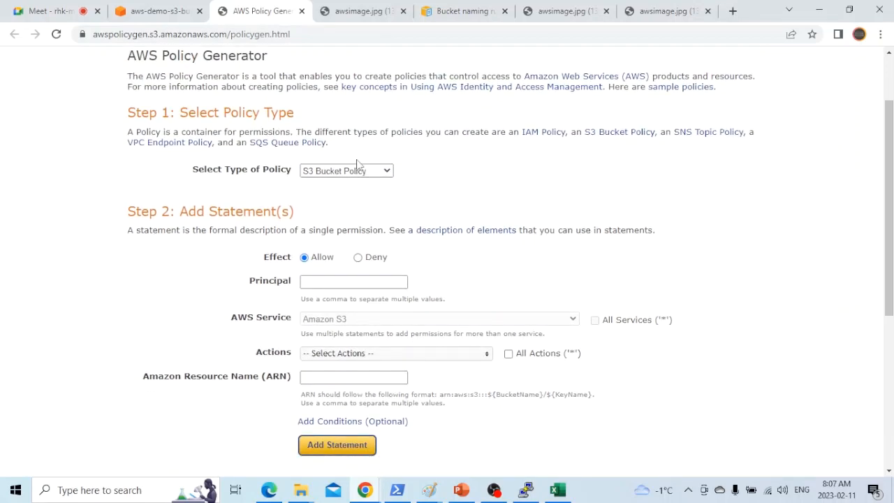
left_click(50, 11)
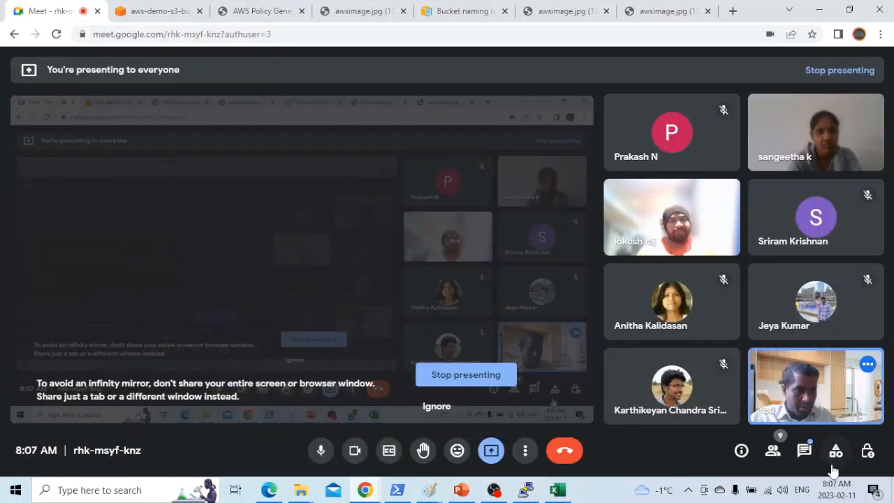
Paste the bucket policy JSON into the in-call chat, send it, and highlight its Effect Allow and Principal "*" lines
left_click(805, 450)
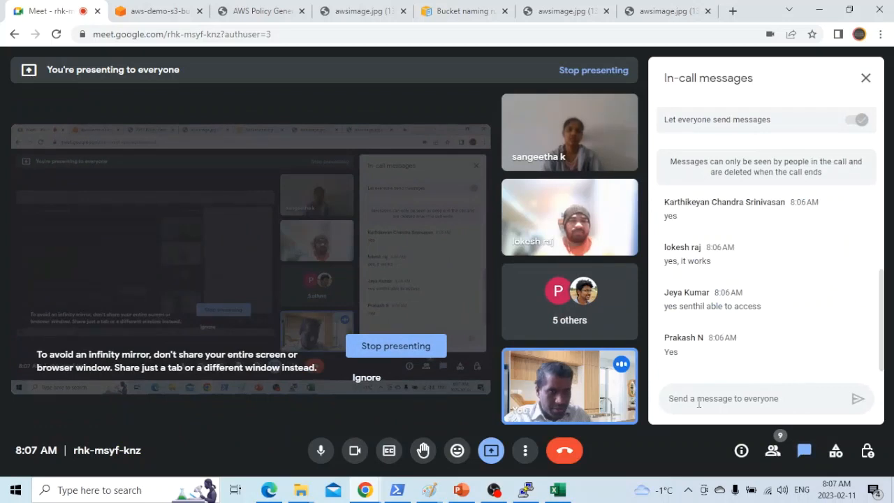
key("ctrl+v")
key("Return")
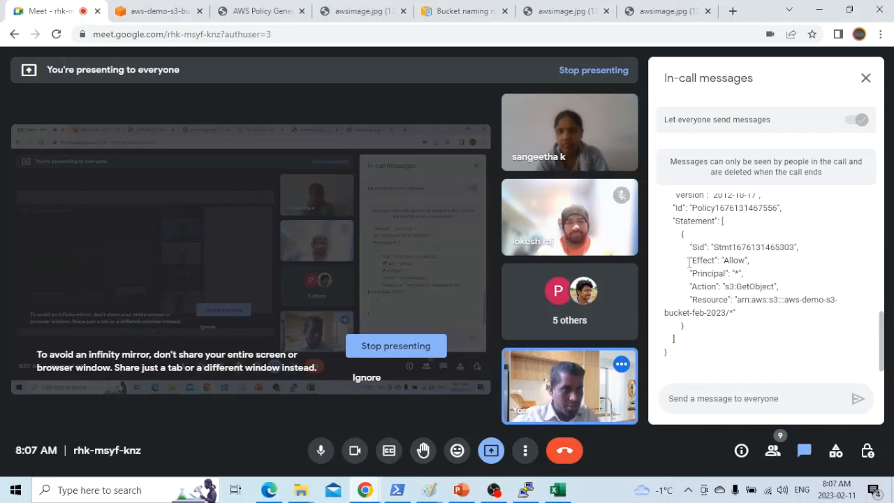
left_click_drag(688, 260, 762, 263)
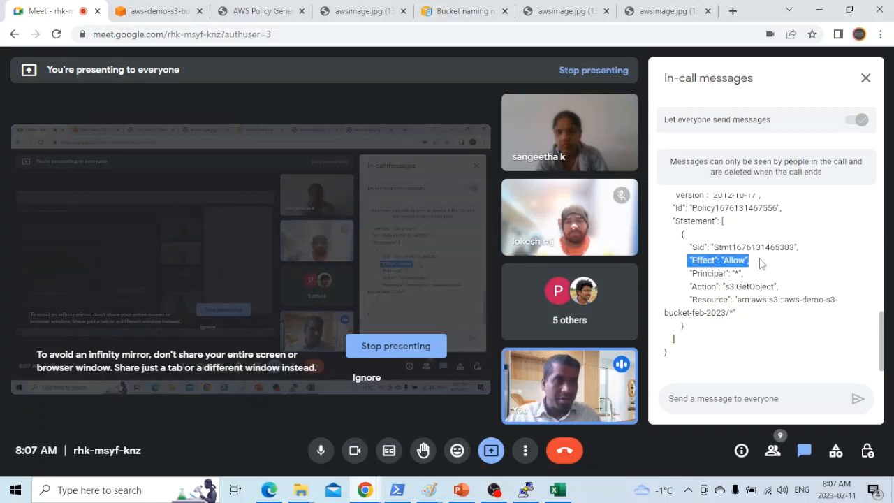
left_click_drag(714, 273, 746, 275)
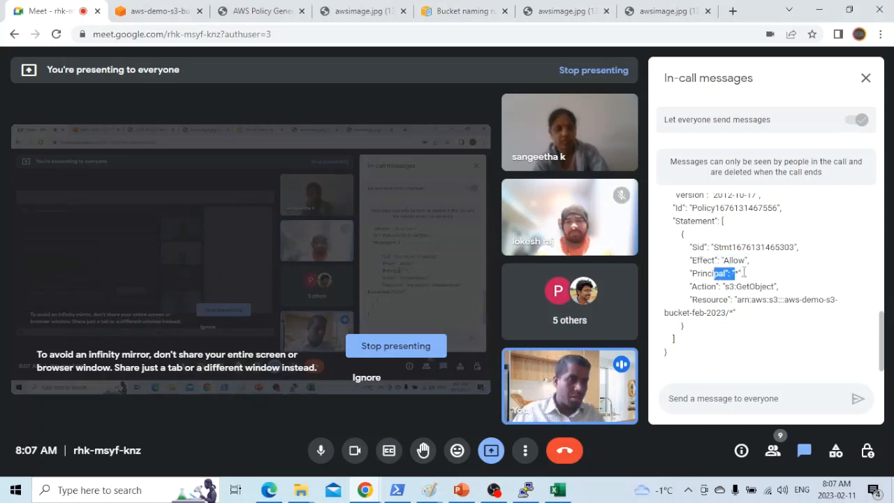
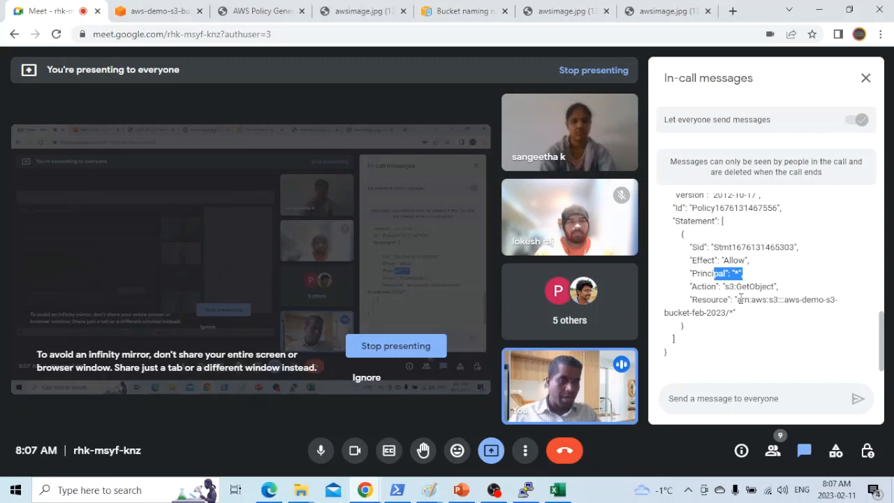
Highlight the Resource ARN value in the bucket policy posted in the chat
left_click_drag(736, 299, 728, 314)
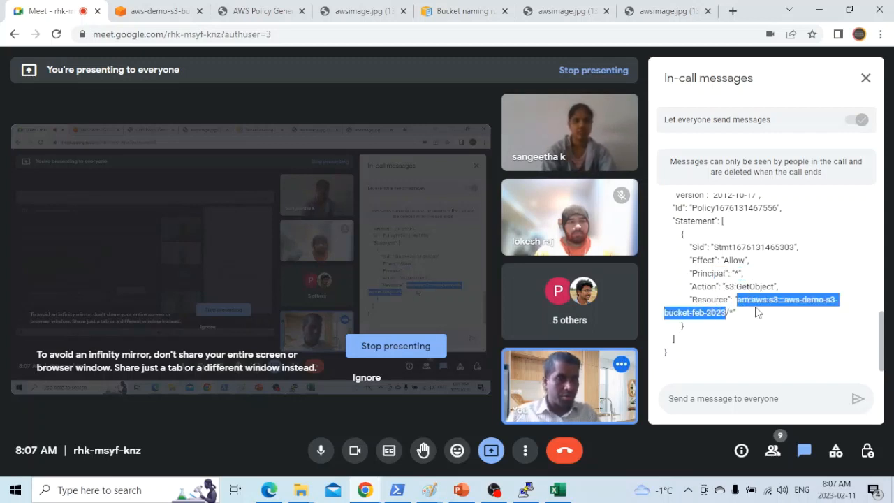
left_click(756, 312)
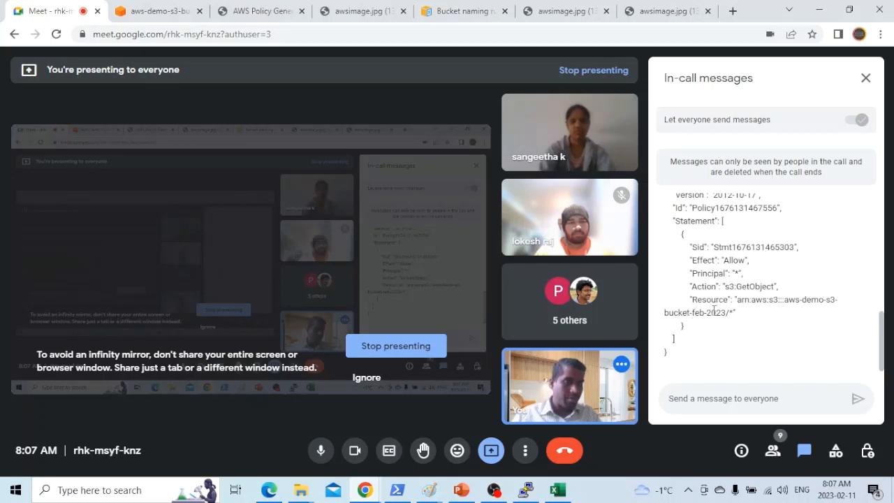
left_click_drag(735, 312, 732, 299)
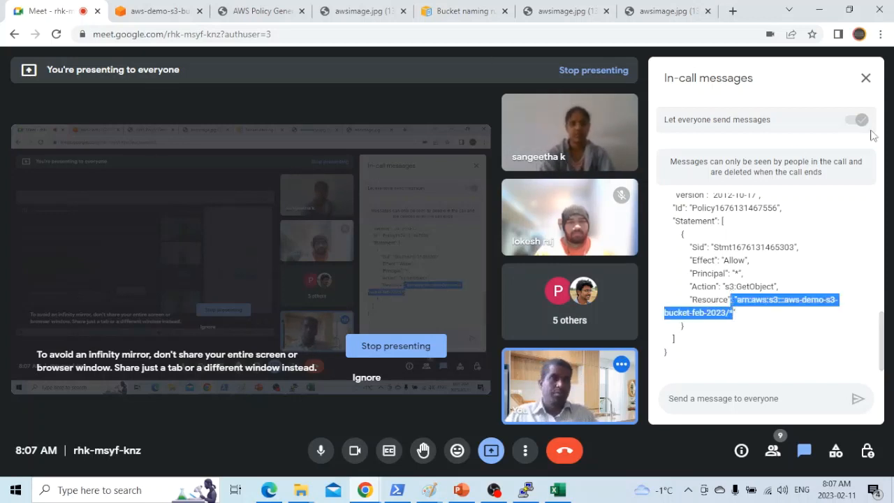
Return to the S3 console and open the aws-demo-s3-bucket-feb-2023 bucket's objects
left_click(158, 11)
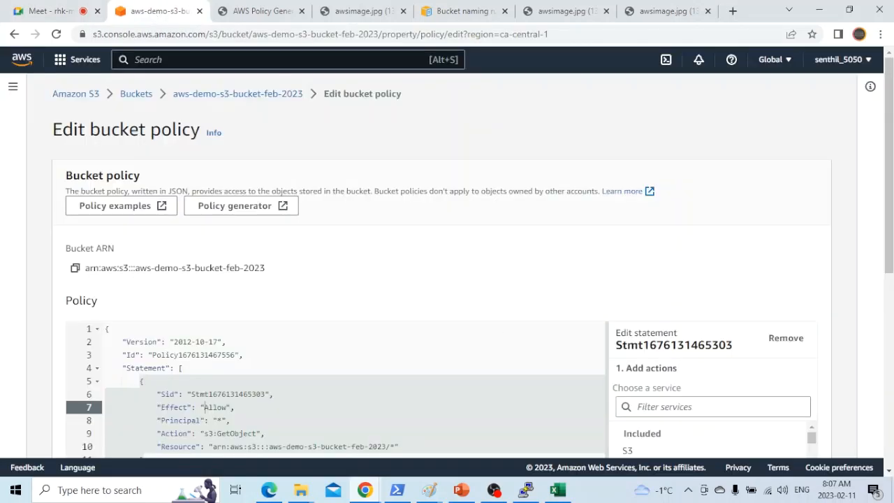
left_click_drag(890, 171, 891, 236)
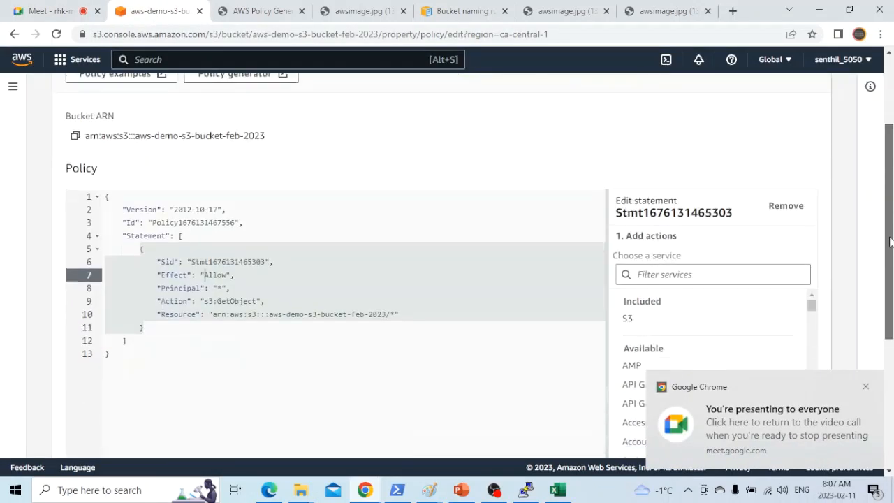
left_click(866, 387)
left_click_drag(891, 279, 887, 188)
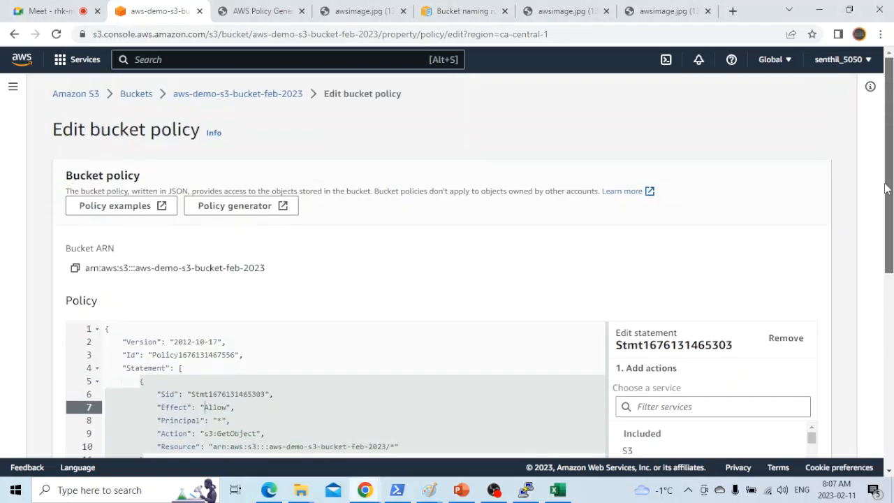
left_click(233, 97)
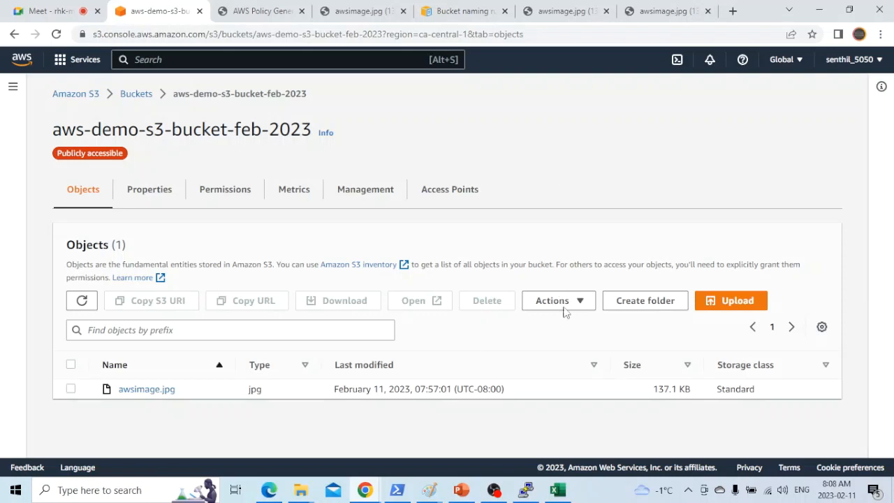
Open the bucket's Upload page and bring up the open folder windows
left_click(730, 301)
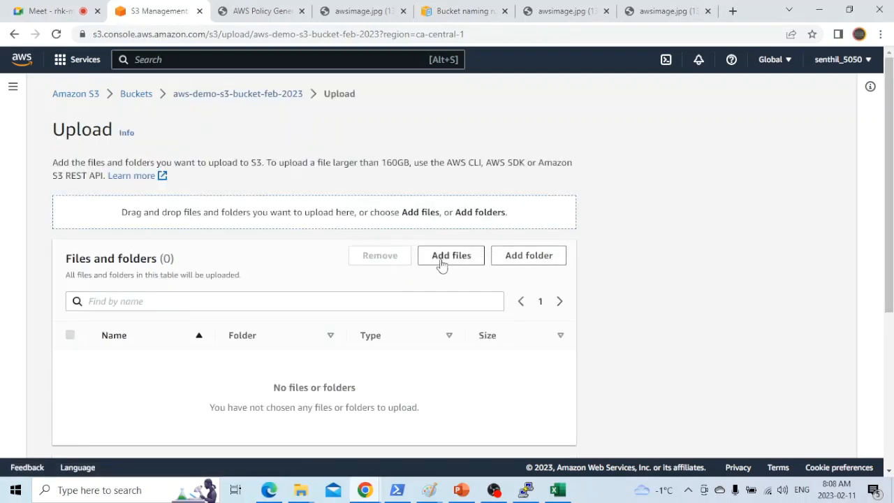
scroll(888, 231, "down", 2)
scroll(424, 112, "up", 1)
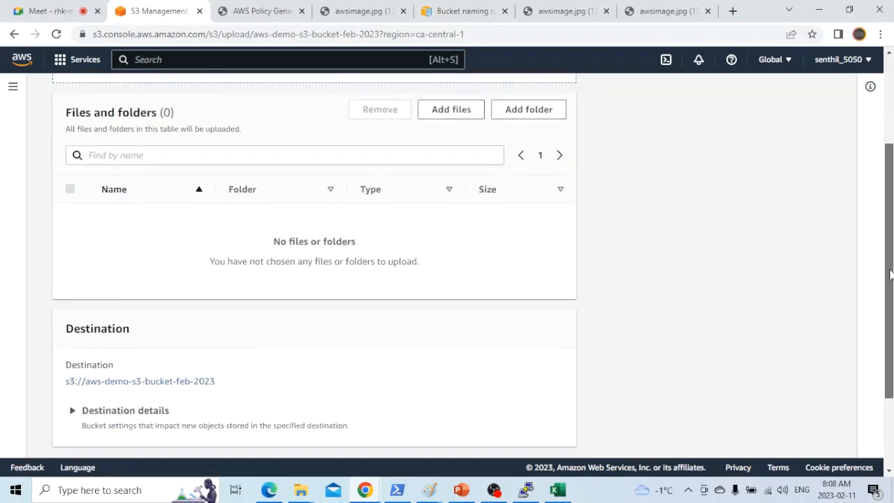
left_click(305, 493)
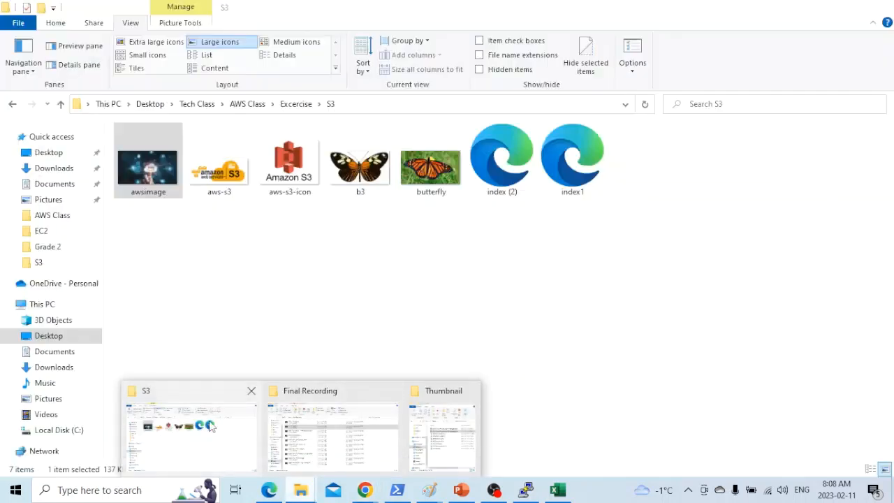
In the local S3 folder, select index (2), abandoning two rename attempts
left_click(217, 426)
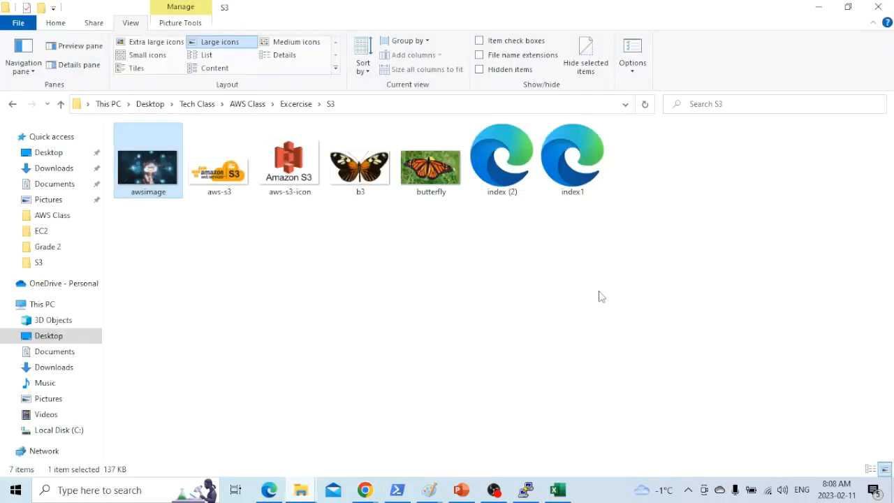
left_click(505, 169)
right_click(504, 166)
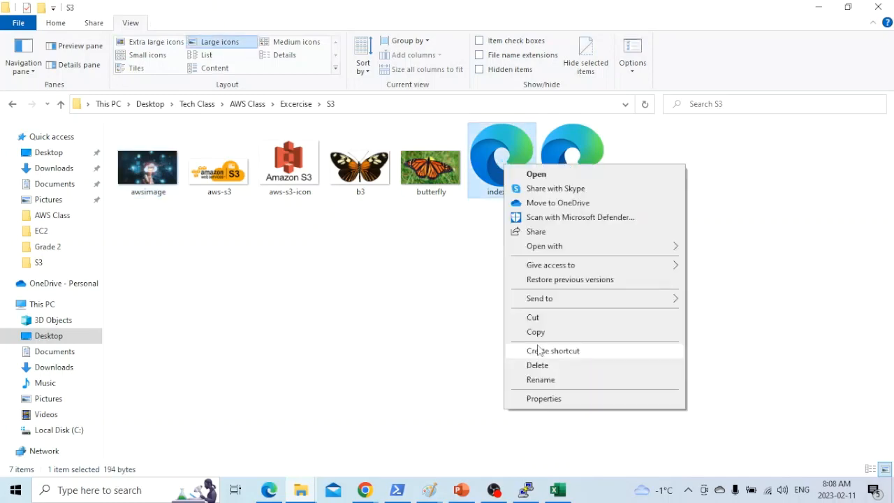
left_click(540, 379)
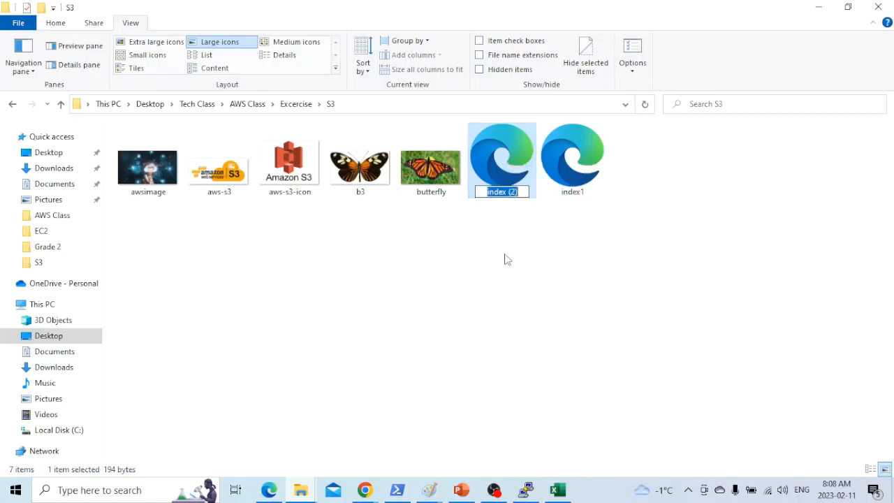
left_click(521, 180)
right_click(522, 179)
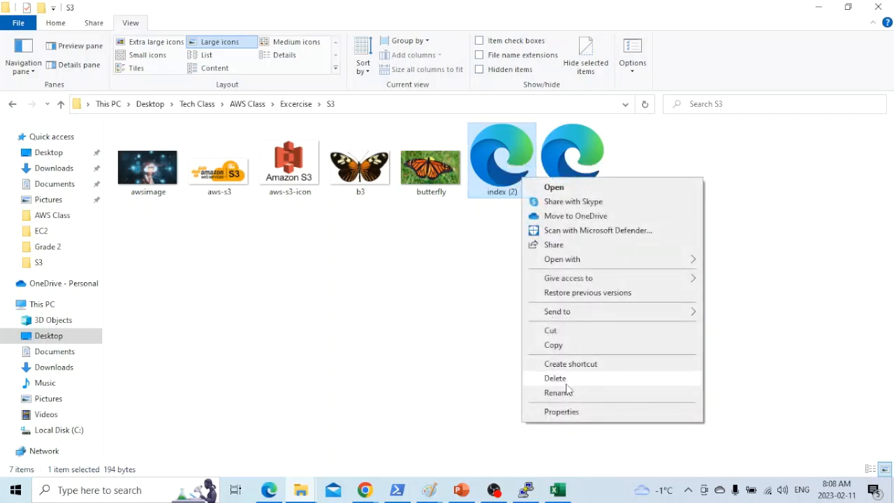
left_click(559, 393)
left_click(531, 167)
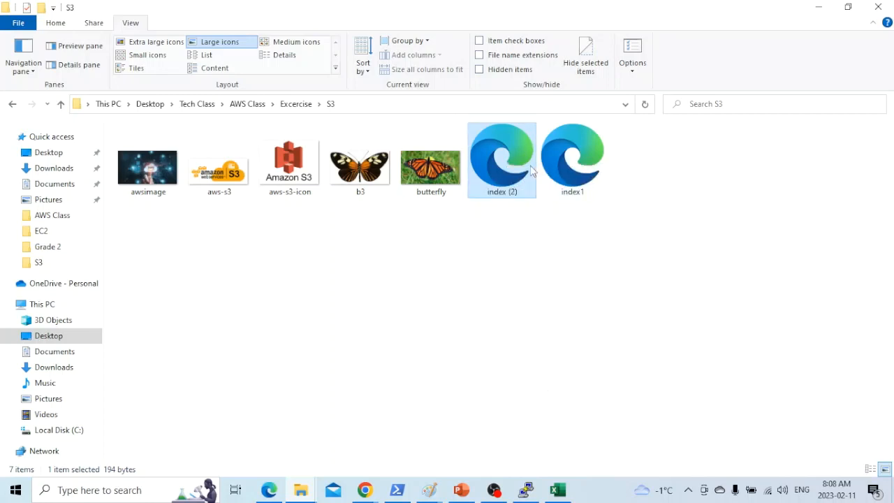
Open index (2) in Notepad, select all its HTML, and return to the S3 window
right_click(530, 168)
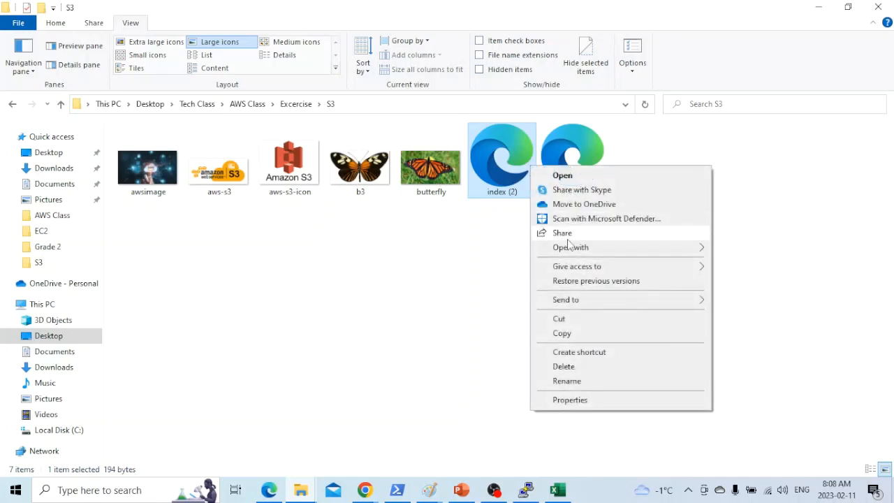
mouse_move(569, 252)
left_click(780, 295)
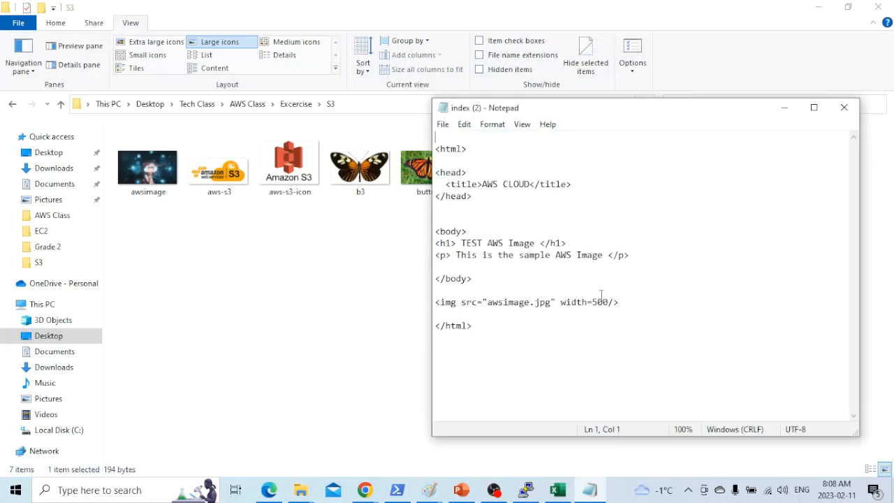
key("ctrl+a")
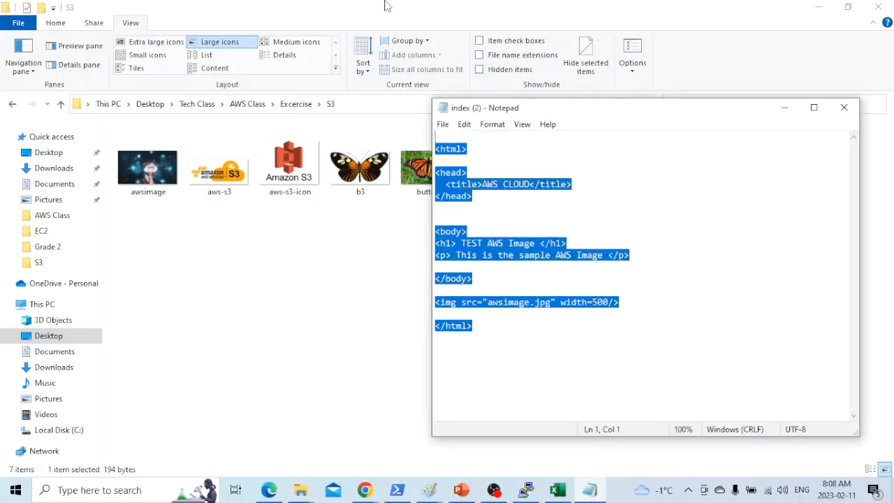
left_click(365, 489)
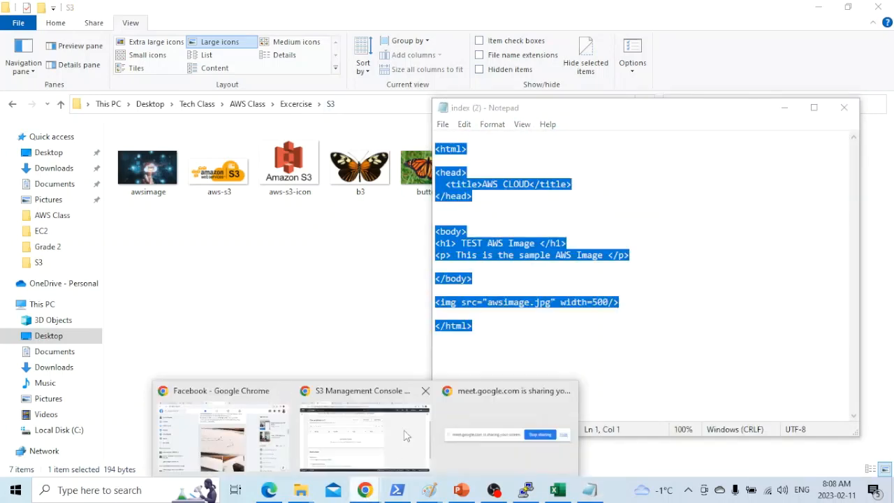
left_click(371, 436)
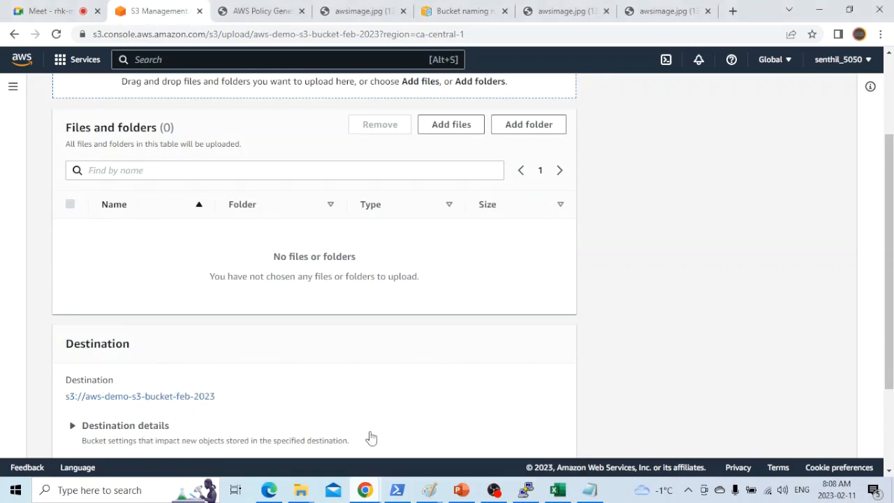
Post the index HTML in the Meet chat and highlight awsimage in its img tag
left_click(50, 11)
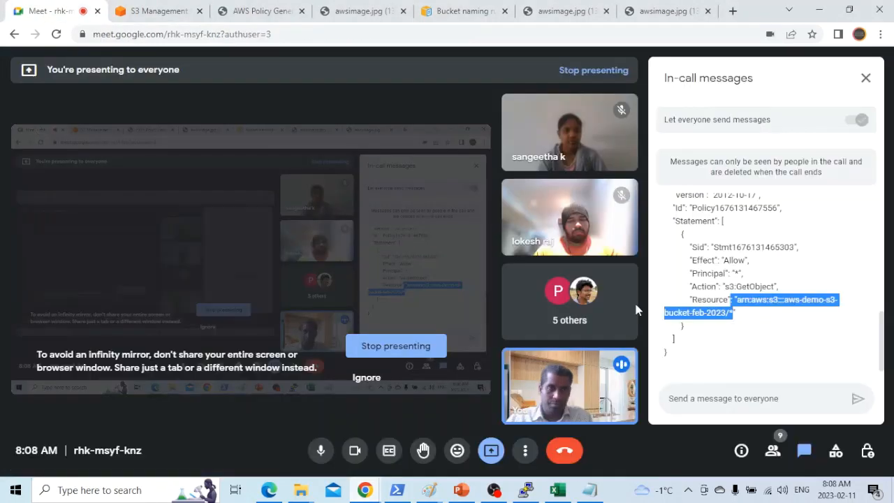
left_click(706, 405)
key("ctrl+v")
key("Return")
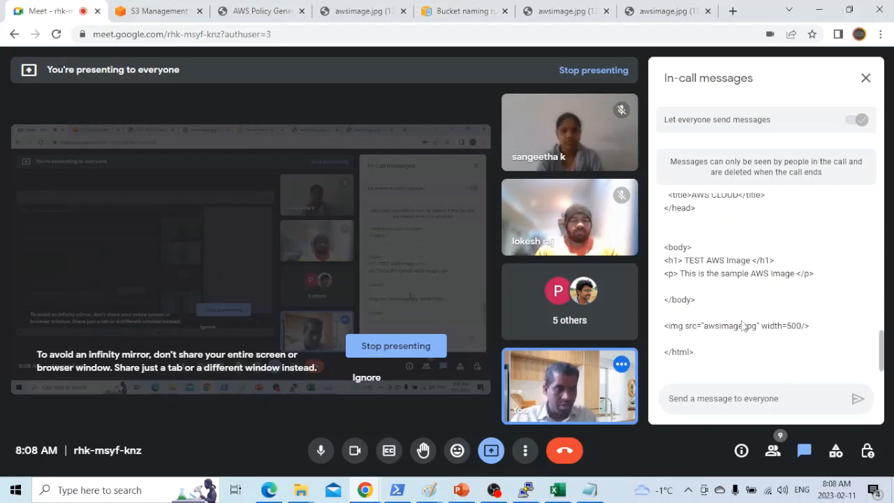
left_click_drag(704, 326, 742, 326)
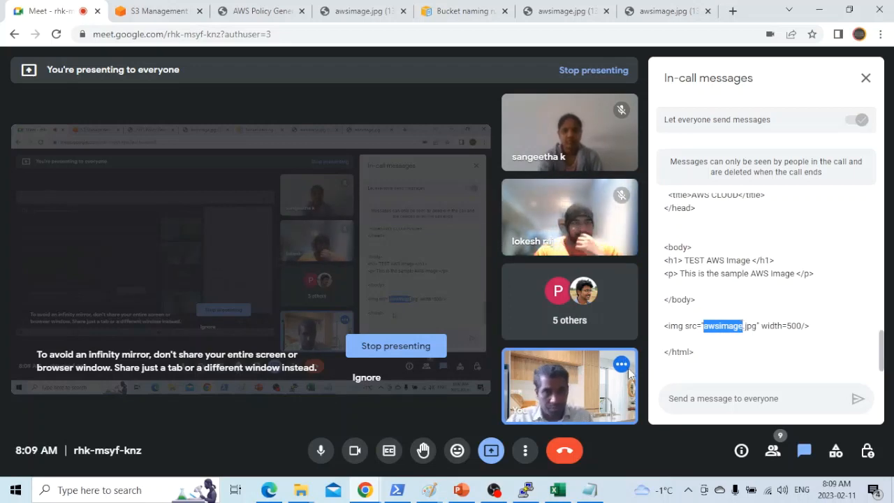
mouse_move(365, 493)
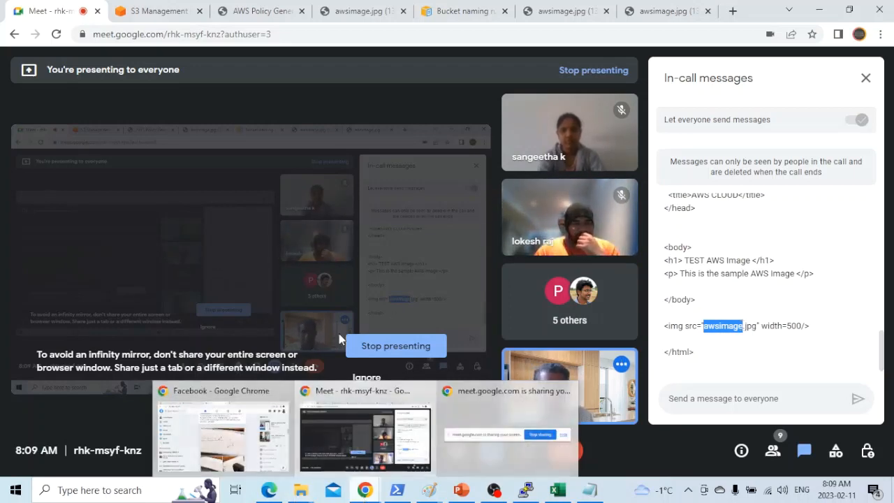
left_click(157, 12)
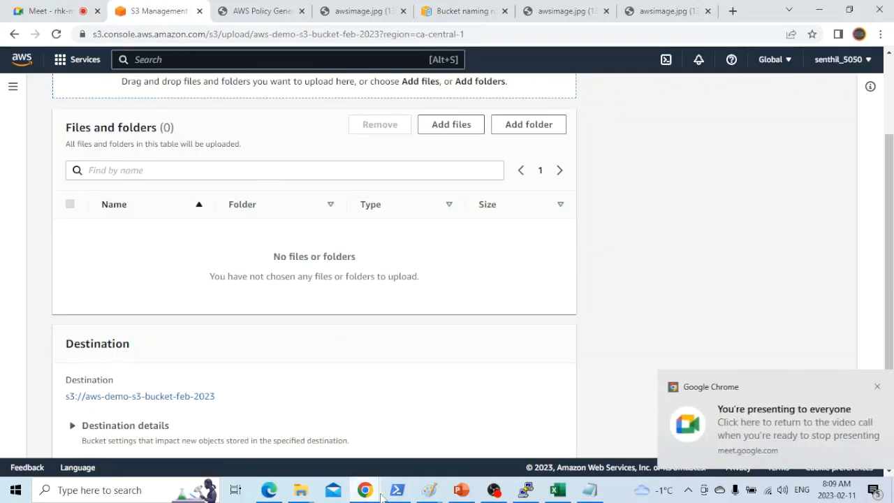
Permanently delete the index1 file from the local S3 folder
mouse_move(301, 493)
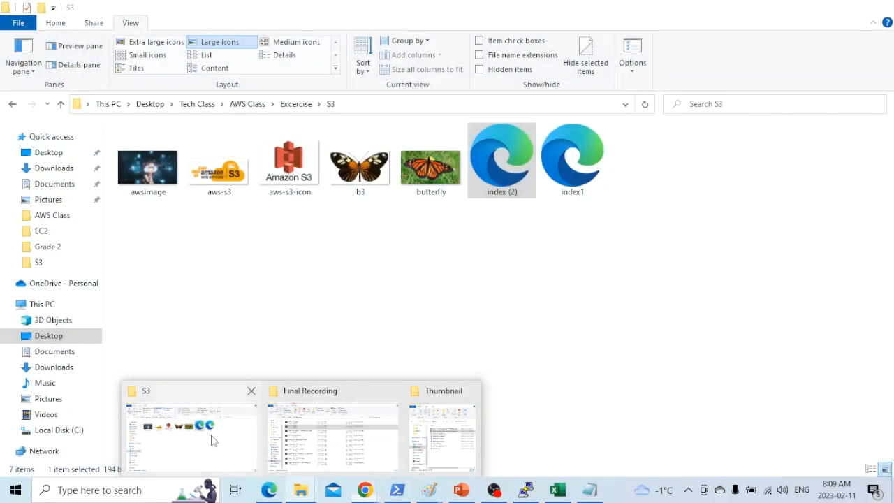
left_click(191, 433)
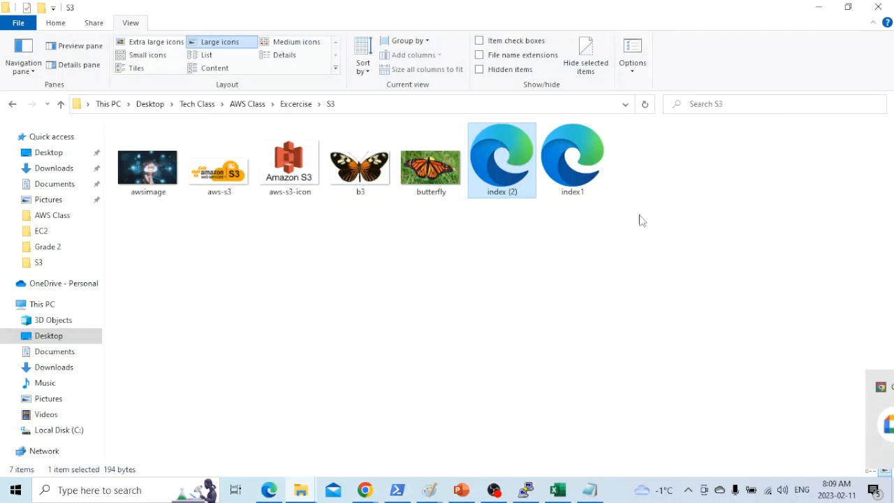
left_click(641, 283)
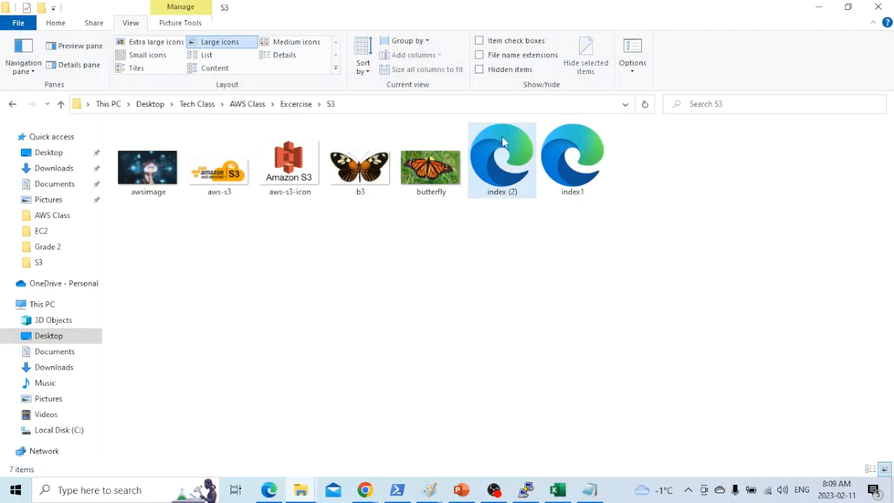
left_click(565, 185)
key("shift+Delete")
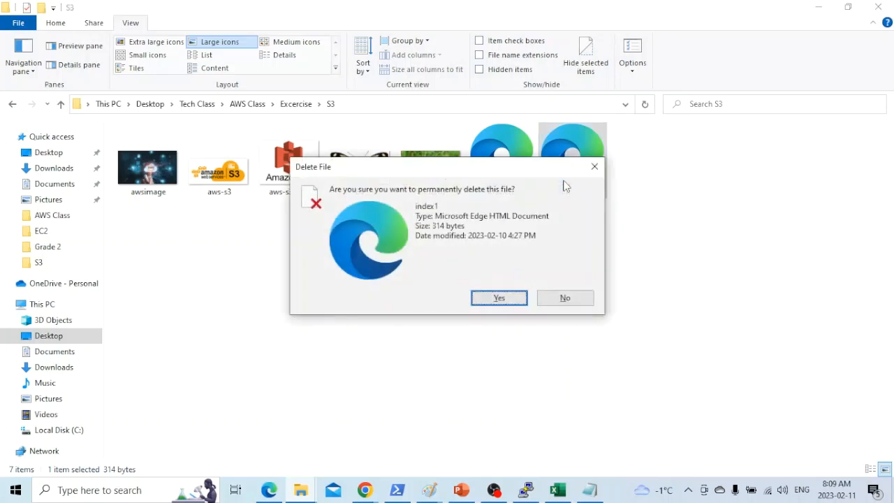
key("Return")
Rename index (2) to index and drag it onto the S3 upload page
right_click(527, 193)
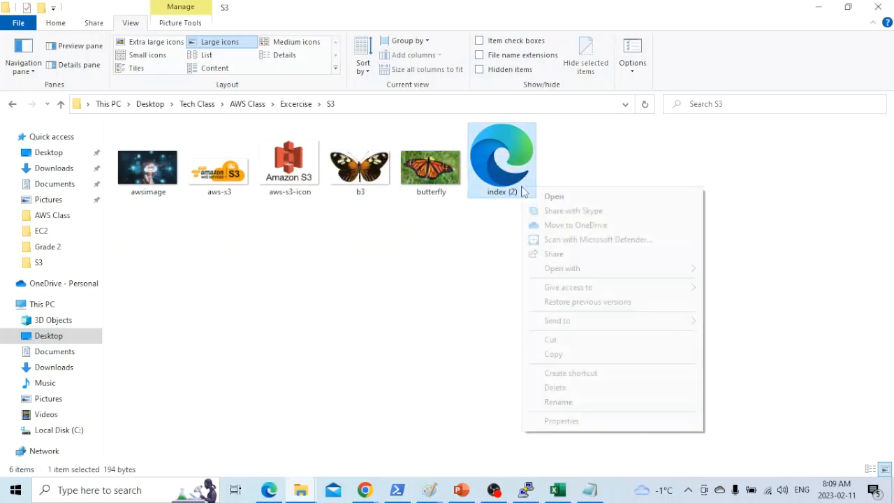
left_click(542, 402)
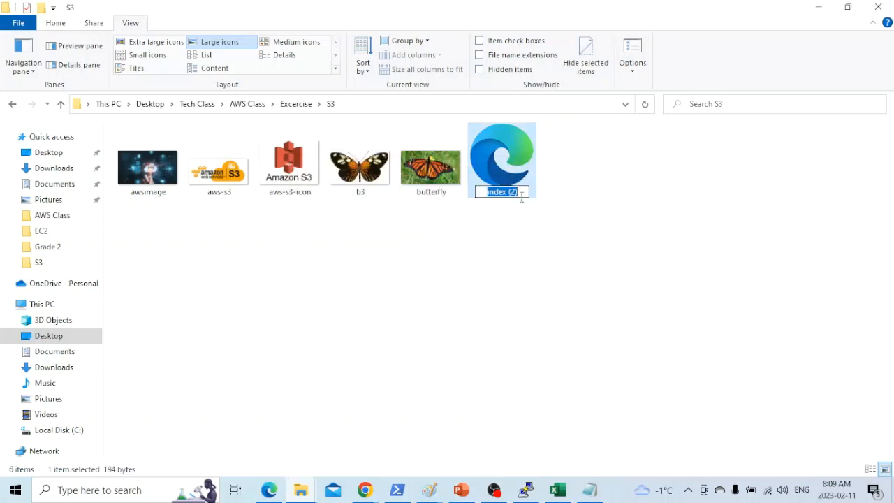
key("End")
key("BackSpace")
key("BackSpace")
key("BackSpace")
key("BackSpace")
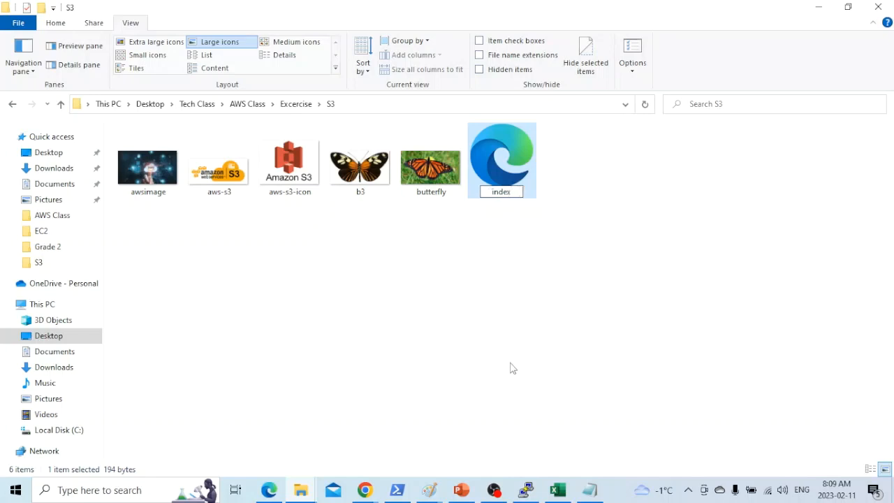
key("Return")
left_click(601, 264)
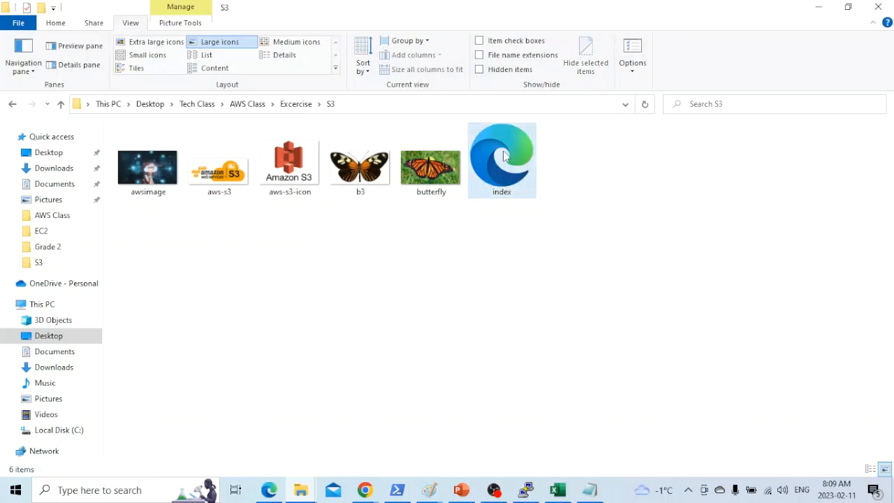
left_click_drag(506, 155, 374, 273)
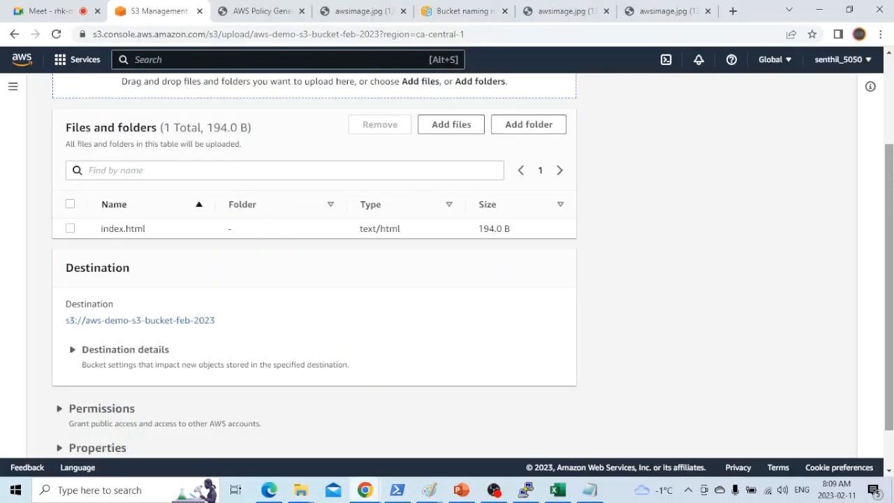
Upload index.html (194.0 B) to the bucket, then return to the local S3 folder
scroll(889, 219, "down", 1)
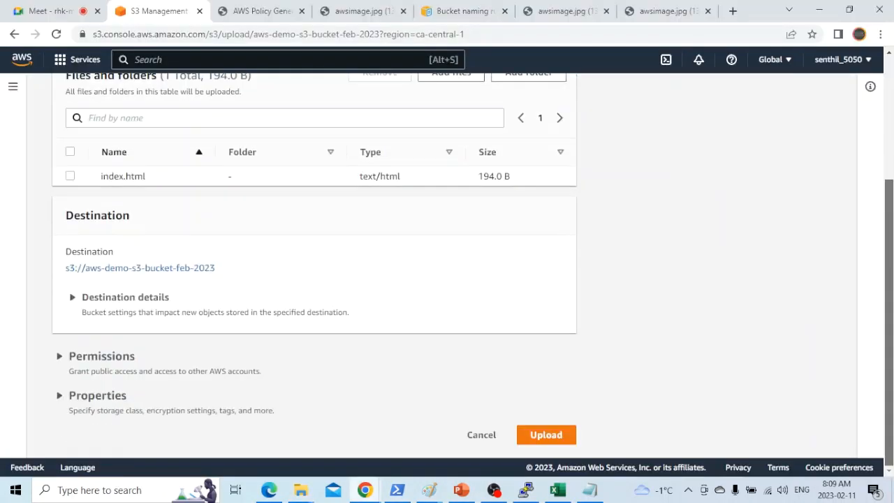
left_click(545, 438)
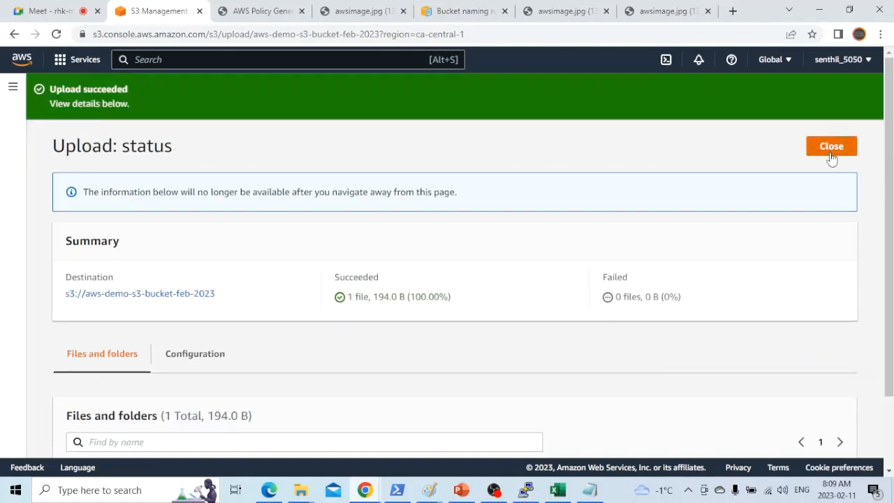
left_click(831, 149)
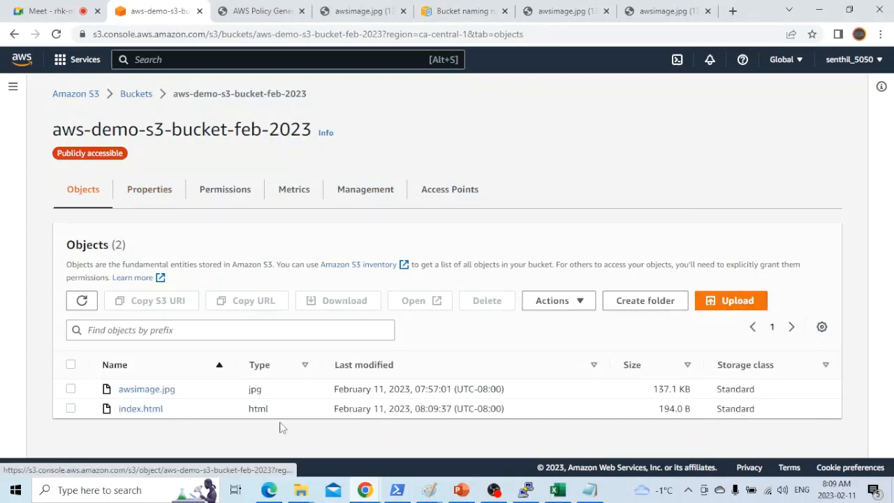
mouse_move(299, 490)
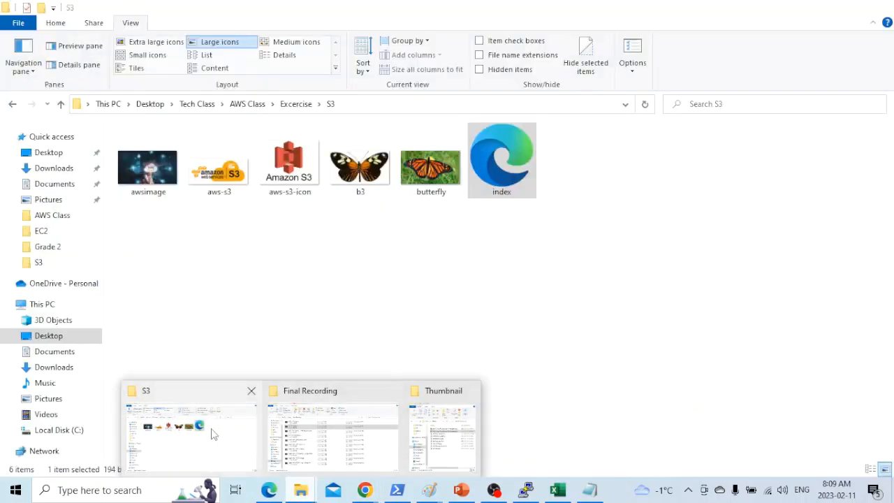
left_click(181, 426)
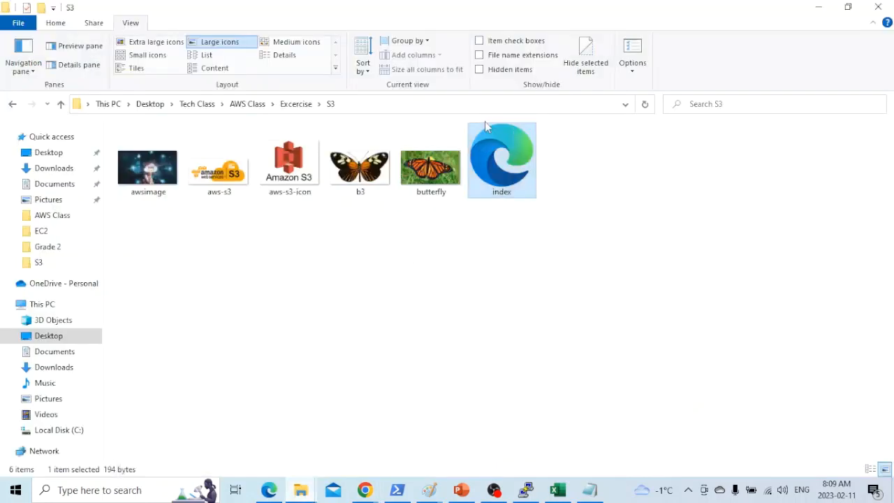
right_click(493, 179)
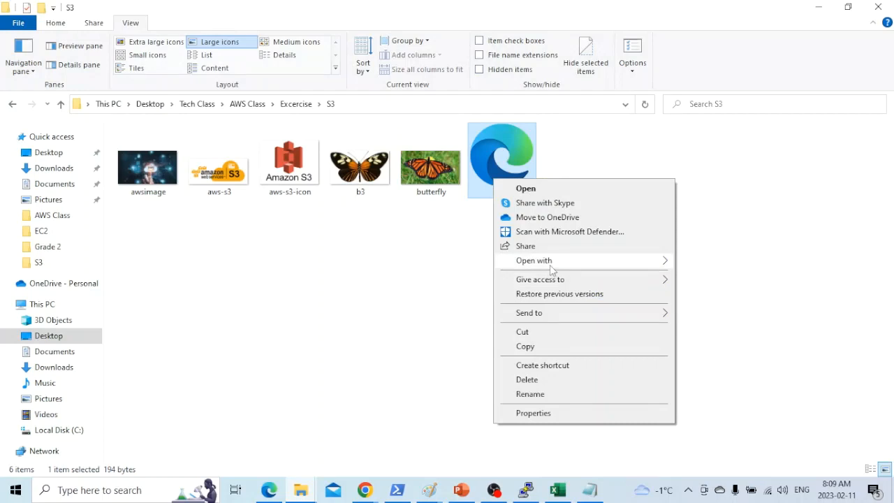
Open index in Notepad, confirm its img tag references awsimage.jpg, then close it
mouse_move(552, 269)
left_click(712, 305)
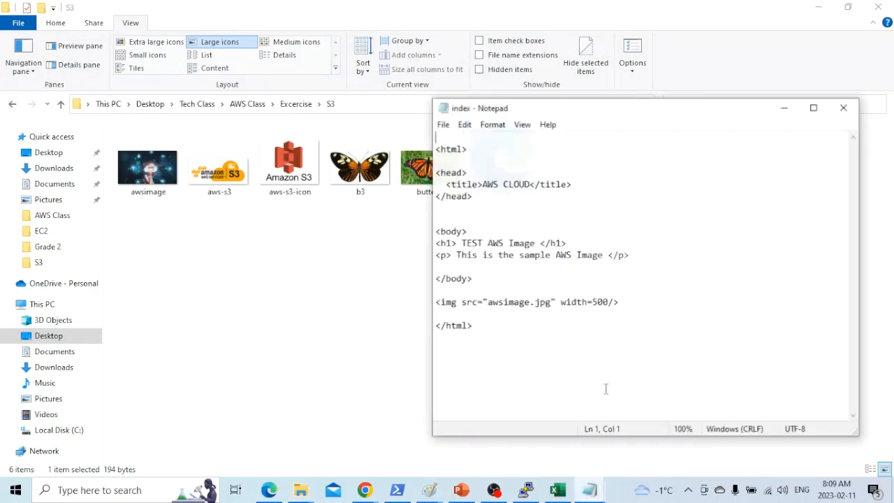
left_click_drag(488, 302, 547, 303)
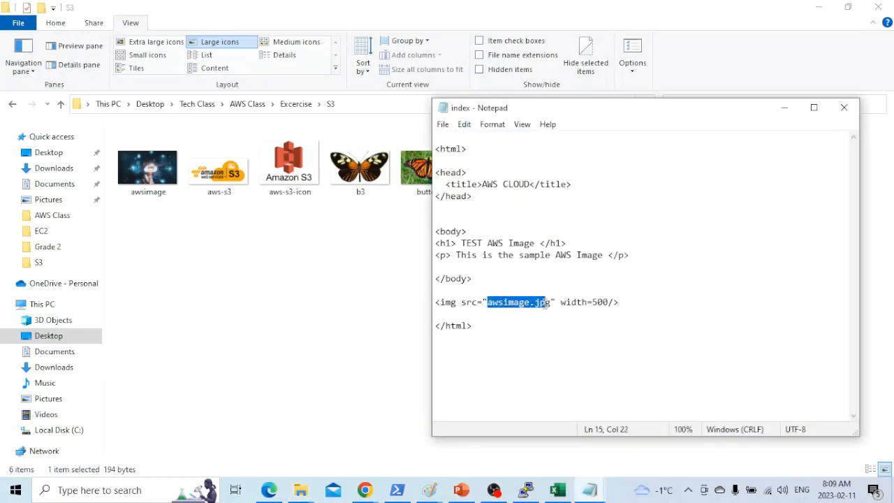
left_click(843, 107)
key("alt+Tab")
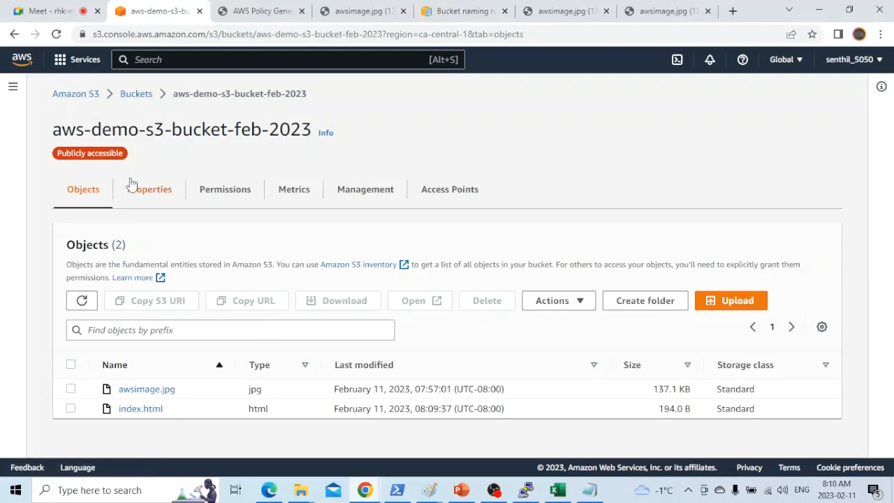
Show the bucket's Properties down to Static website hosting, currently Disabled
left_click(144, 197)
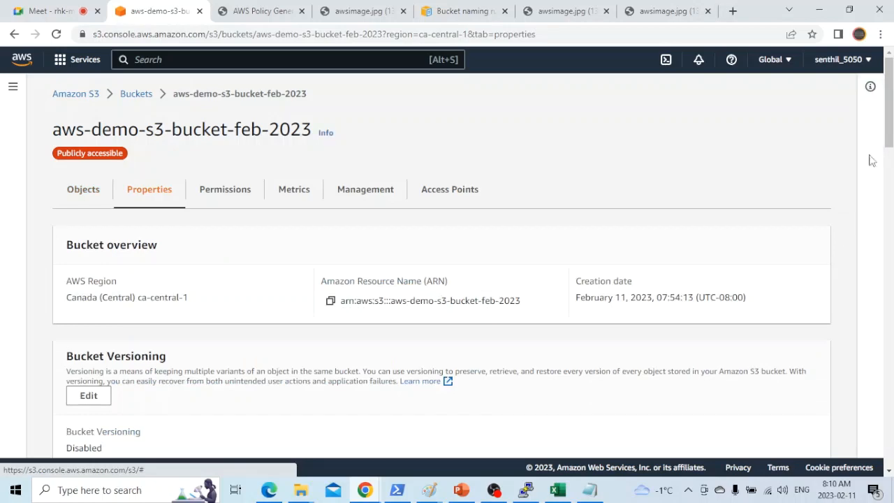
left_click_drag(891, 97, 889, 464)
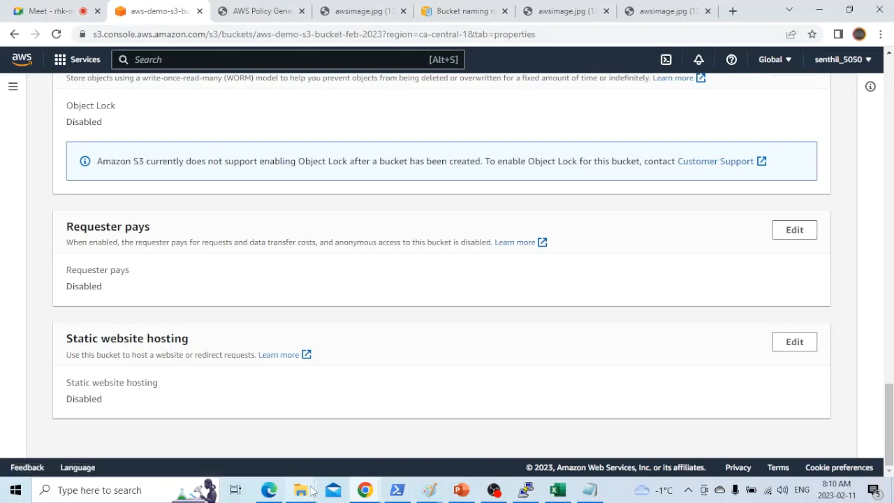
Open the local index file in a new Chrome tab, showing the TEST AWS Image page
mouse_move(312, 491)
left_click(184, 441)
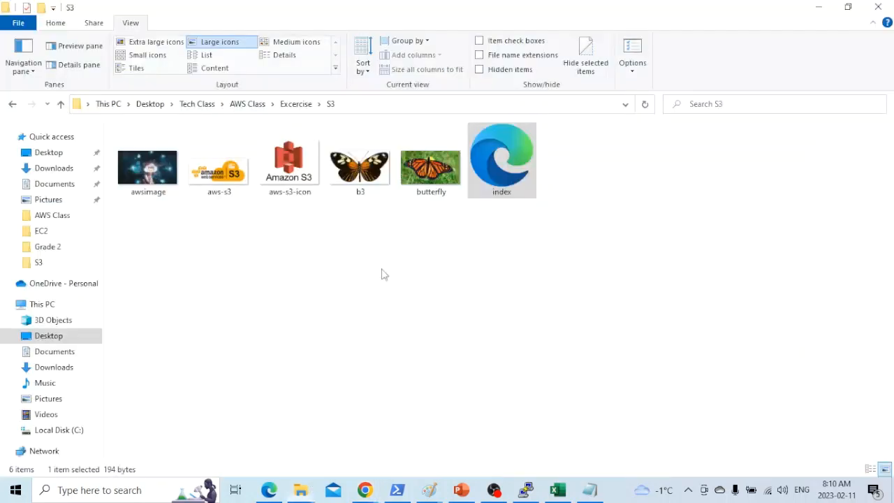
left_click_drag(507, 155, 733, 12)
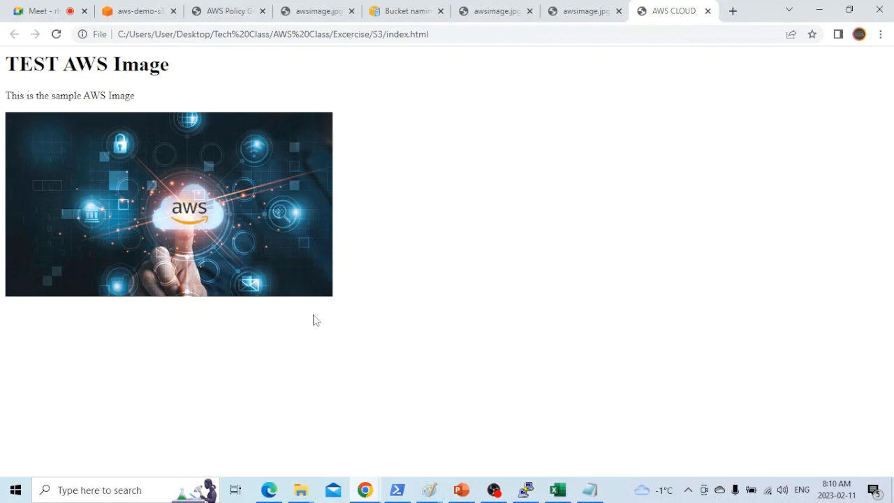
left_click_drag(175, 98, 1, 43)
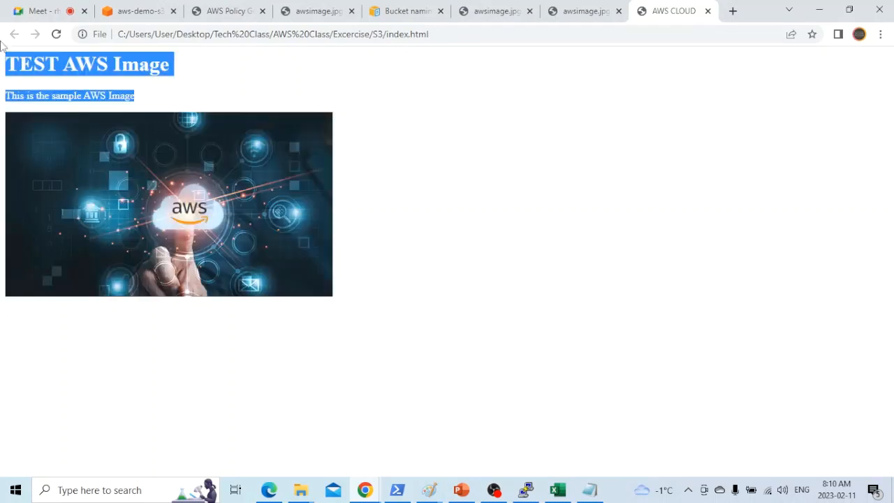
left_click(480, 228)
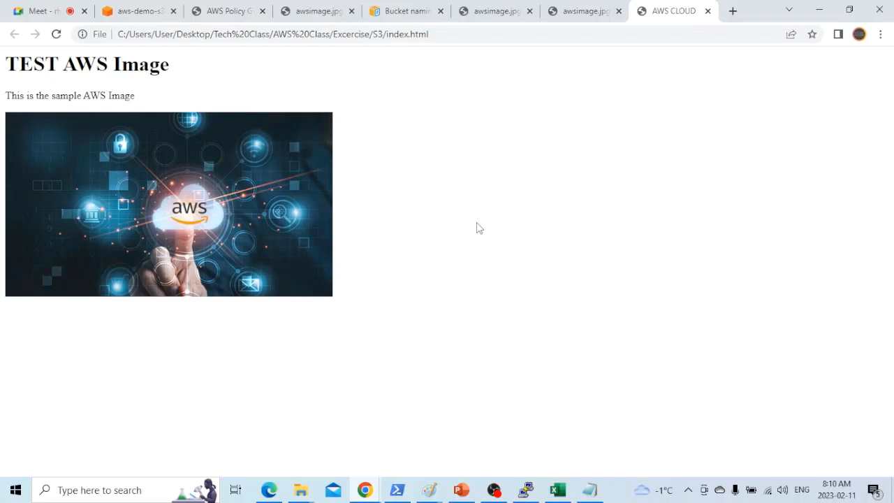
Enable static website hosting with index.html as the index document and save
left_click(135, 20)
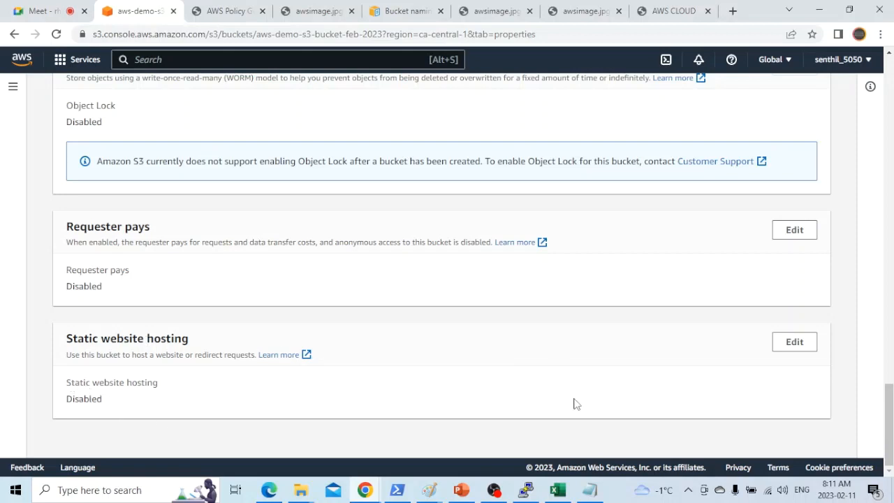
left_click(805, 341)
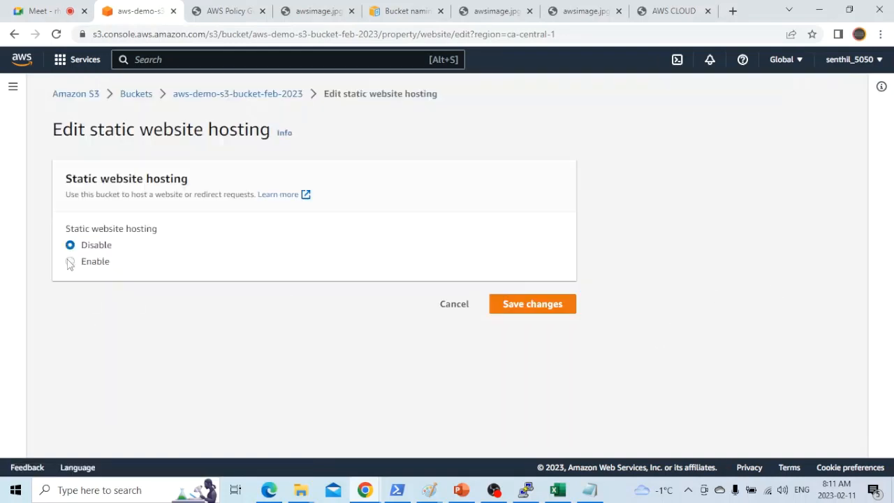
left_click(70, 262)
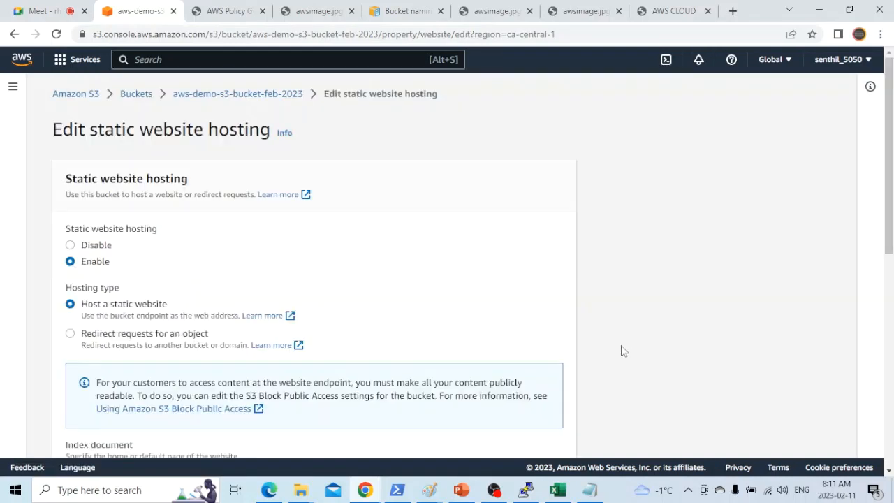
scroll(890, 204, "down", 2)
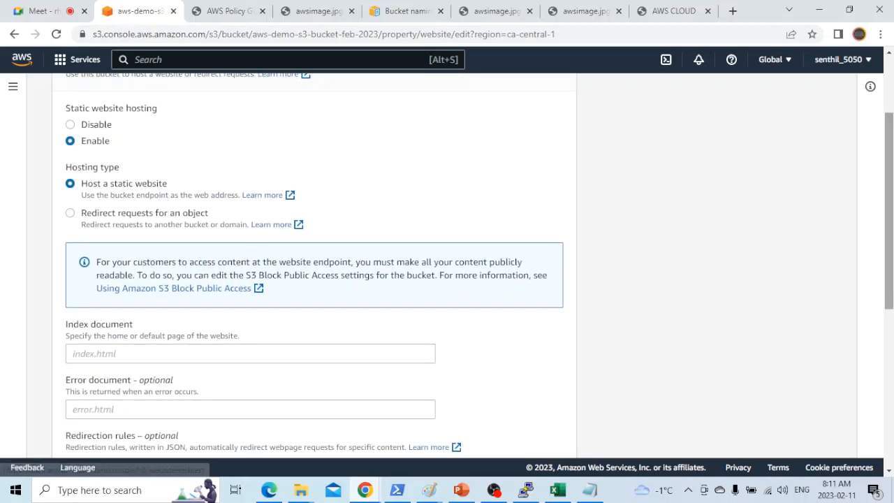
scroll(890, 261, "down", 2)
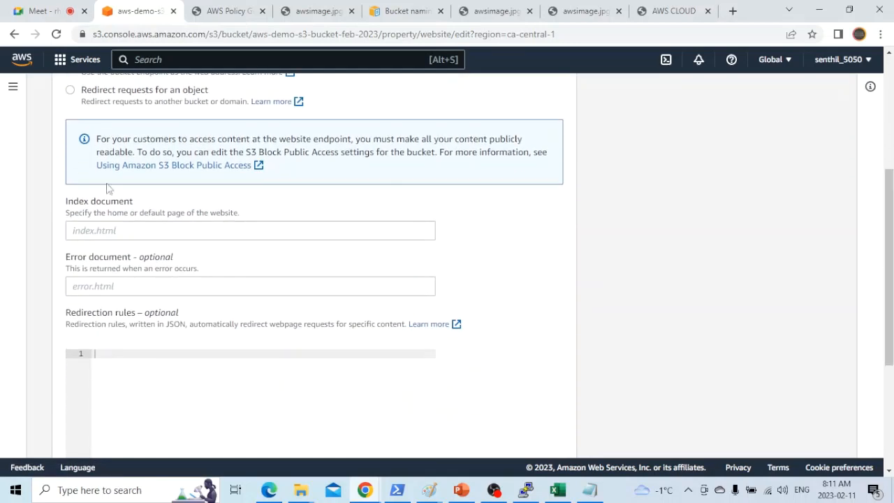
left_click(84, 232)
type("index.html")
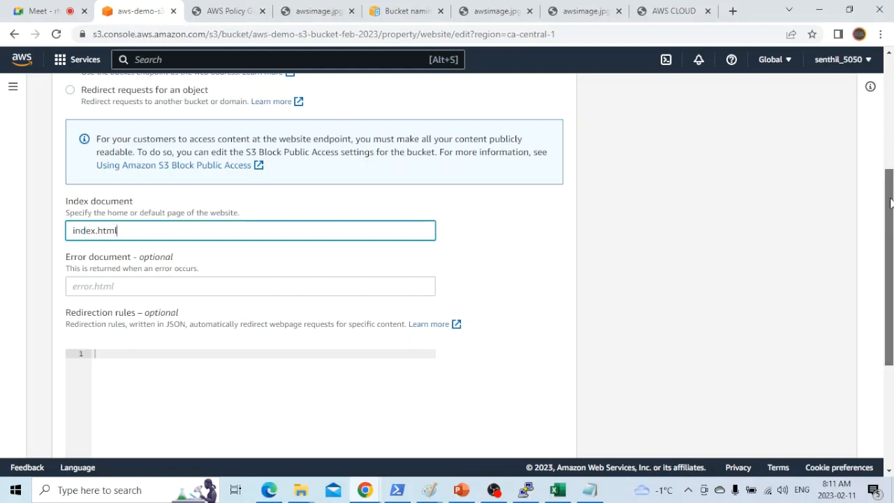
scroll(890, 204, "down", 3)
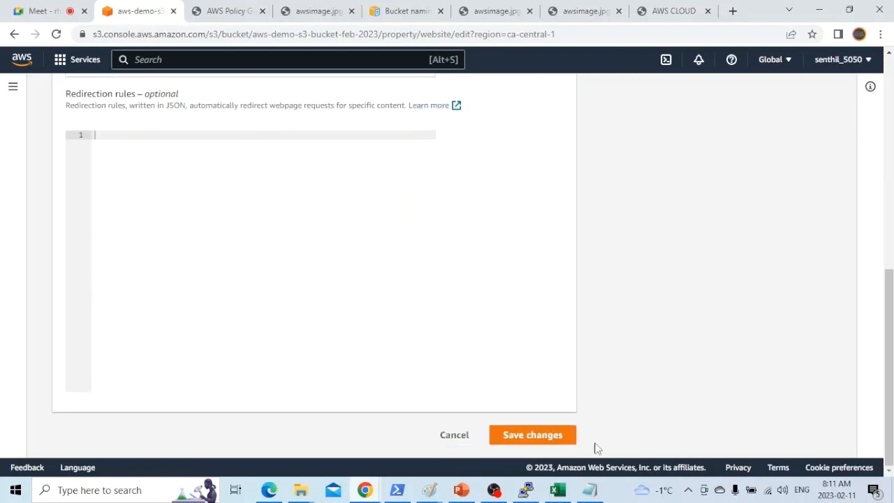
left_click(547, 437)
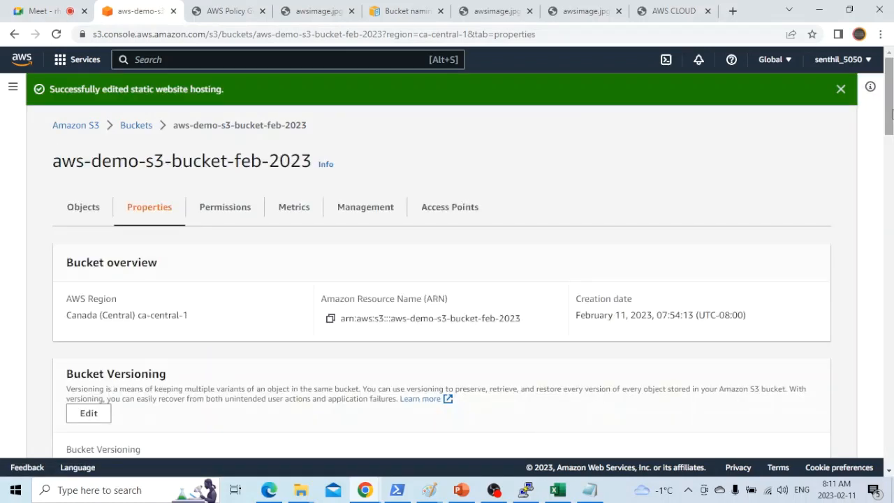
Copy the bucket website endpoint and load it in a new tab, showing the TEST AWS Image page
left_click_drag(889, 95, 853, 441)
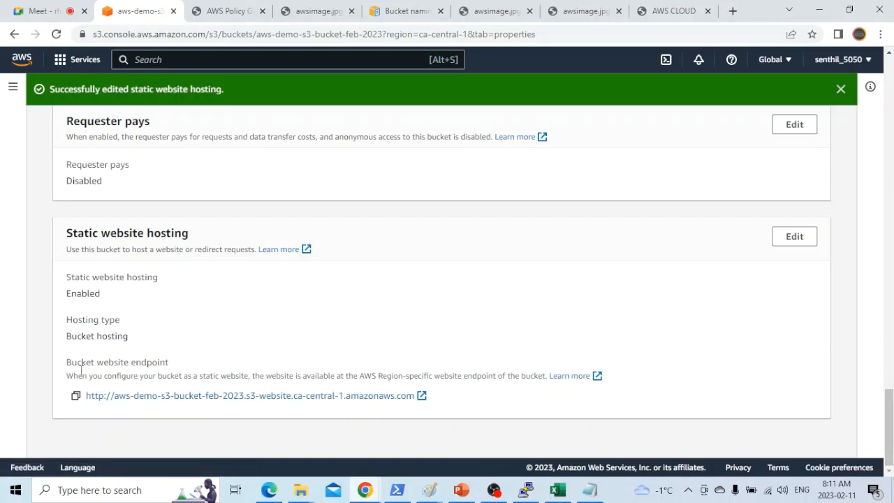
left_click_drag(68, 362, 175, 370)
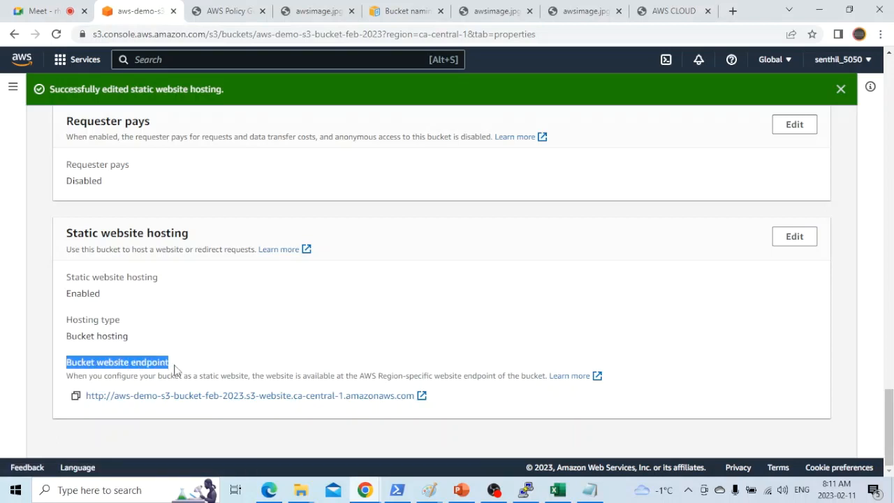
left_click(75, 396)
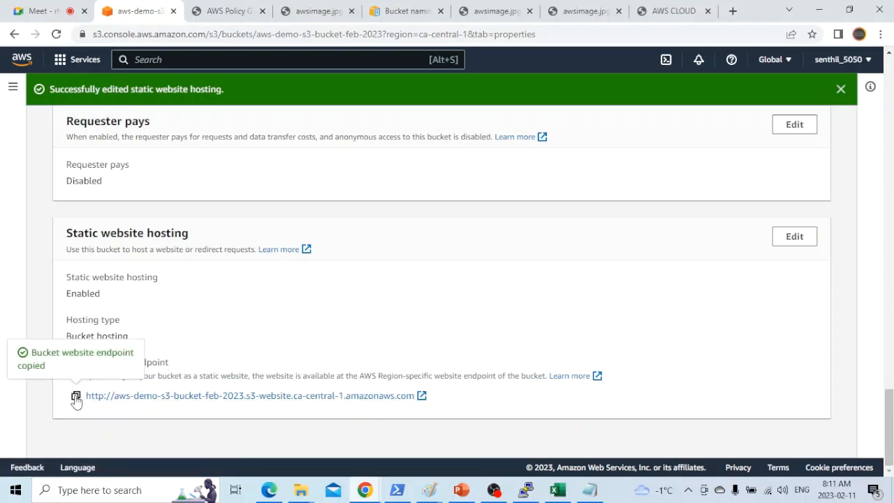
left_click(733, 11)
key("ctrl+v")
key("Return")
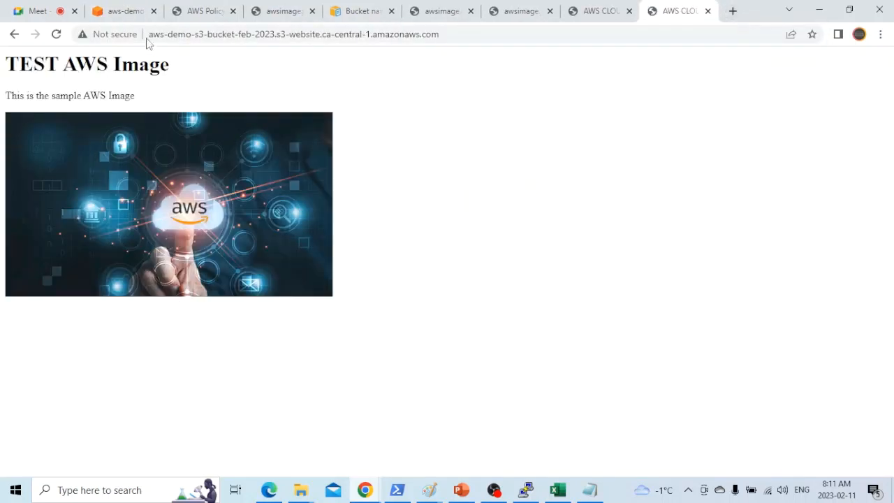
left_click_drag(148, 34, 478, 47)
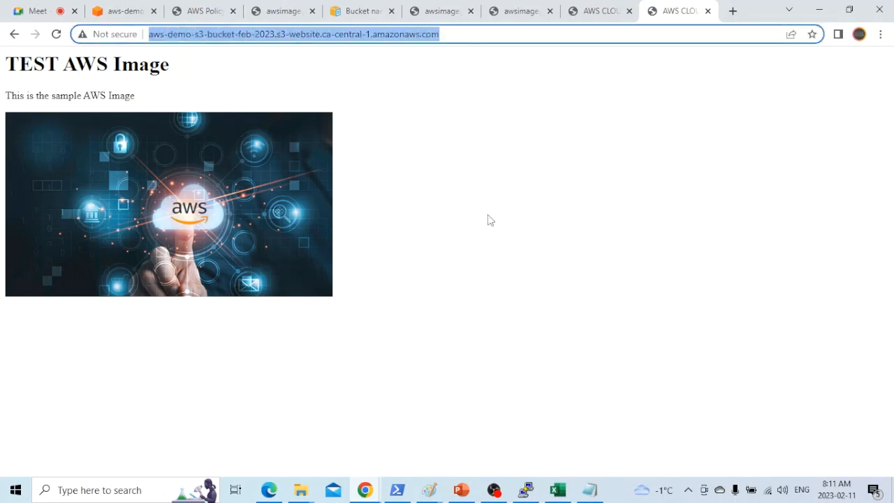
left_click(39, 10)
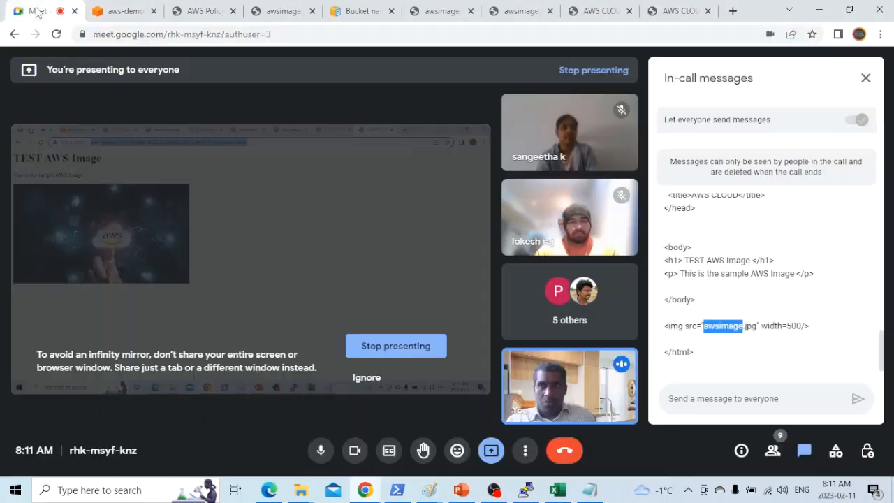
Paste and send the bucket's S3 website URL in the Meet chat, then close the duplicate test-page tab
left_click(698, 403)
key("ctrl+v")
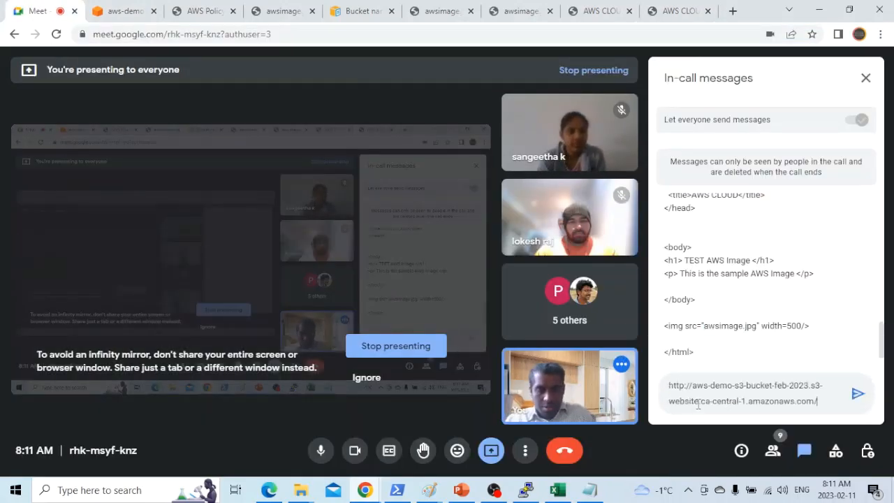
key("Return")
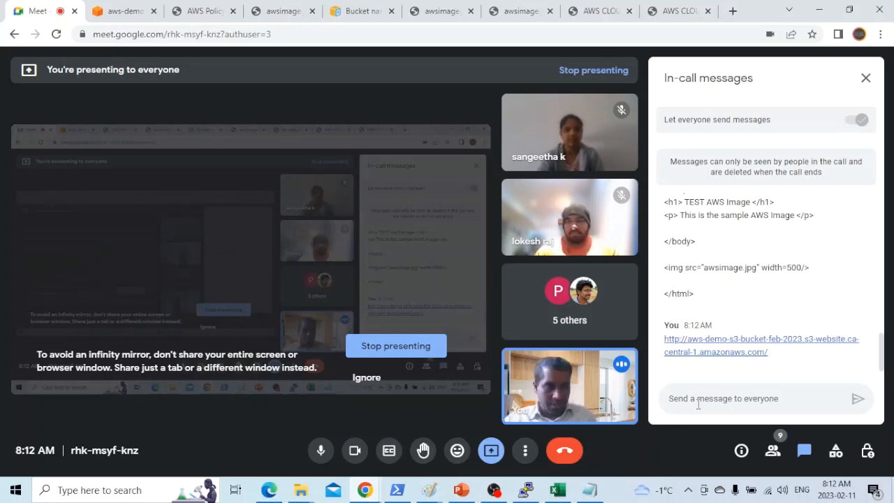
left_click(629, 11)
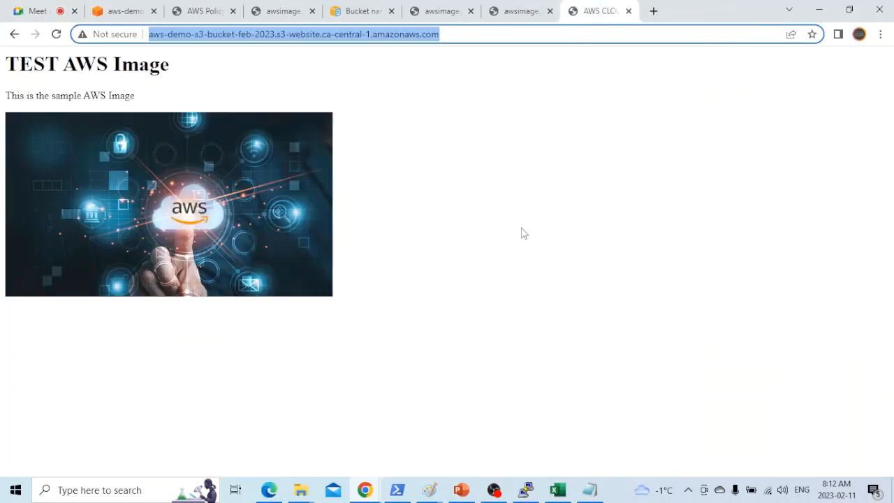
Dismiss the presenting notice and reload the TEST AWS Image site from the bucket endpoint
left_click(134, 15)
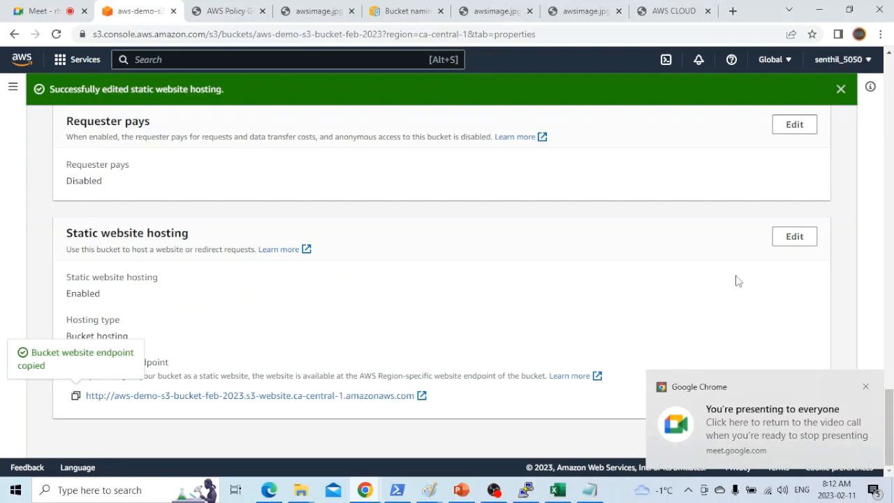
left_click(864, 387)
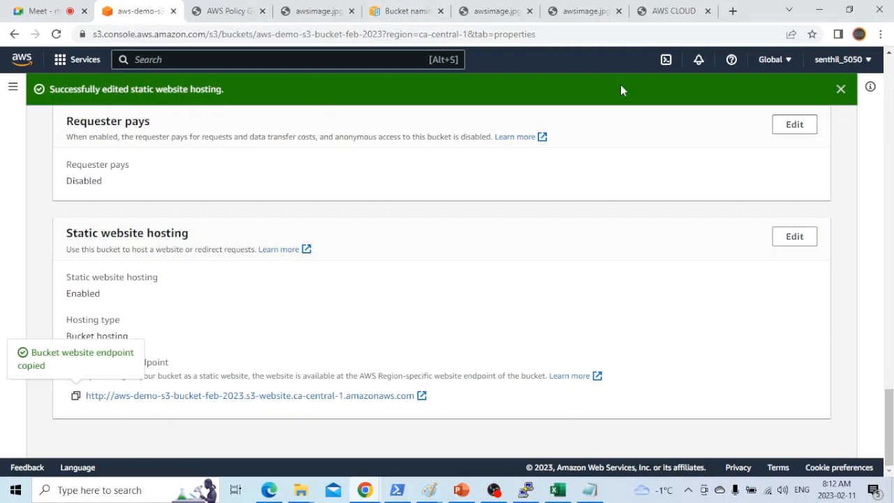
left_click(663, 11)
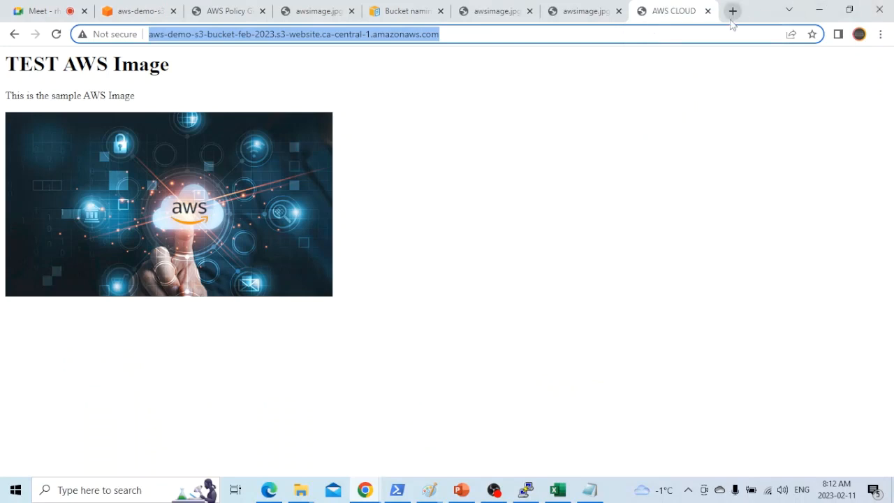
left_click(642, 37)
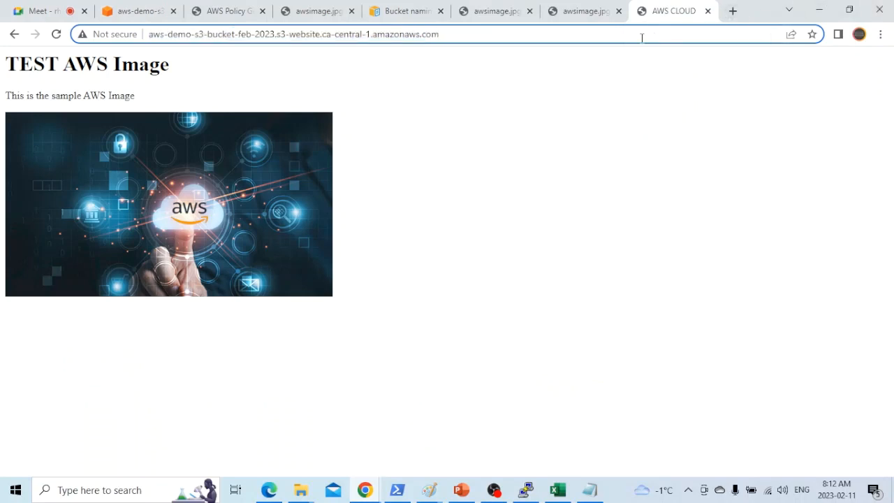
left_click(642, 38)
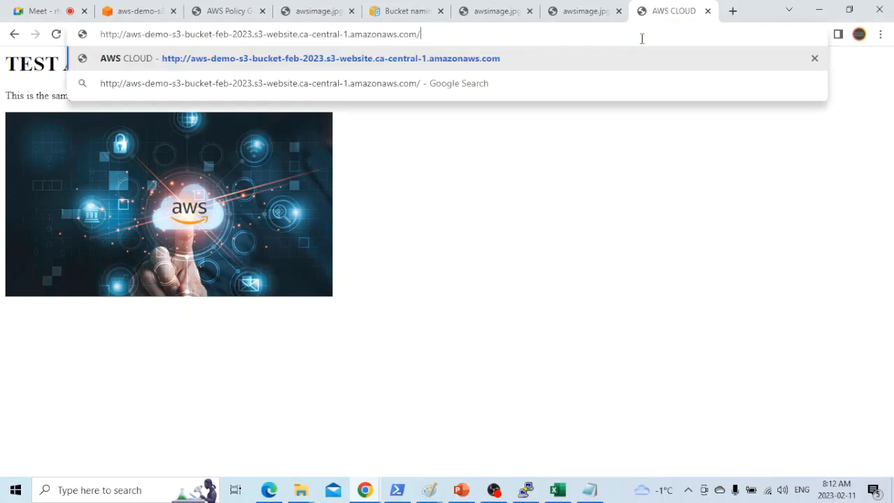
key("Return")
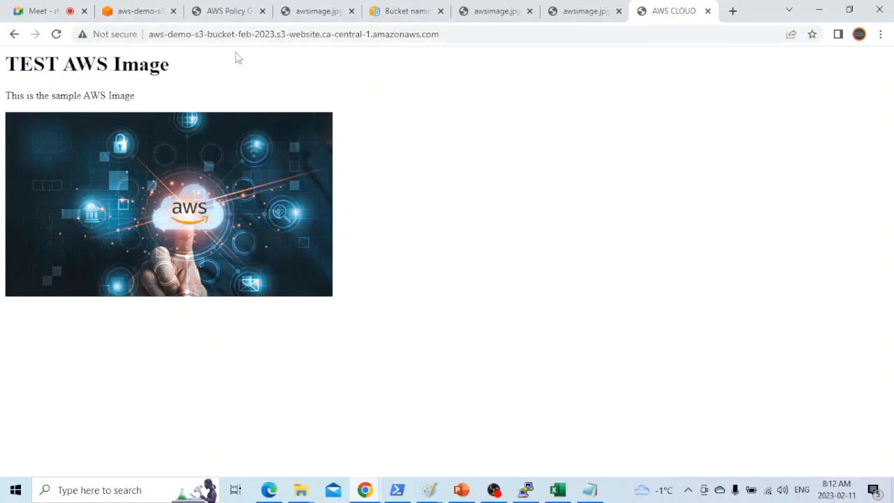
Highlight the bucket name in the site address, then go back to the bucket's Properties in the S3 console
left_click_drag(149, 32, 278, 37)
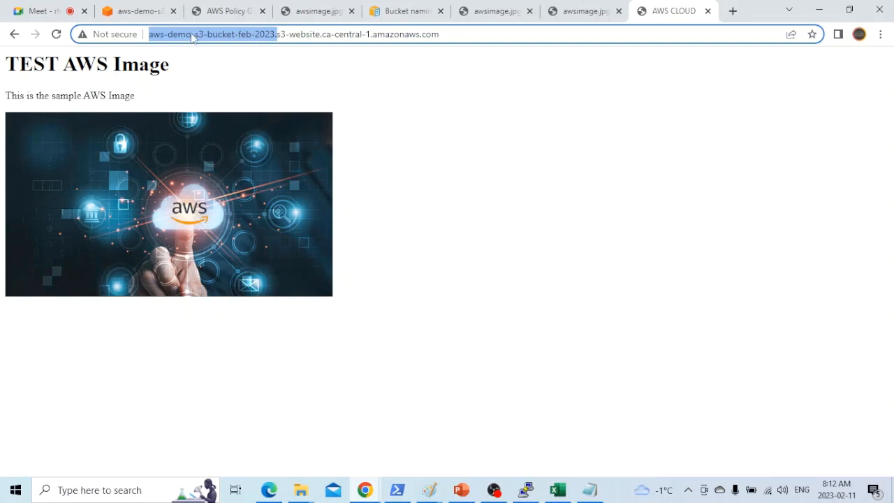
left_click(453, 32)
left_click_drag(453, 32, 148, 34)
left_click(532, 293)
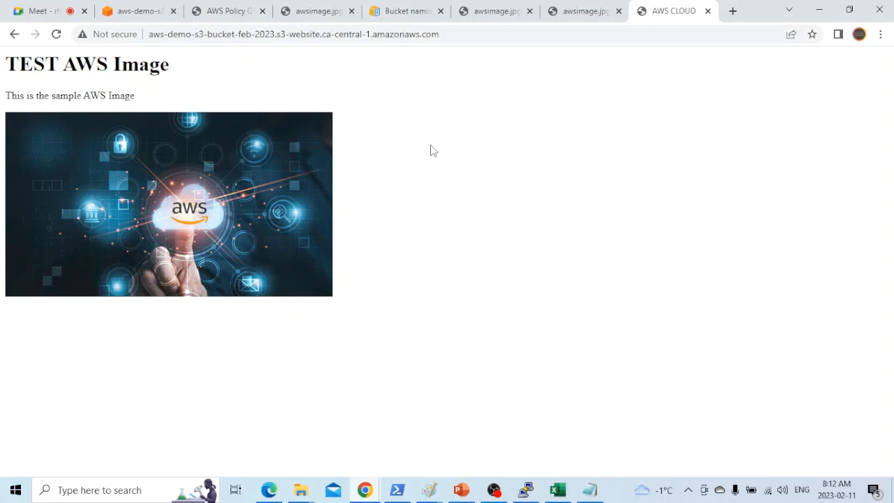
left_click(131, 14)
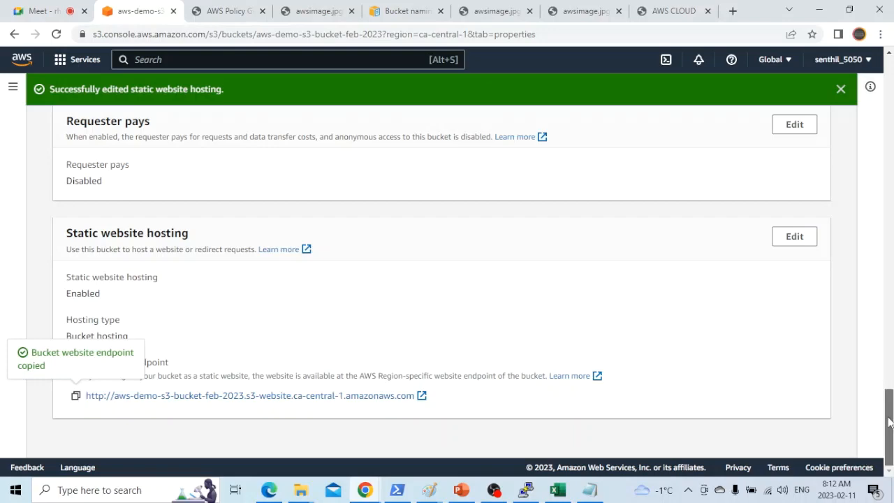
left_click_drag(889, 422, 889, 66)
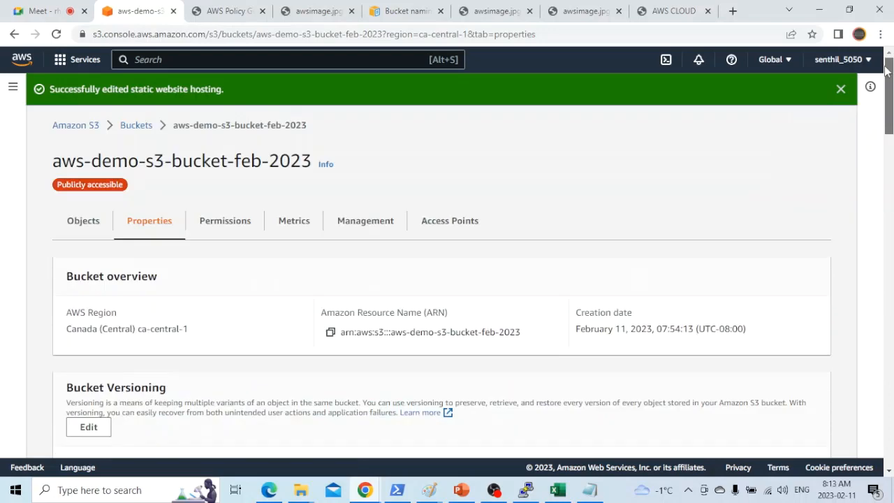
Close the website-hosting success banner and list the bucket's objects, awsimage.jpg and index.html
left_click(841, 91)
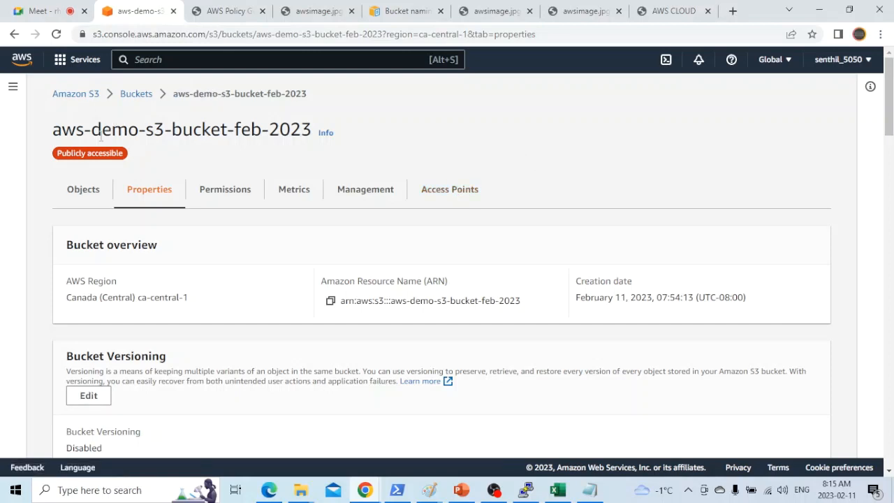
left_click(77, 193)
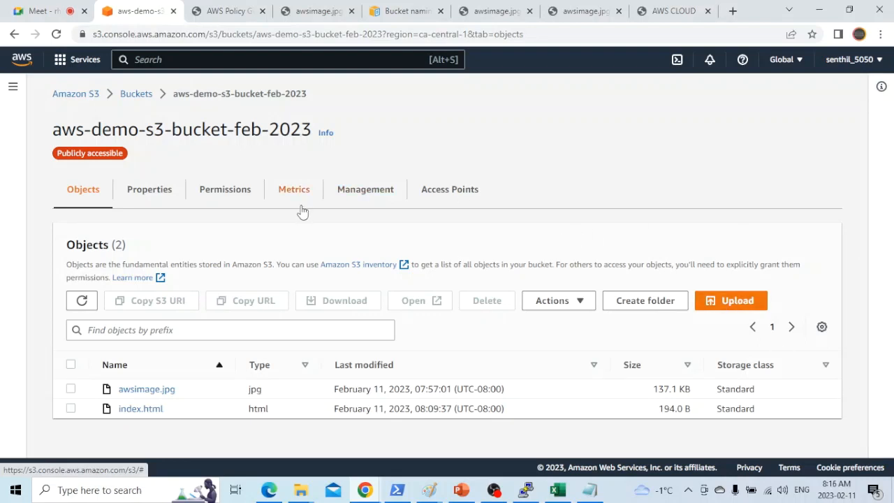
left_click(135, 96)
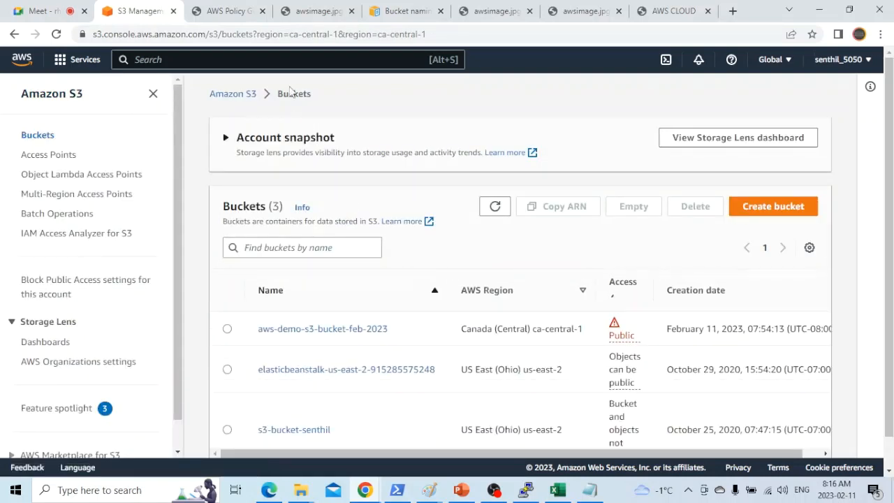
mouse_move(362, 493)
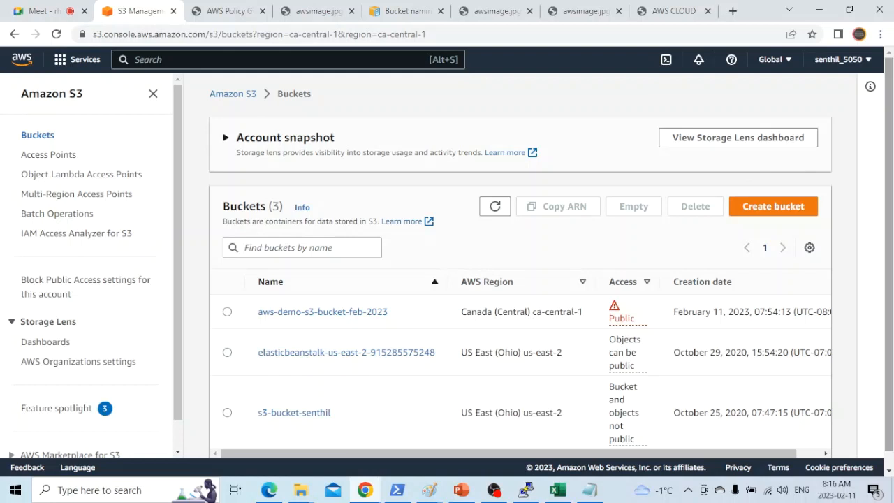
scroll(551, 262, "down", 1)
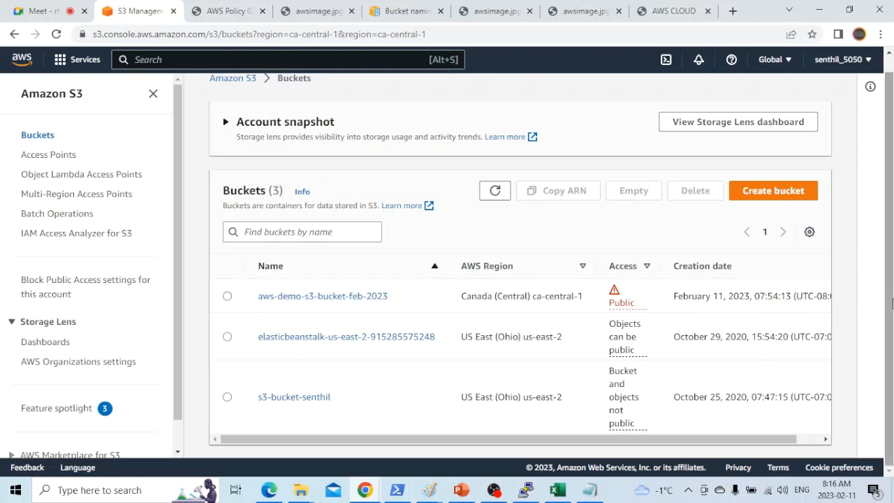
left_click(294, 297)
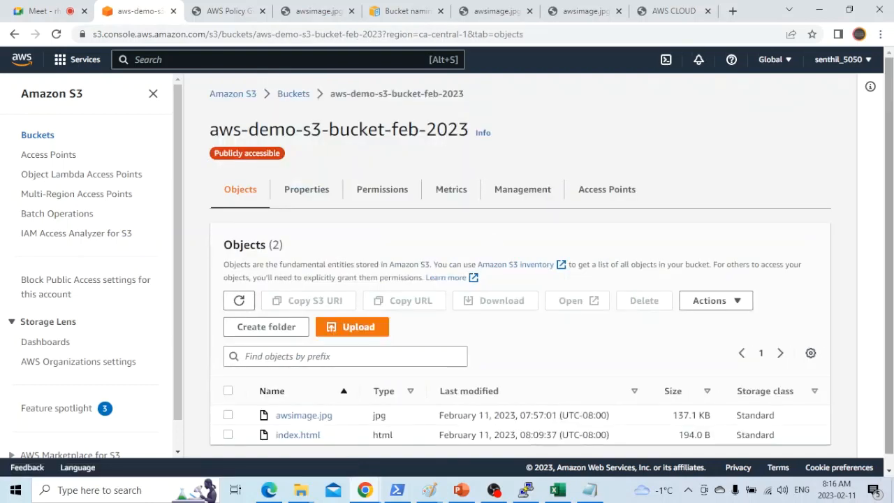
scroll(887, 103, "down", 1)
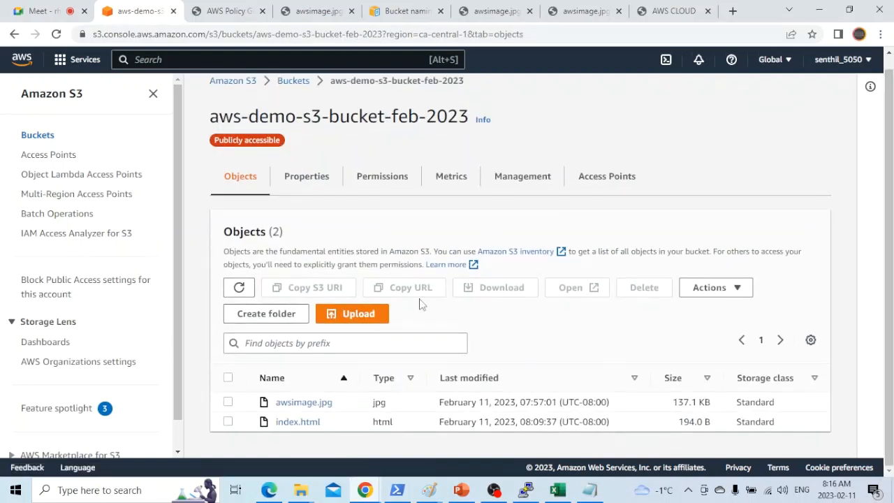
Edit Bucket Versioning on aws-demo-s3-bucket-feb-2023's Properties and select Enable
left_click(299, 183)
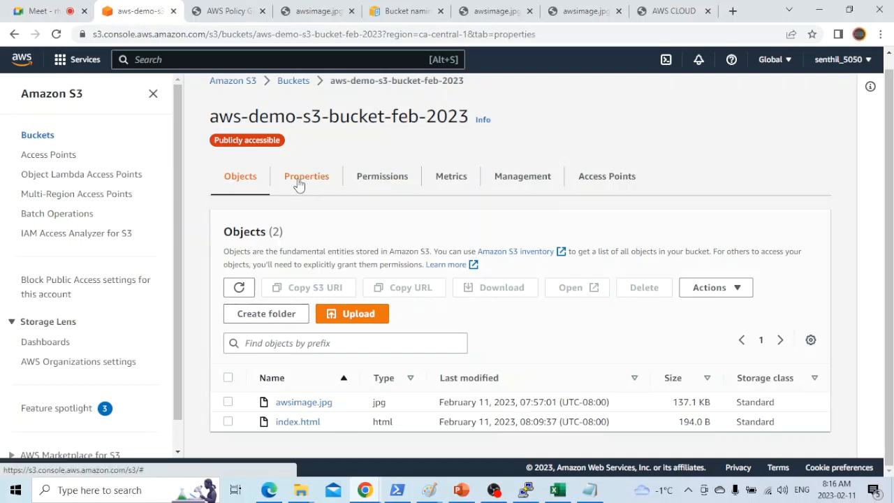
left_click_drag(891, 104, 891, 143)
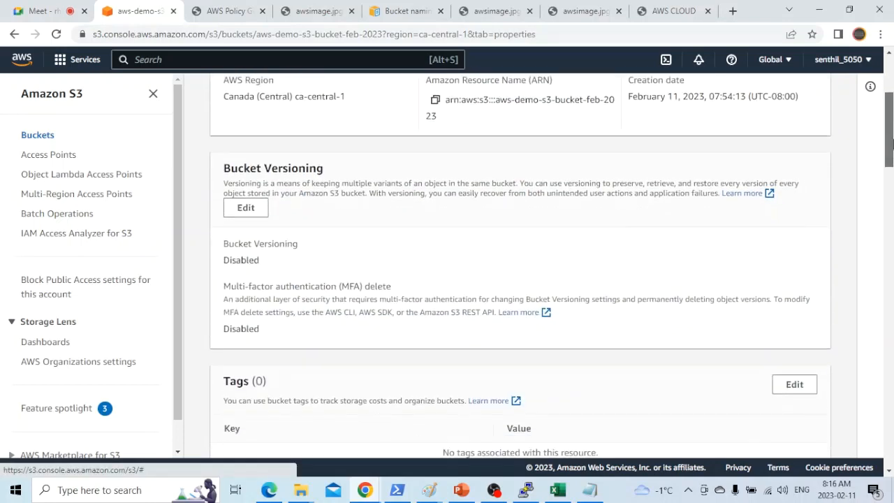
left_click(246, 208)
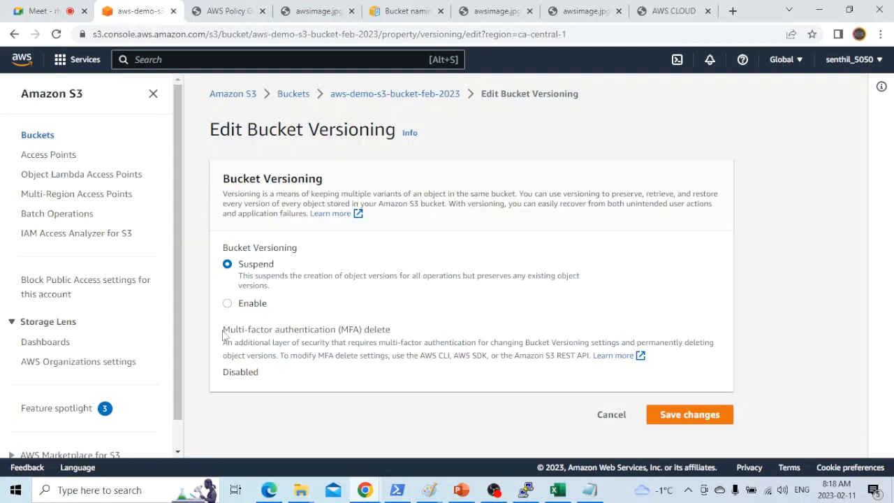
left_click(228, 305)
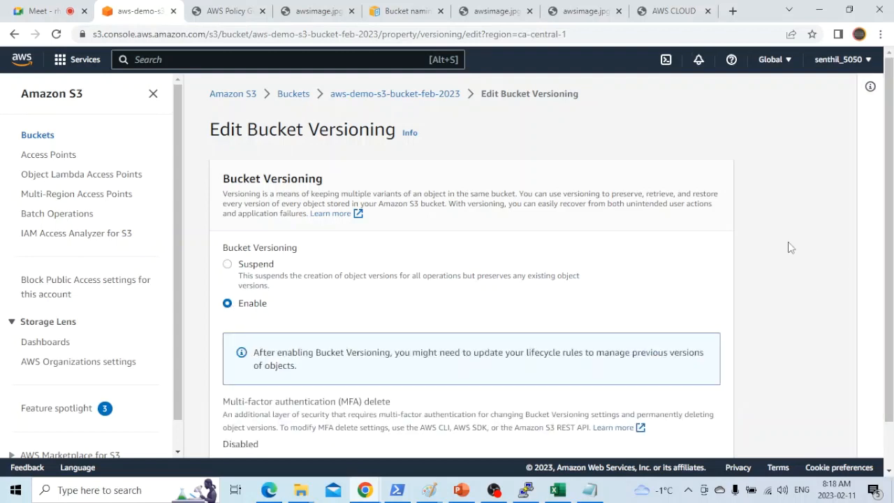
scroll(890, 168, "down", 1)
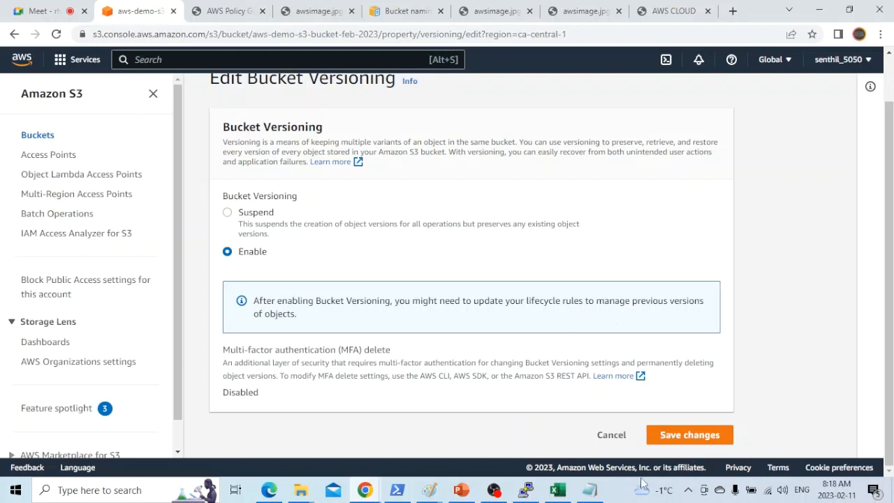
Save Bucket Versioning as enabled and return to the bucket's object list
left_click(685, 435)
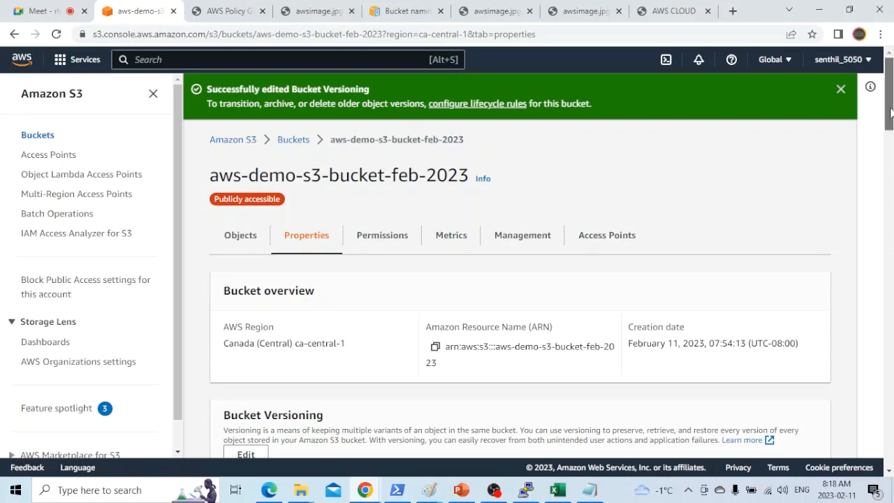
scroll(890, 140, "down", 2)
mouse_move(890, 140)
left_mouse_down()
mouse_move(891, 204)
mouse_move(880, 128)
left_mouse_up()
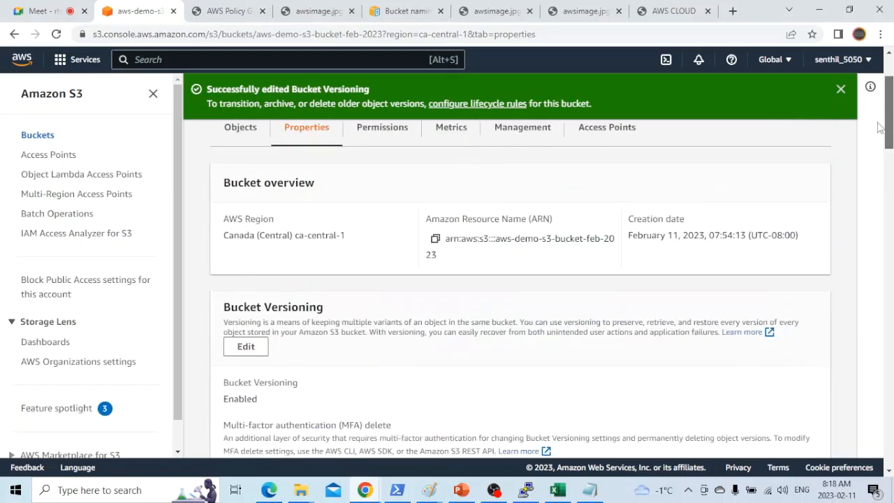
scroll(880, 128, "up", 2)
left_click(236, 242)
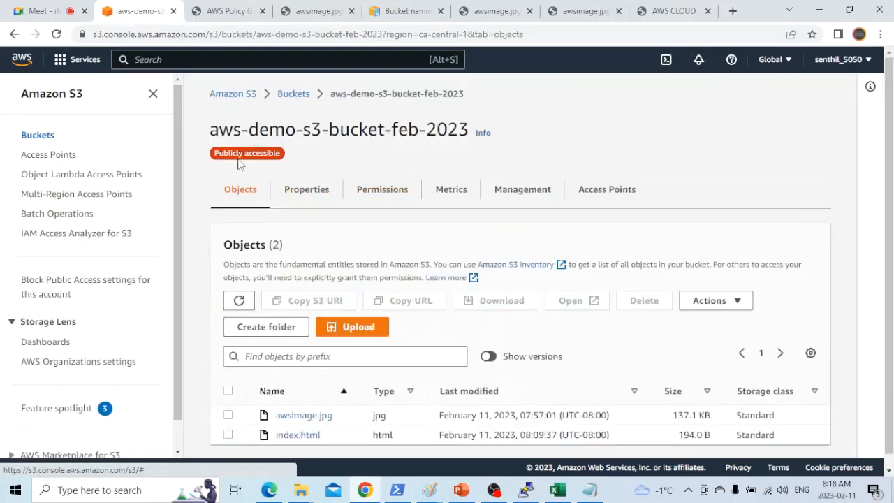
Turn on Show versions and start a new upload to the bucket
left_click_drag(215, 154, 282, 152)
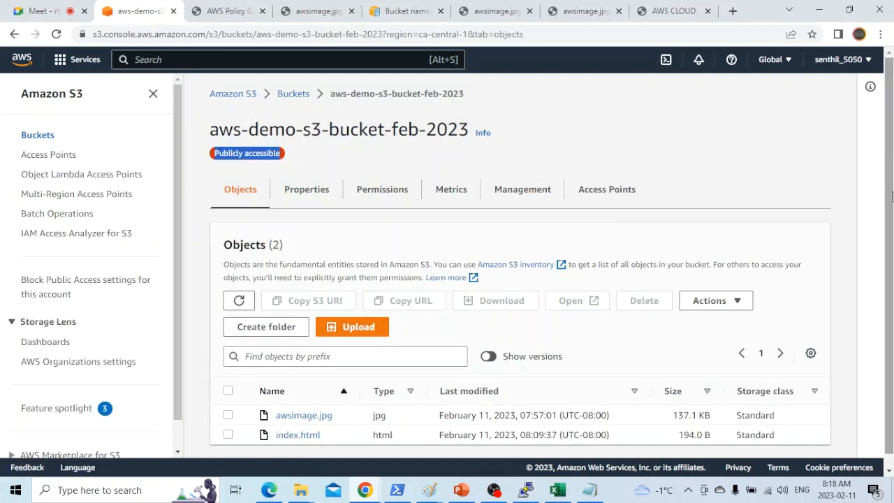
scroll(512, 391, "down", 1)
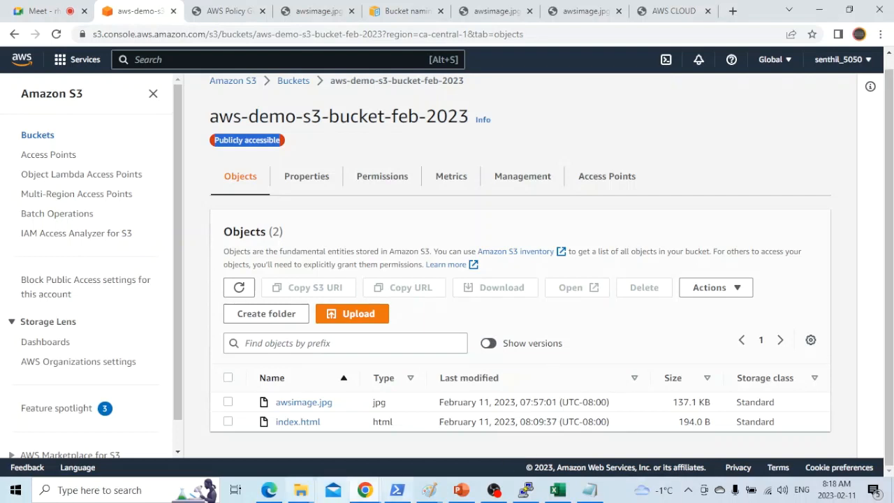
left_click(489, 343)
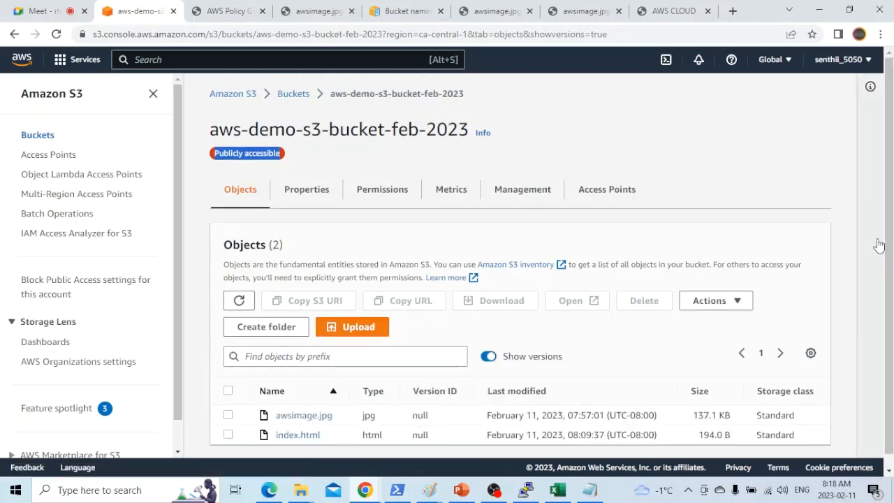
scroll(888, 201, "down", 1)
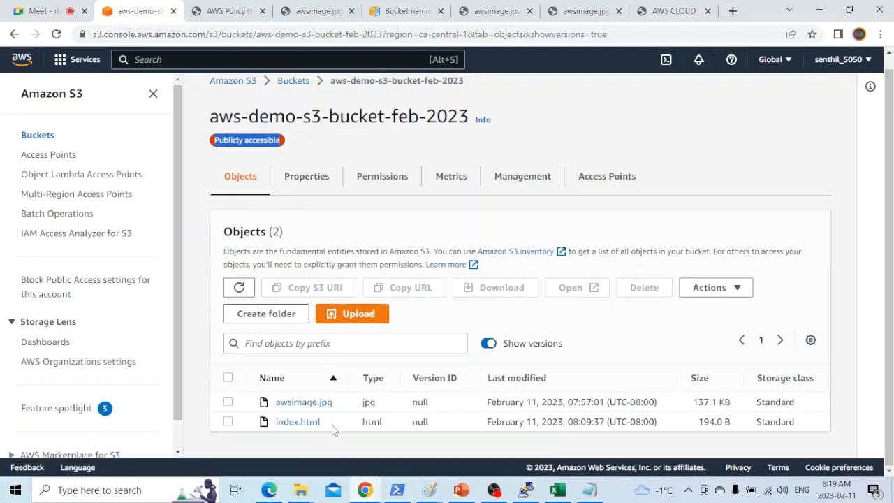
left_click(361, 318)
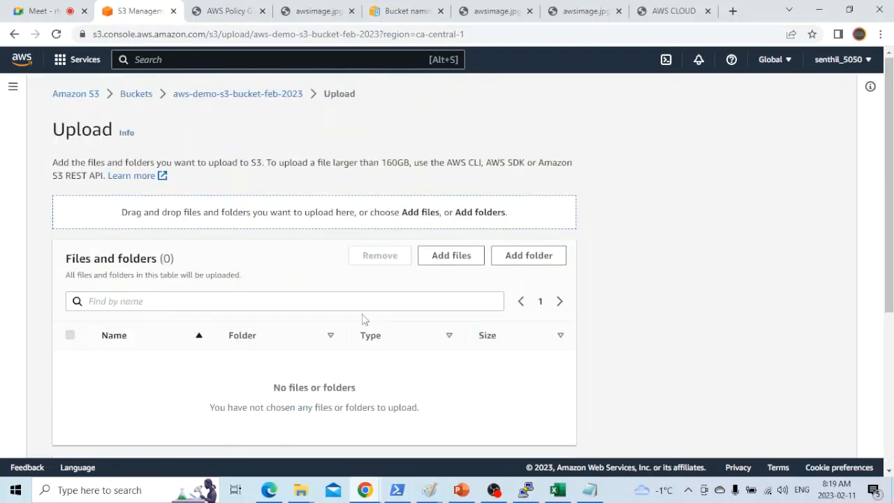
Drag awsimage from the File Explorer S3 folder onto the Upload page, adding awsimage.jpg (137.1 KB)
left_click(299, 491)
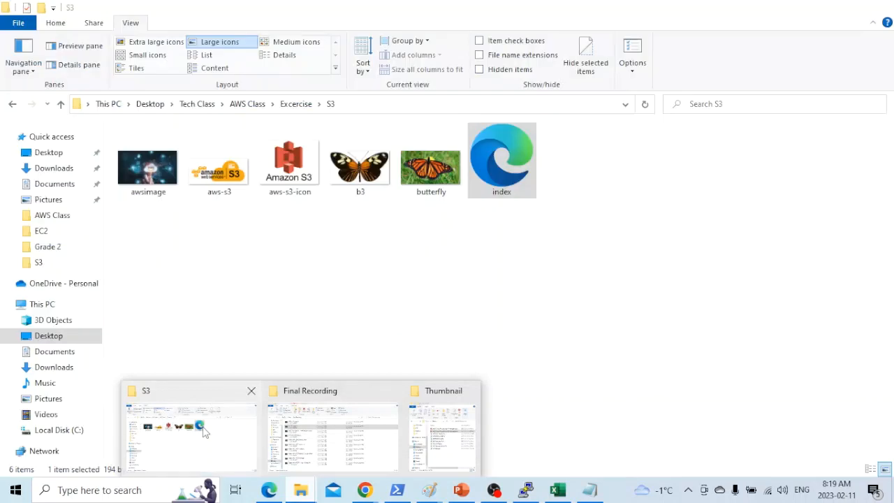
left_click(216, 424)
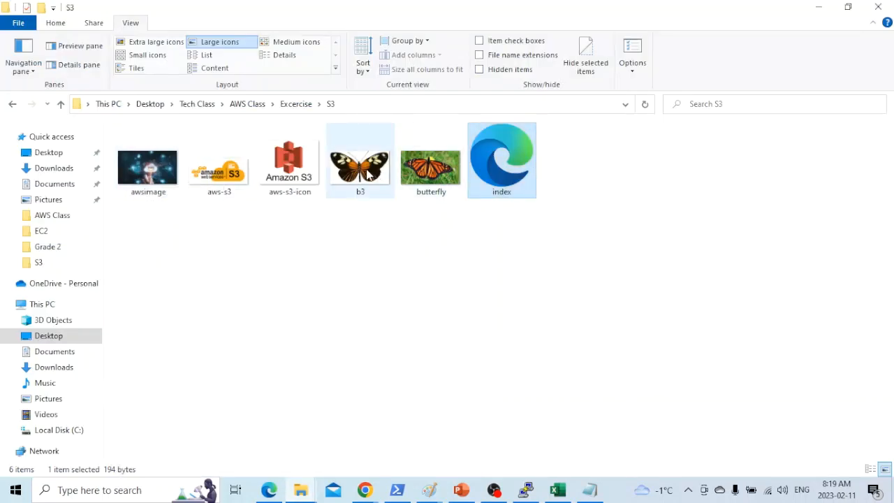
left_click_drag(153, 178, 381, 305)
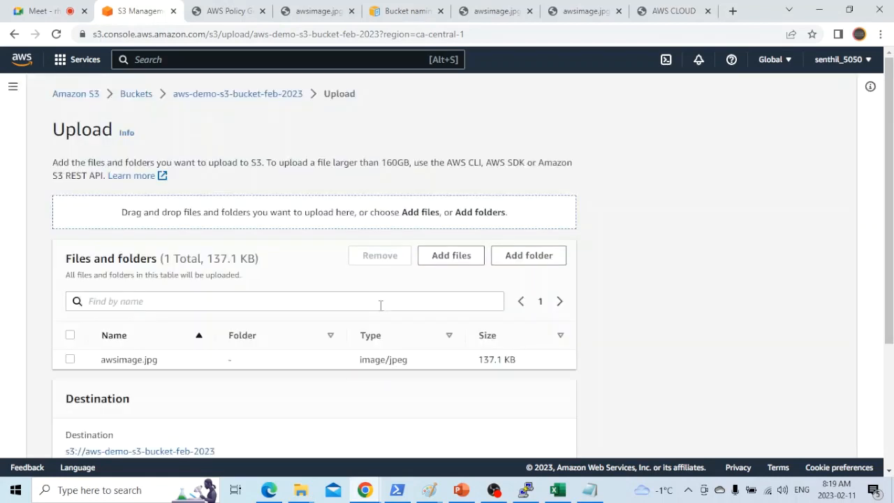
Upload awsimage.jpg to the bucket and close the upload status page
left_click_drag(890, 135, 890, 256)
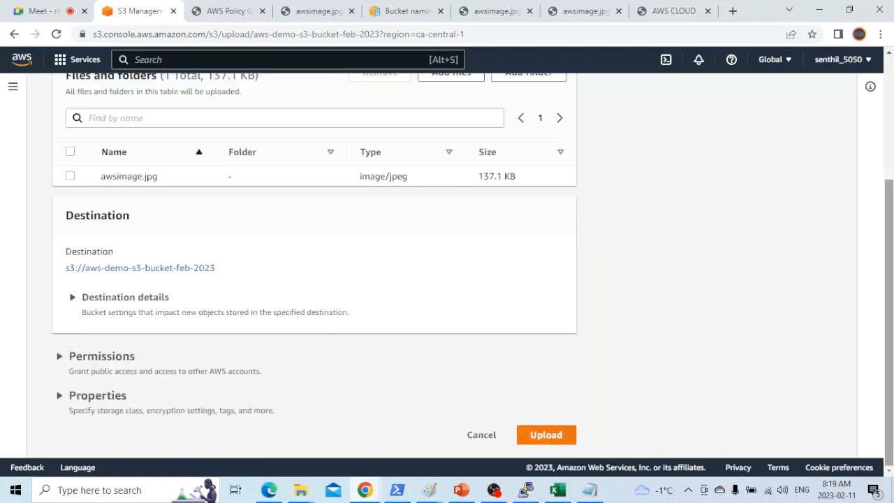
left_click(547, 436)
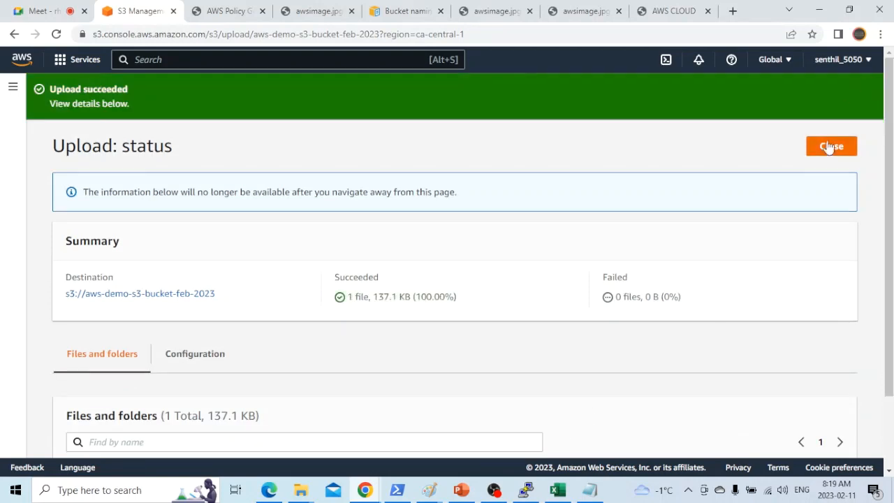
left_click(828, 148)
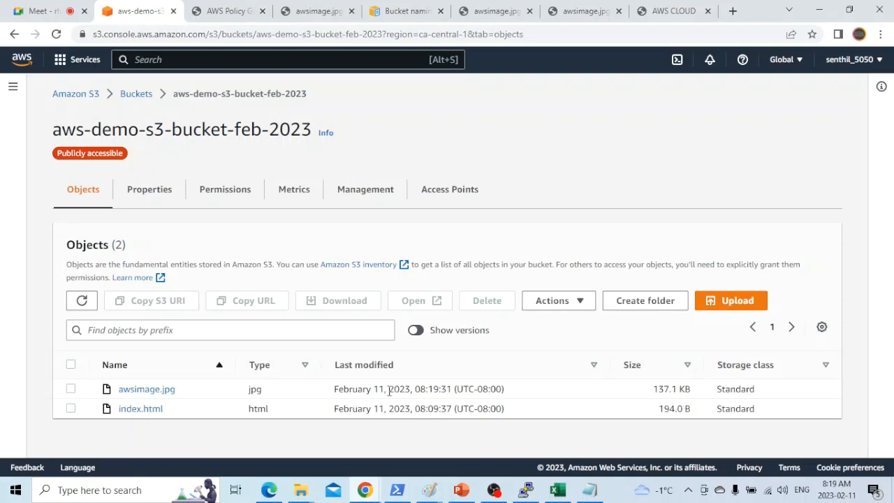
Show versions and compare the new awsimage.jpg version ID with the older null version
left_click_drag(414, 390, 457, 390)
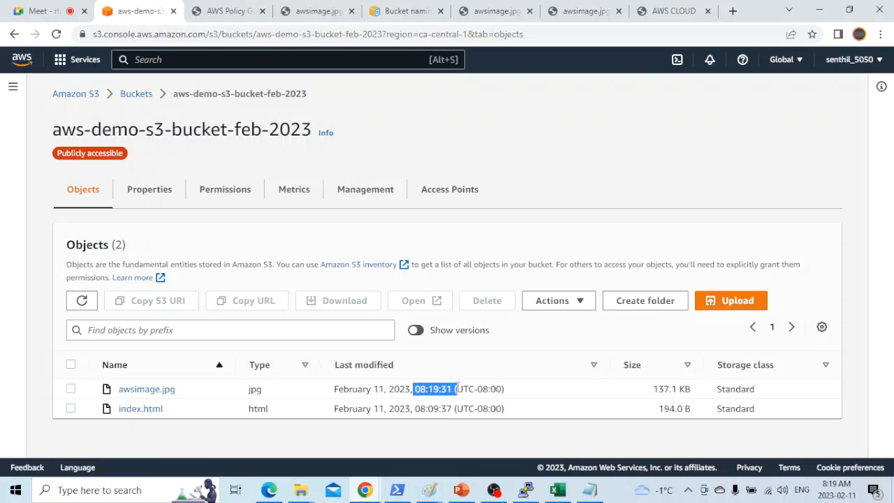
left_click(416, 330)
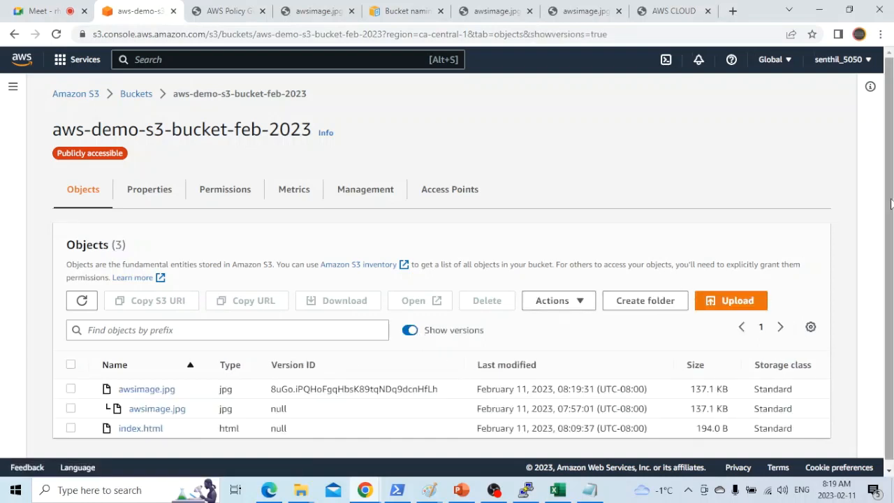
scroll(889, 201, "down", 1)
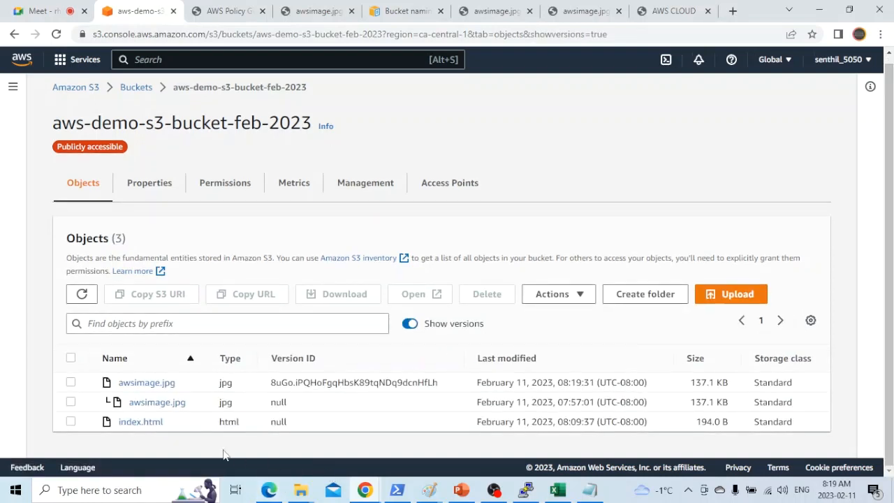
double_click(278, 403)
left_click_drag(270, 386, 438, 381)
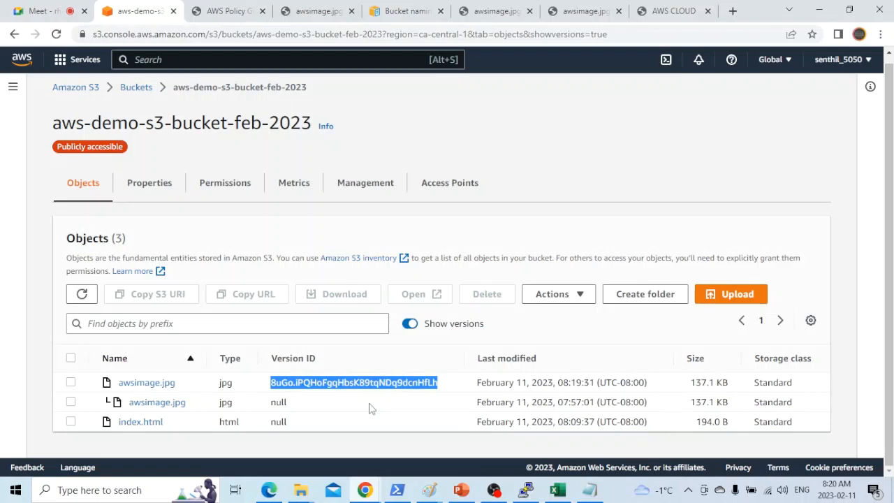
Permanently delete the null-version awsimage.jpg, confirming with 'permanently delete', then close the status page
left_click(71, 403)
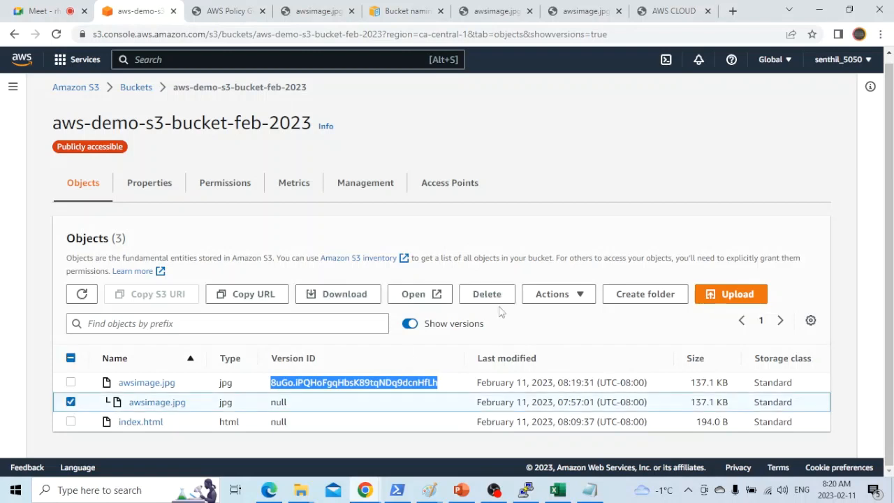
left_click(478, 297)
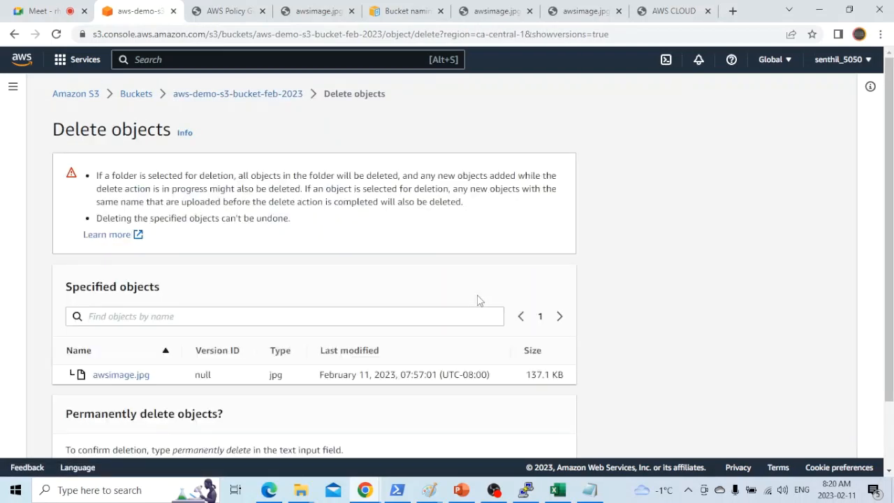
scroll(873, 280, "down", 2)
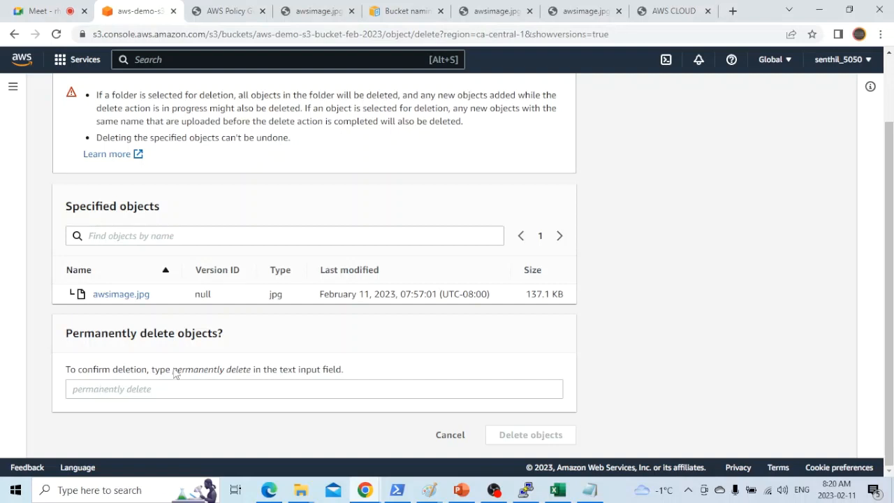
left_click_drag(173, 370, 250, 375)
key("ctrl+c")
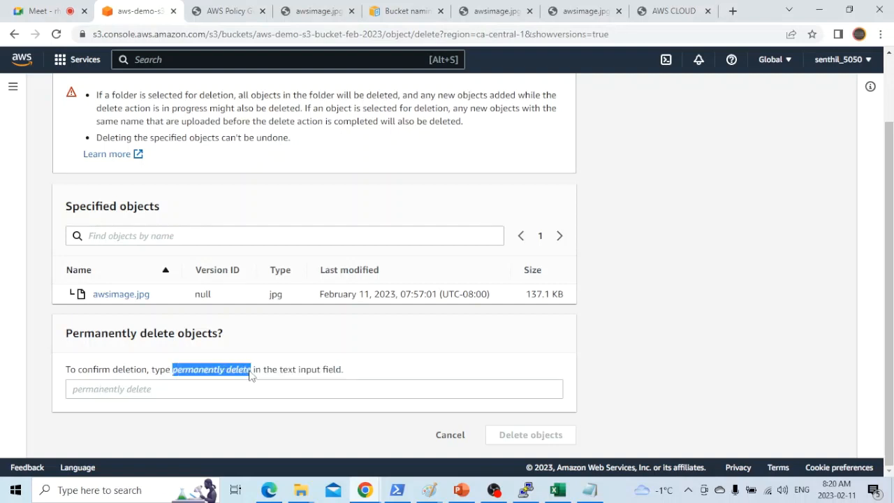
left_click(200, 396)
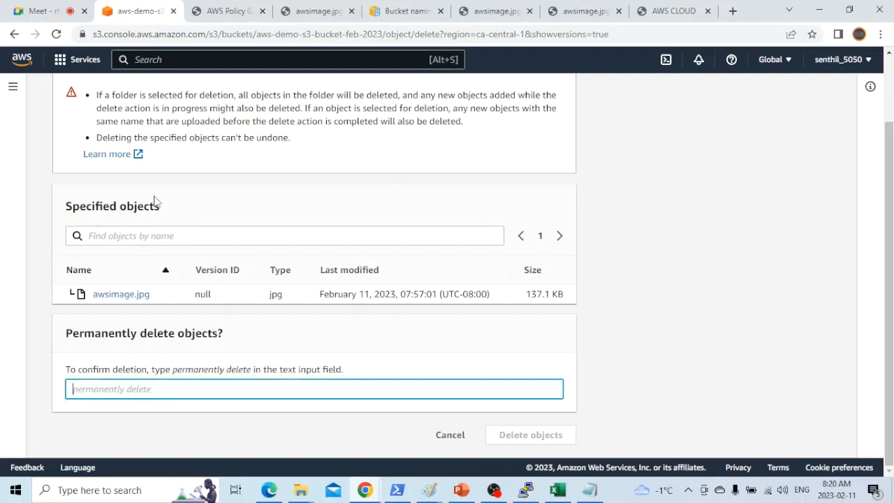
key("ctrl+v")
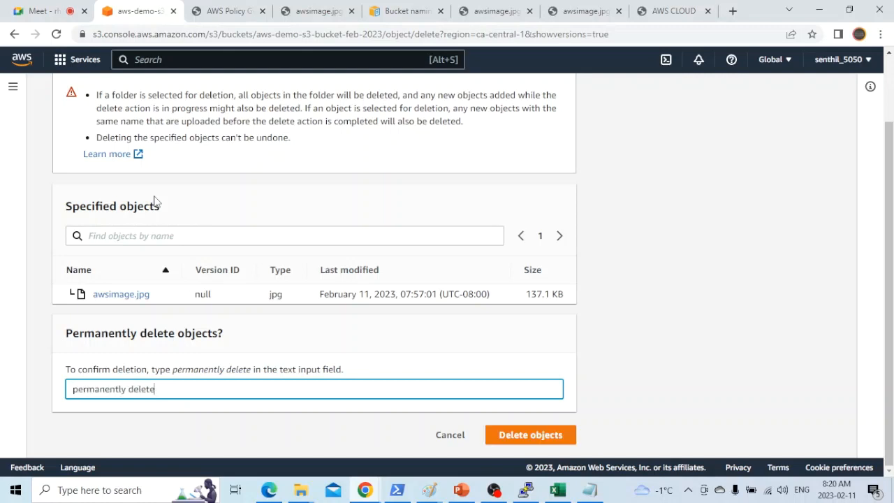
left_click(515, 440)
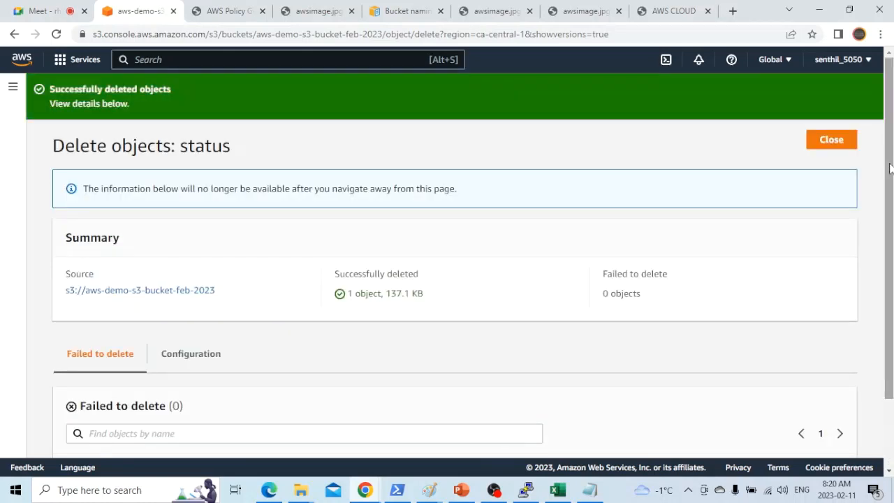
scroll(888, 172, "down", 2)
scroll(887, 120, "up", 2)
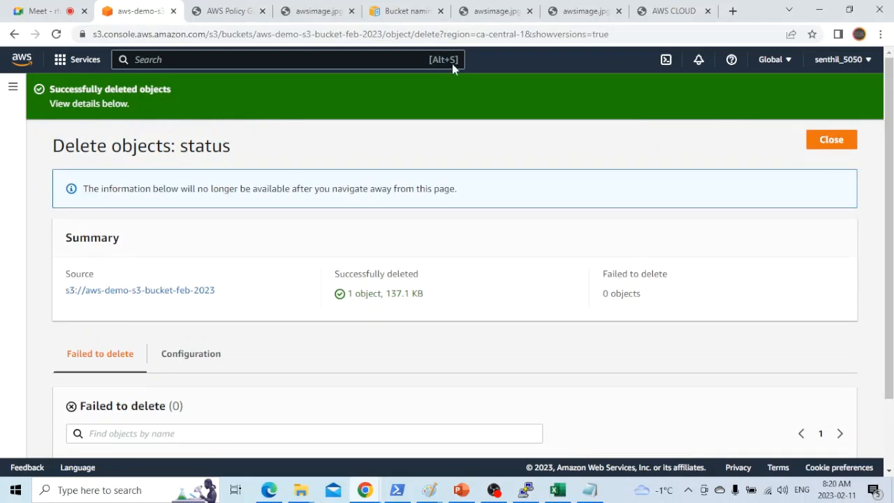
left_click(822, 150)
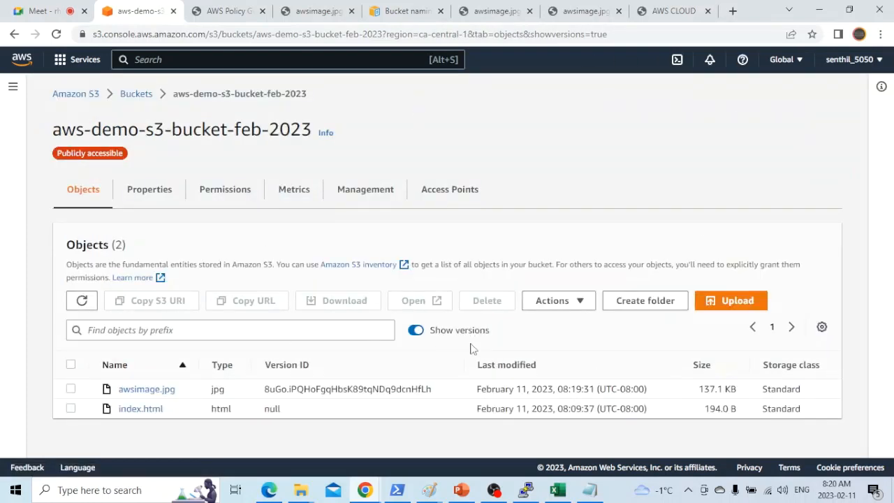
left_click(414, 332)
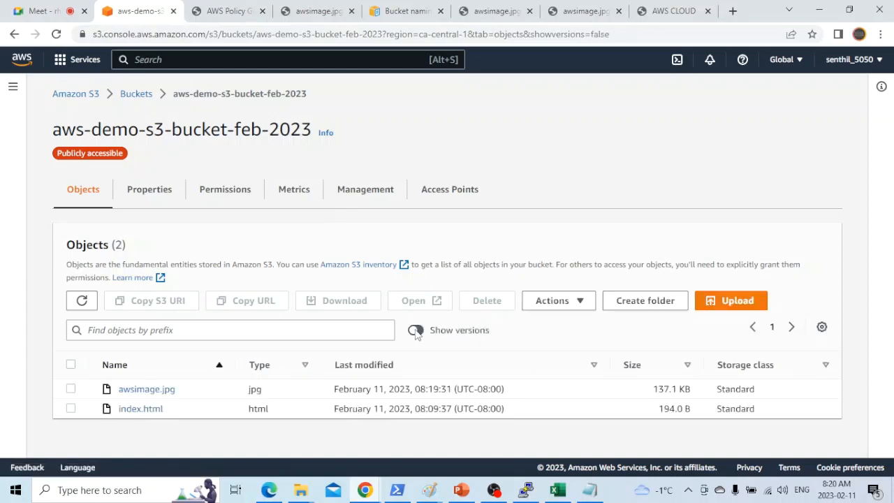
left_click(416, 334)
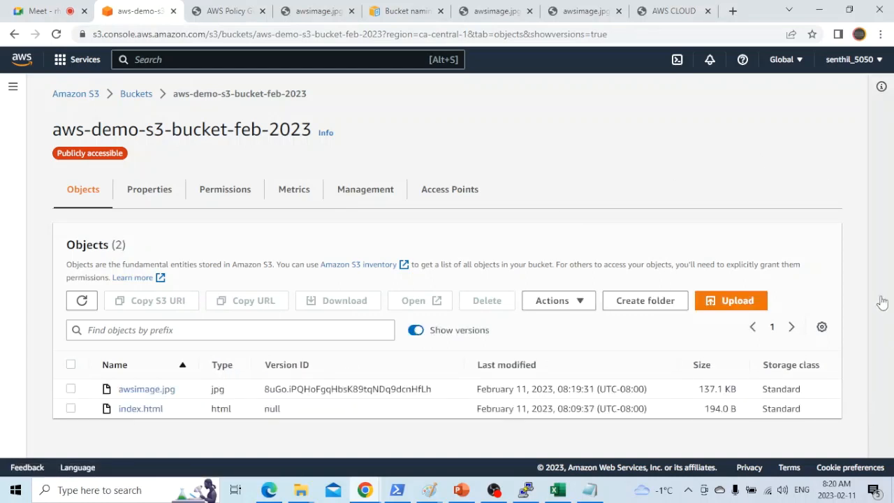
left_click(126, 390)
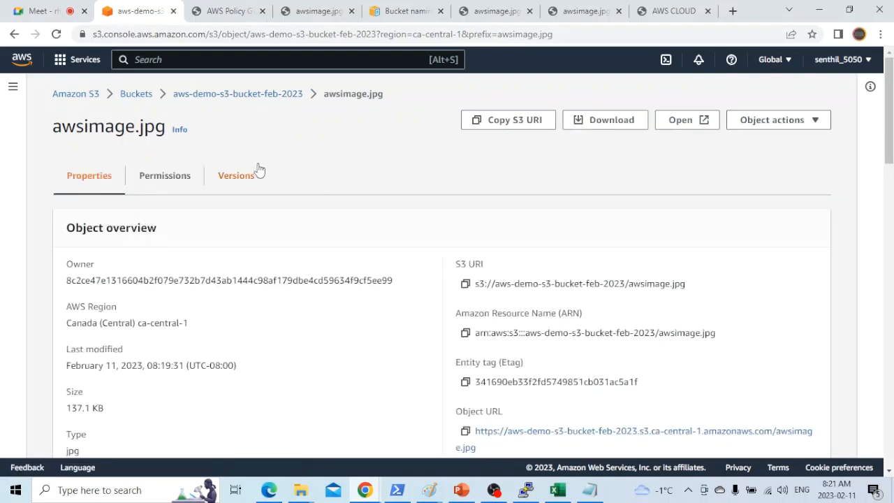
left_click(236, 181)
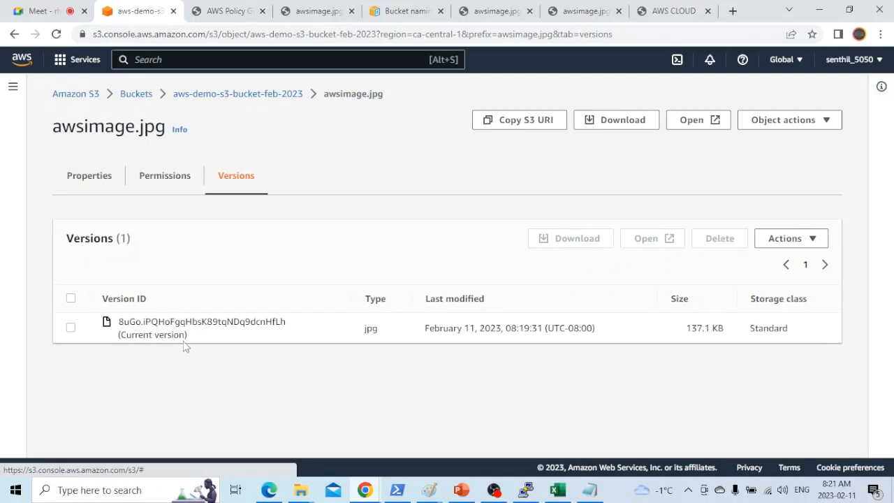
left_click_drag(189, 336, 110, 328)
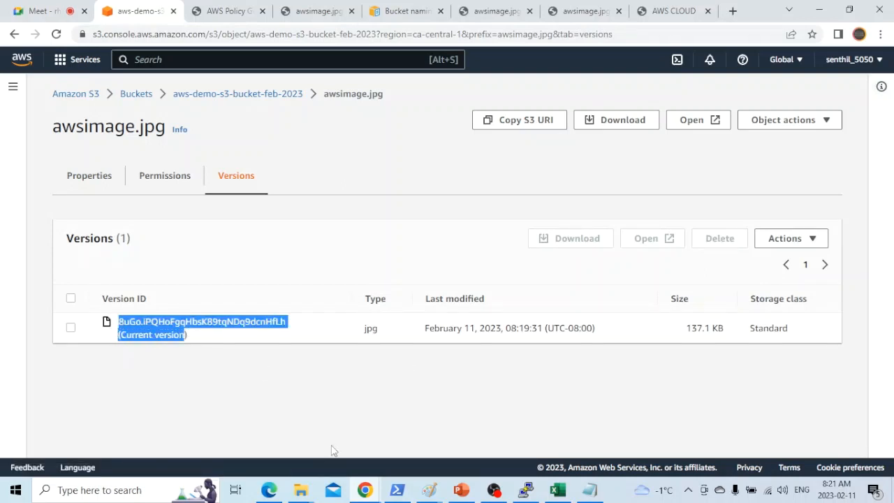
left_click(158, 183)
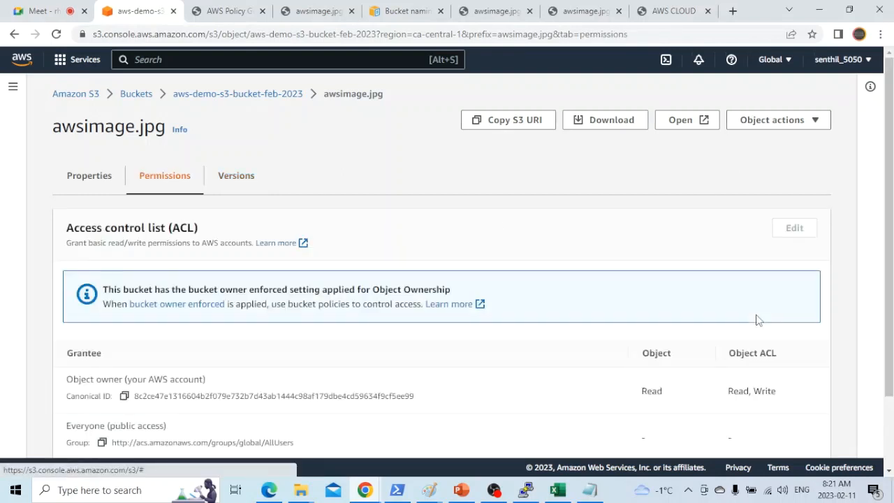
left_click_drag(890, 176, 890, 250)
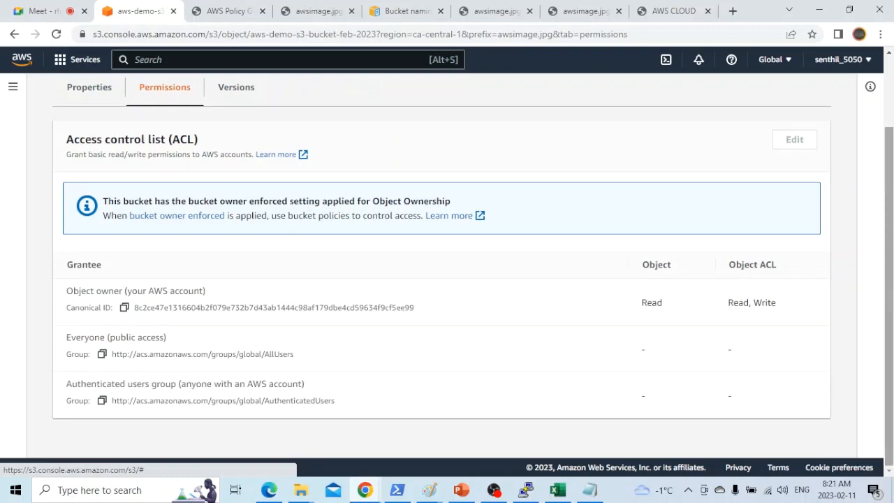
scroll(873, 174, "up", 2)
left_click(93, 183)
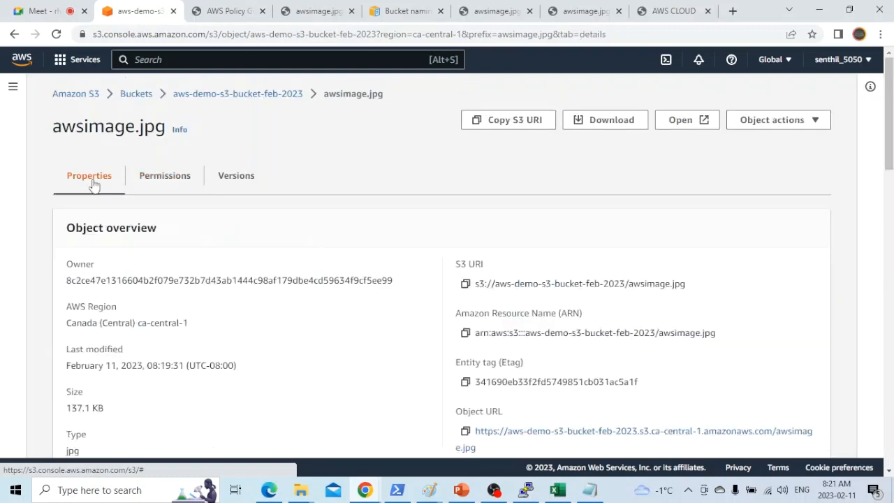
left_click_drag(890, 137, 879, 90)
left_click(242, 98)
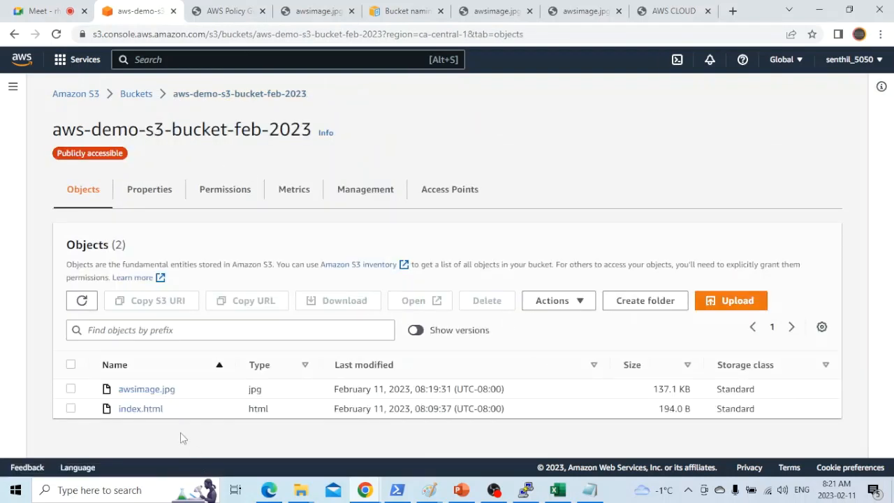
Show all object versions and bring awsimage from the local S3 folder over to the console
left_click(425, 331)
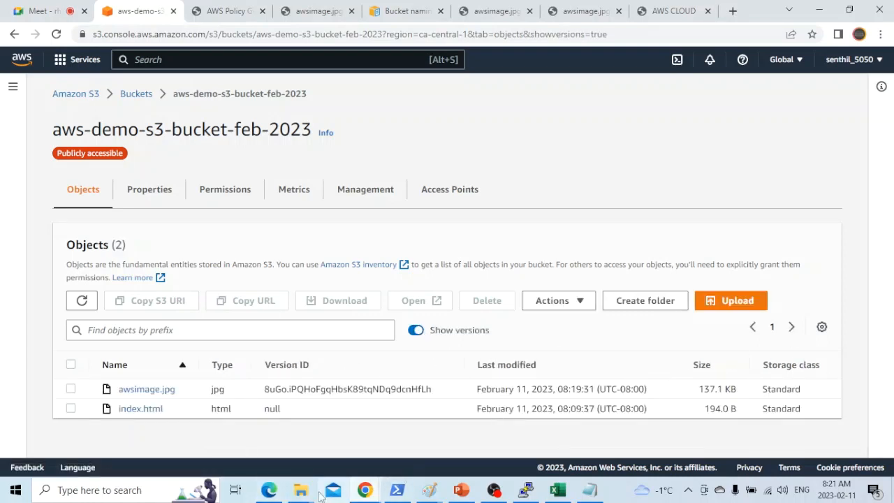
mouse_move(301, 493)
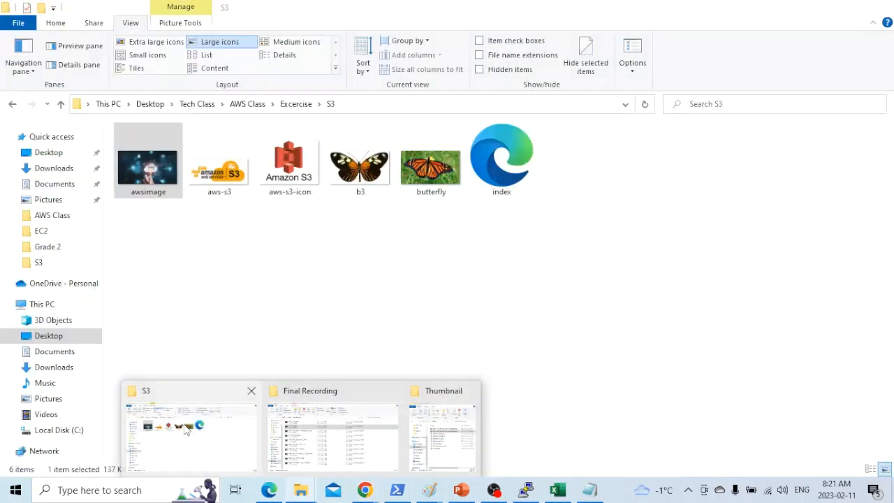
left_click(188, 430)
left_click_drag(171, 177, 296, 376)
mouse_move(364, 489)
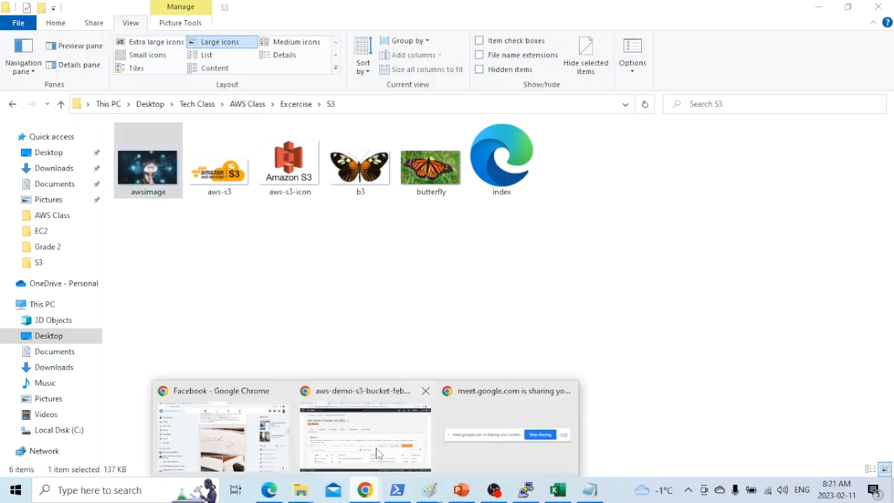
left_click(337, 417)
Add awsimage from the local S3 folder to a new upload and upload awsimage.jpg (137.1 KB)
left_click(727, 306)
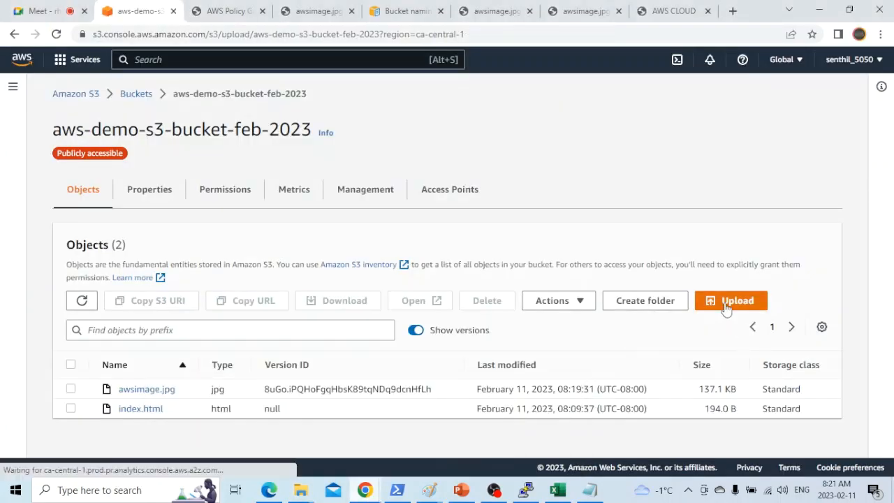
mouse_move(302, 490)
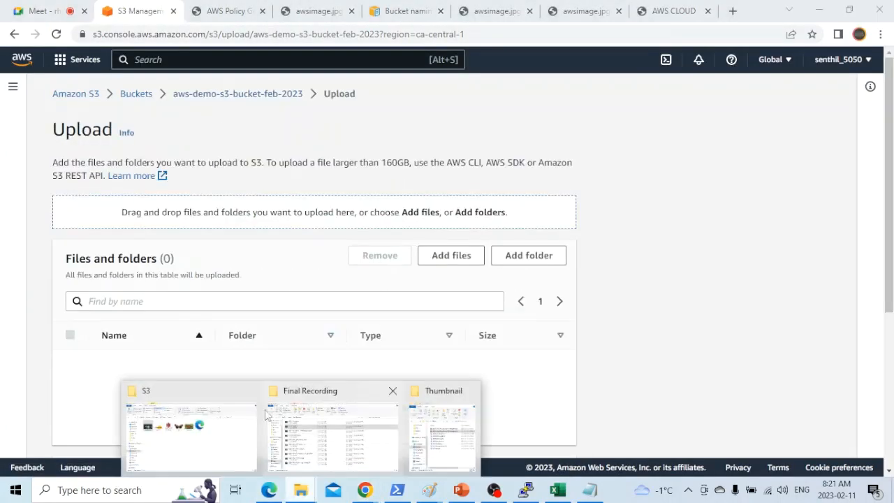
left_click(206, 447)
left_click_drag(150, 175, 353, 374)
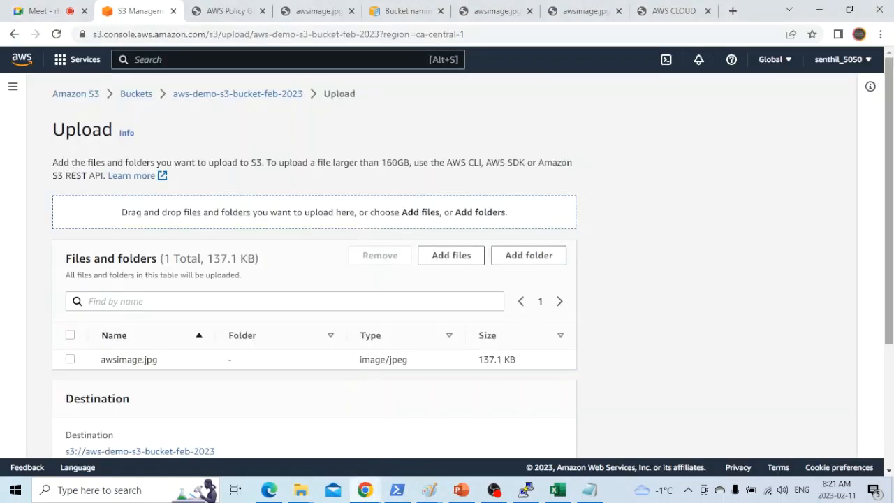
left_click_drag(892, 189, 892, 324)
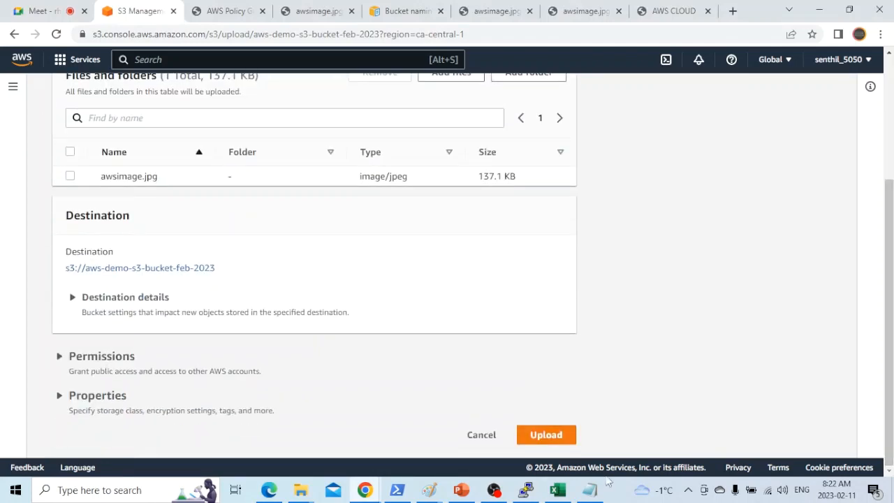
left_click(539, 435)
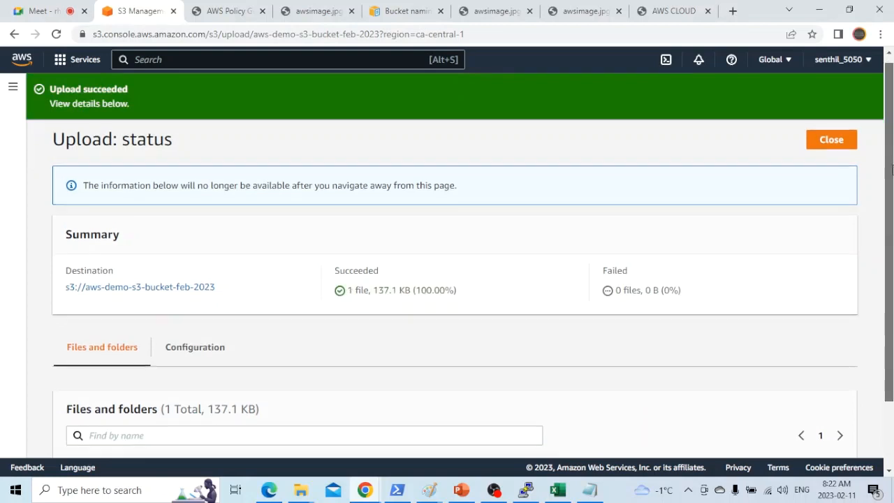
scroll(892, 169, "down", 1)
scroll(892, 170, "up", 2)
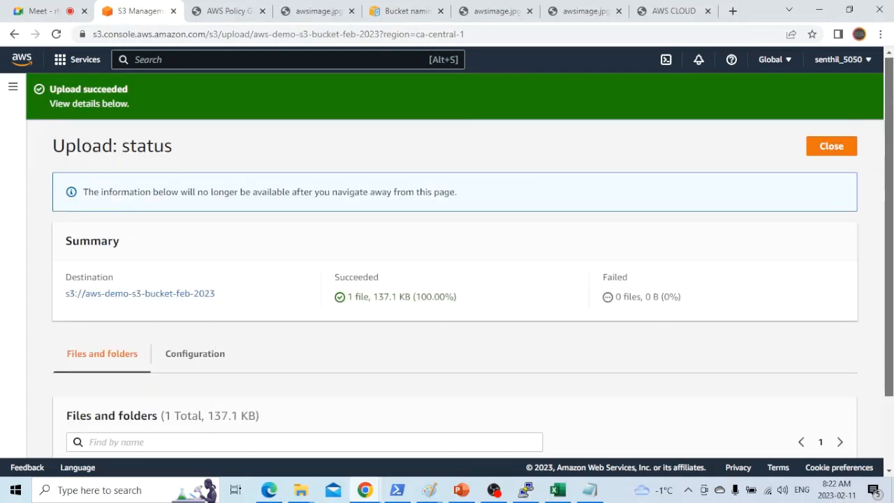
left_click(831, 146)
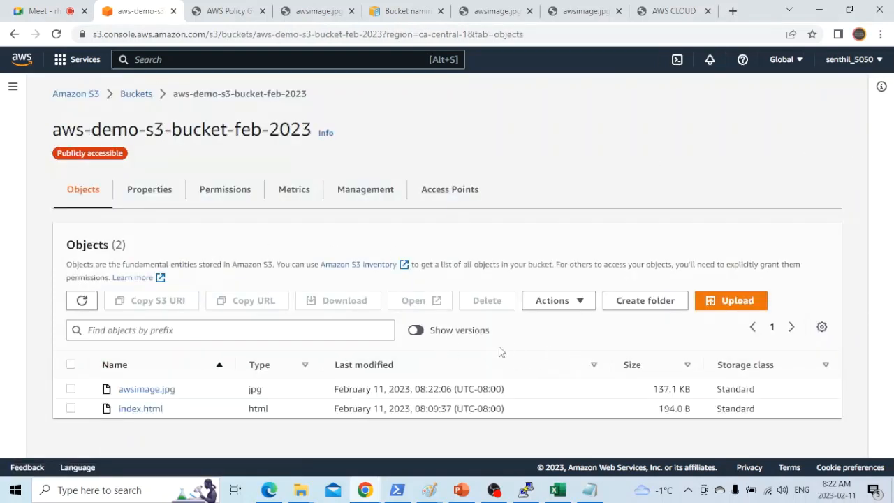
Show versions, tick the newest awsimage.jpg version (08:22:06), and open the Actions menu
left_click(417, 331)
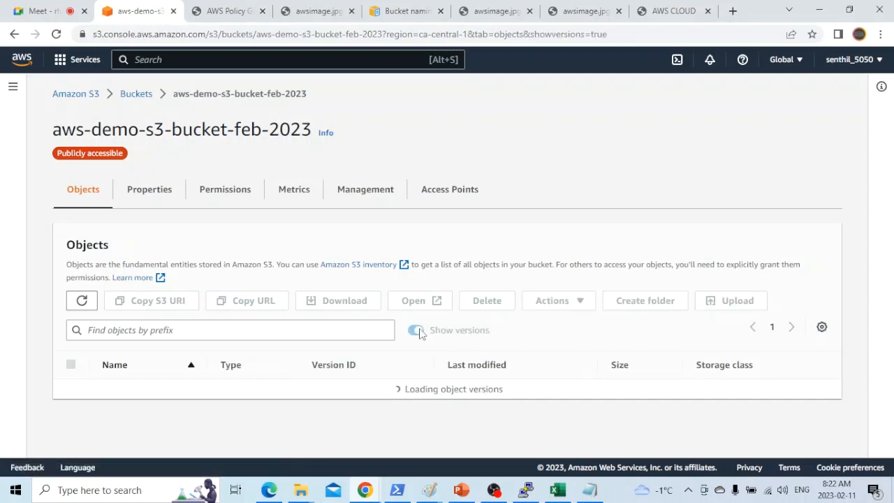
scroll(892, 267, "down", 1)
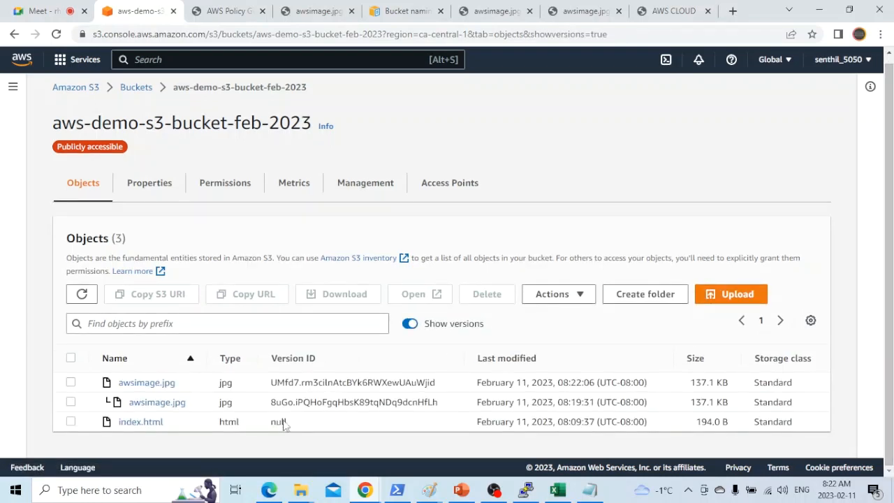
left_click_drag(272, 402, 440, 407)
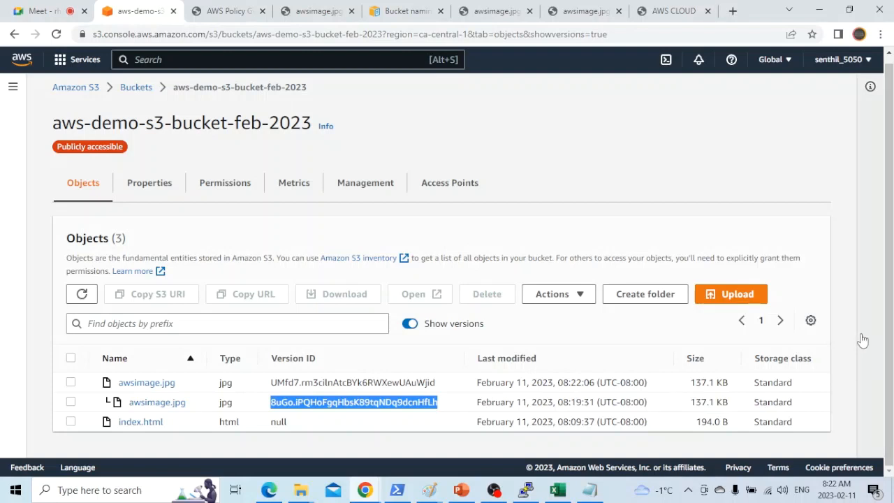
left_click(565, 297)
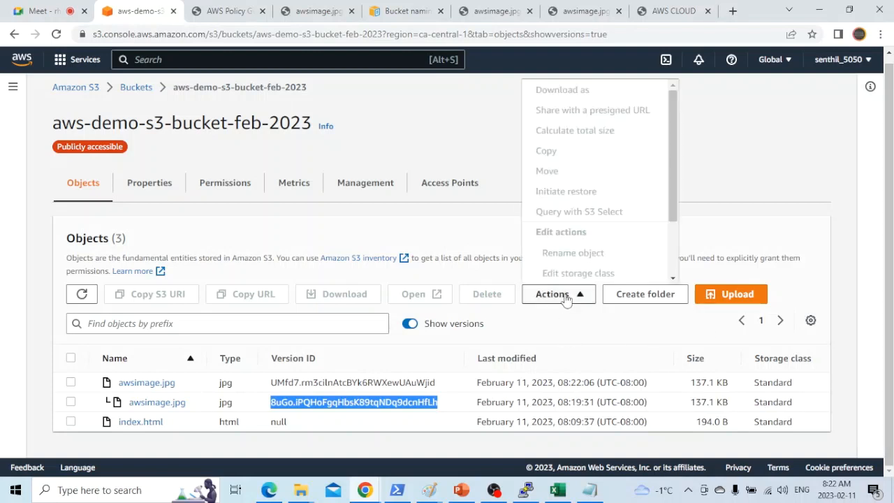
left_click_drag(671, 119, 670, 132)
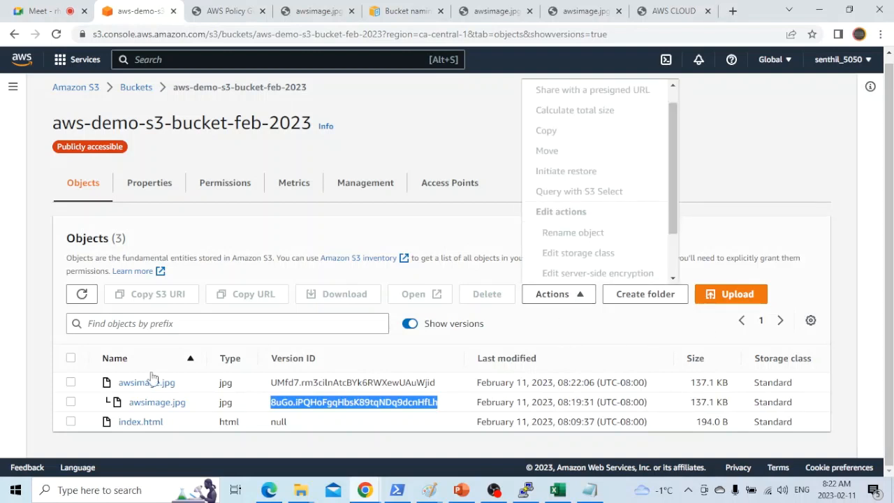
left_click(70, 382)
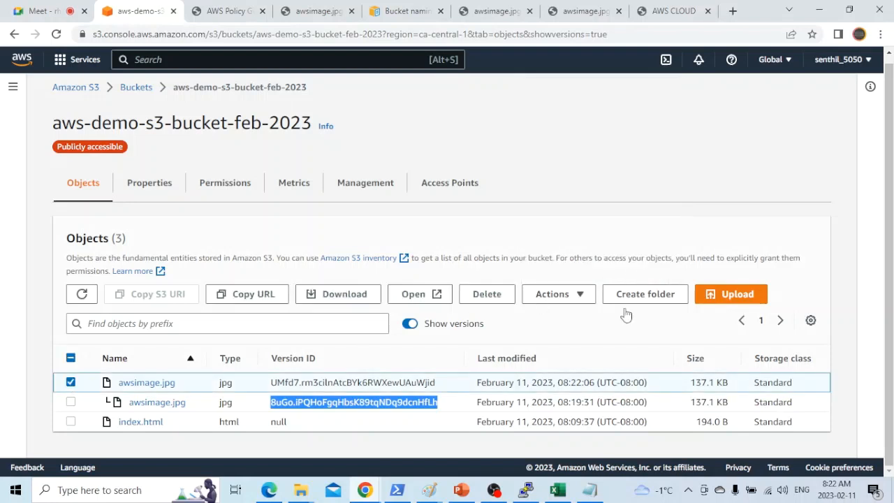
left_click(558, 294)
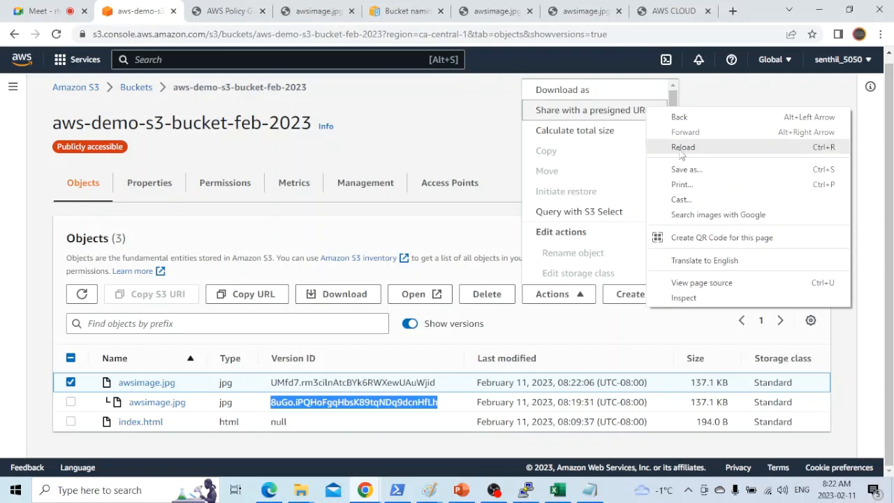
Create a presigned URL for awsimage.jpg that expires after 5 minutes
left_click(595, 115)
left_click(595, 112)
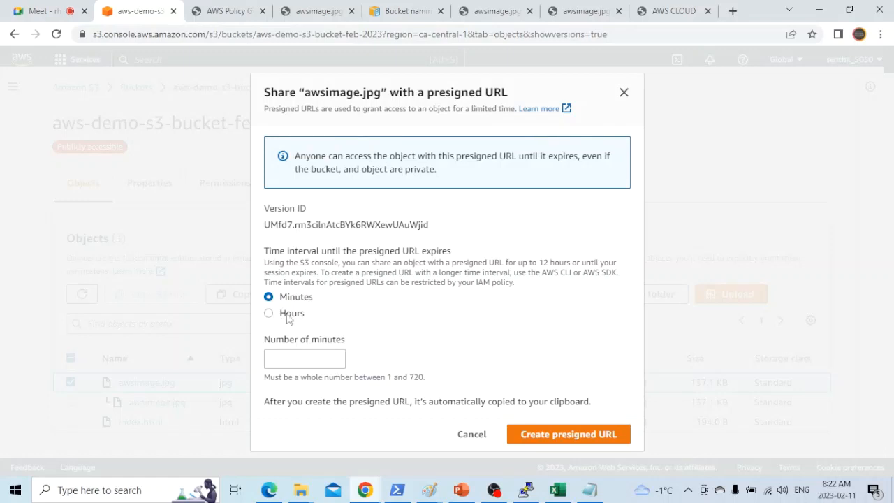
left_click(334, 356)
left_click(333, 357)
left_click(334, 357)
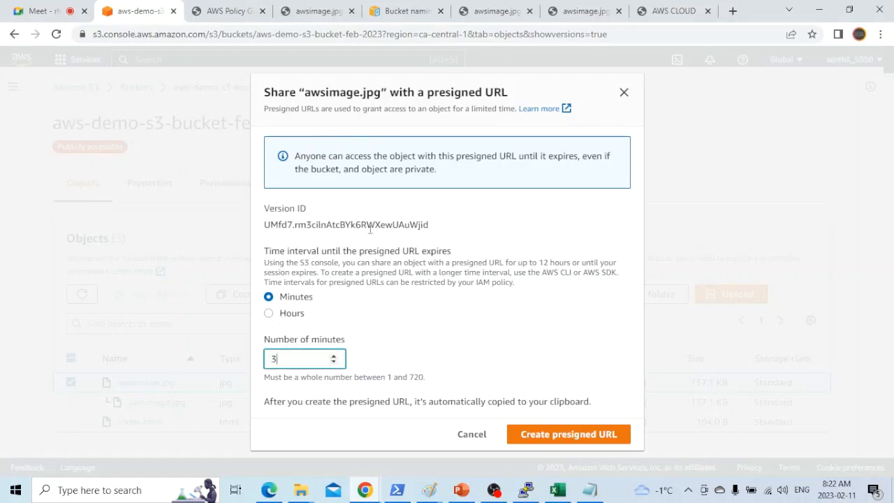
left_click(334, 356)
left_click(333, 356)
left_click_drag(381, 377, 435, 381)
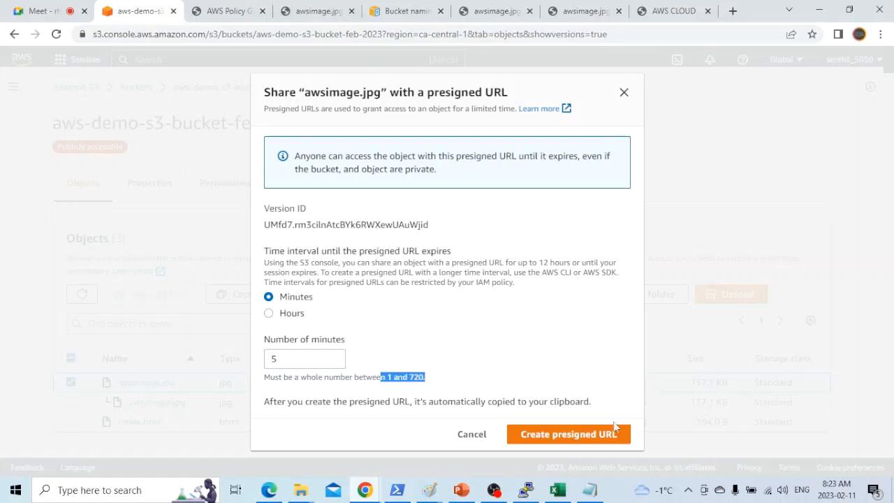
left_click(576, 434)
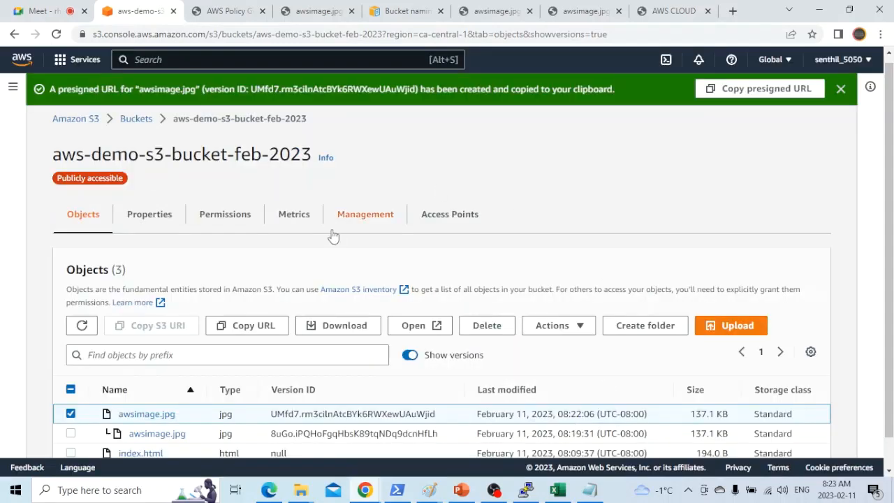
Copy the presigned URL, load it in a new tab to view the image, then return
left_click(747, 93)
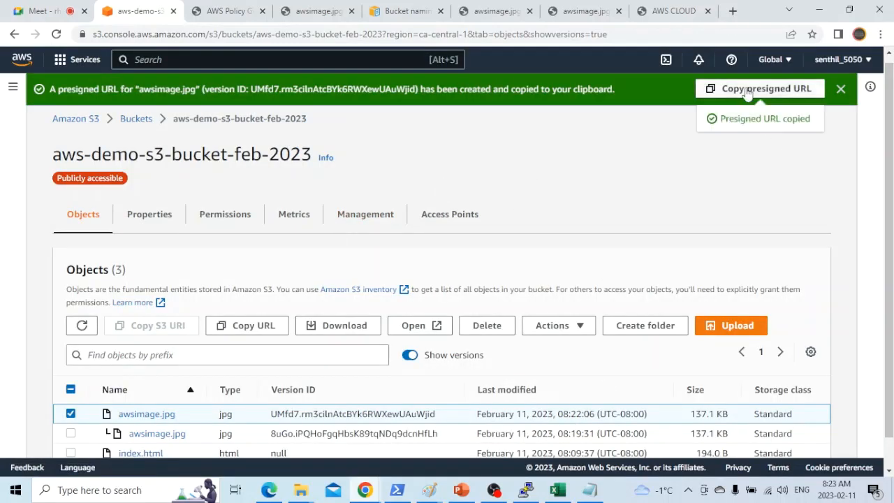
left_click(733, 12)
key("ctrl+v")
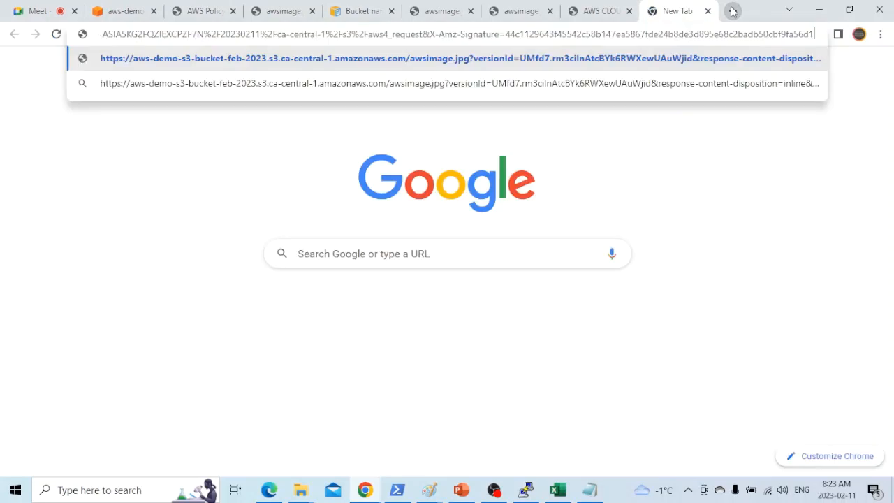
key("Return")
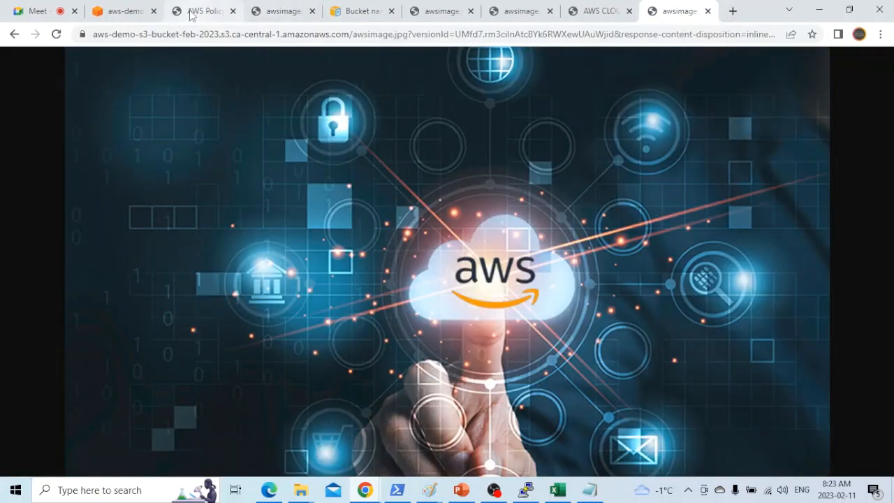
left_click(119, 13)
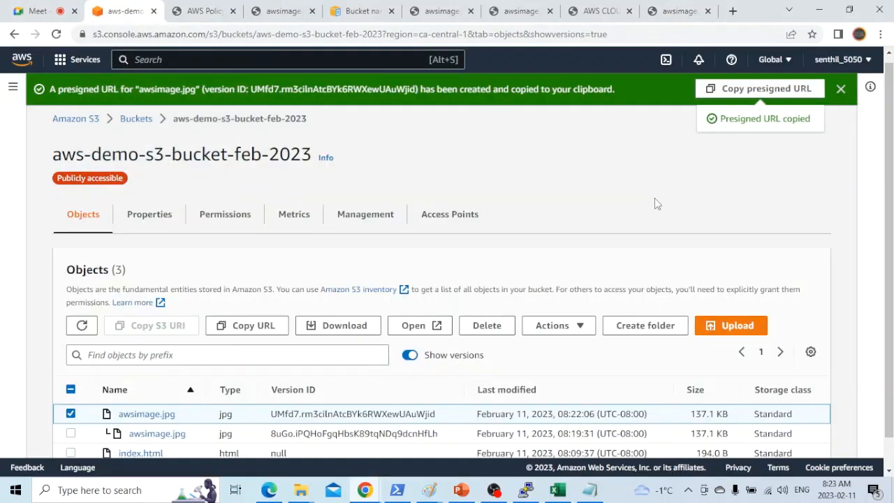
Dismiss the presigned URL banner and close the AWS Session#6 tab
left_click(842, 90)
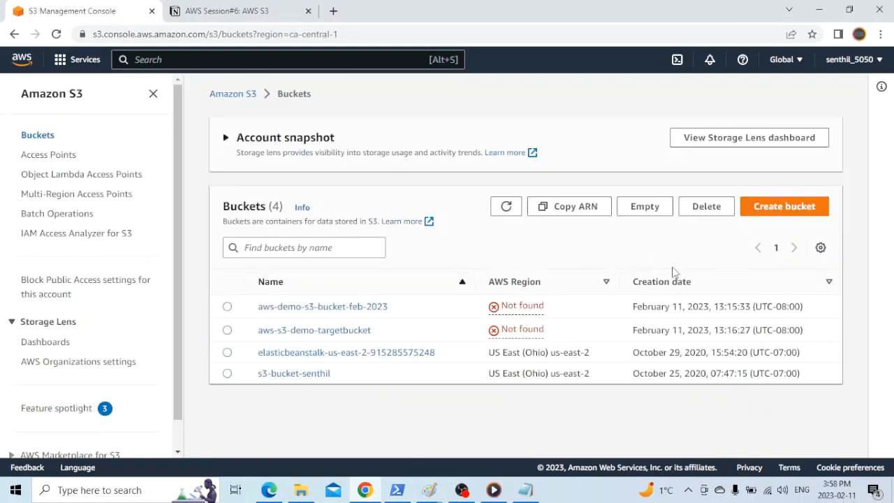
left_click(308, 11)
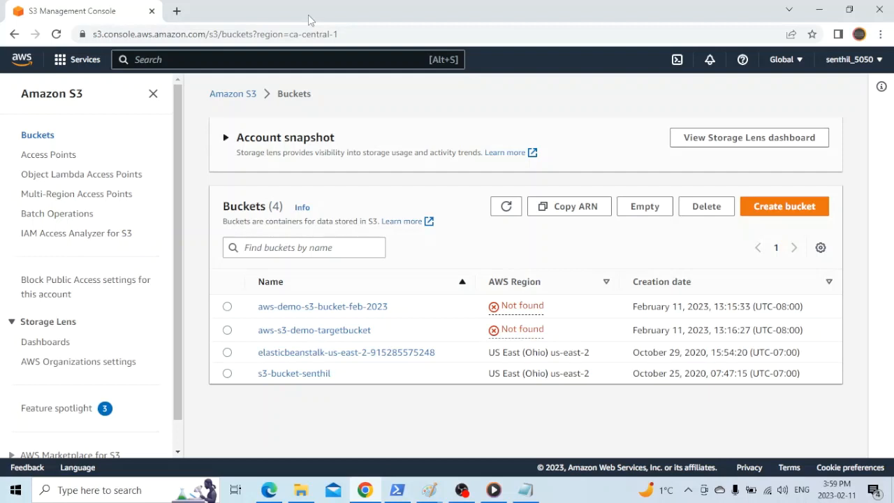
Create the aws-s3-source-bucket-v1 bucket with Bucket Versioning set to Enable
left_click(785, 210)
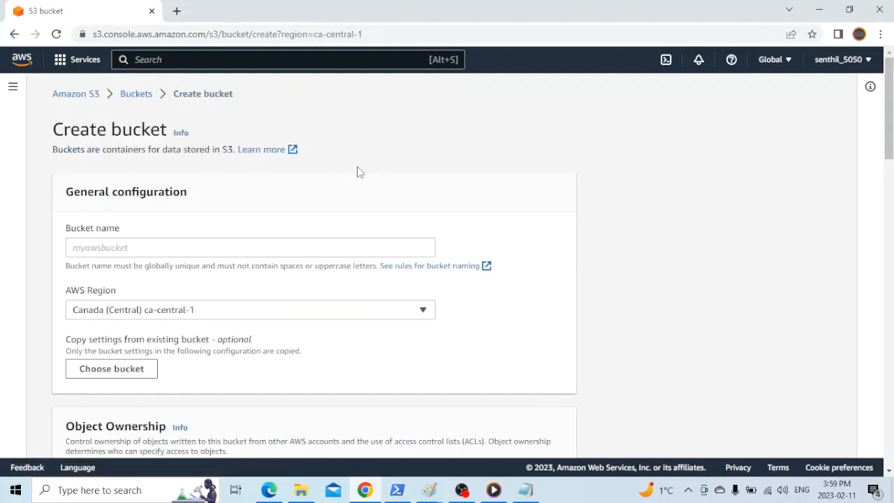
left_click(130, 248)
type("aws")
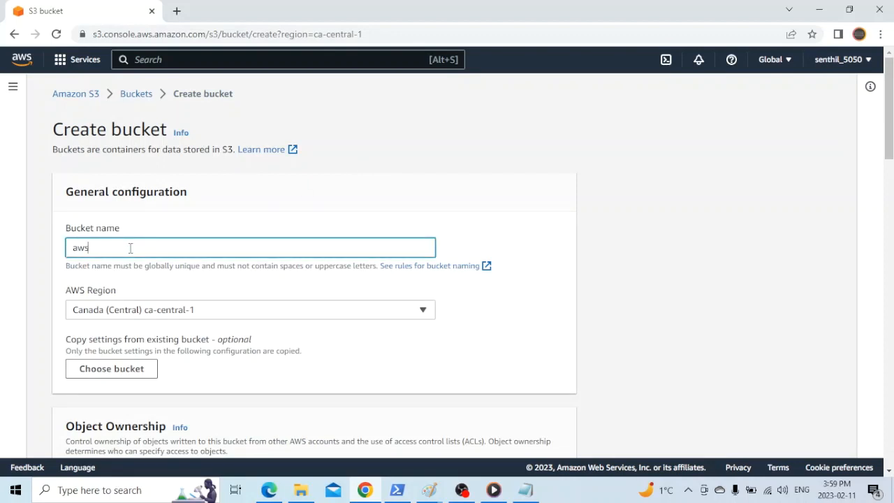
type("-s3-source-bucket-v1")
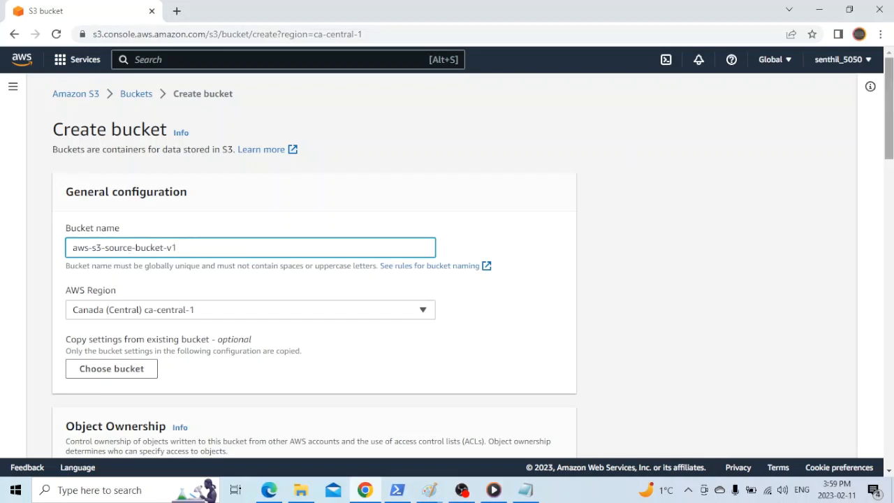
scroll(893, 99, "down", 3)
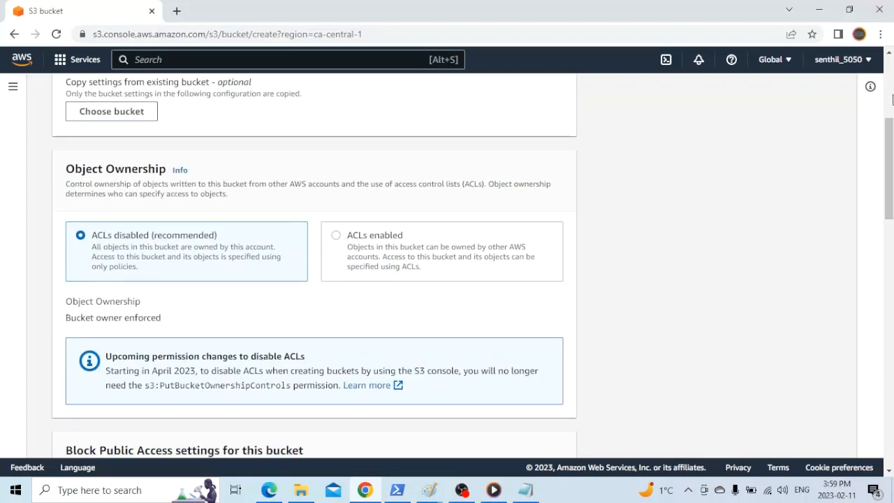
left_click_drag(892, 143, 891, 331)
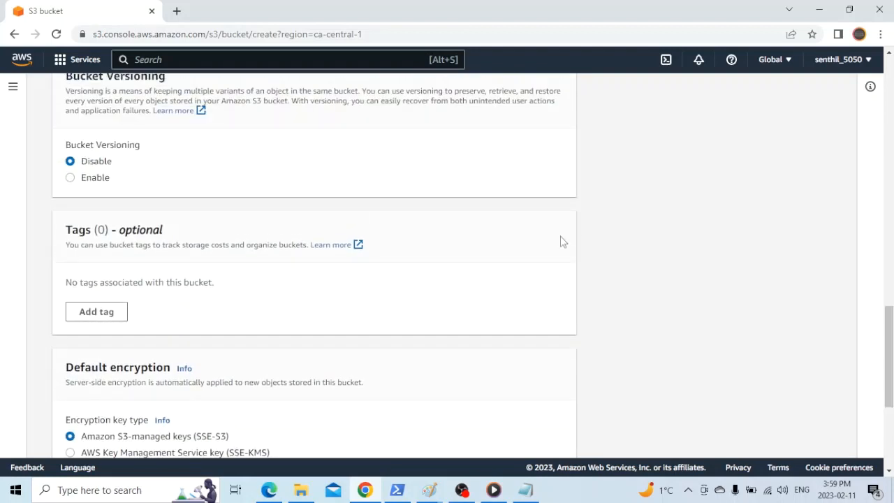
left_click(70, 179)
left_click_drag(888, 338, 889, 394)
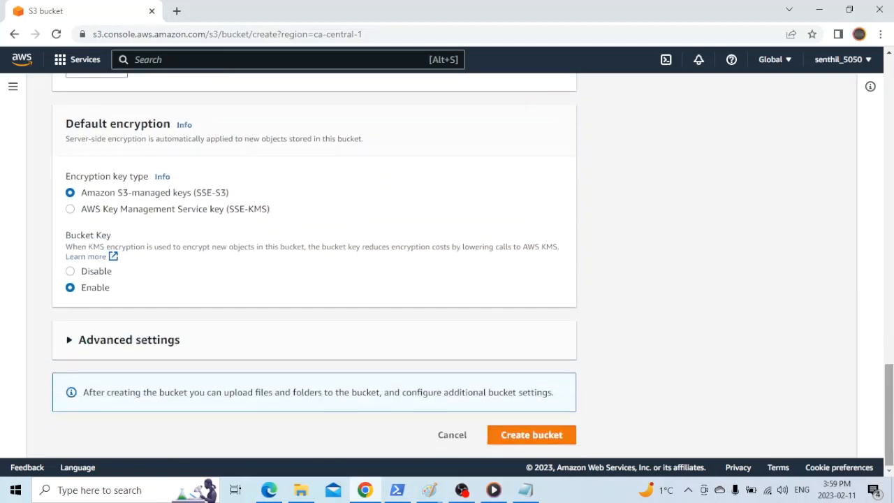
left_click(517, 437)
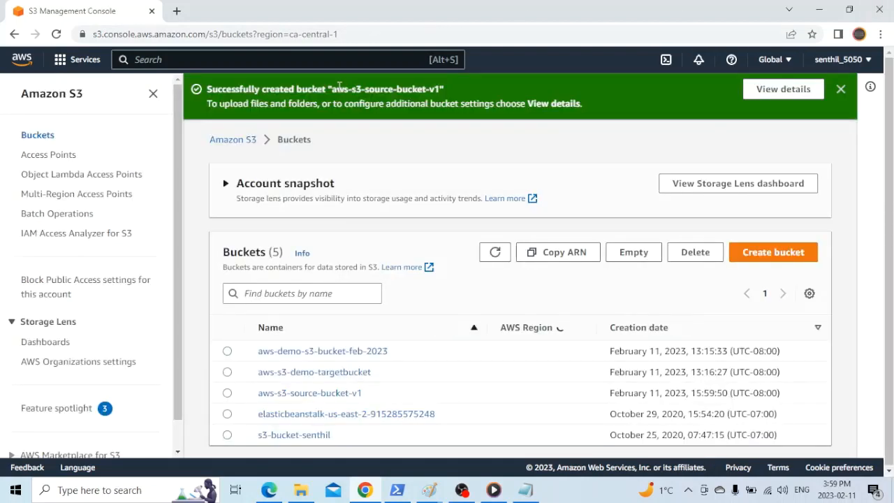
left_click_drag(332, 88, 438, 86)
key("ctrl+c")
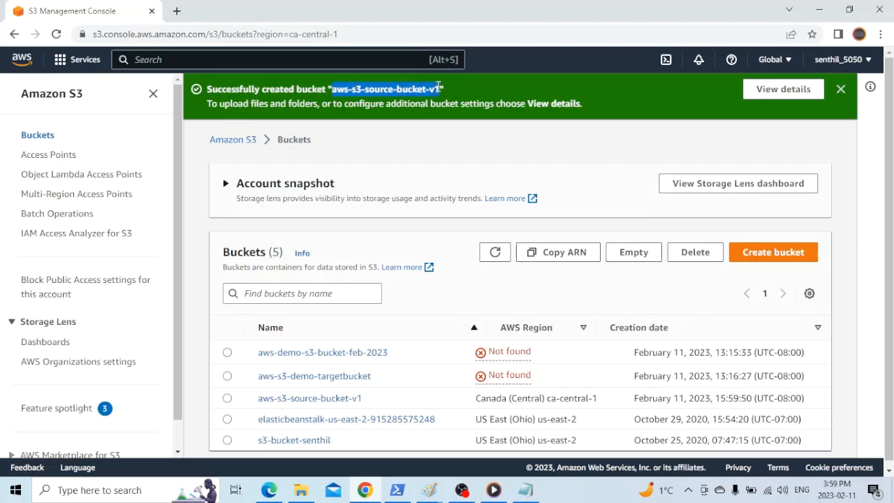
Start a new bucket named aws-s3-target-bucket-v1 in US East (N. Virginia) us-east-1
left_click(757, 252)
left_click(68, 248)
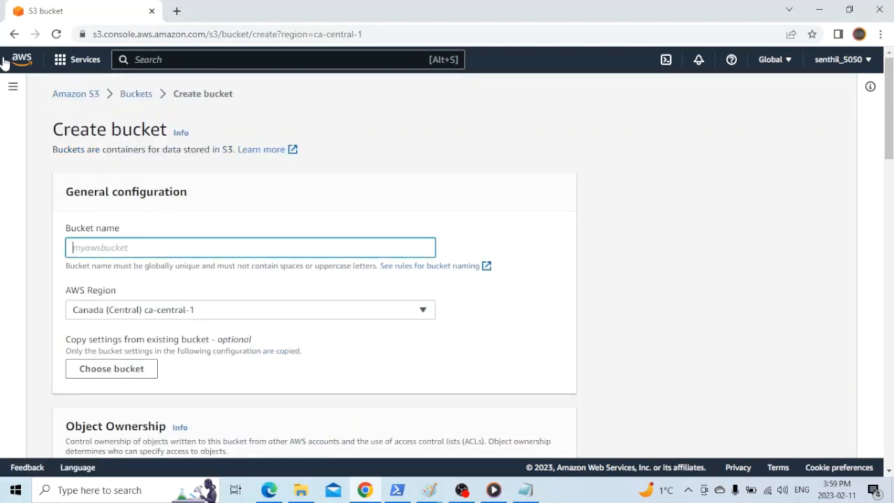
key("ctrl+v")
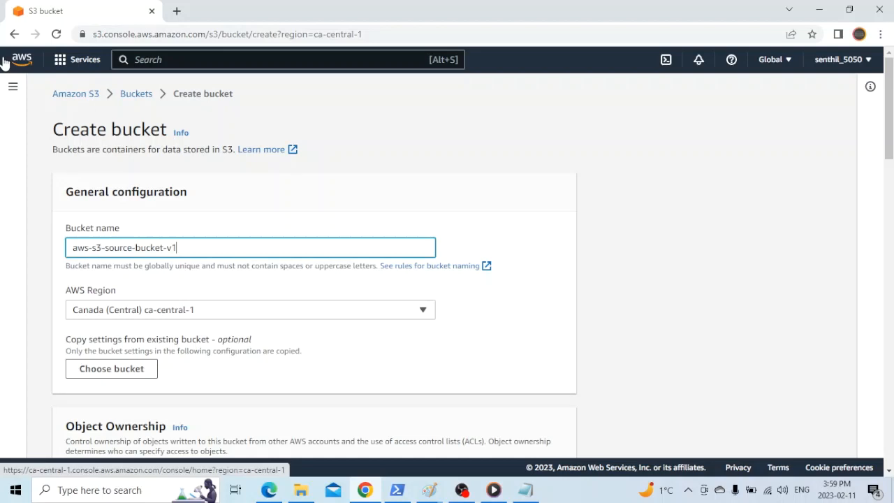
double_click(117, 247)
type("target")
left_click(116, 311)
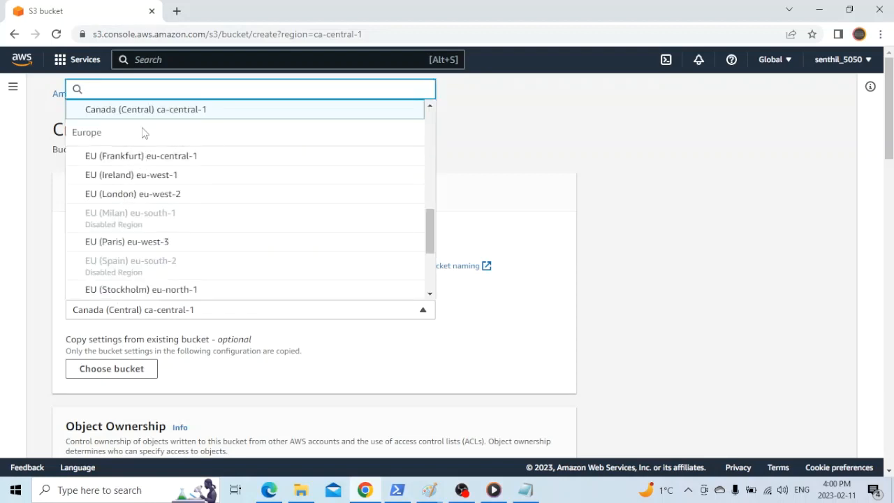
type("us")
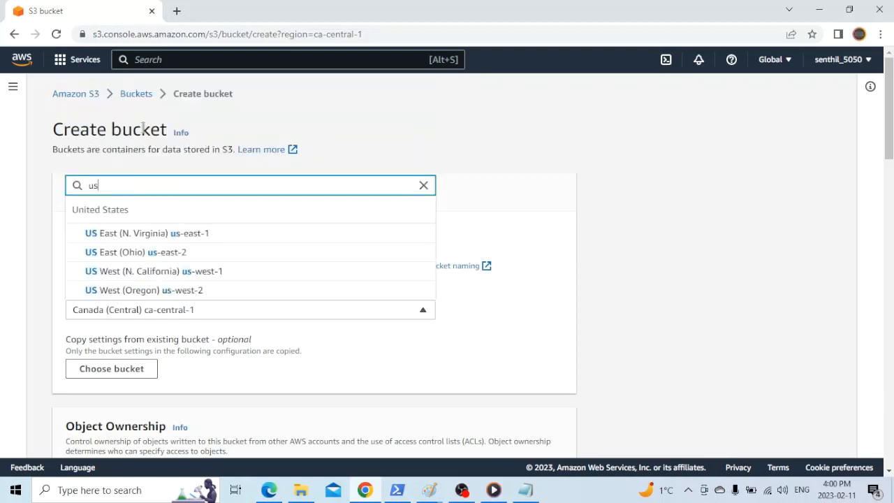
left_click(168, 233)
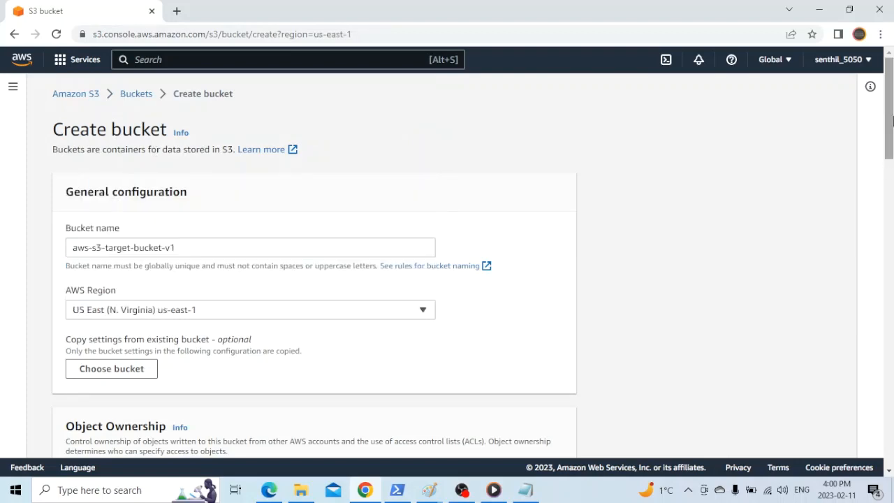
Enable Bucket Versioning and create the target bucket
left_click_drag(891, 115, 880, 345)
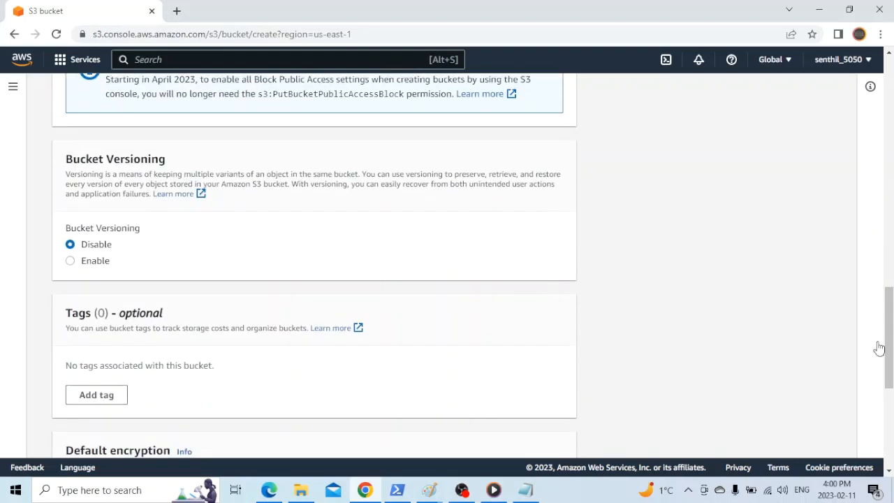
left_click(70, 261)
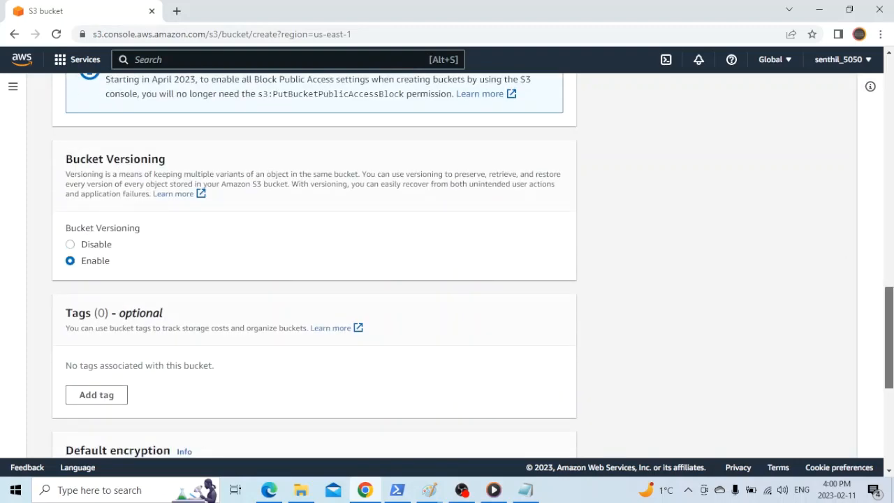
left_click_drag(889, 335, 889, 412)
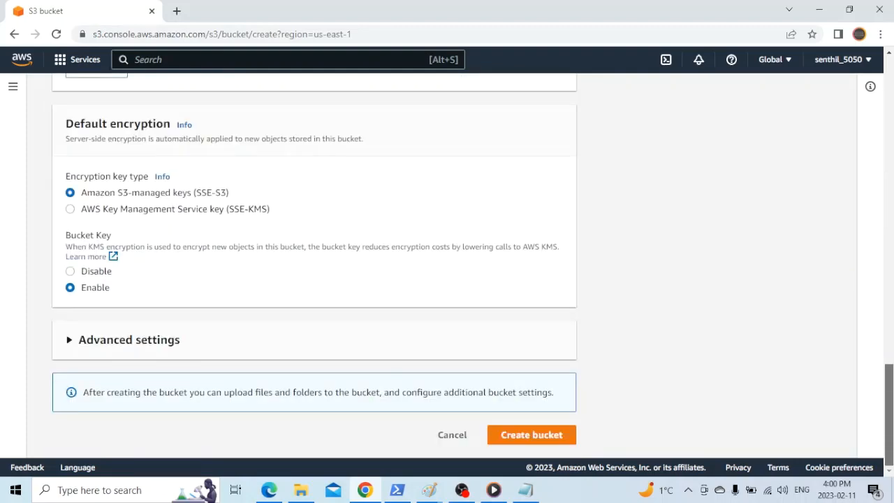
left_click(537, 440)
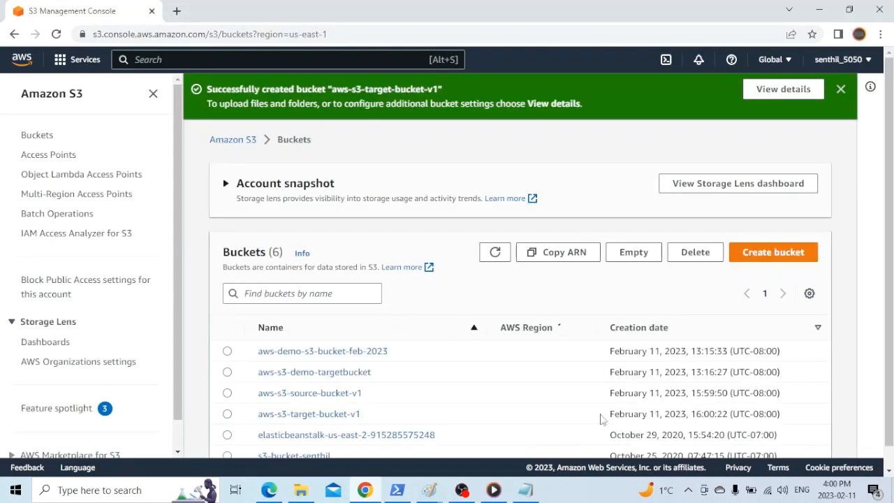
Open aws-s3-source-bucket-v1's Management tab and start a new replication rule
left_click_drag(889, 160, 889, 195)
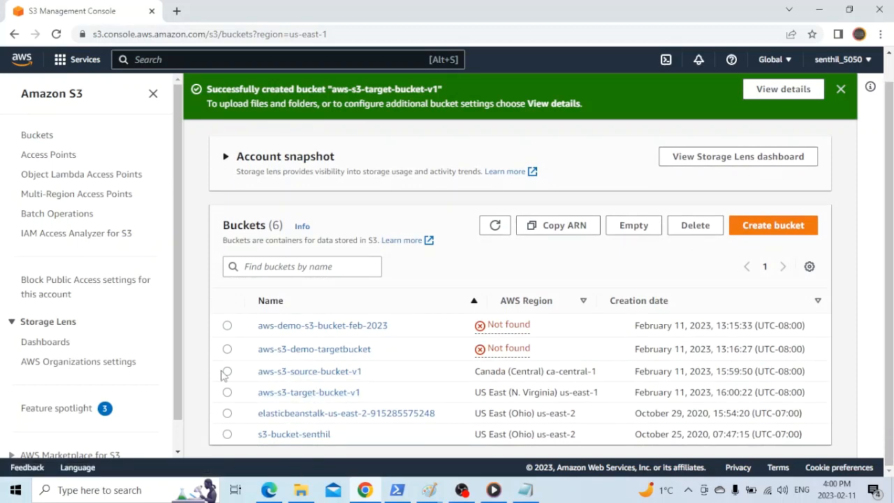
left_click_drag(480, 374, 593, 374)
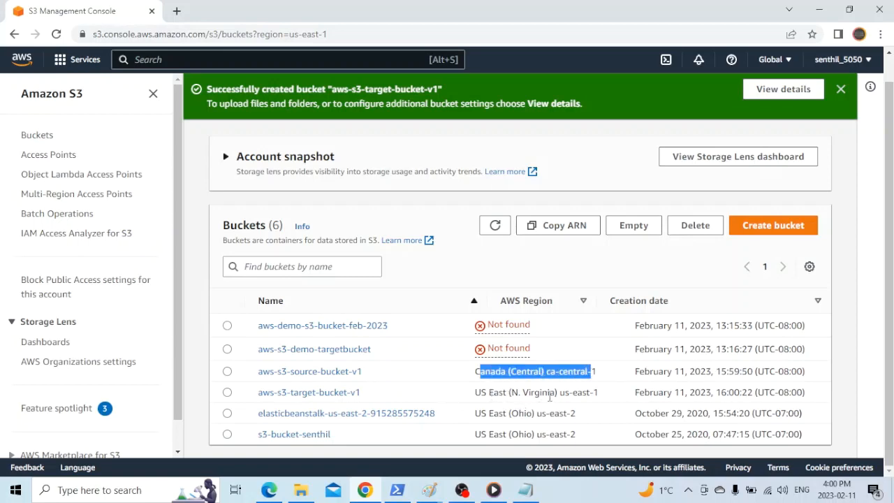
left_click(297, 379)
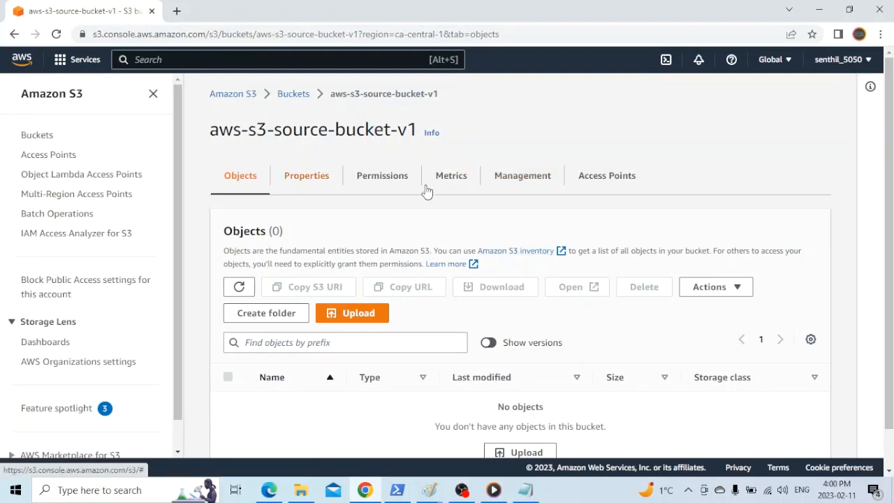
left_click(540, 183)
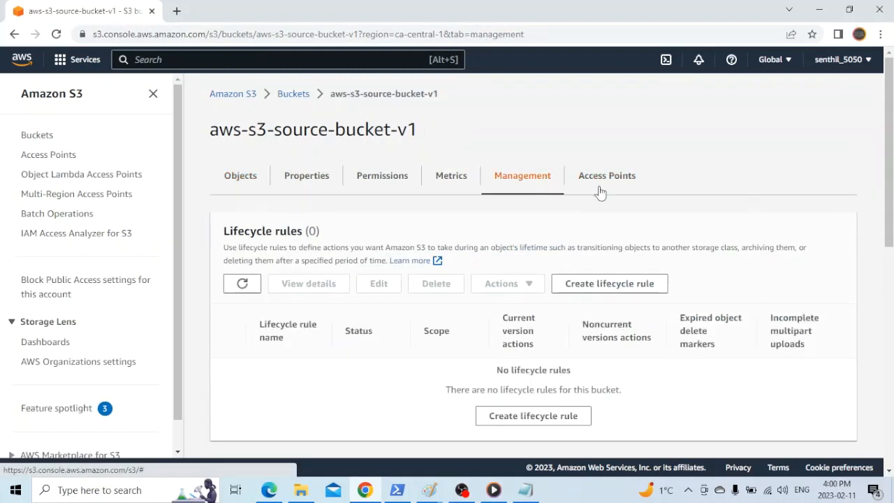
left_click_drag(889, 174, 892, 299)
left_click(583, 355)
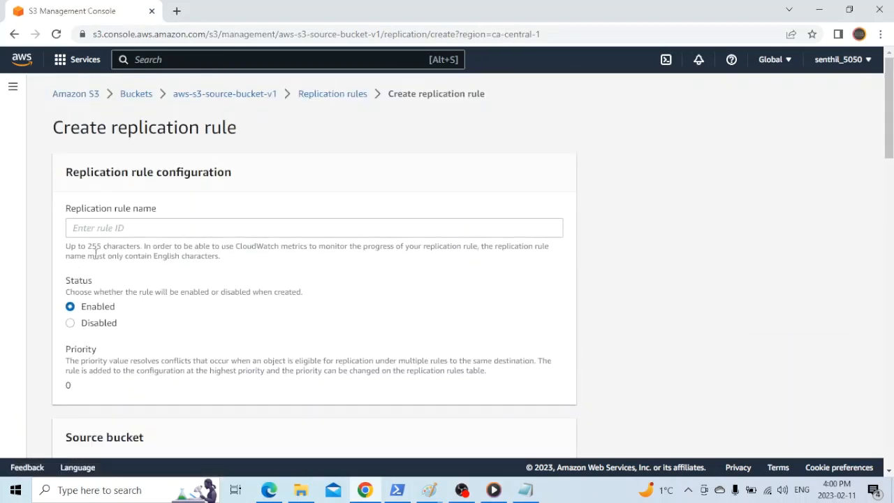
Name the rule replication-demo-rule and apply it to all objects in the bucket
left_click(75, 231)
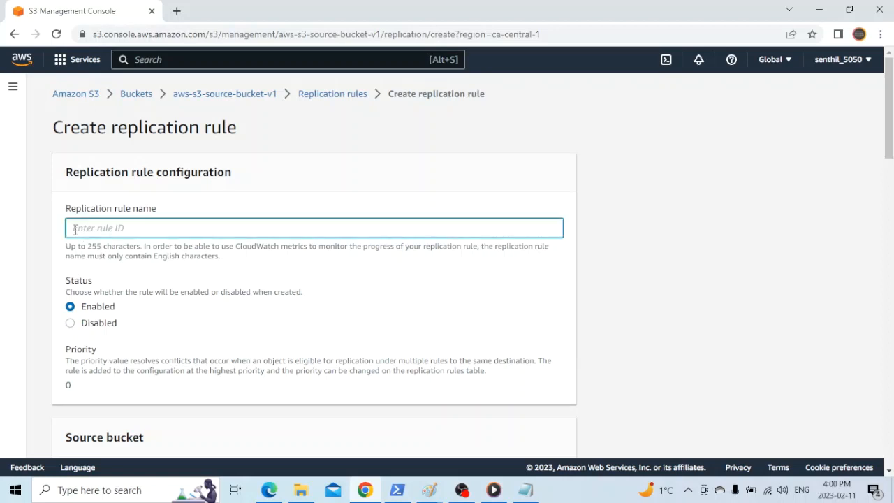
type("a")
key("BackSpace")
type("d")
key("BackSpace")
type("replication-demo-rule")
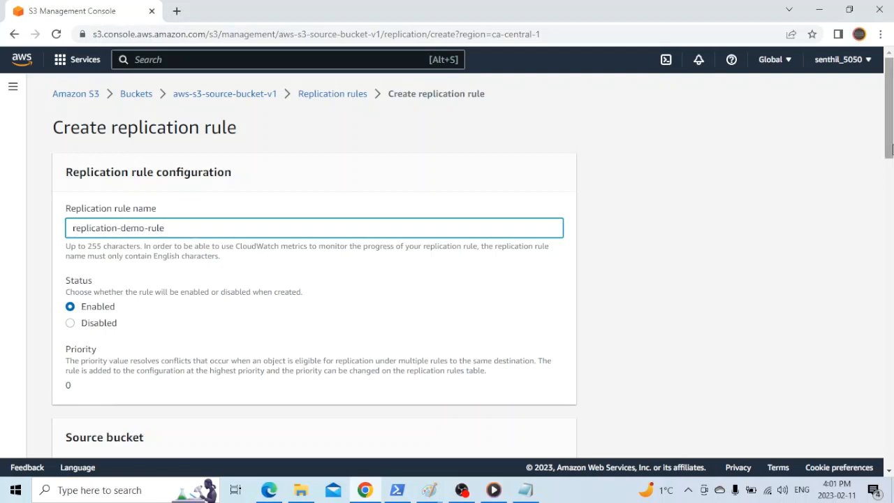
left_click_drag(891, 133, 891, 223)
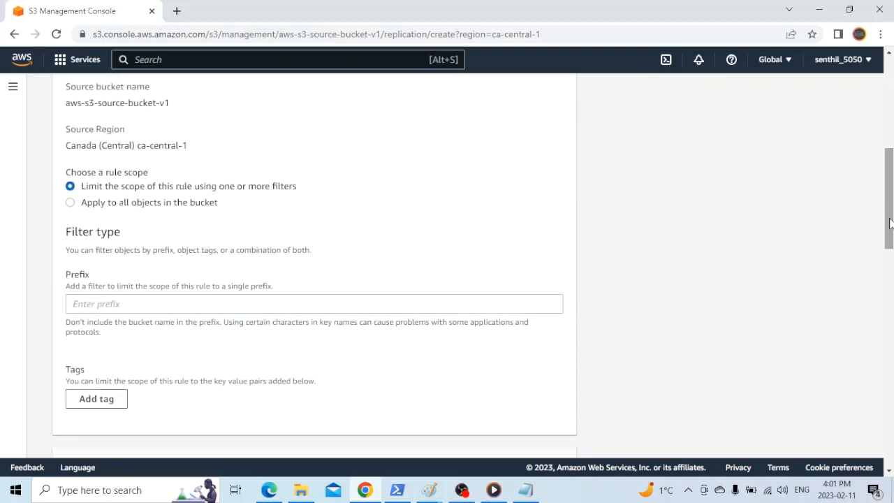
left_click(91, 203)
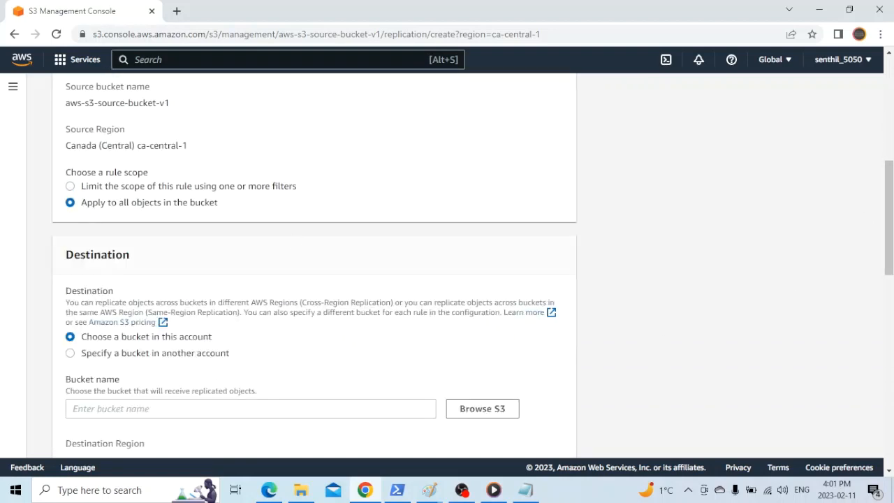
left_click_drag(891, 195, 891, 213)
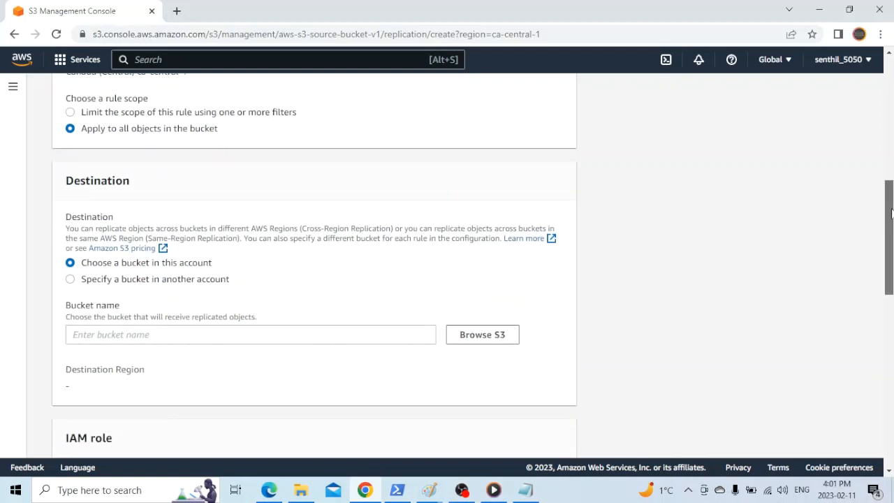
left_click_drag(891, 213, 891, 225)
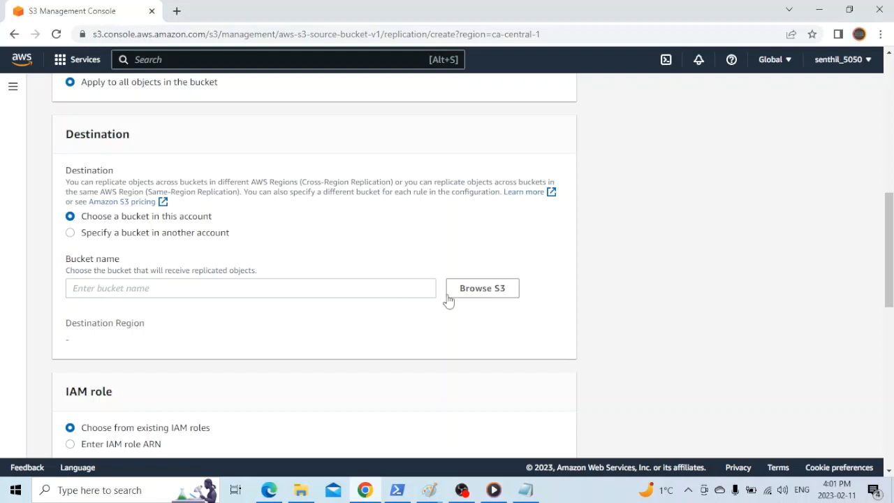
Set the destination bucket to aws-s3-target-bucket-v1
left_click(406, 286)
type("aws-s3-source-bucket-v1")
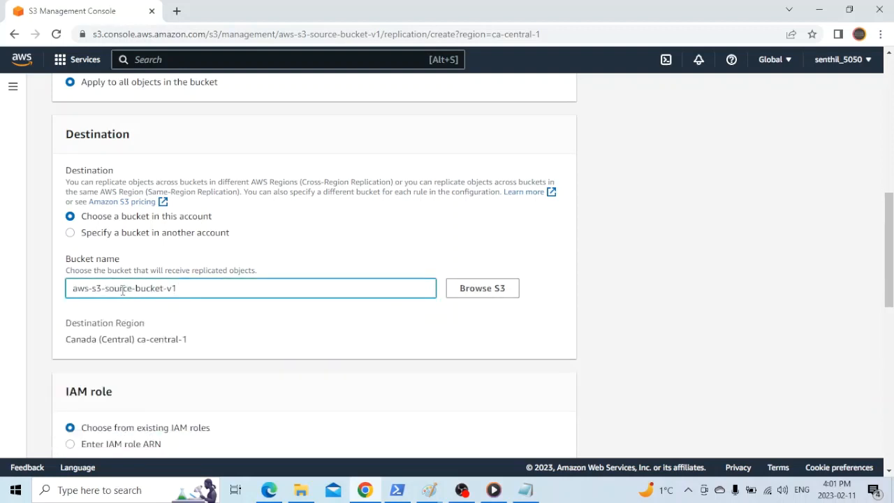
double_click(119, 288)
type("target")
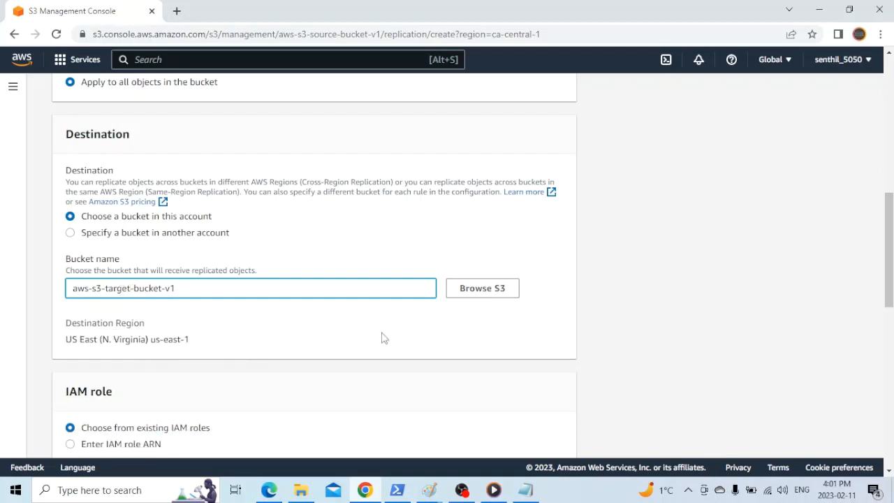
left_click(461, 321)
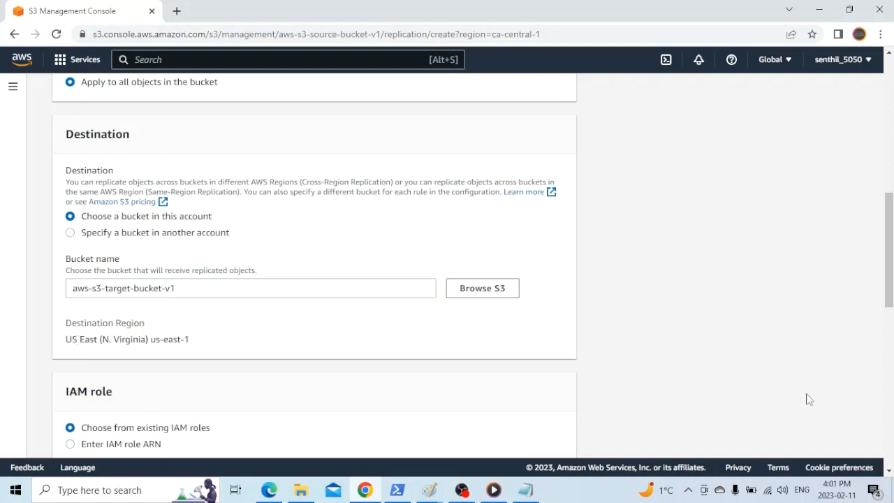
Choose Create new role for the IAM role and save the rule
scroll(419, 201, "down", 3)
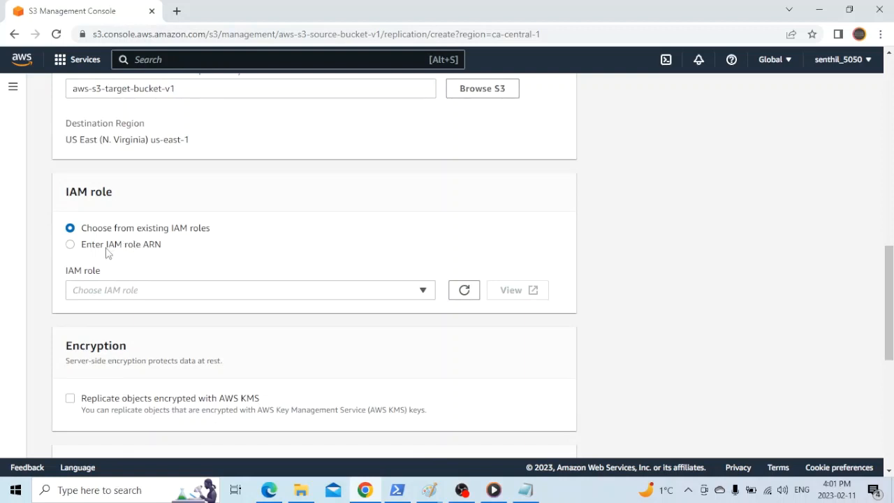
left_click(106, 252)
left_click(121, 297)
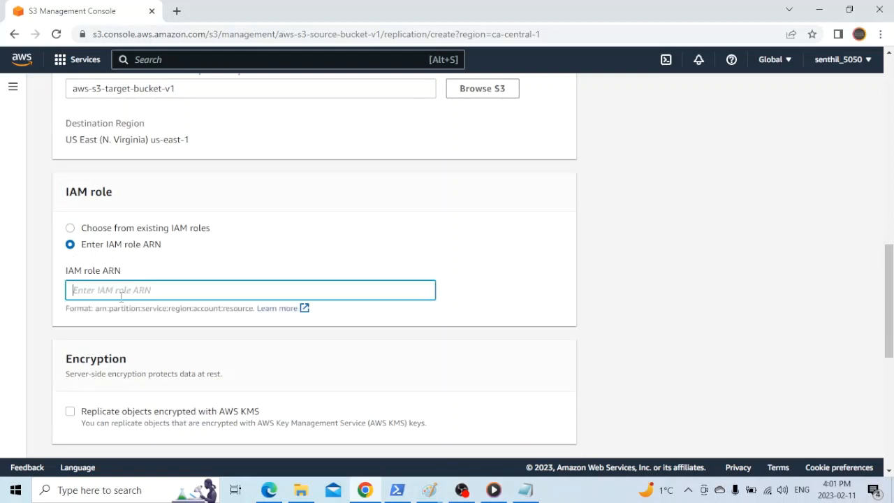
left_click(70, 227)
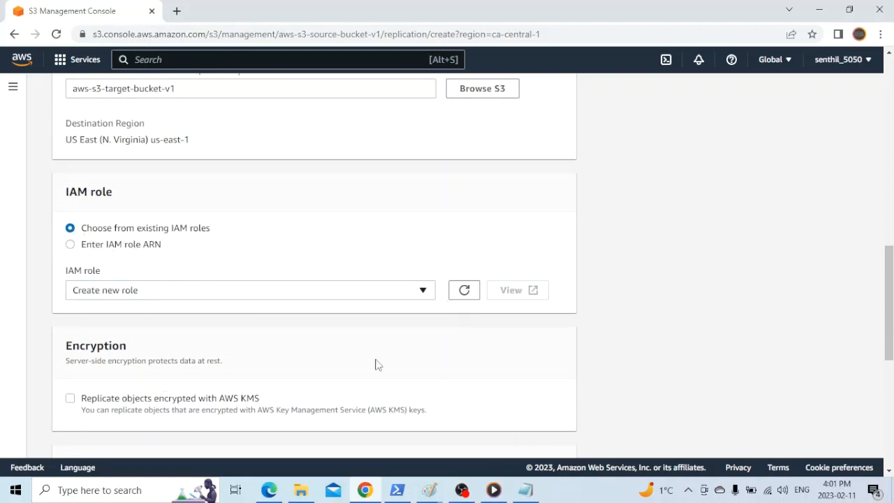
left_click_drag(888, 278, 892, 405)
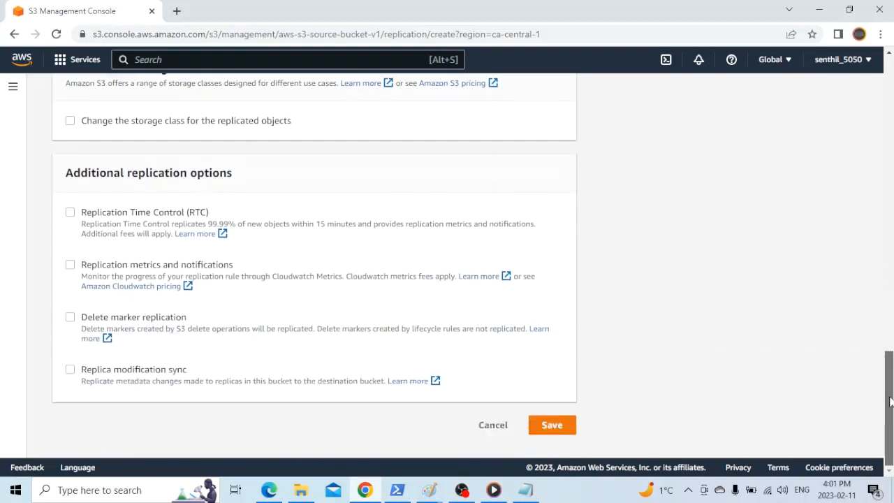
left_click(552, 425)
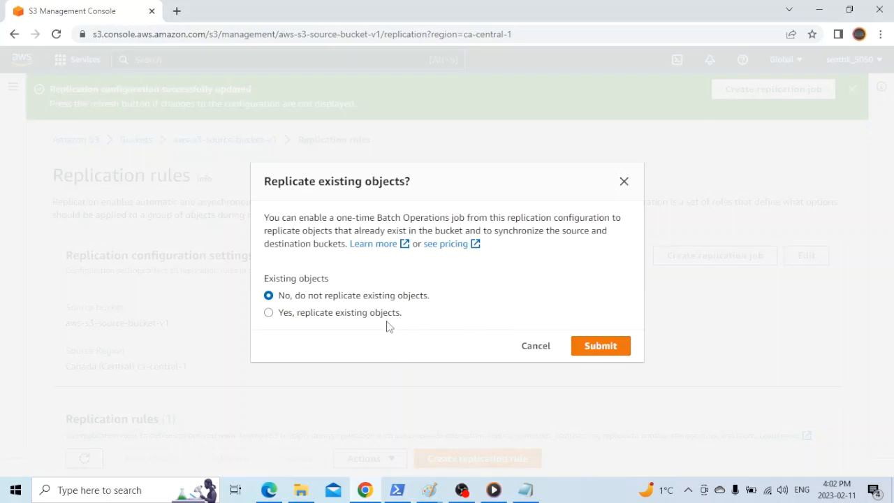
Submit without replicating existing objects, dismiss the banner, and return to the bucket's Objects list
left_click(607, 343)
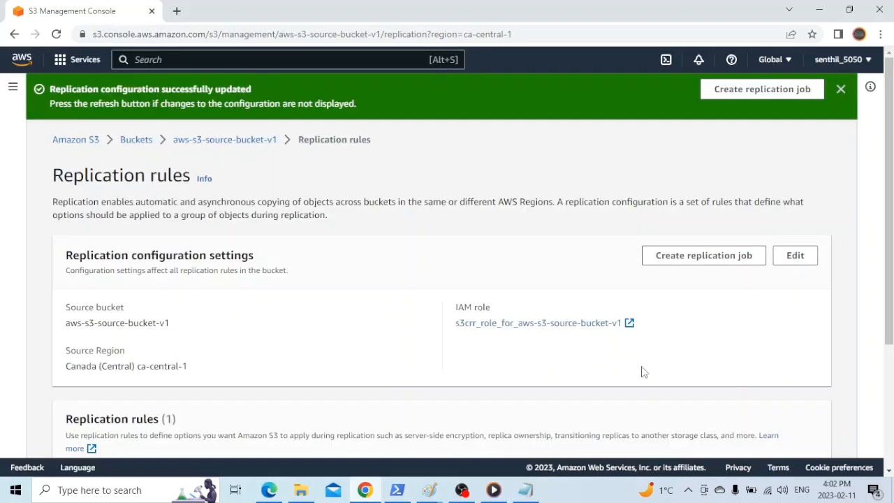
left_click(841, 91)
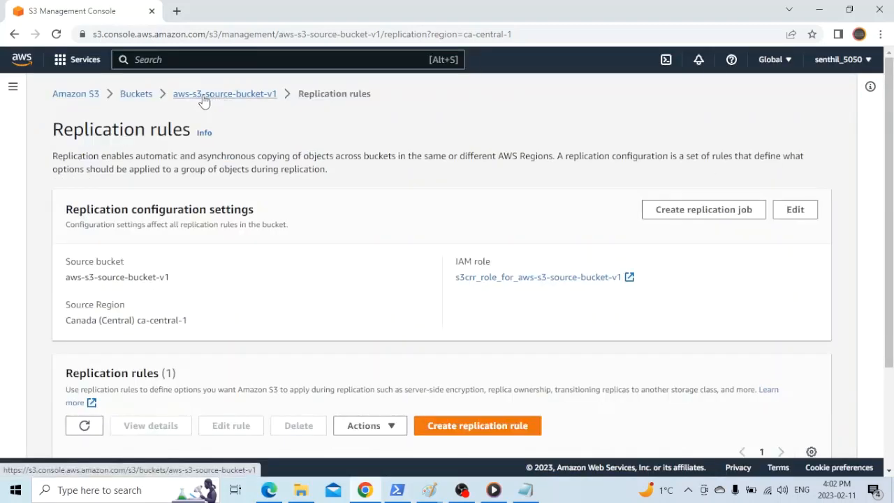
left_click(204, 98)
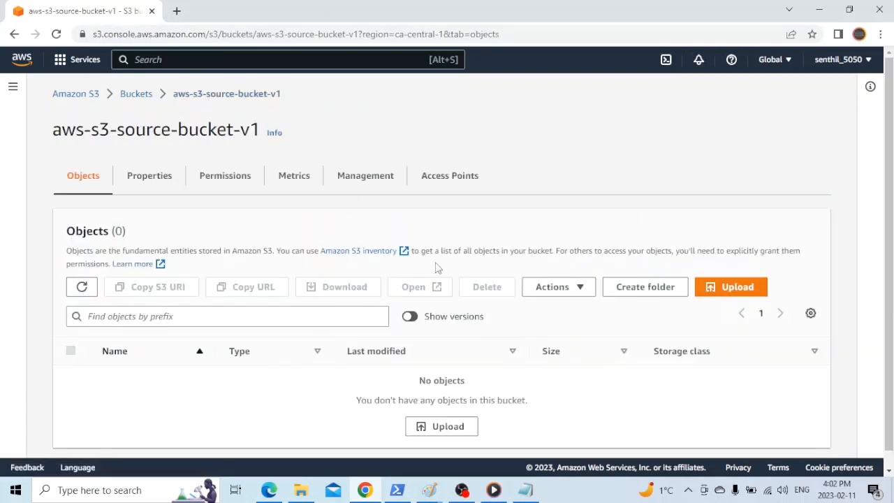
Upload awsimage.jpg from the local S3 folder into aws-s3-source-bucket-v1
left_click(450, 430)
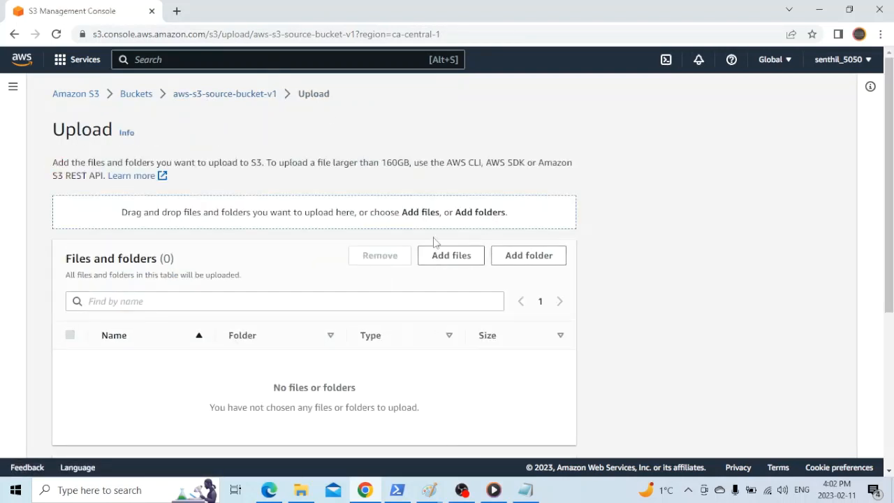
left_click(300, 489)
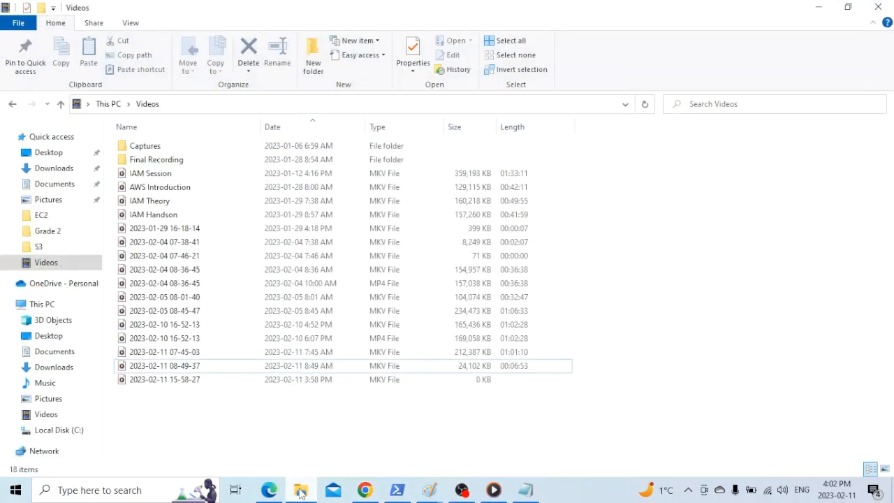
left_click(39, 246)
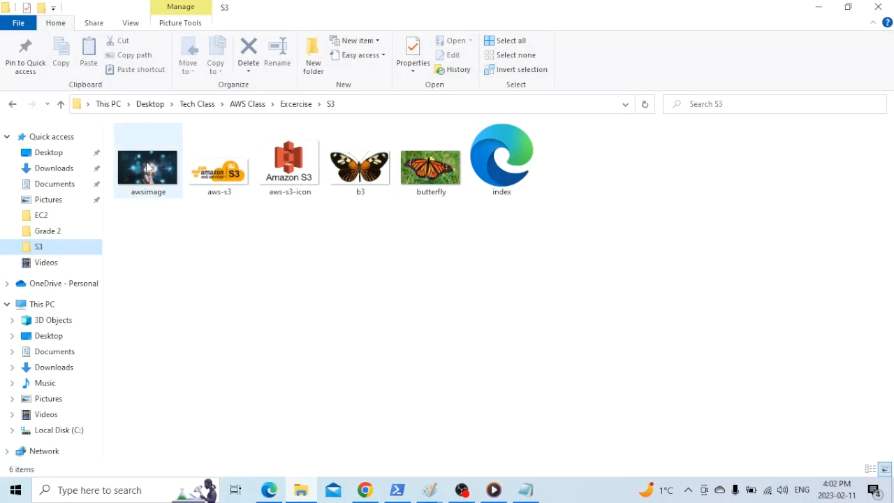
left_click_drag(148, 168, 301, 323)
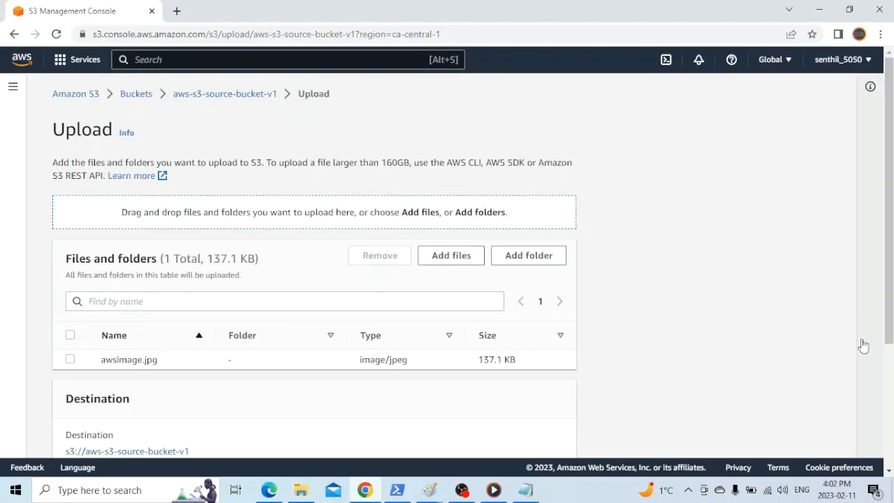
scroll(889, 153, "down", 3)
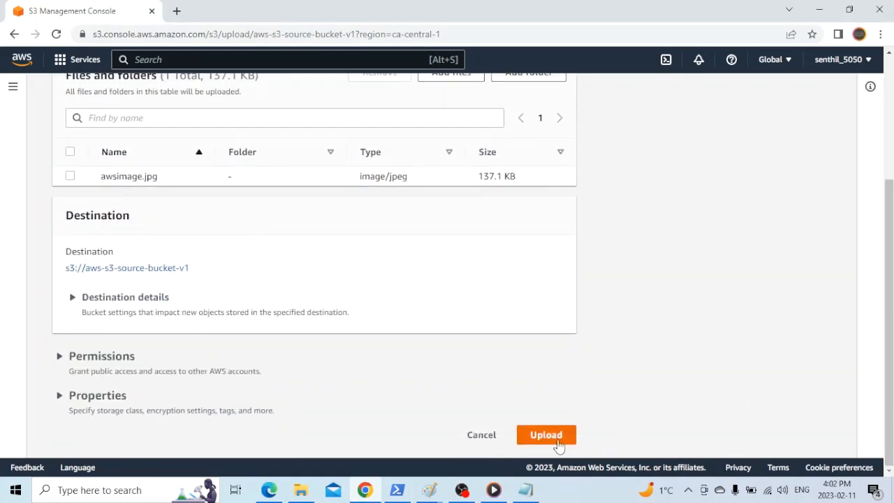
left_click(552, 439)
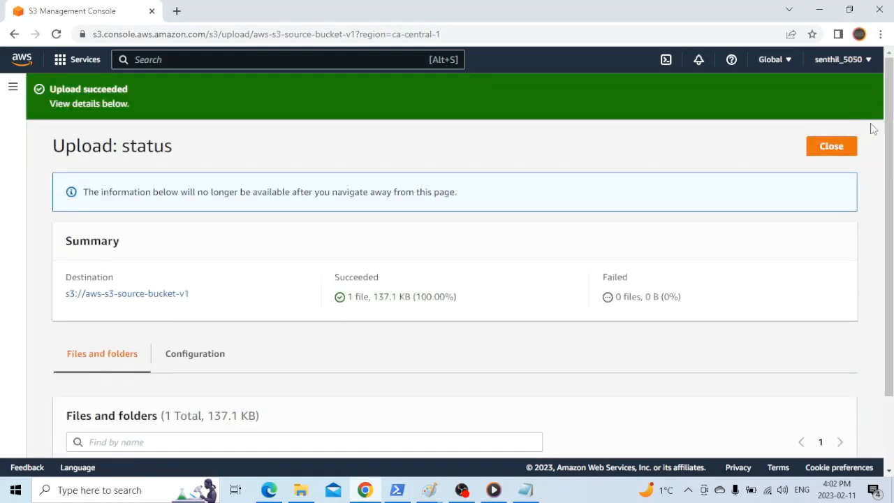
left_click(834, 148)
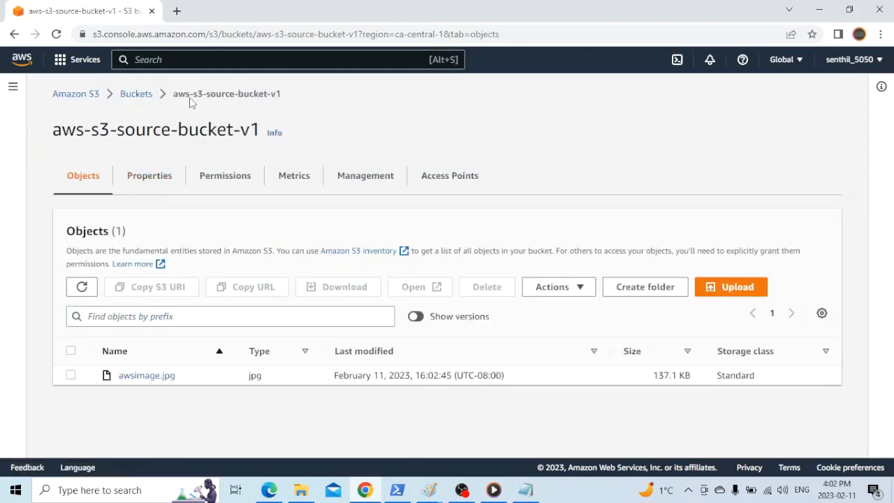
Back in the Buckets list, open aws-s3-target-bucket-v1 in a new tab
left_click(137, 95)
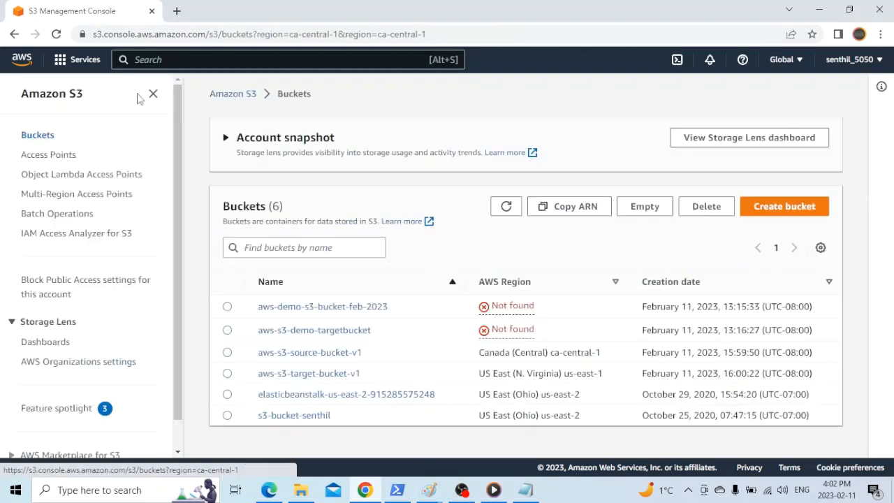
right_click(300, 380)
left_click(348, 273)
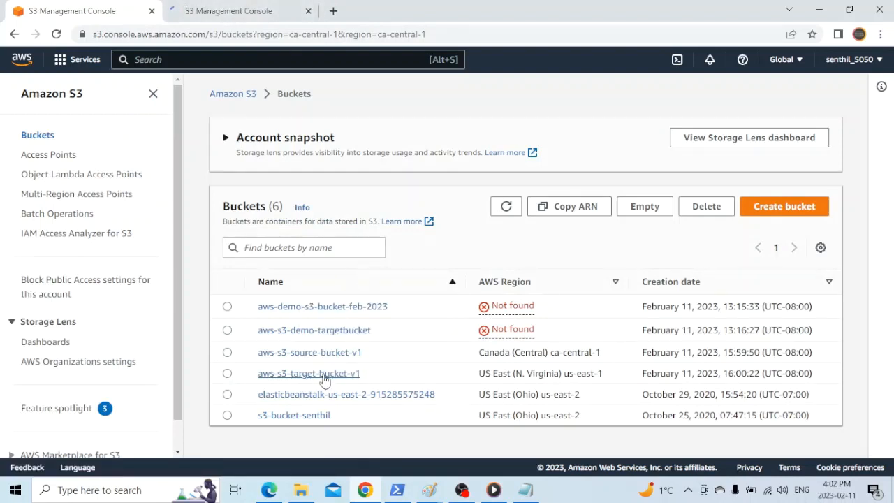
Open aws-s3-source-bucket-v1, then refresh the target bucket's Objects list to see awsimage.jpg
left_click(297, 353)
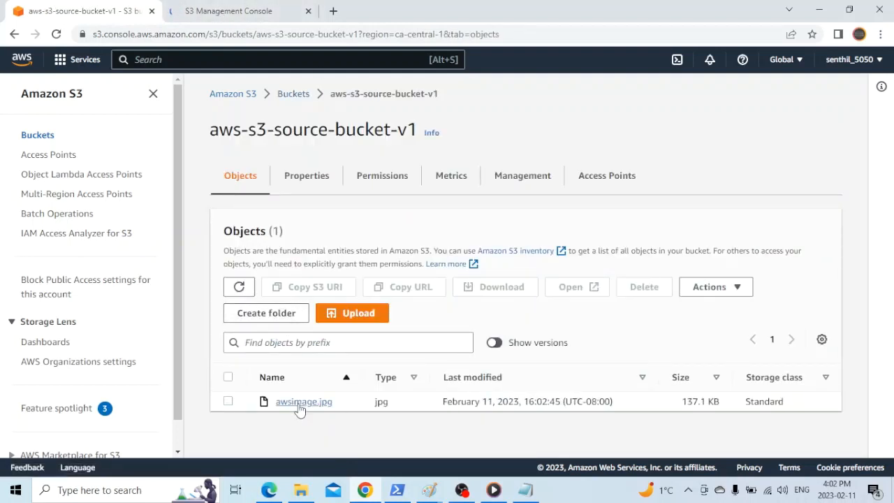
left_click(243, 12)
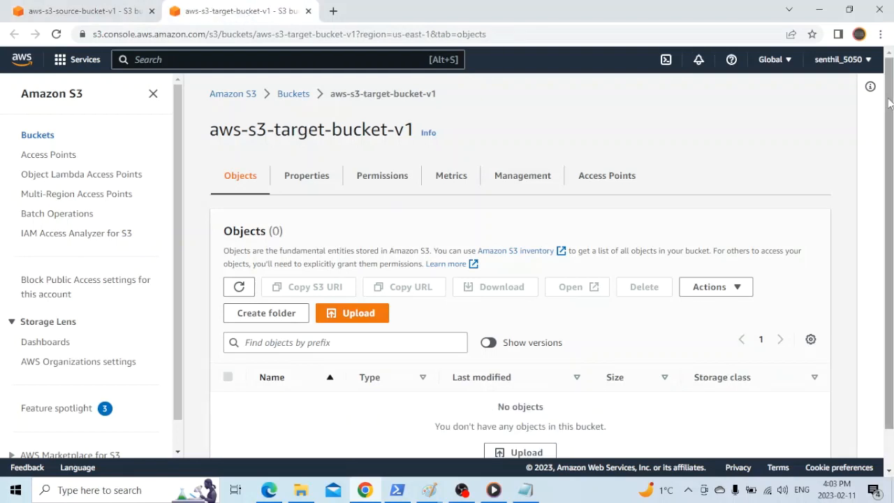
scroll(888, 103, "down", 2)
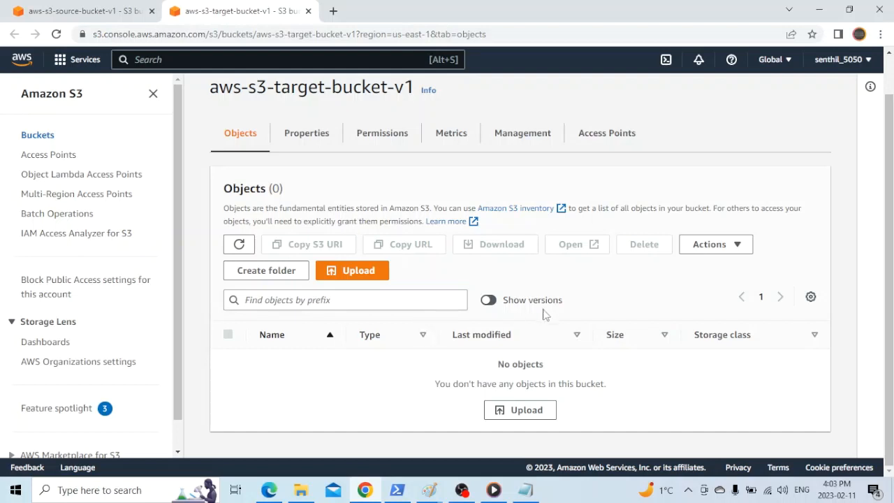
left_click(238, 243)
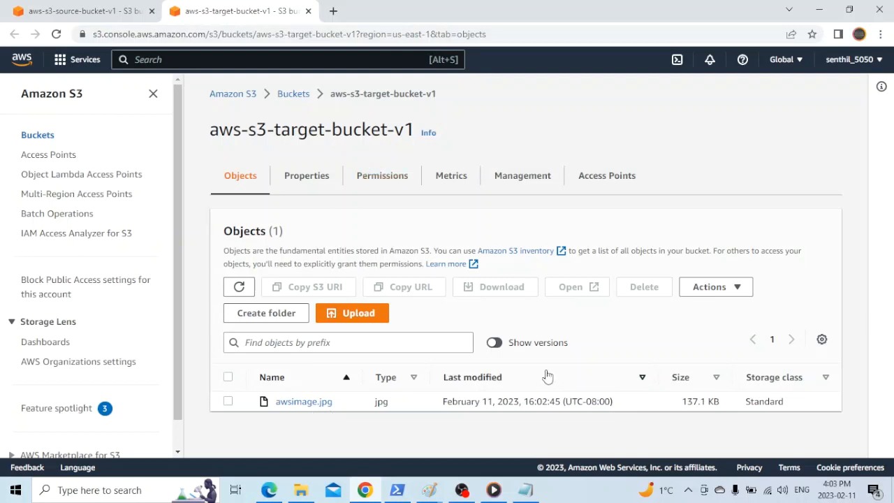
Show versions in both buckets and compare awsimage.jpg's version IDs
left_click(72, 17)
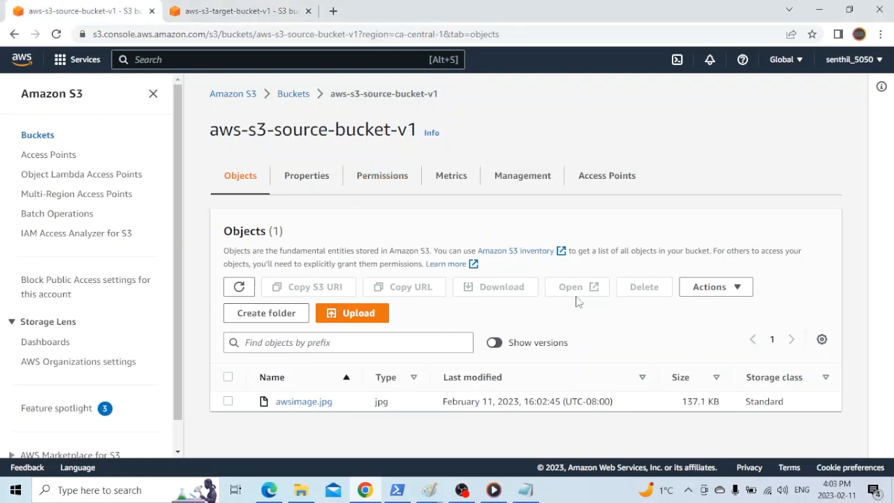
left_click(493, 343)
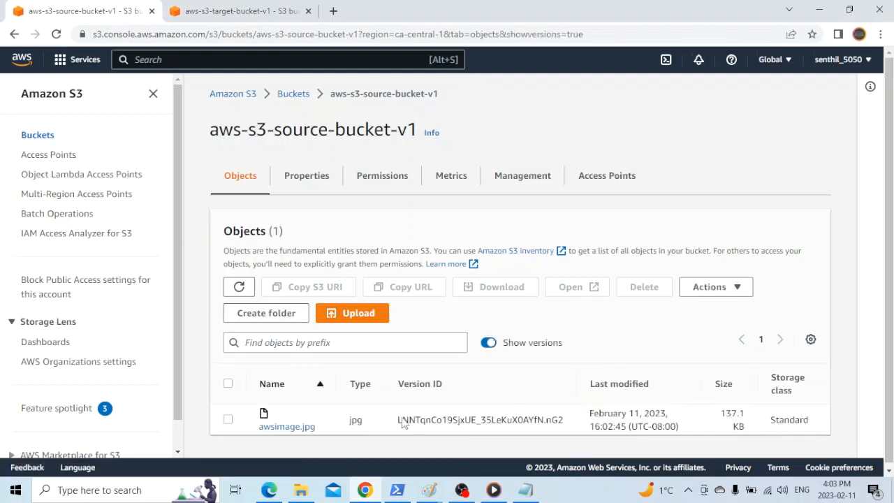
left_click_drag(397, 421, 569, 422)
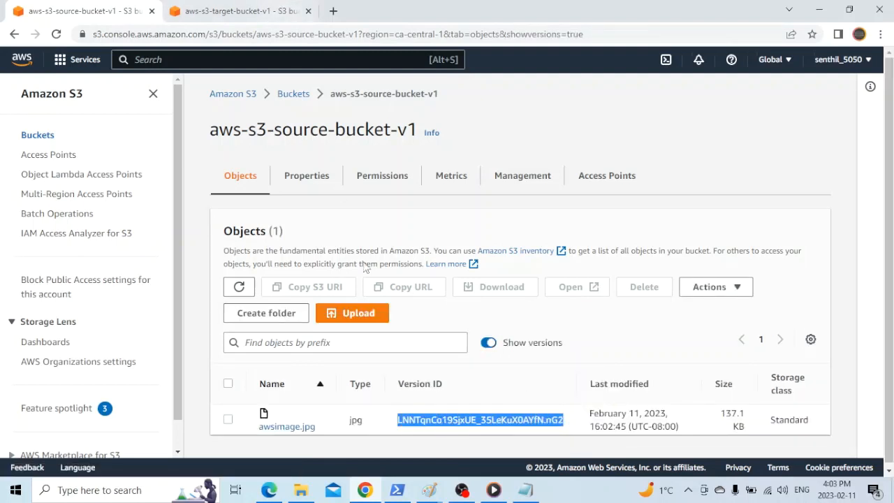
left_click(234, 12)
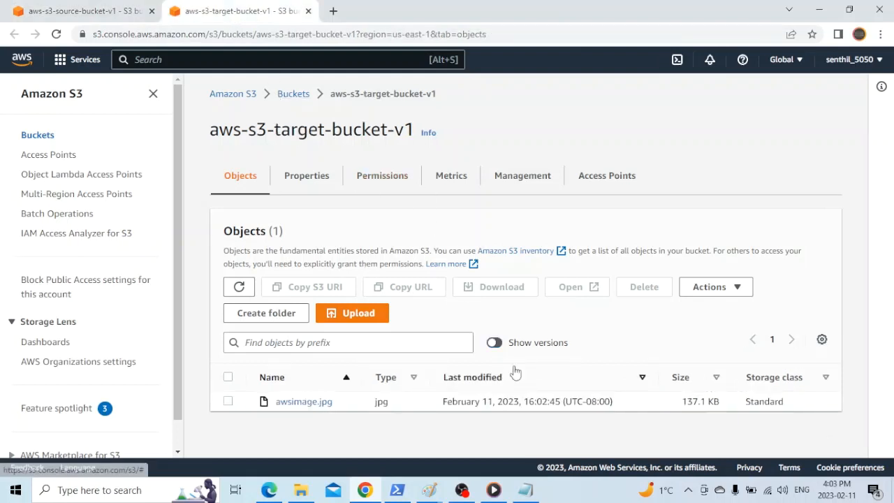
left_click(494, 342)
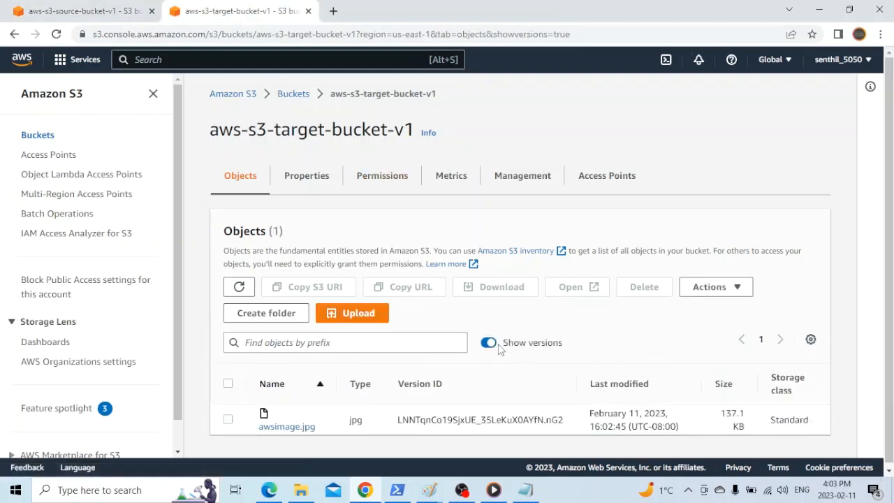
left_click_drag(394, 421, 570, 425)
Return to the source bucket tab and bring the local S3 folder window forward
left_click(62, 12)
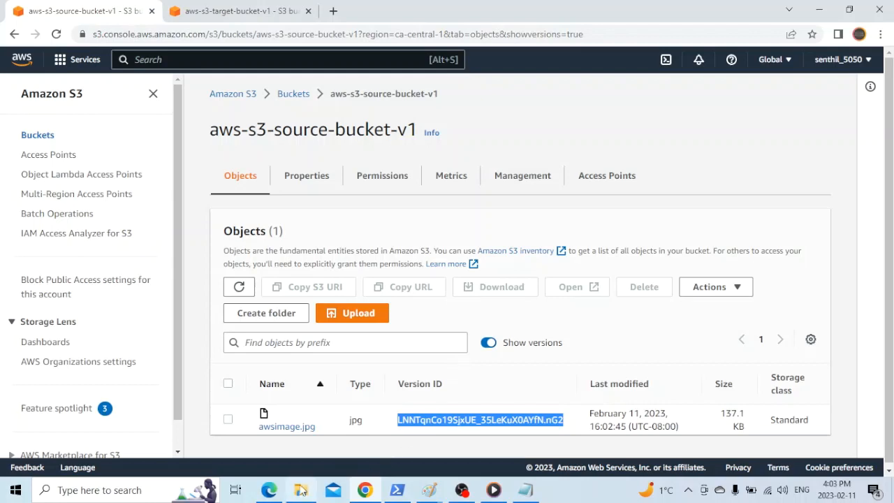
mouse_move(301, 491)
left_click(283, 426)
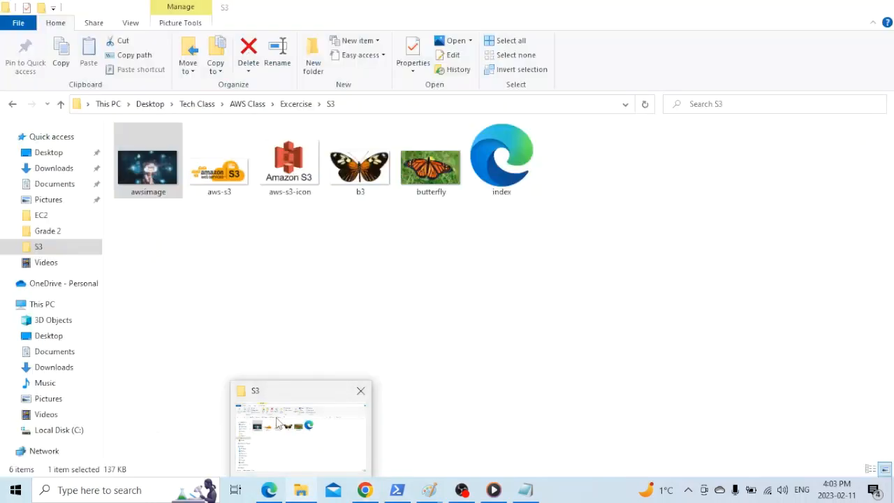
Re-upload awsimage.jpg (137.1 KB) to aws-s3-source-bucket-v1 as a newer version modified at 16:03:55
left_click(404, 487)
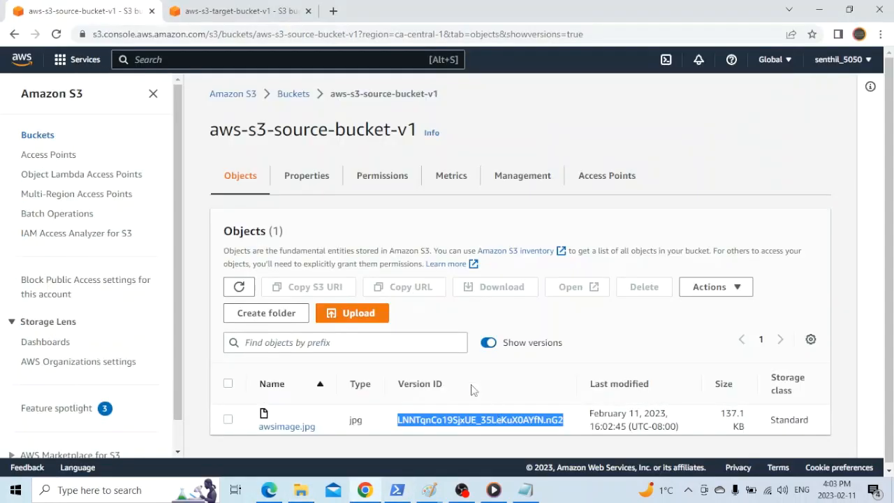
left_click(351, 317)
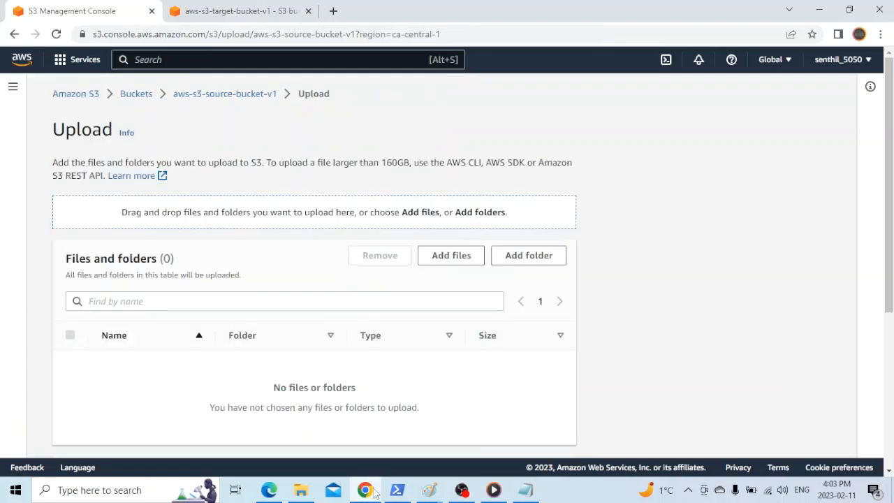
scroll(871, 279, "down", 3)
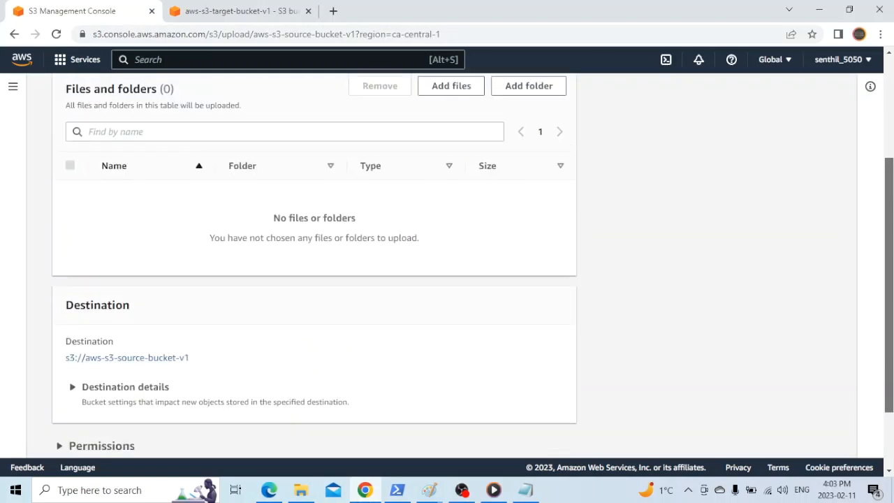
left_click(300, 490)
left_click(148, 168)
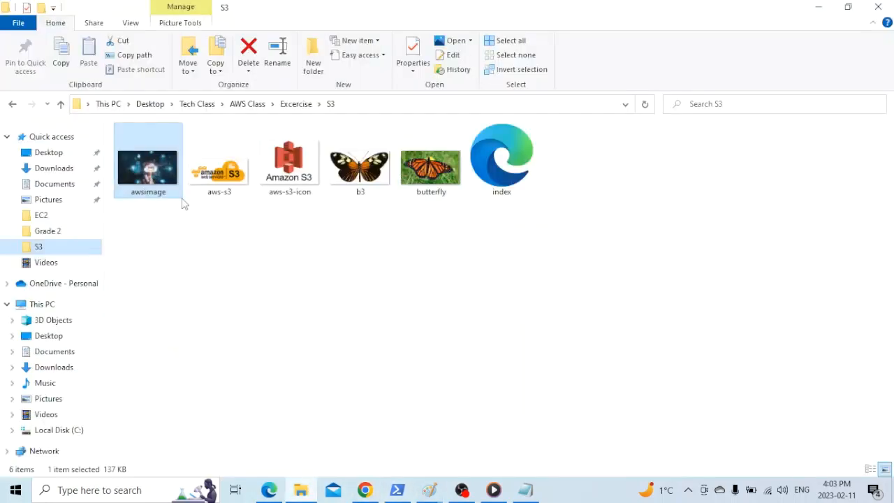
left_click_drag(142, 176, 357, 289)
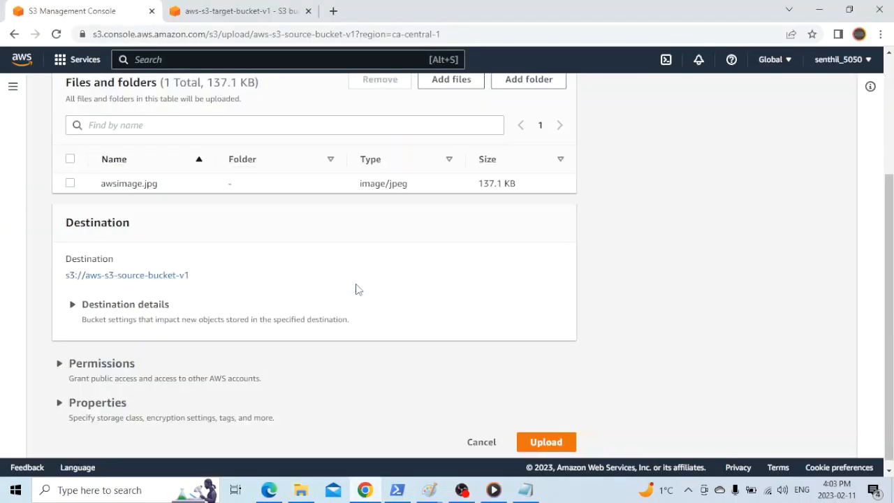
left_click(540, 442)
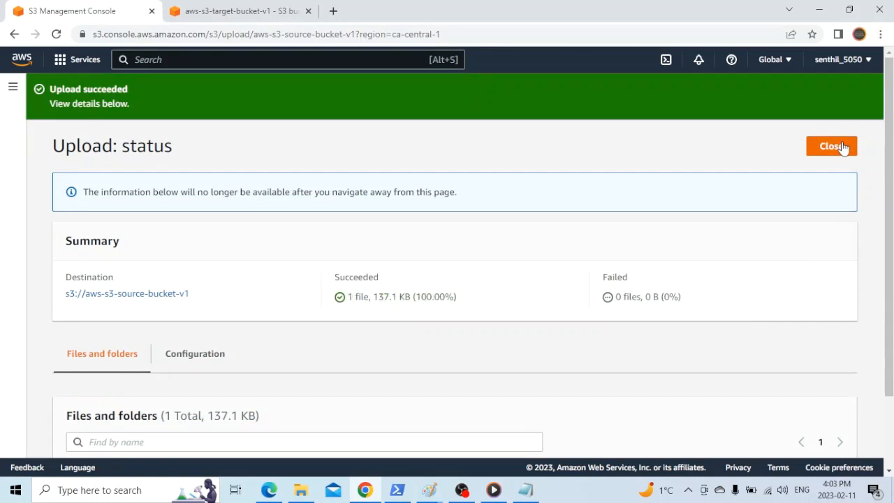
left_click(831, 146)
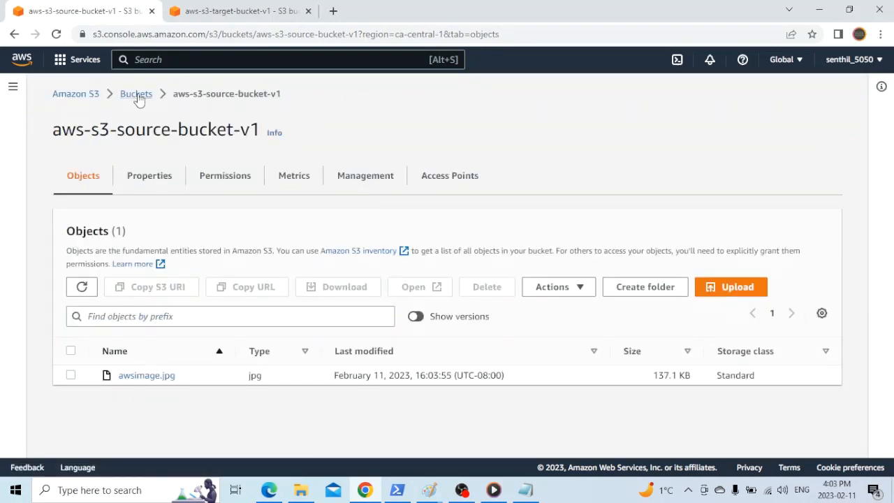
Show both versions of awsimage.jpg and select the newer version's full Version ID
left_click(415, 316)
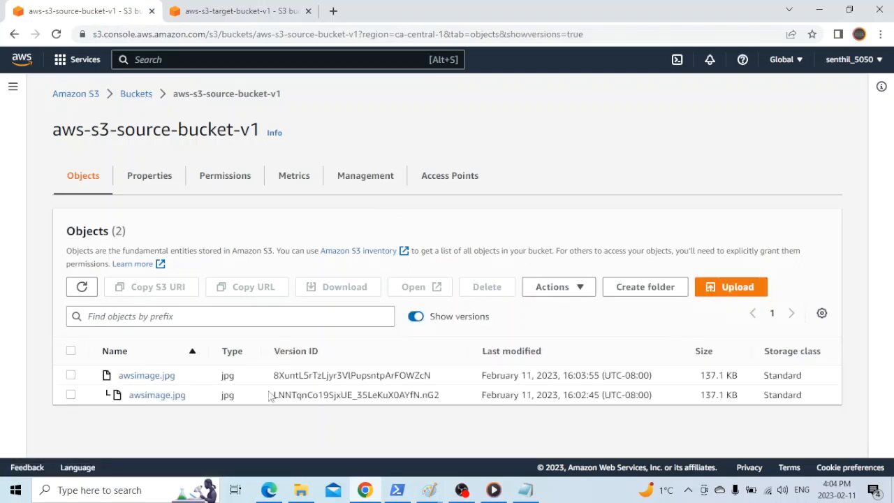
left_click_drag(269, 395, 426, 381)
double_click(309, 376)
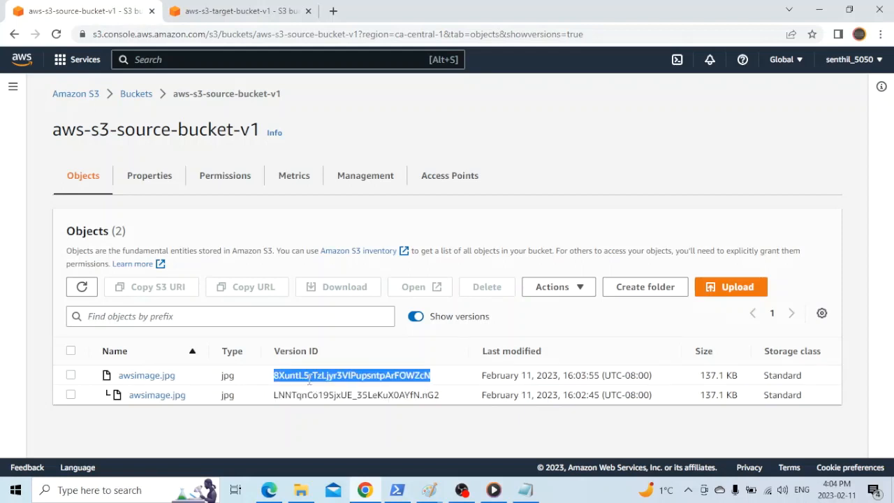
In the target bucket, toggle Show versions to check awsimage.jpg's newest version ID, then return to the source bucket
left_click(208, 14)
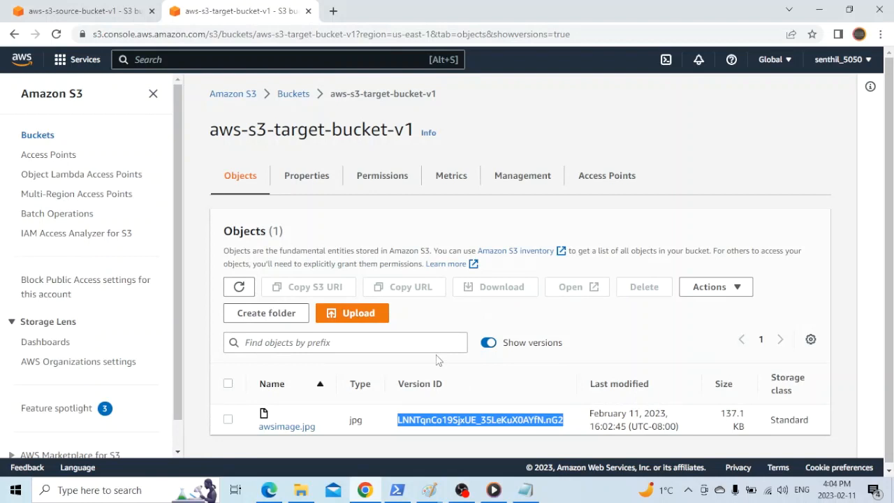
left_click(239, 286)
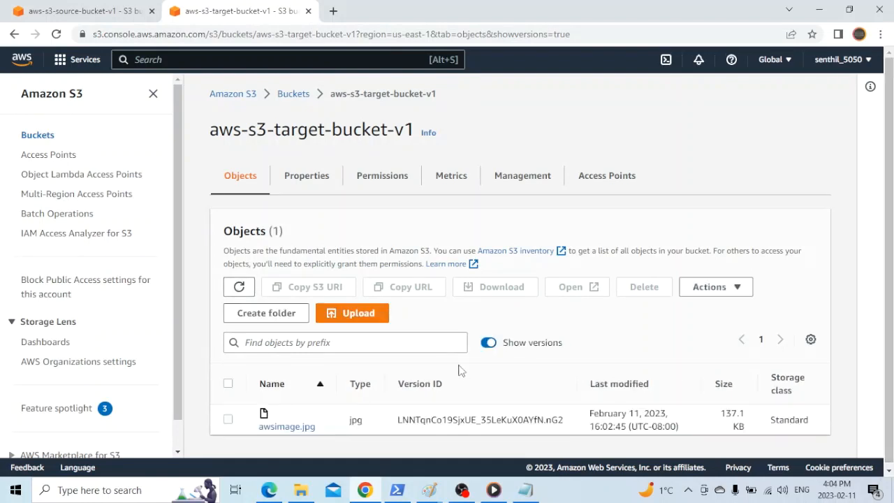
left_click(238, 287)
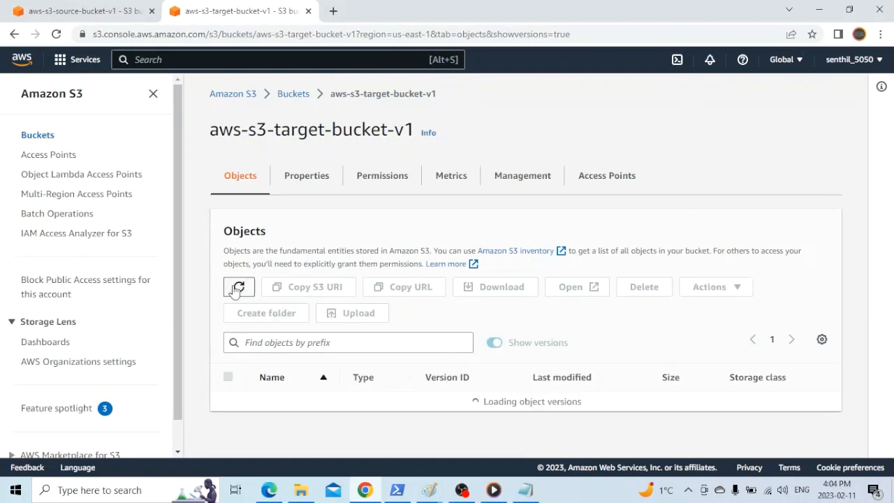
left_click(492, 347)
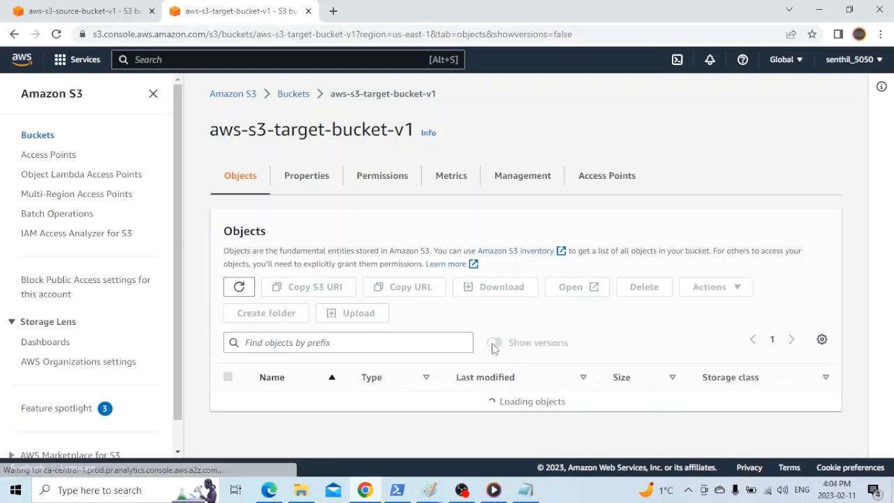
left_click(493, 343)
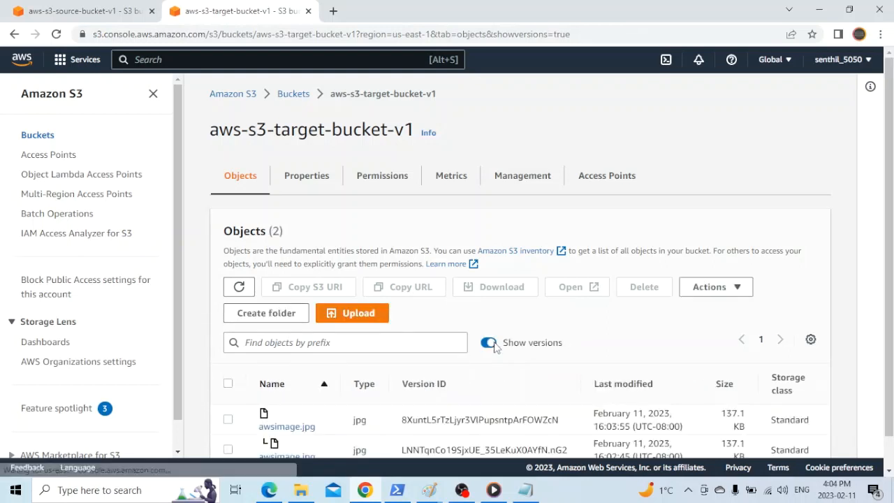
scroll(892, 202, "down", 2)
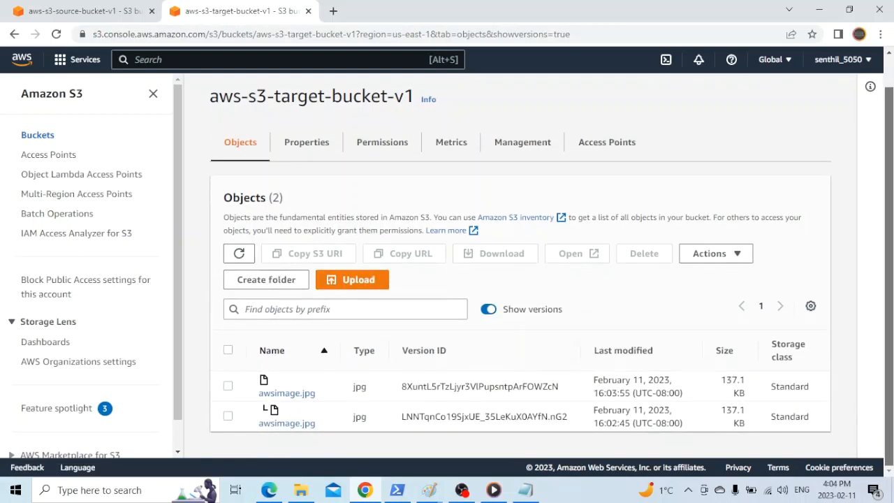
left_click_drag(401, 391, 559, 386)
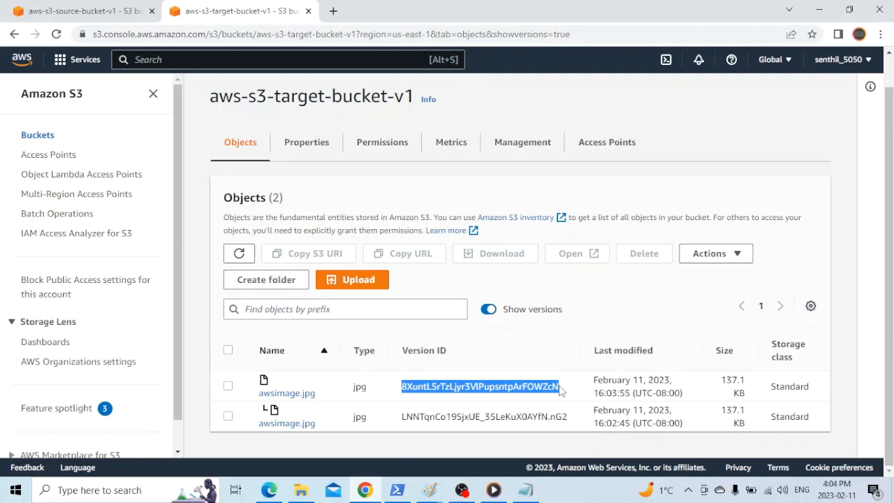
left_click(42, 13)
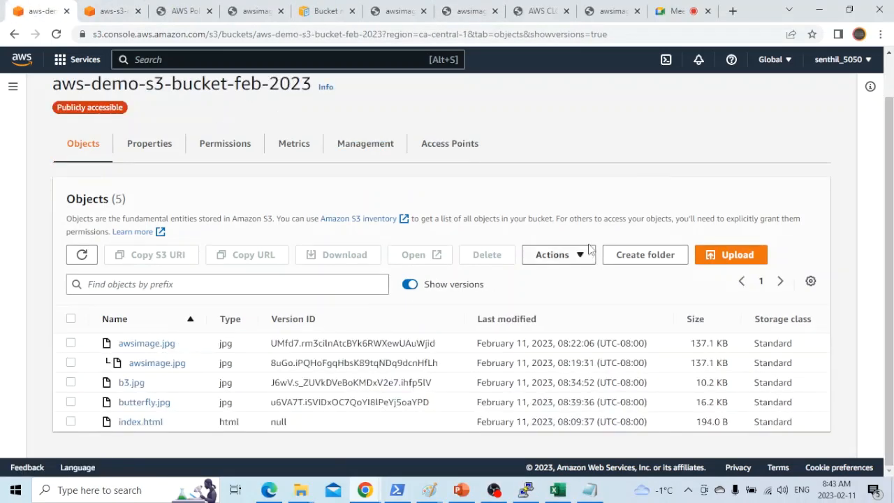
Open the bucket's Management tab and scroll through its lifecycle and replication sections
left_click(363, 144)
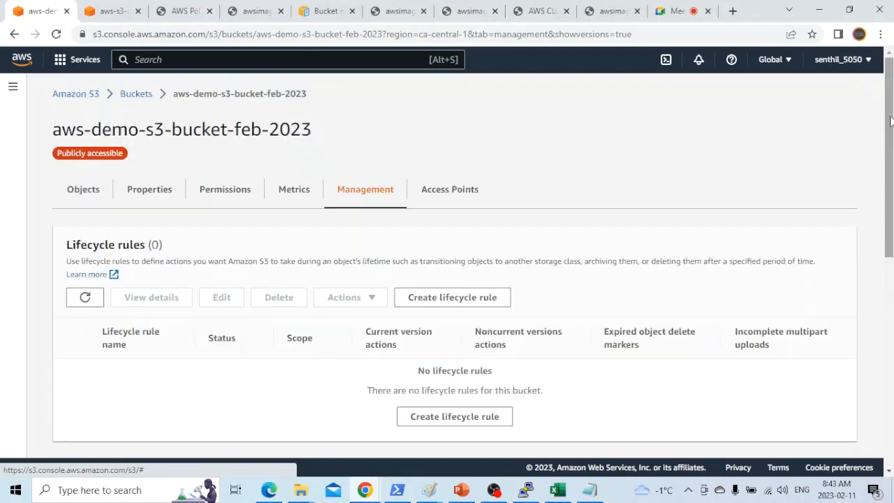
scroll(890, 121, "down", 2)
scroll(892, 192, "down", 1)
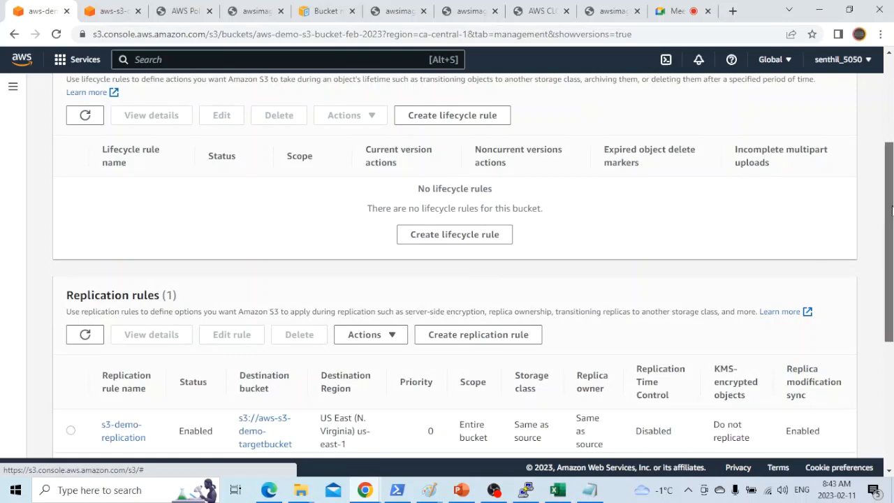
scroll(890, 209, "down", 1)
scroll(889, 209, "up", 3)
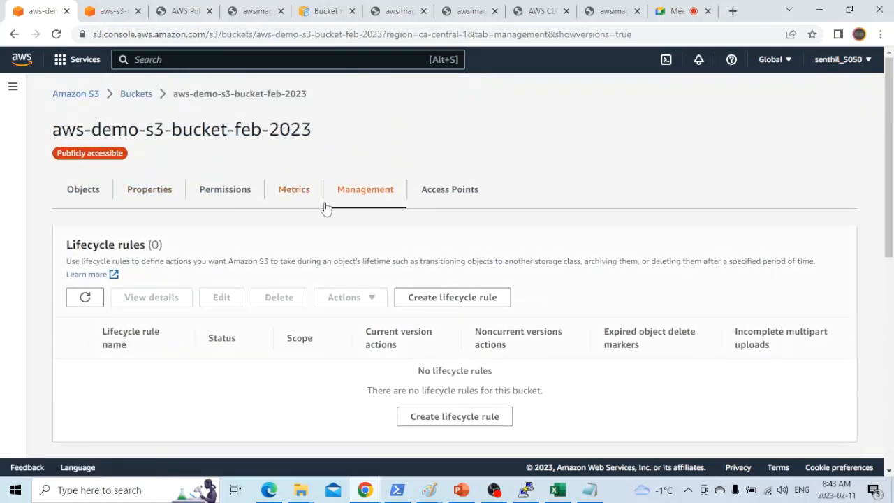
Review the bucket's Properties, the Objects list's Storage class column, and its Permissions
left_click(161, 200)
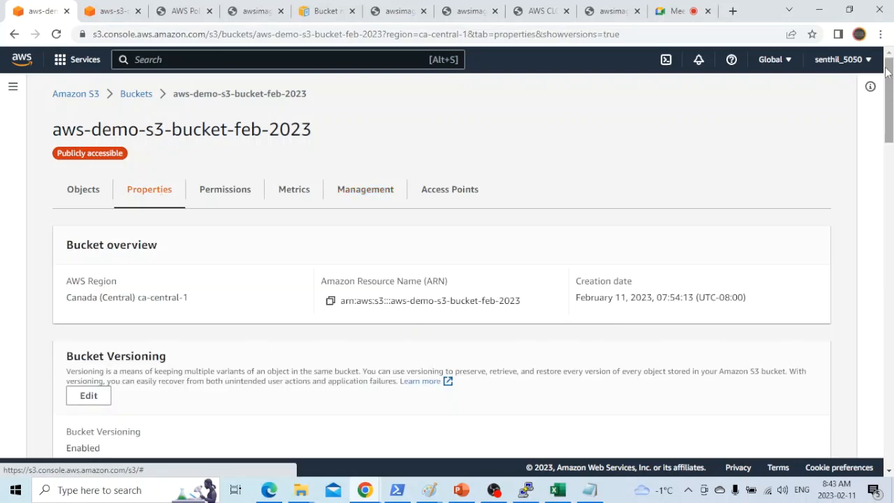
left_click_drag(891, 106, 839, 108)
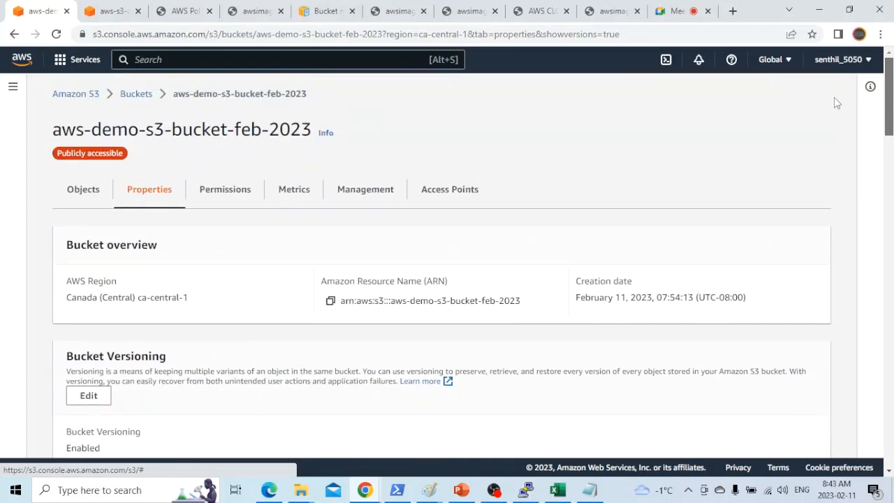
left_click(74, 194)
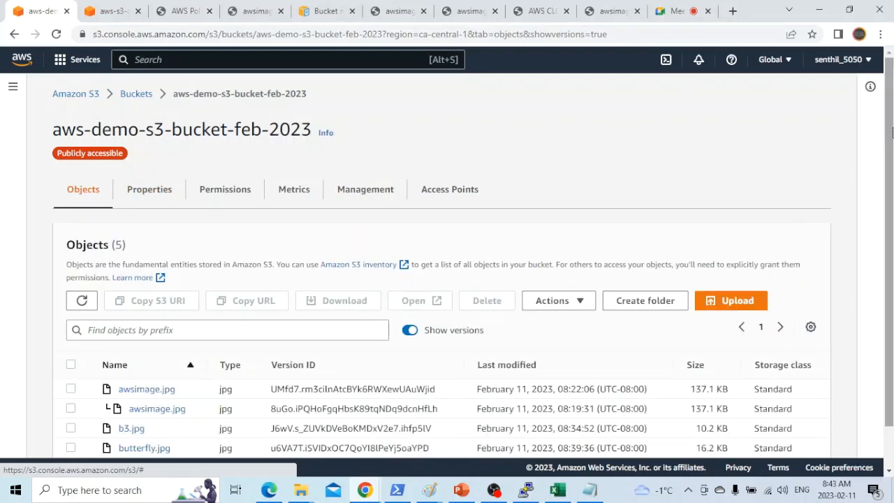
scroll(892, 132, "down", 1)
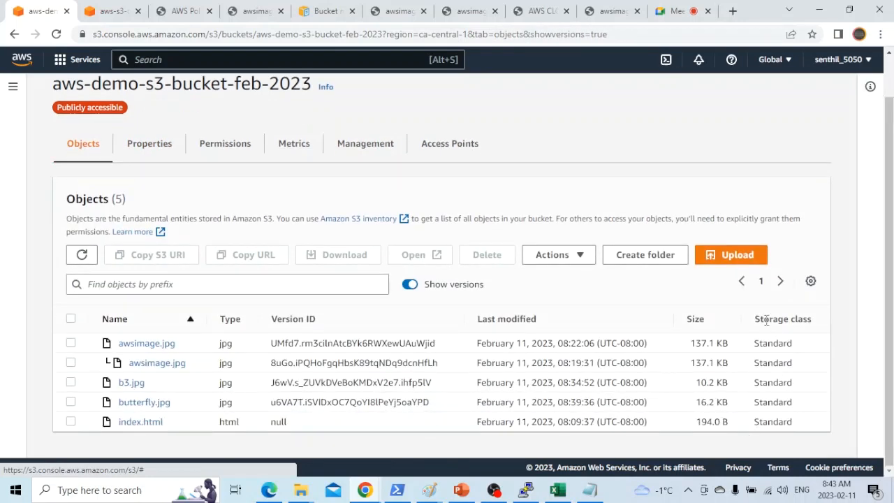
left_click_drag(758, 316, 806, 319)
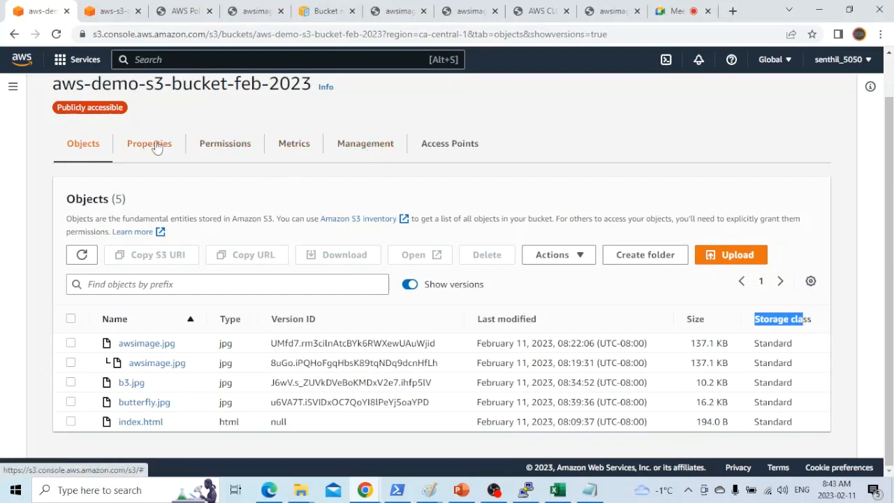
left_click(234, 158)
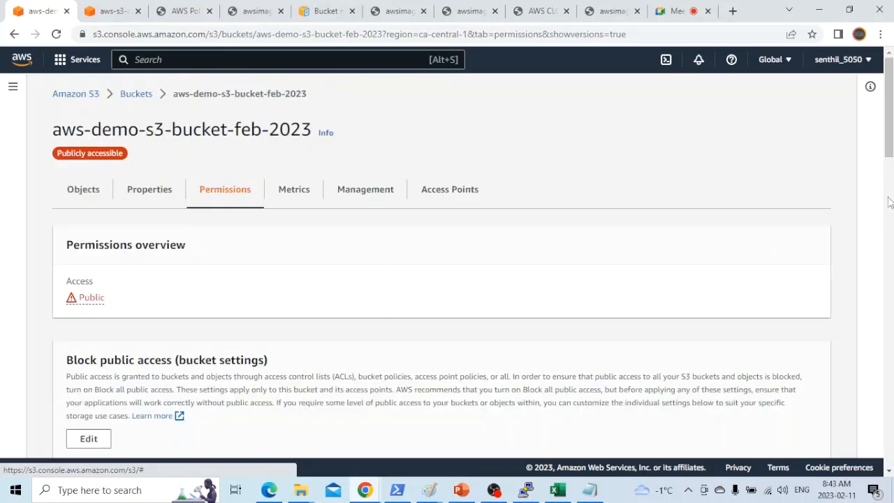
scroll(824, 230, "down", 1)
left_click_drag(889, 142, 818, 65)
Inspect the replication rule to aws-s3-demo-targetbucket (us-east-1) and its Actions menu without changes
left_click(350, 193)
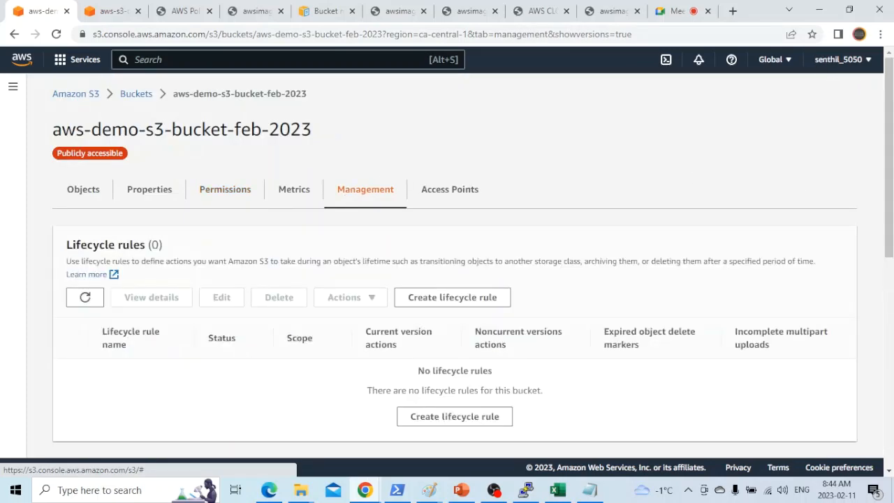
left_click_drag(890, 140, 892, 239)
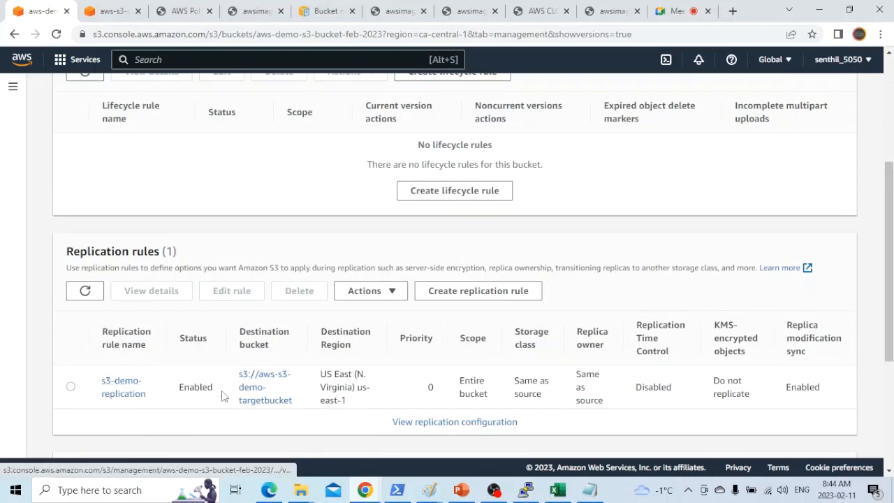
left_click_drag(246, 334, 296, 393)
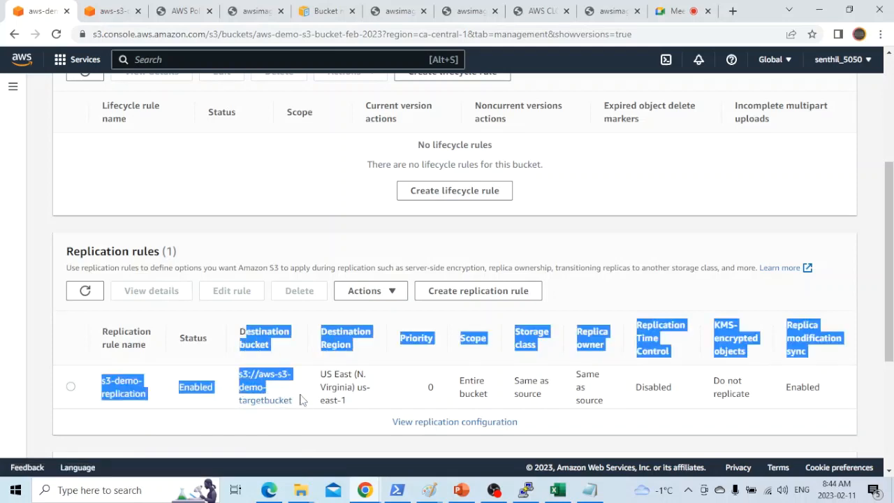
left_click(7, 320)
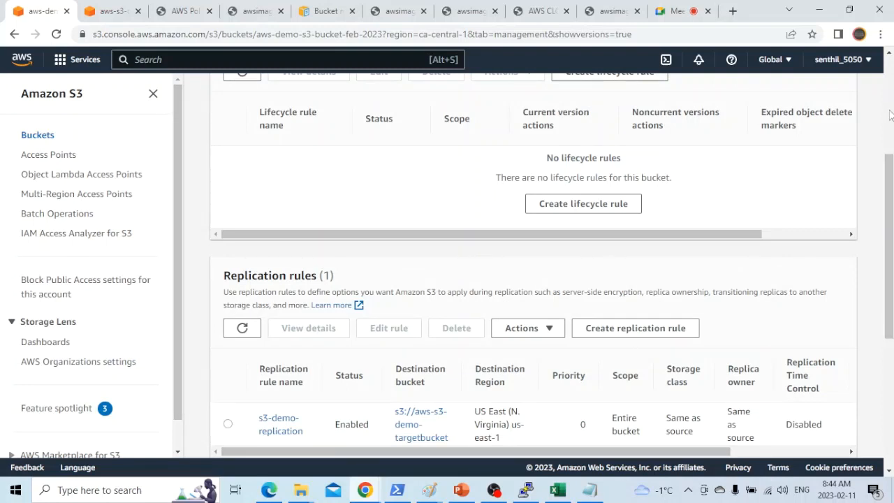
left_click_drag(889, 150, 890, 193)
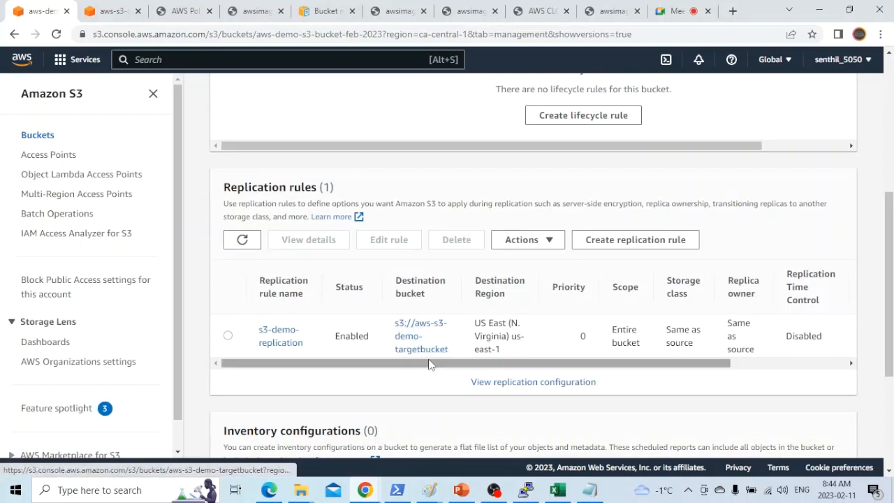
left_click_drag(430, 364, 567, 375)
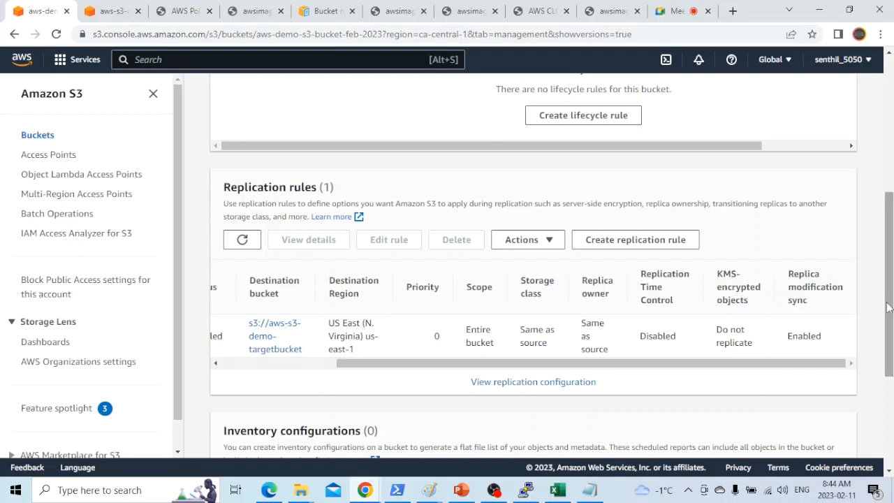
left_click(532, 241)
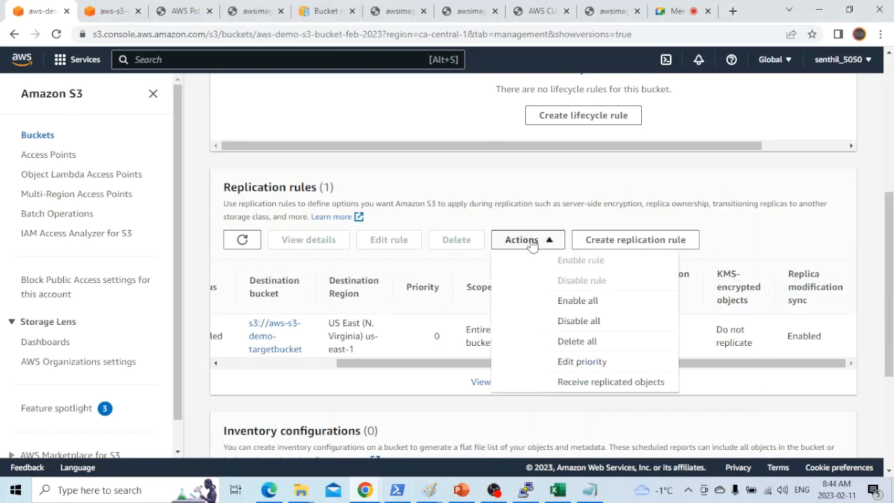
left_click(860, 162)
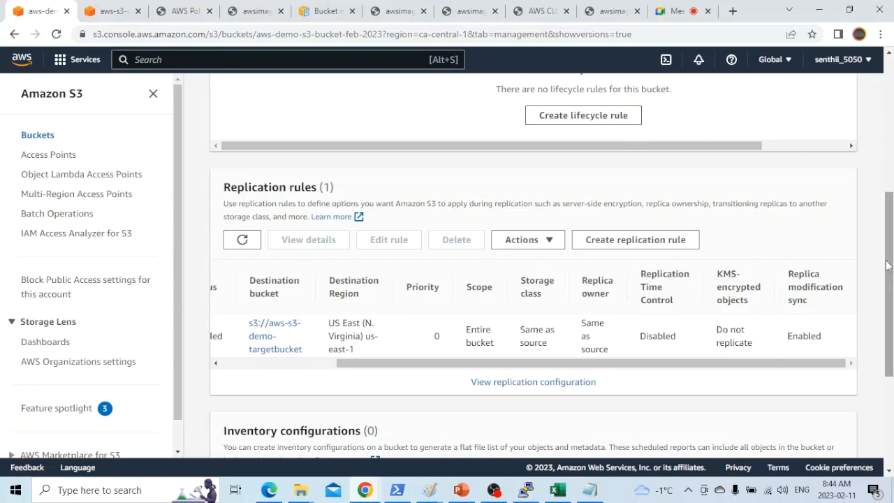
left_click_drag(892, 271, 887, 196)
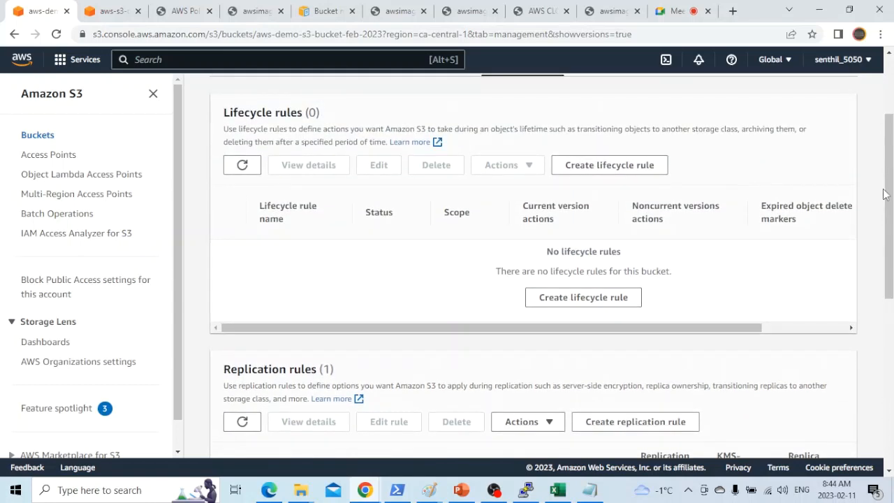
Create a new lifecycle rule named S3-Storage-standard-to-archieval
left_click(584, 174)
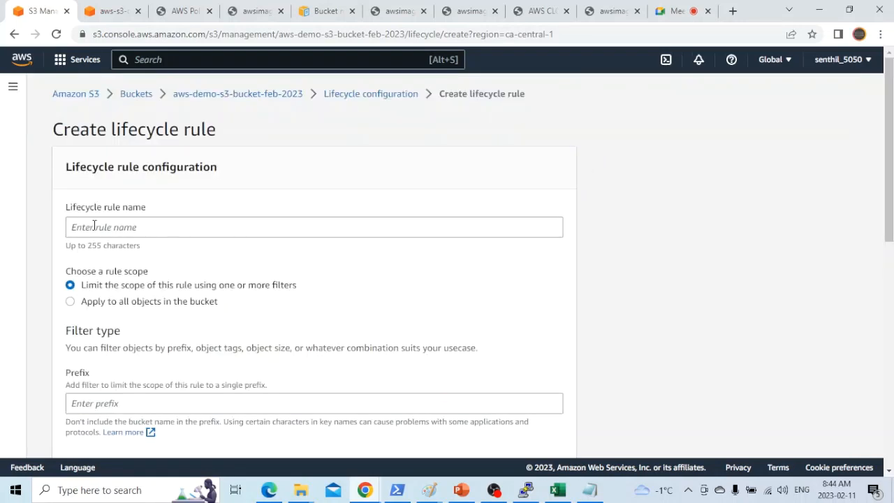
left_click(89, 225)
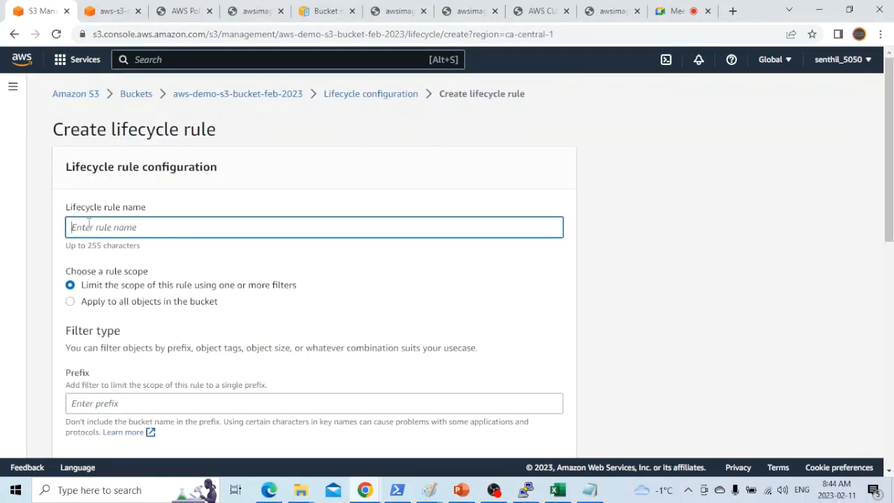
type("S3")
type("-Storage-standard-to-arch")
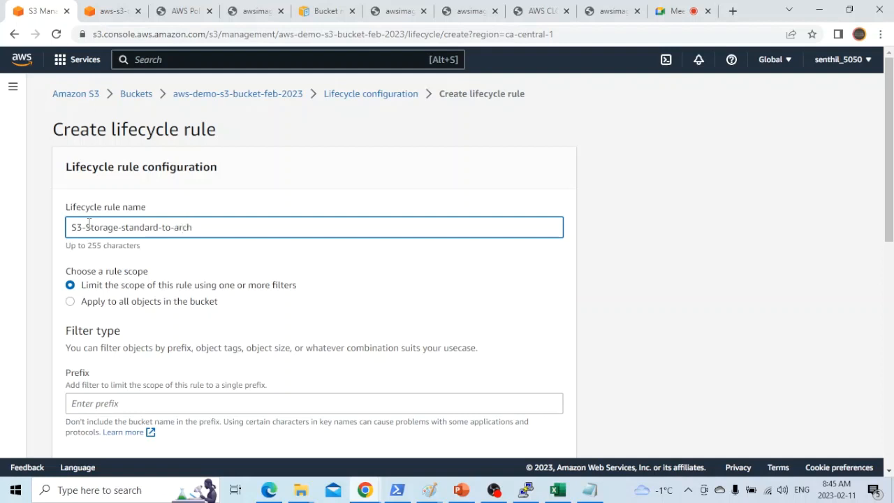
type("ieval")
Scope the rule to all objects in the bucket and acknowledge that scope
left_click(134, 308)
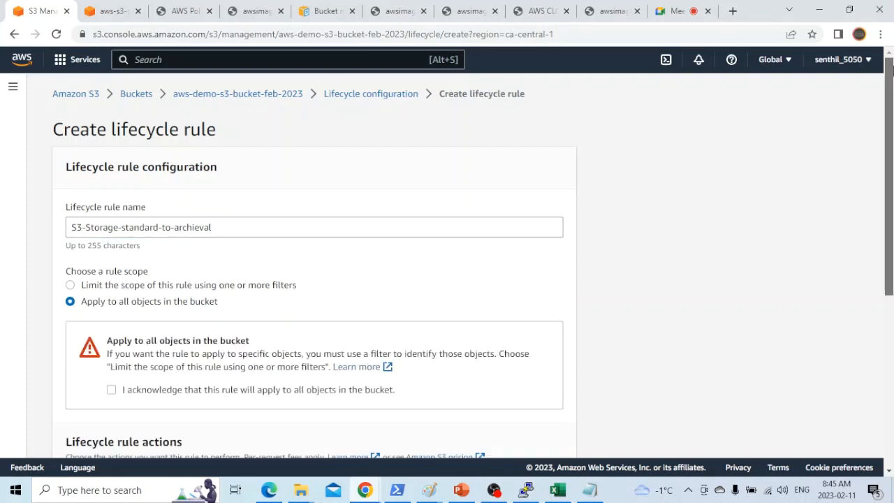
left_click_drag(891, 66, 890, 162)
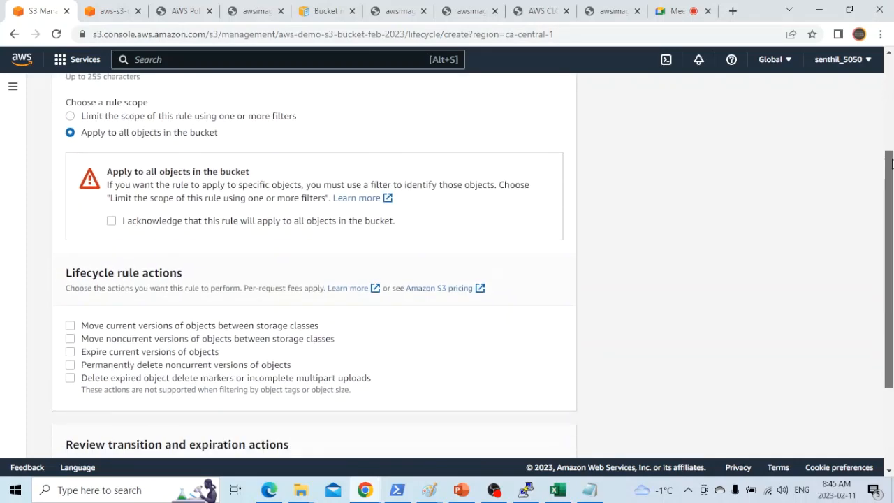
left_click(111, 221)
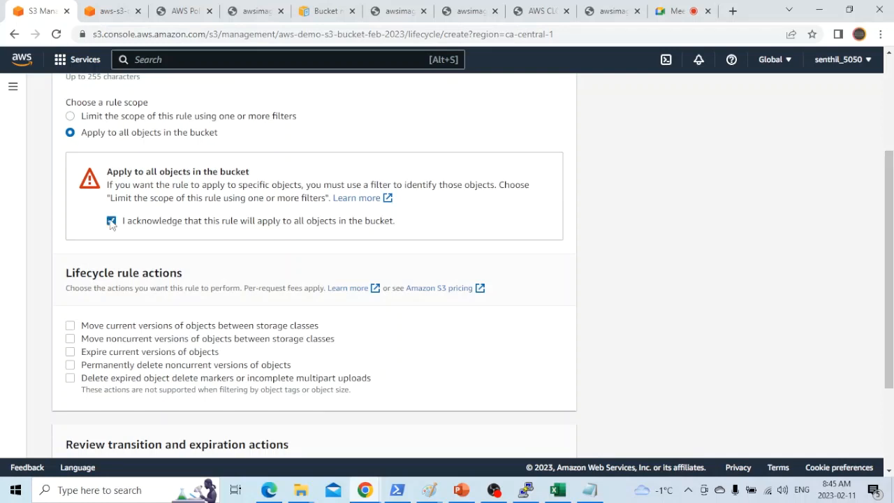
left_click_drag(890, 170, 891, 249)
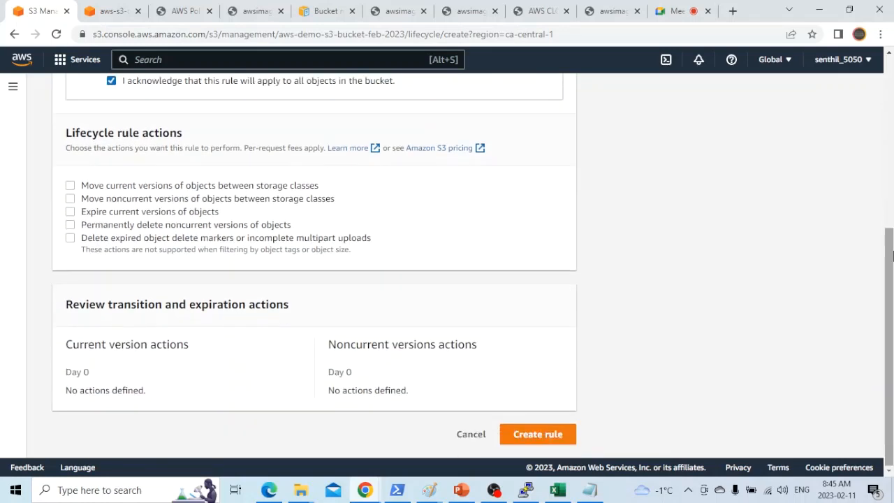
Enable moving current object versions between storage classes, with Standard-IA as the first transition
left_click(71, 186)
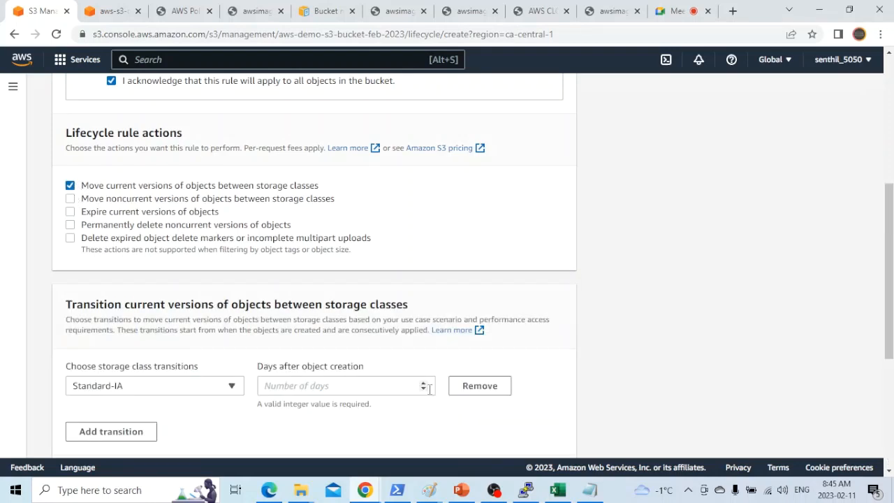
scroll(447, 265, "down", 4)
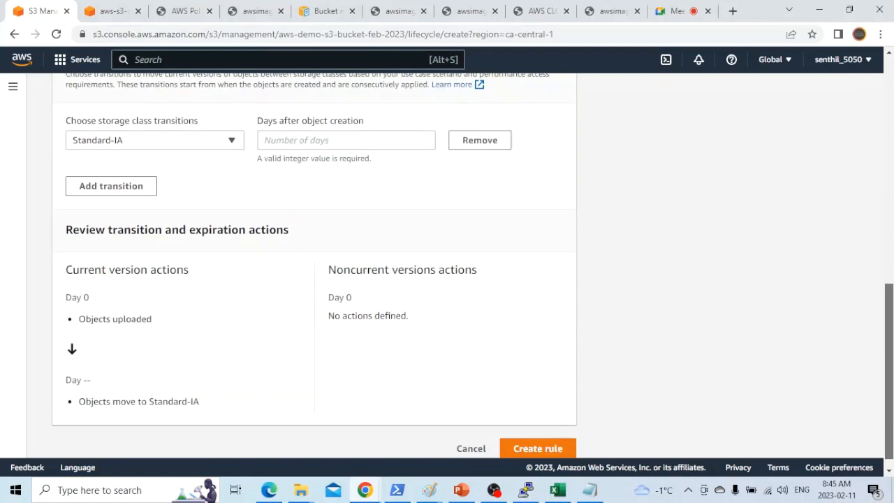
left_click(161, 140)
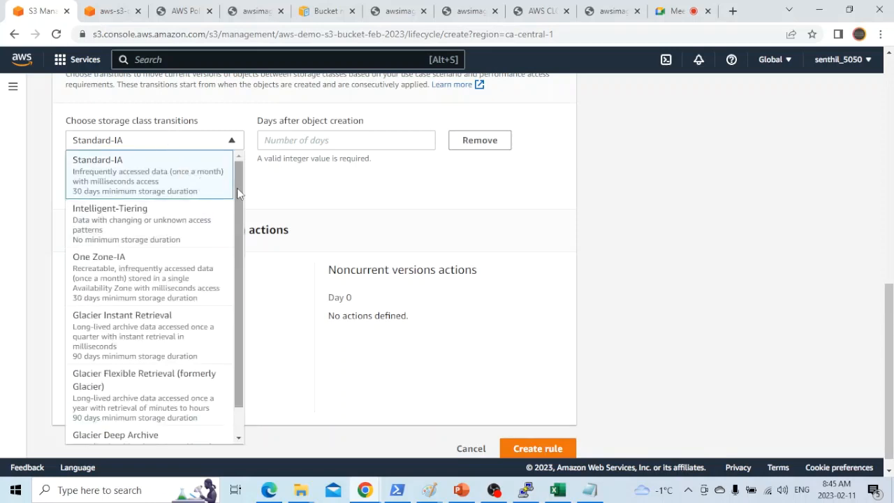
scroll(238, 200, "down", 1)
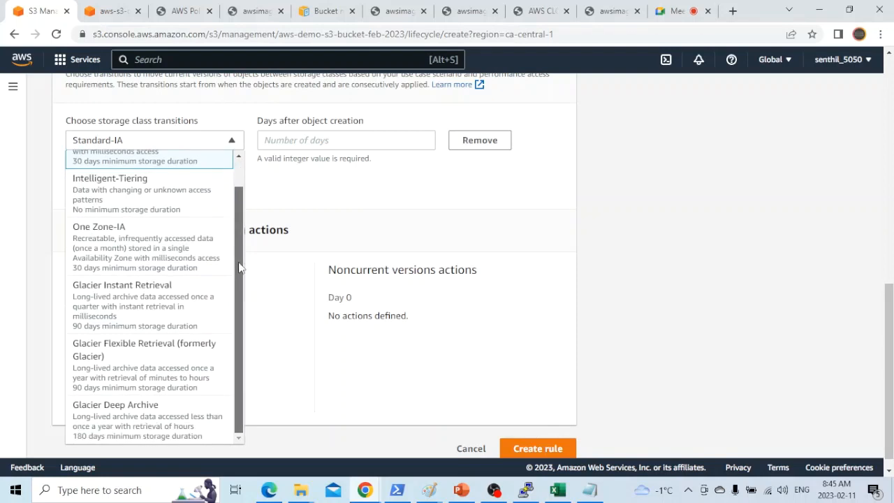
scroll(181, 265, "up", 1)
left_click(135, 175)
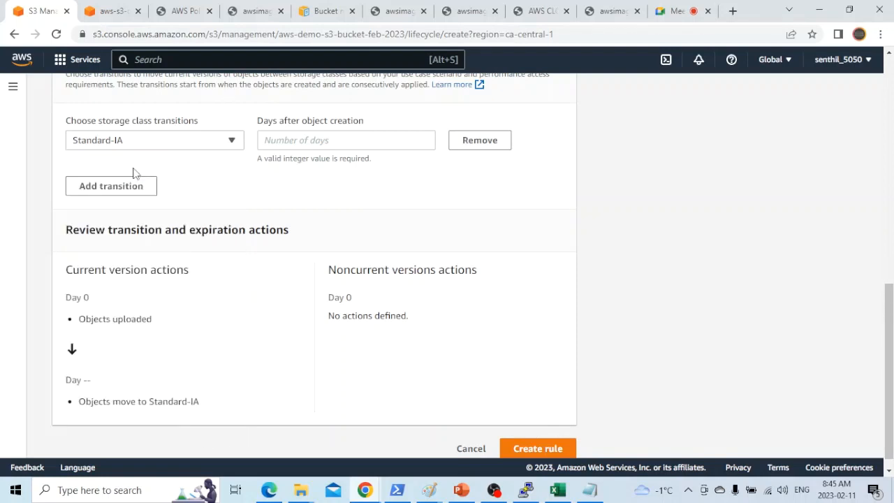
left_click_drag(889, 348, 891, 118)
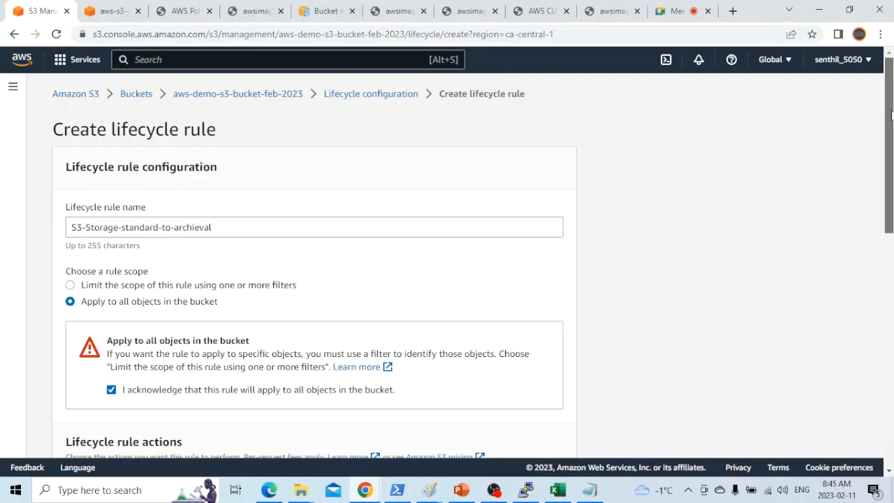
left_click_drag(890, 116, 892, 166)
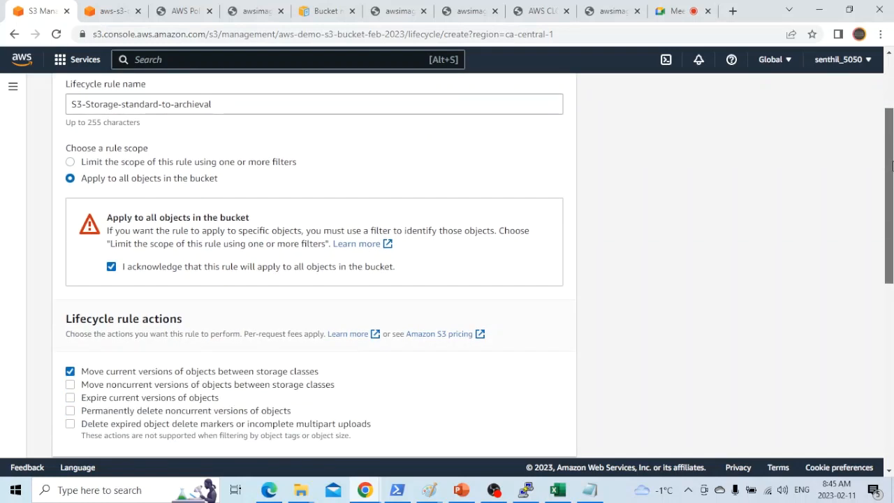
left_click_drag(892, 166, 892, 317)
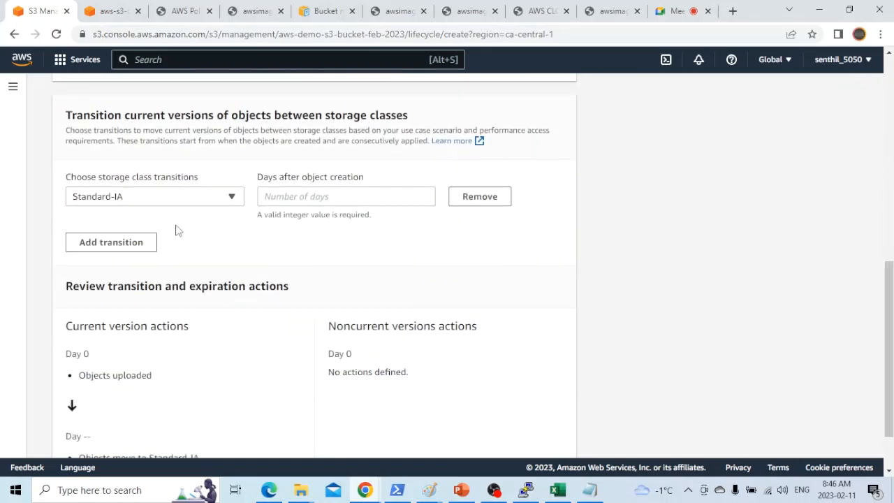
Add a second transition row and set the Standard-IA transition to 35 days
left_click(104, 248)
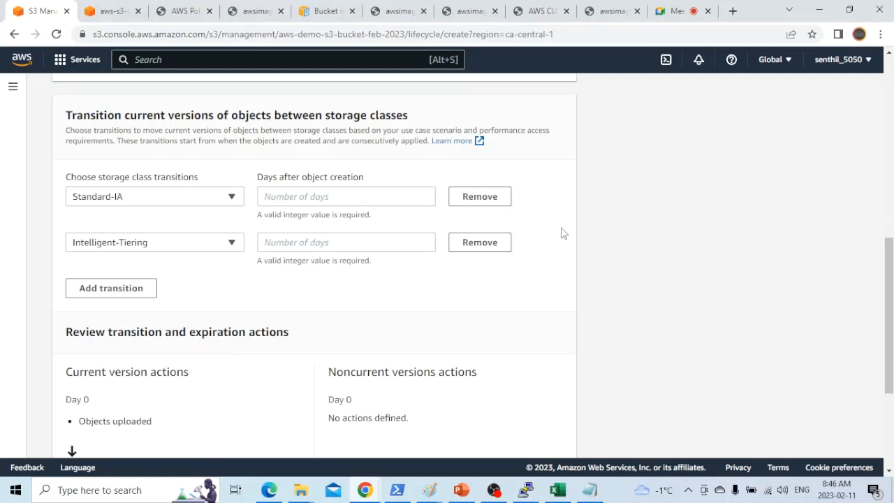
left_click(108, 241)
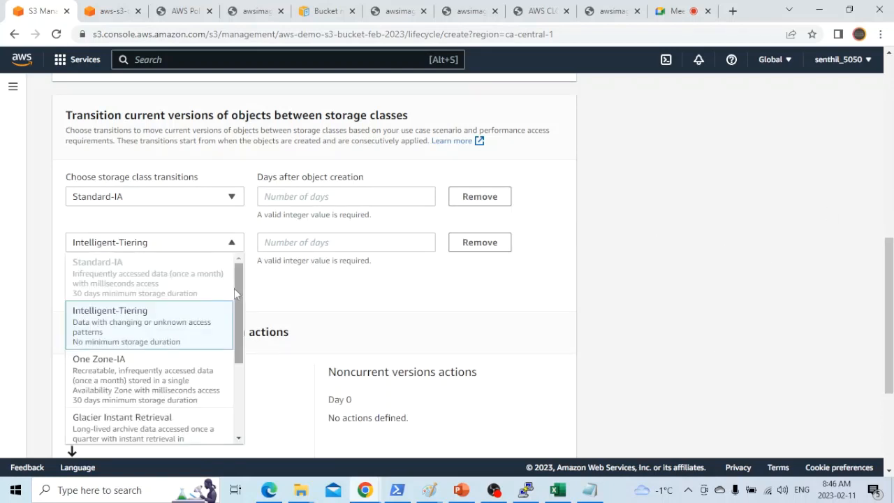
left_click(145, 324)
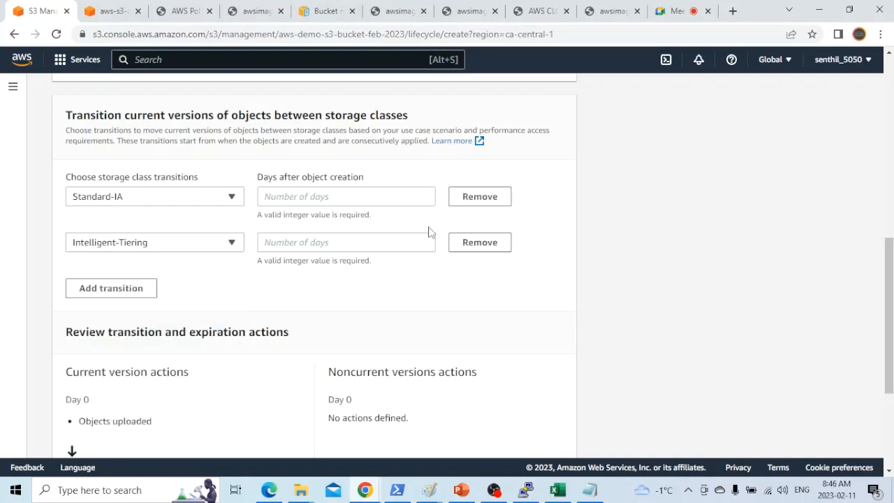
left_click(313, 201)
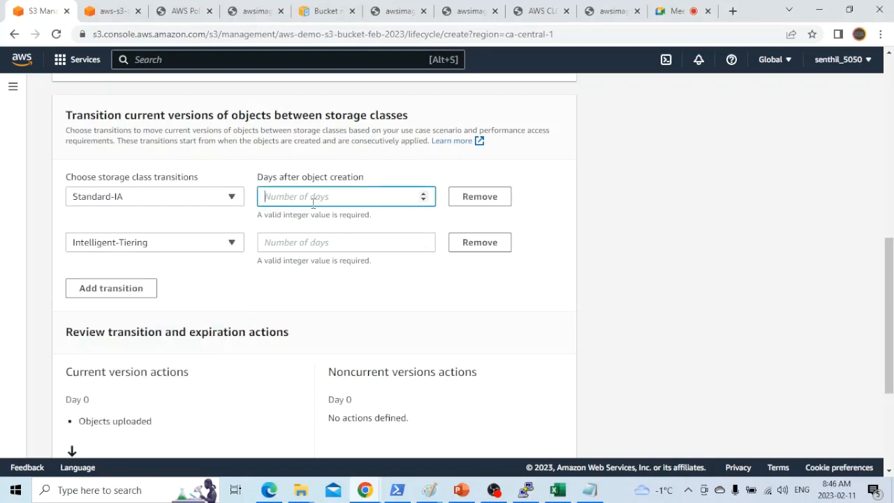
left_click(424, 197)
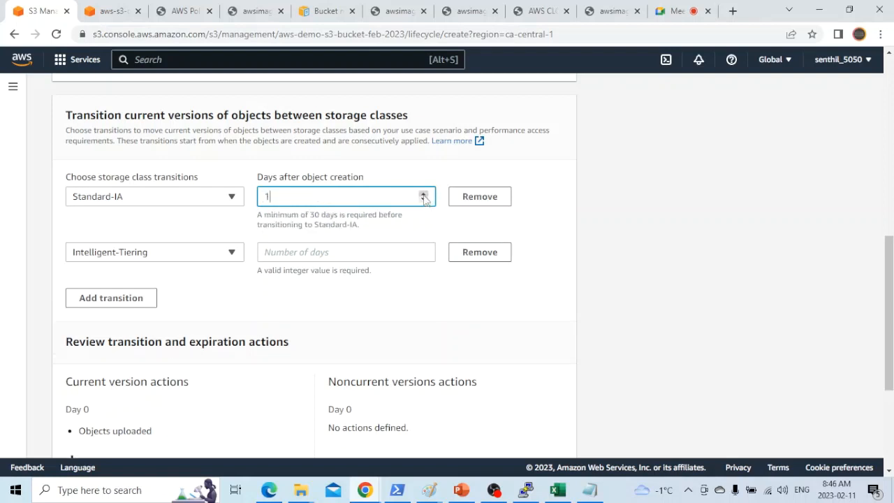
type("6")
left_click(423, 195)
left_click_drag(302, 202, 219, 206)
type("33")
key("BackSpace")
type("5")
left_click(778, 313)
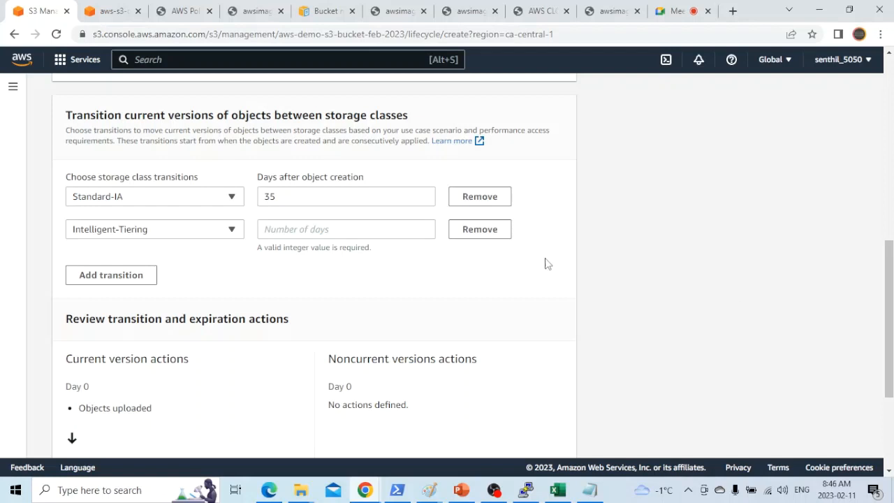
Set the second transition to One Zone-IA after 70 days
left_click(236, 231)
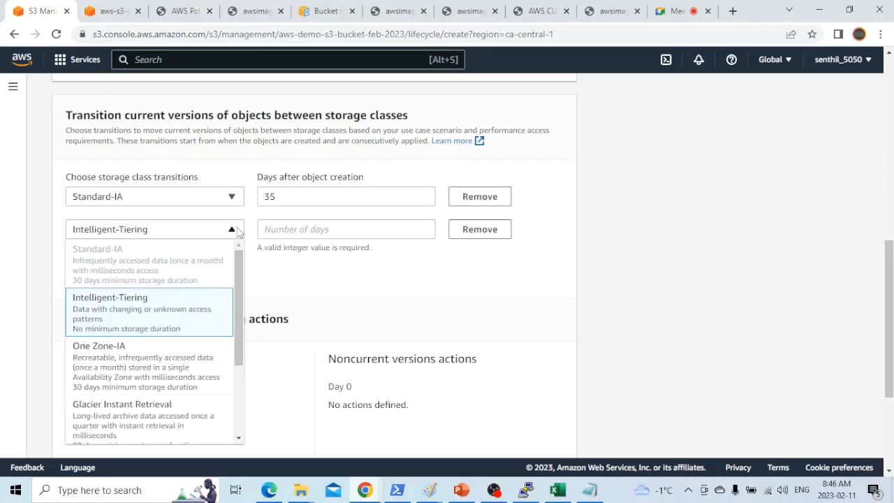
left_click(142, 349)
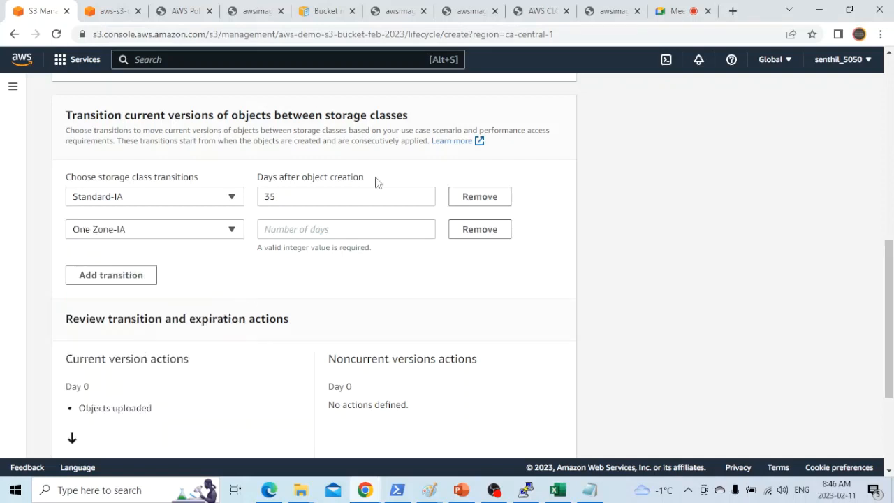
left_click(307, 225)
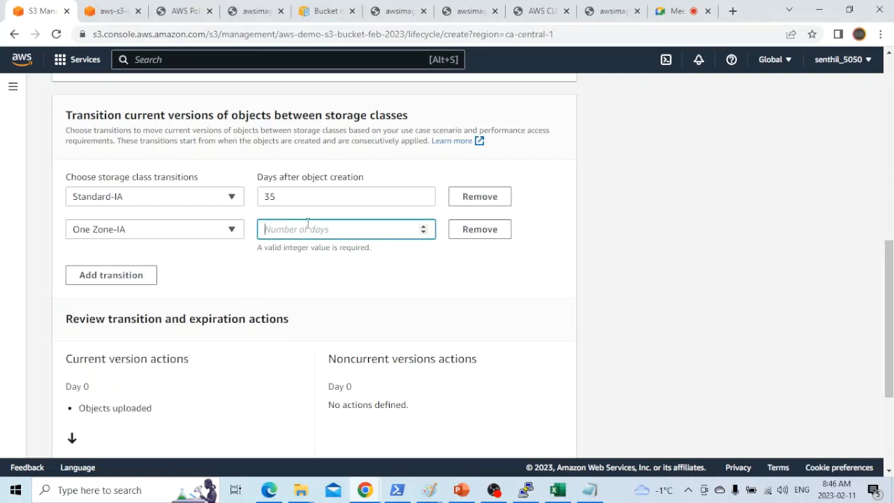
type("70")
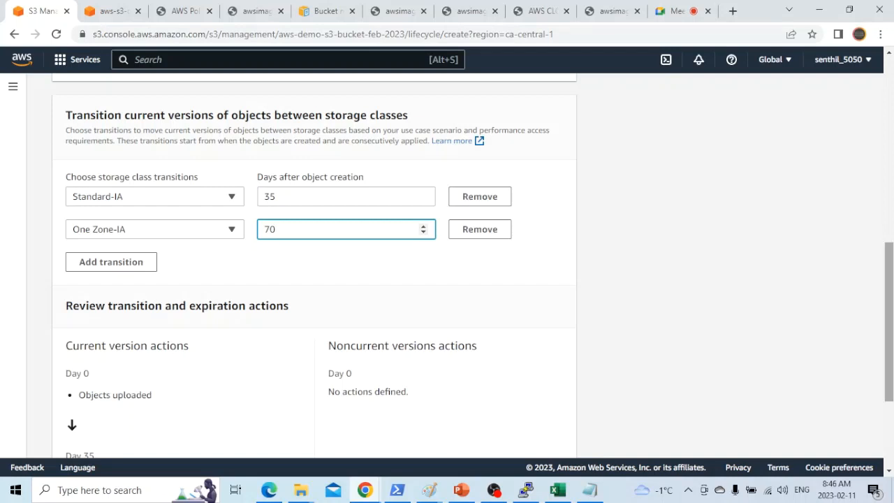
left_click(640, 313)
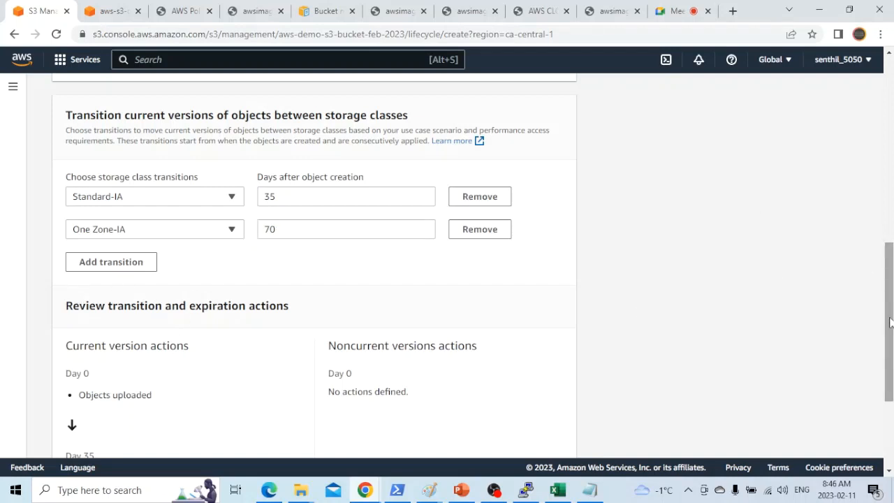
left_click_drag(892, 322, 891, 388)
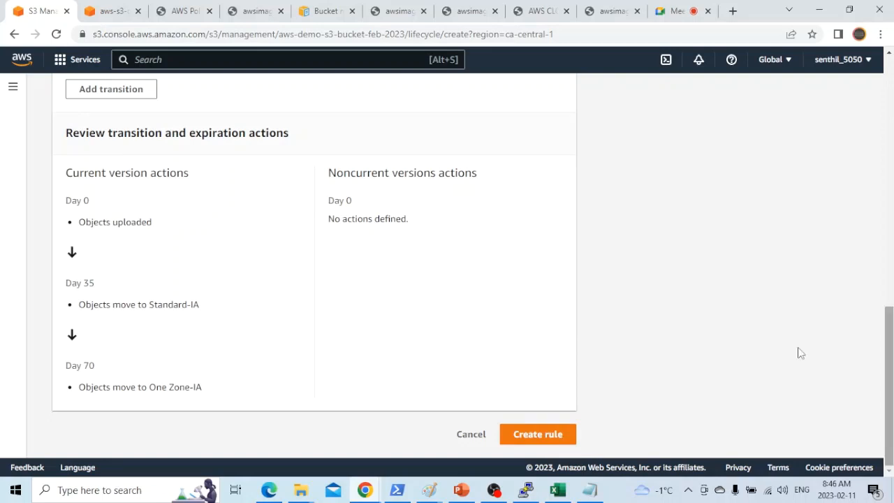
Save the S3-Storage-standard-to-archieval rule and verify the four objects still show Standard storage class
left_click(543, 434)
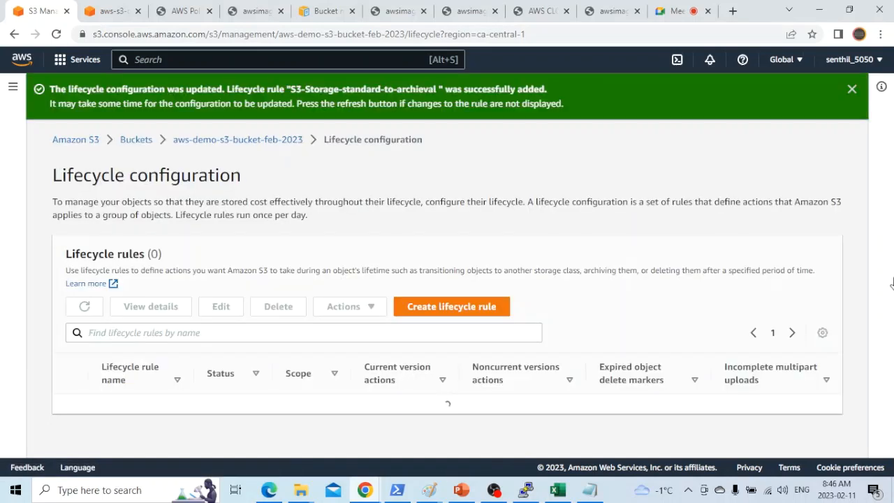
left_click(852, 89)
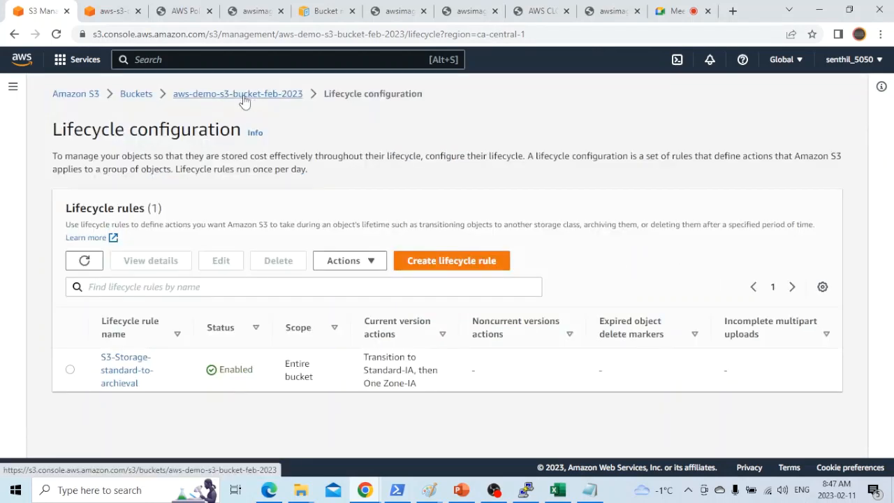
left_click(241, 95)
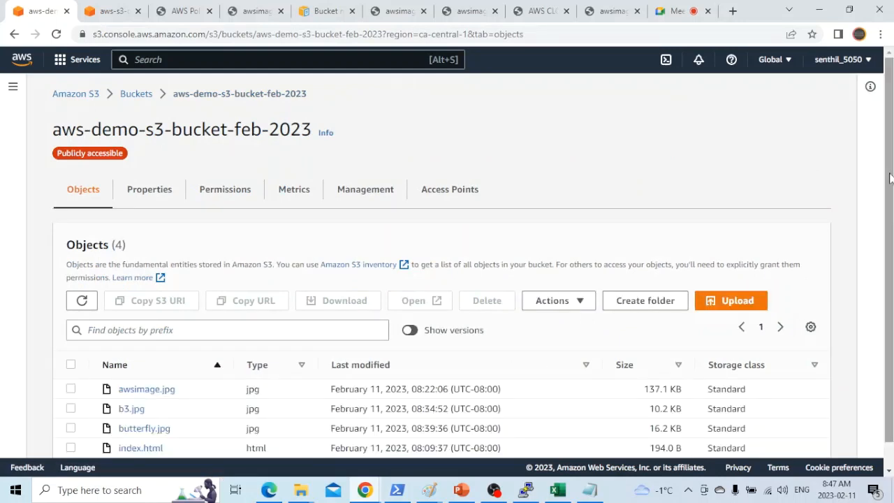
scroll(878, 195, "down", 1)
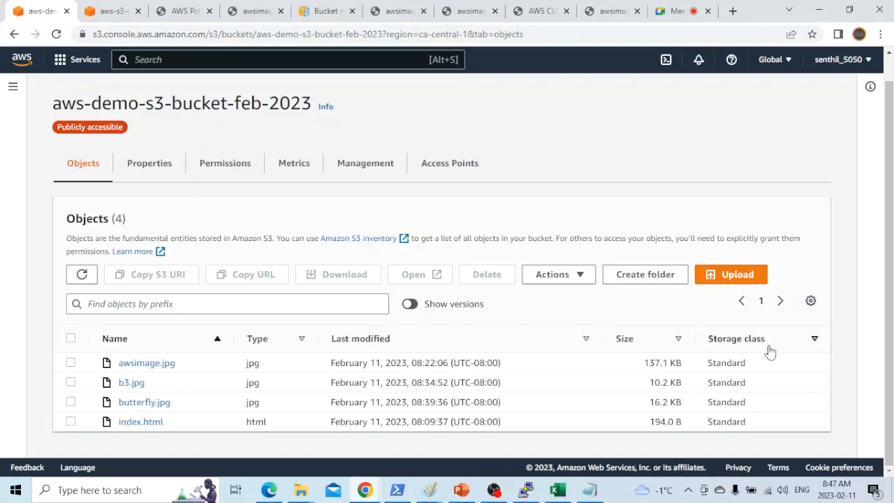
double_click(723, 363)
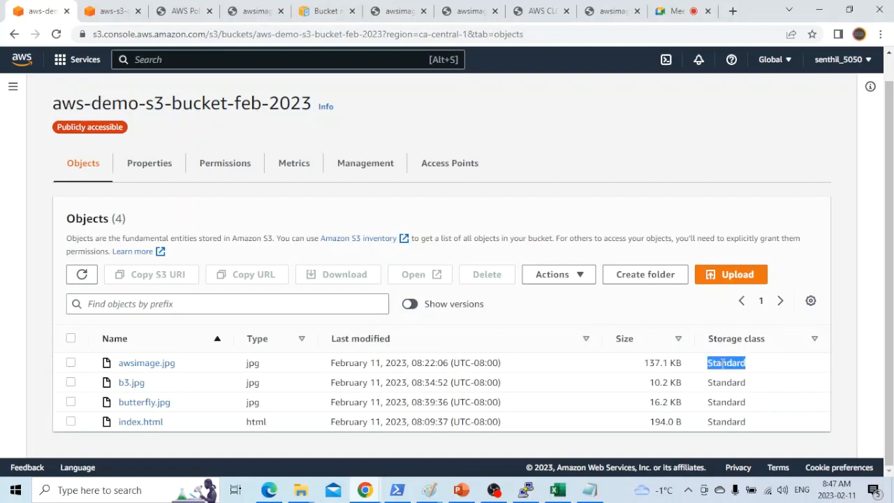
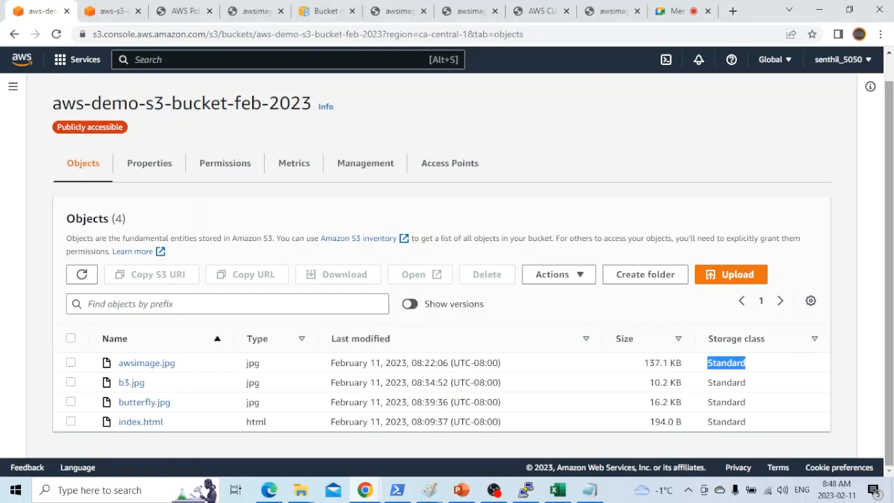
Review the bucket's Management tab, highlighting the rule's Entire bucket scope and One Zone-IA transition
left_click(721, 380)
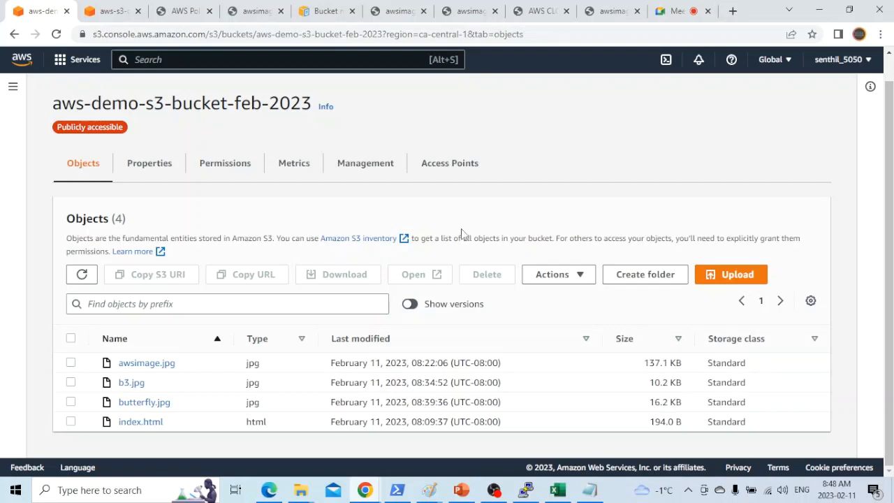
left_click(363, 166)
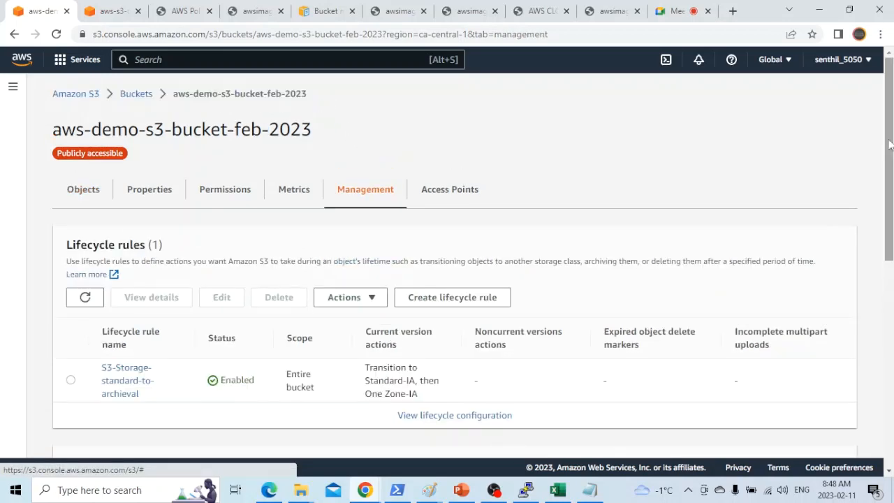
left_click_drag(891, 147, 891, 244)
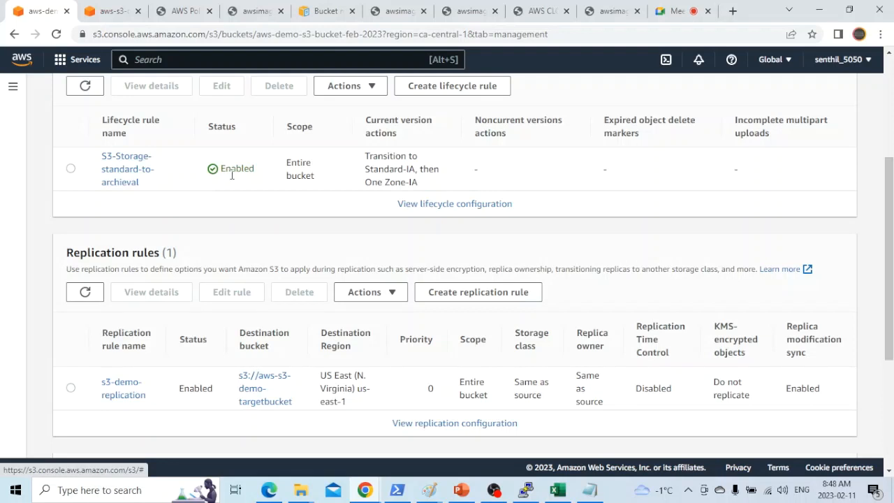
left_click_drag(286, 162, 318, 185)
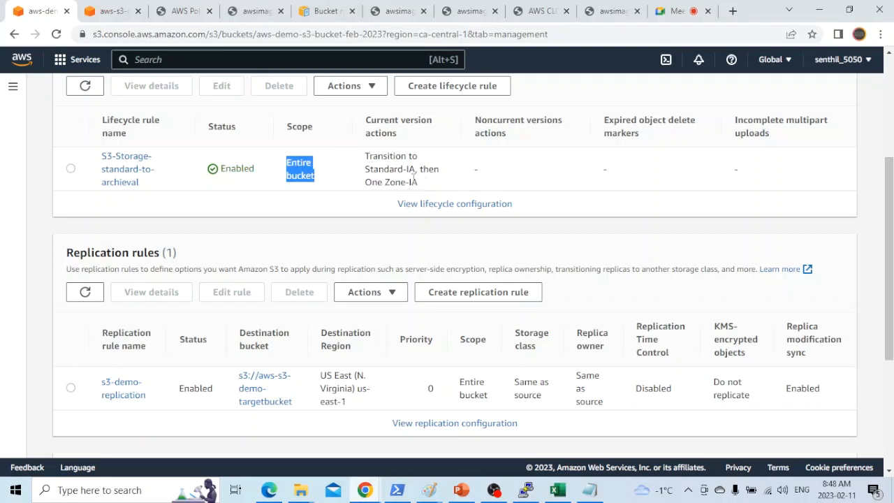
left_click_drag(378, 182, 431, 188)
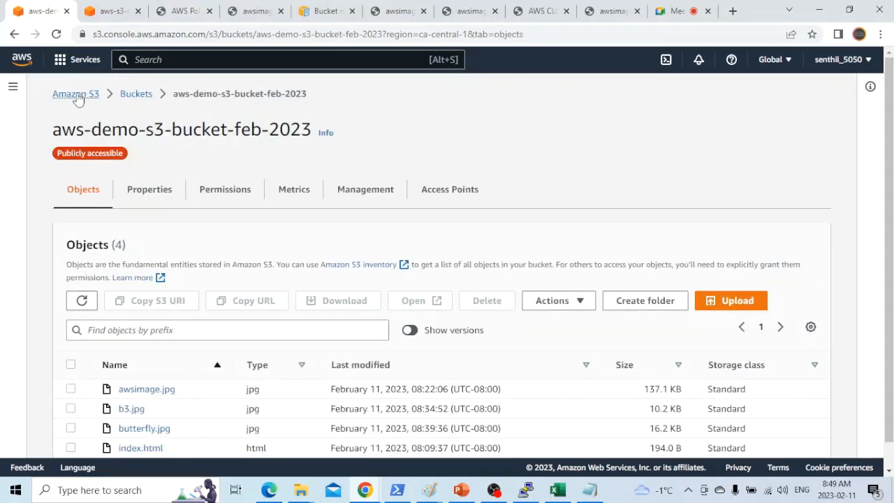
Go back to Amazon S3 home, search 'snowball' and browse the AWS Snow Family overview page
left_click(80, 96)
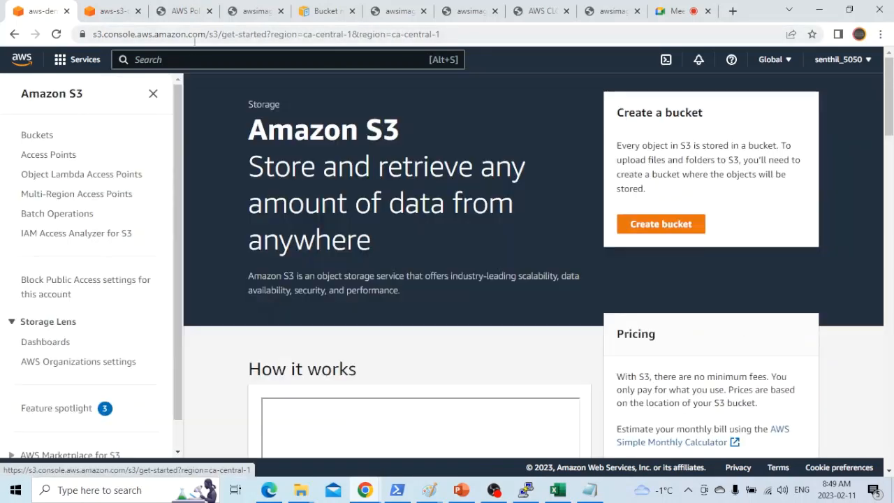
left_click(144, 57)
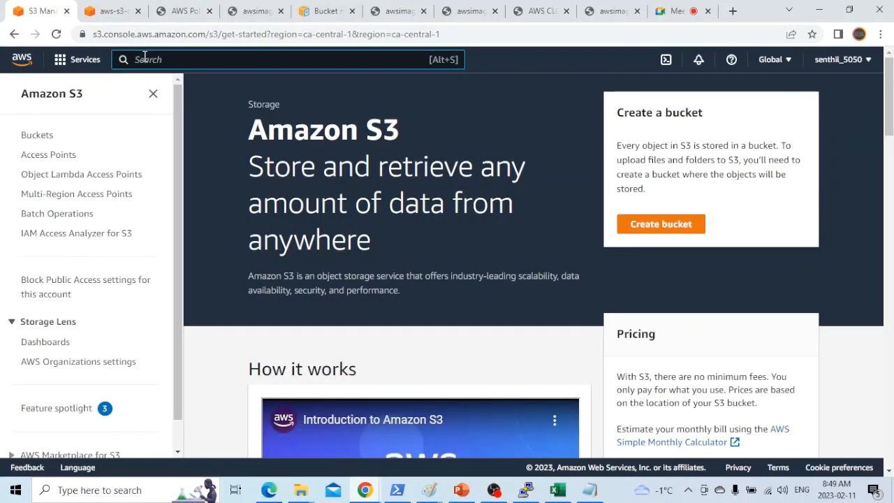
type("snowball")
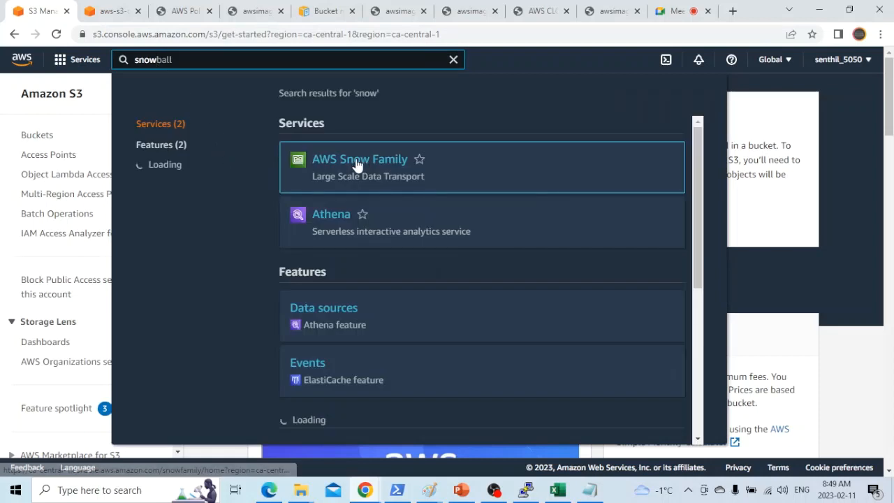
left_click(357, 162)
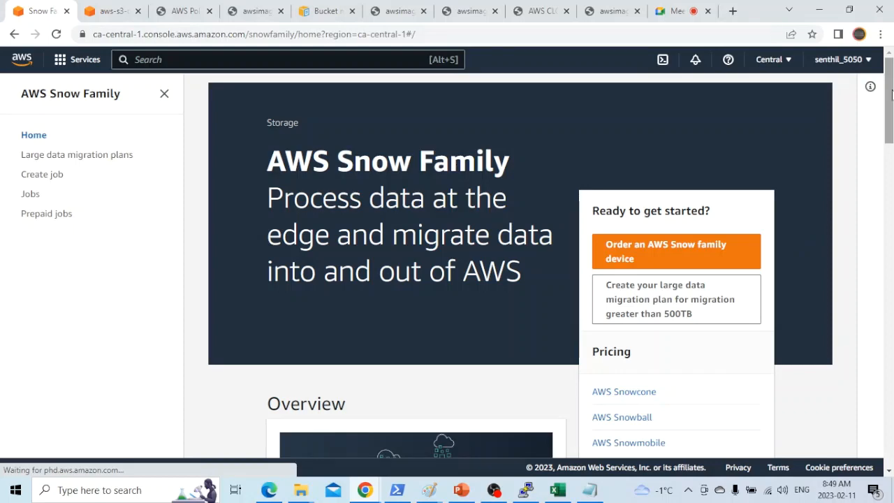
scroll(892, 94, "down", 3)
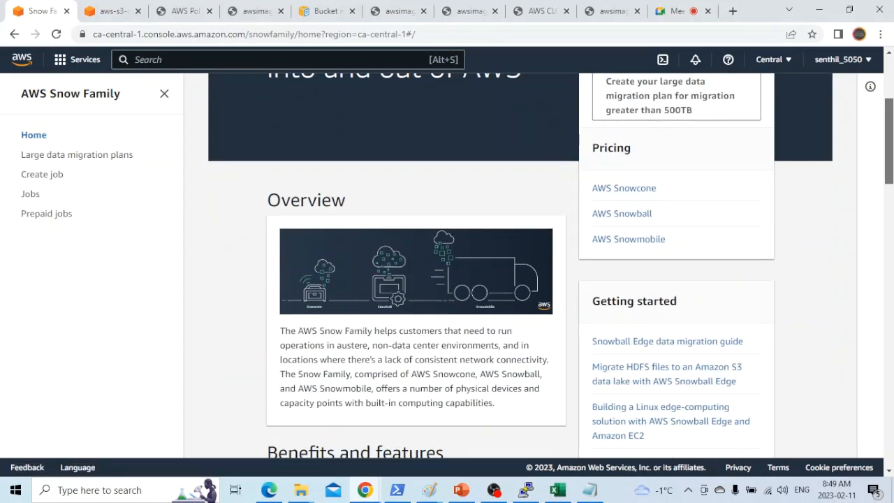
scroll(720, 150, "down", 2)
scroll(721, 149, "up", 2)
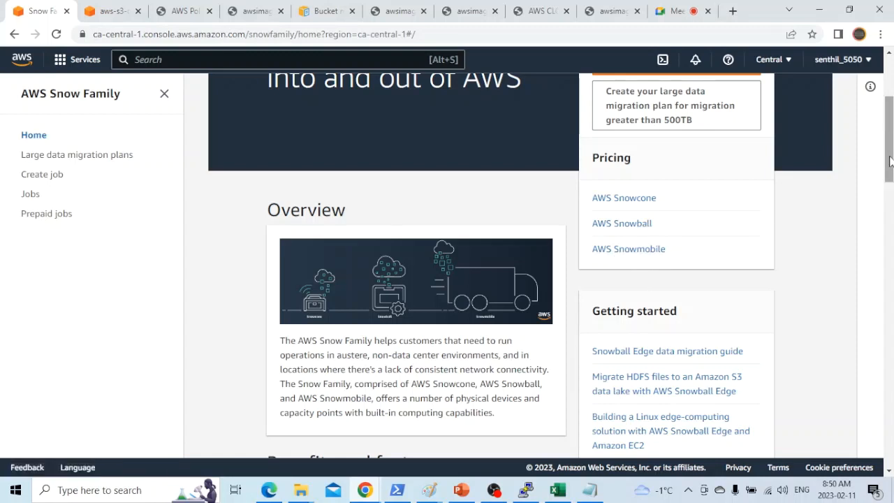
left_click_drag(889, 161, 888, 145)
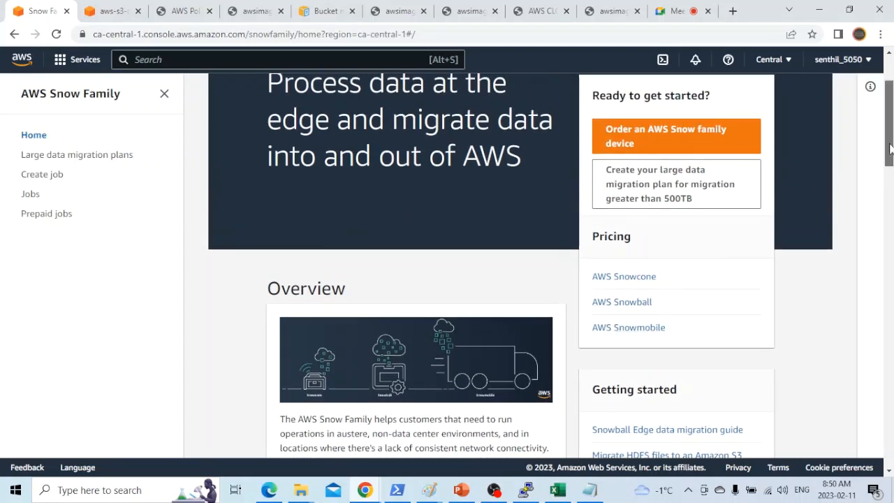
mouse_move(886, 133)
left_mouse_down()
mouse_move(887, 353)
mouse_move(881, 126)
left_mouse_up()
Order a Snow device as an Import into Amazon S3 job named aws-snow-demo and continue
left_click(635, 250)
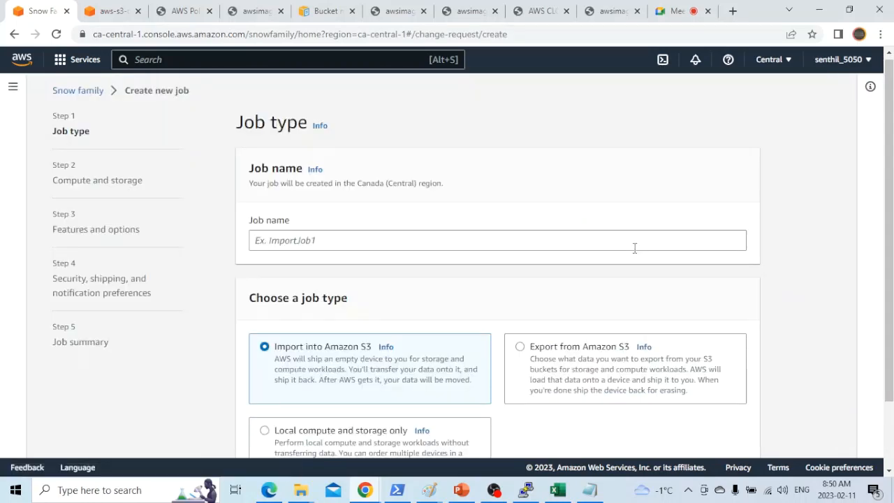
left_click(259, 238)
type("aws")
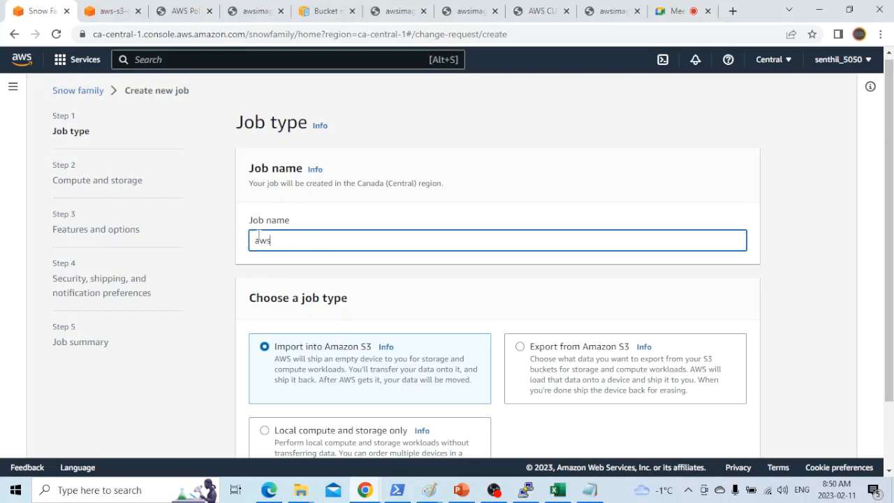
type("-snow-demo")
scroll(891, 131, "down", 2)
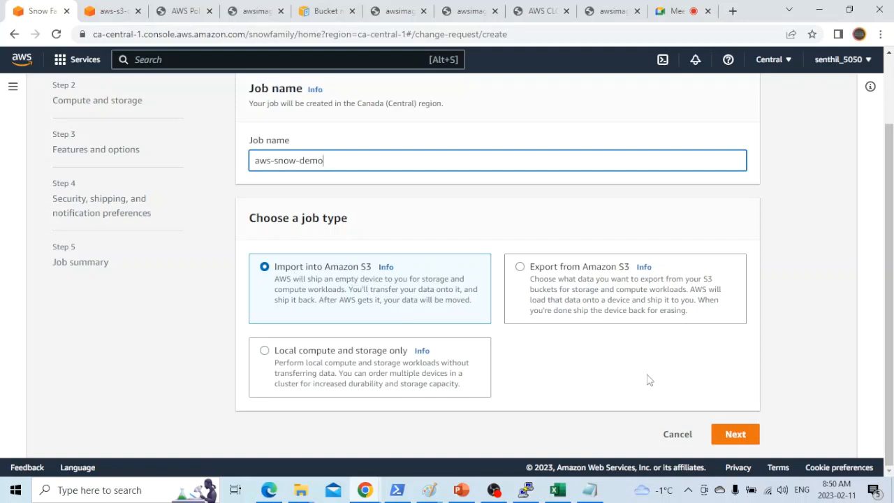
left_click(738, 442)
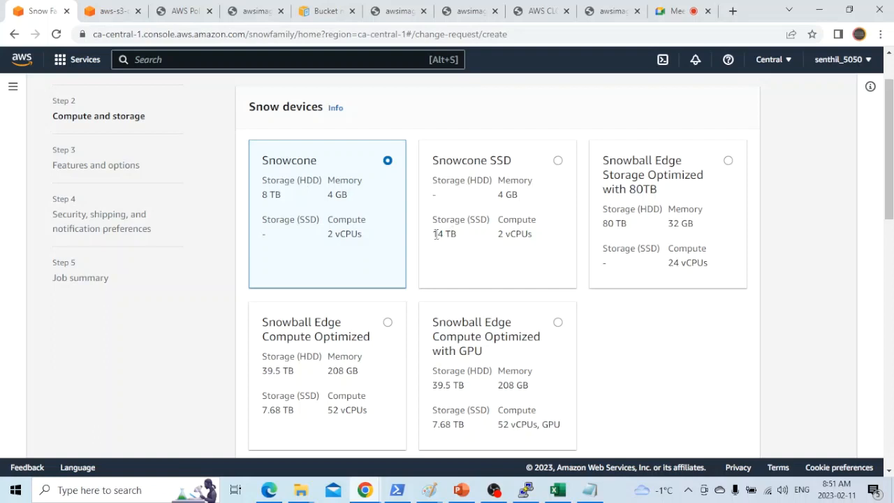
left_click_drag(434, 234, 471, 234)
left_click(264, 195)
left_click_drag(264, 195, 289, 197)
double_click(280, 340)
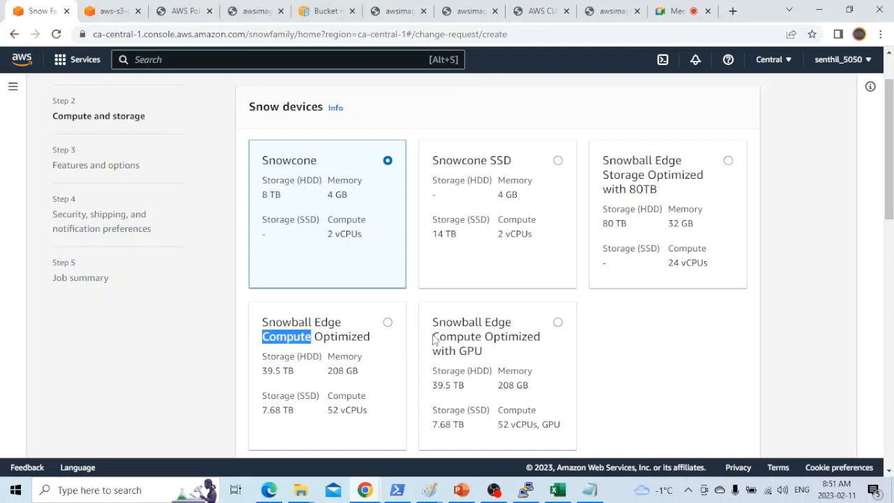
double_click(667, 160)
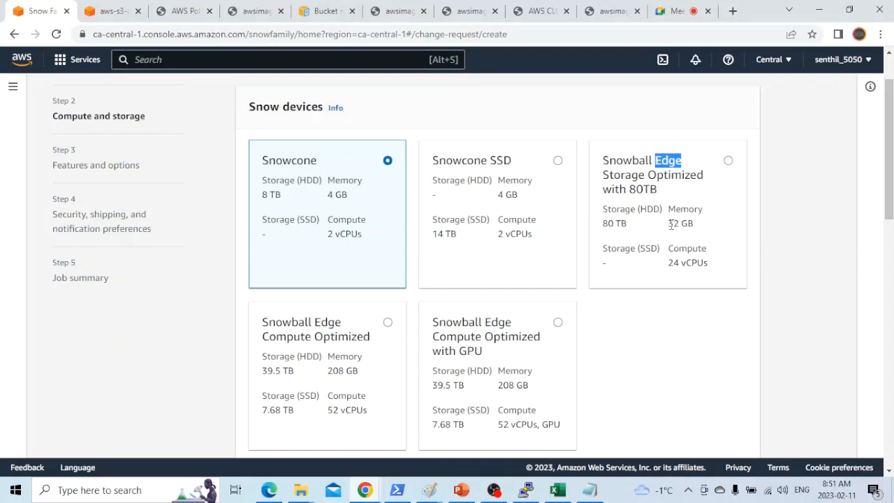
left_click_drag(670, 224, 703, 225)
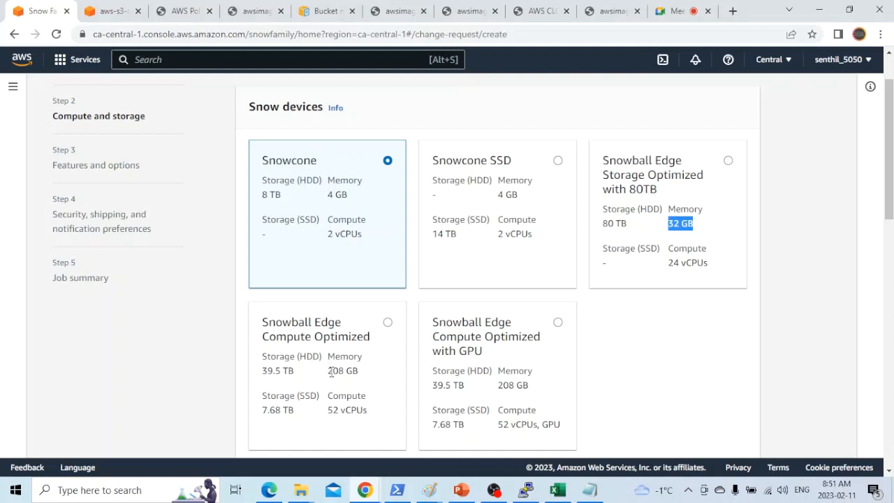
left_click_drag(331, 372, 370, 376)
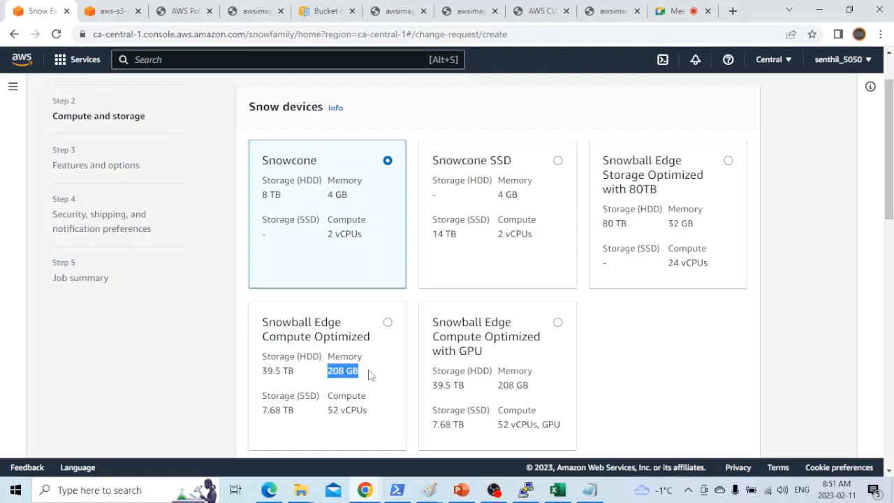
left_click(266, 370)
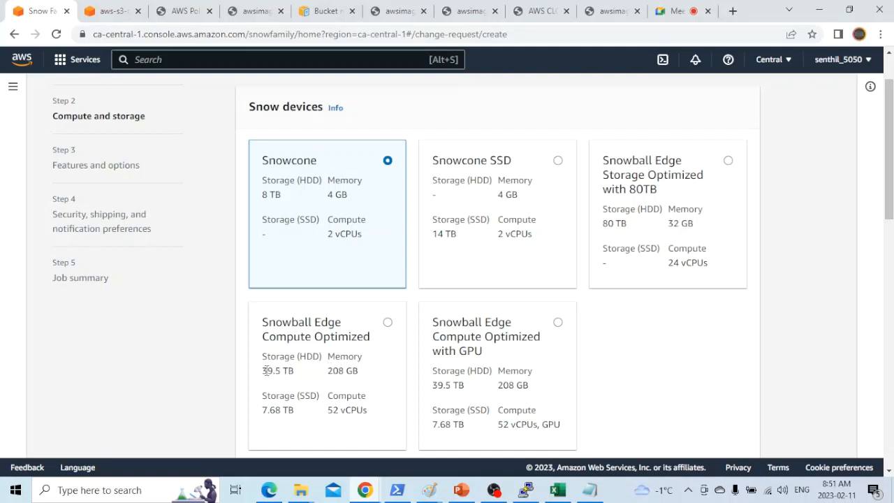
left_click_drag(299, 372, 266, 370)
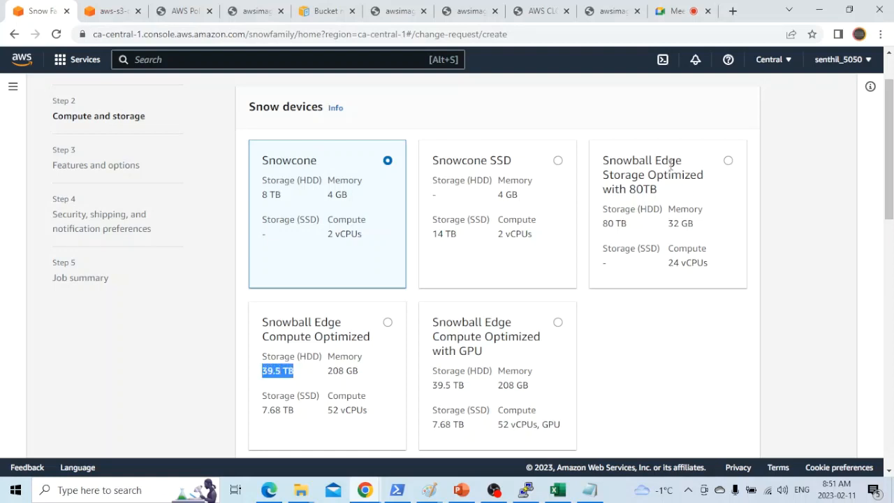
left_click_drag(631, 226, 602, 228)
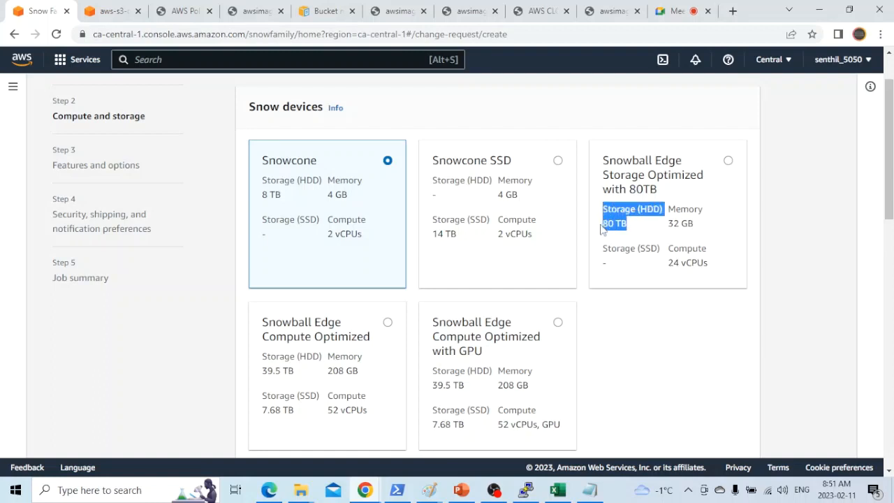
left_click(853, 307)
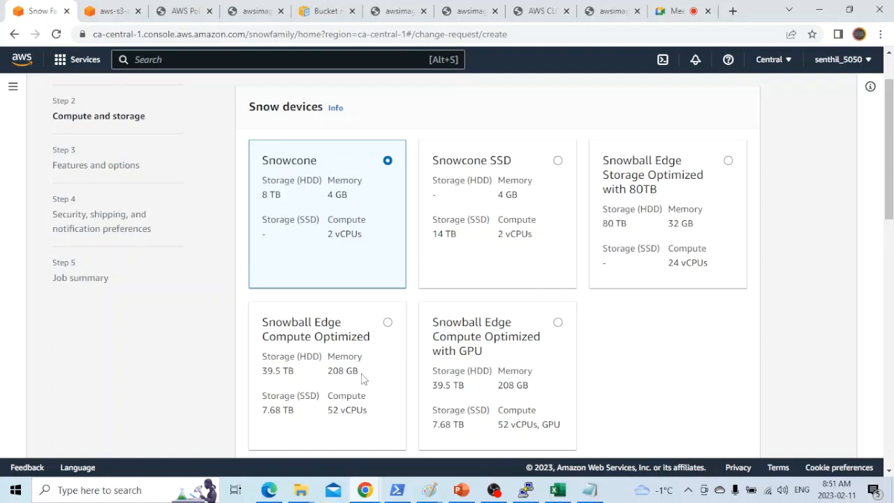
left_click_drag(328, 411, 342, 410)
left_click_drag(679, 264, 668, 264)
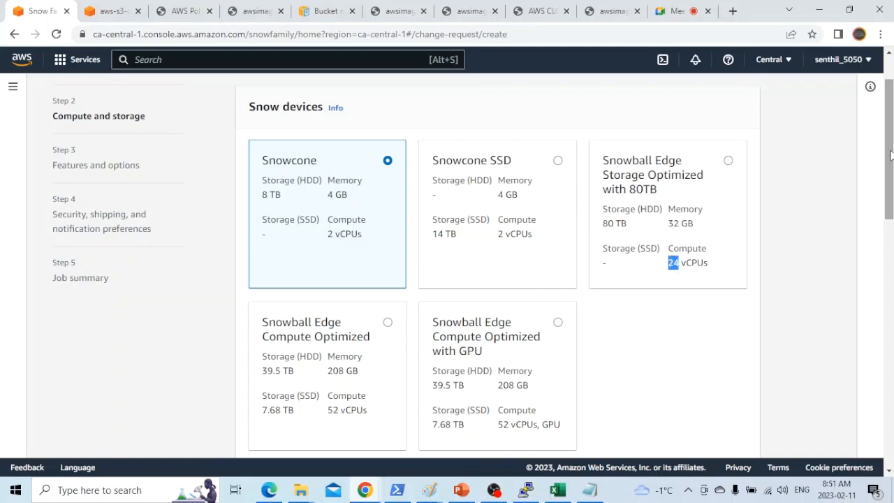
left_click_drag(891, 156, 891, 173)
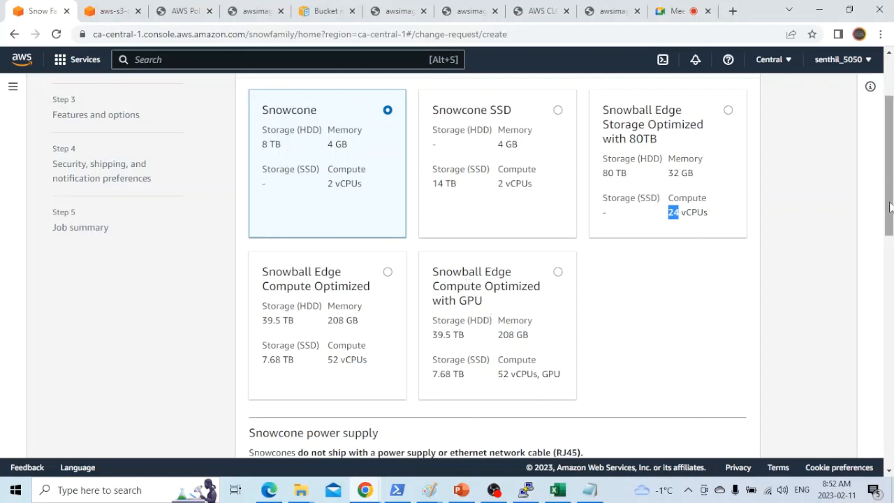
left_click_drag(890, 207, 890, 436)
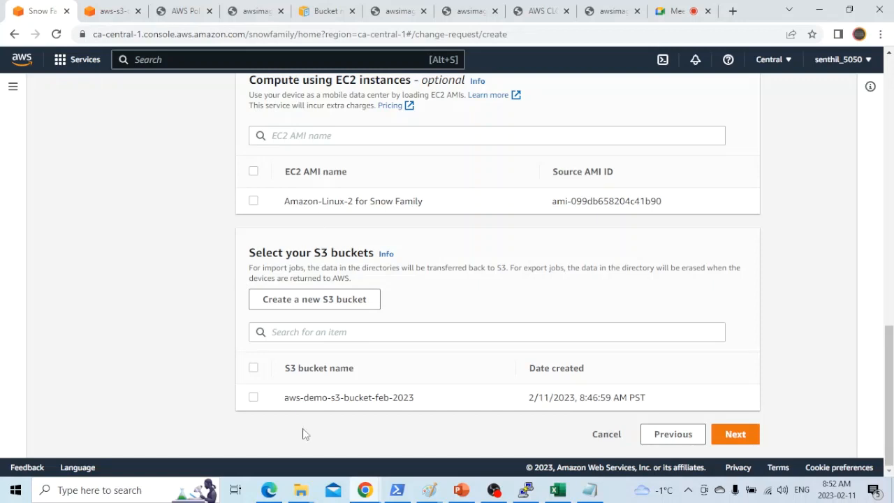
Point out 's3' in aws-demo-s3-bucket-feb-2023, then try Next and hit the power-supply acknowledgement error
double_click(334, 396)
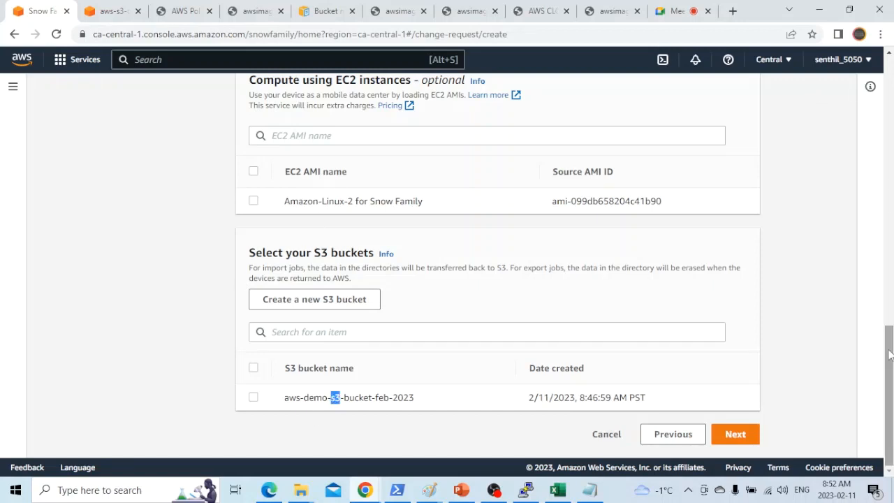
left_click_drag(889, 354, 881, 389)
left_click(749, 434)
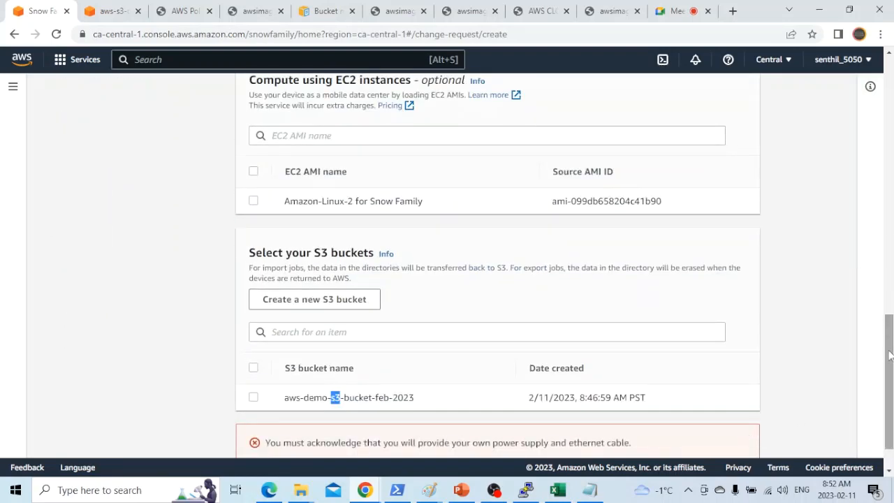
left_click_drag(892, 305, 888, 86)
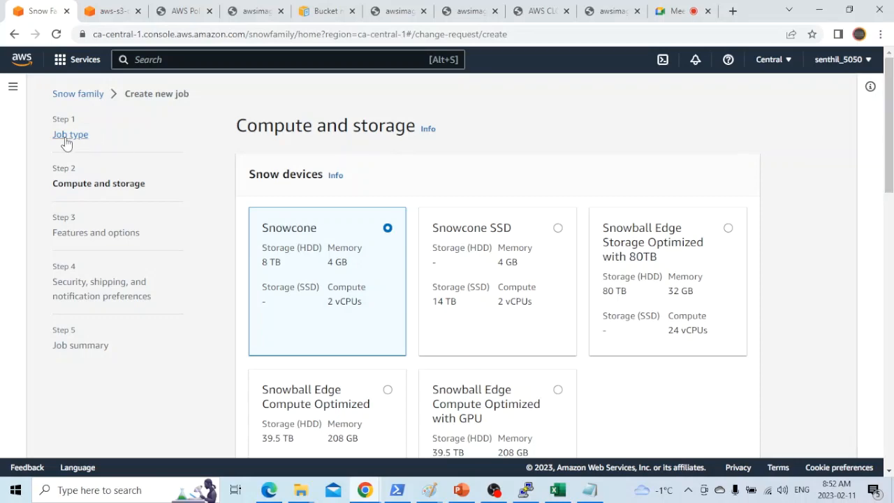
Go back via the Snow family breadcrumb and scroll to the home page's Overview section
left_click(75, 95)
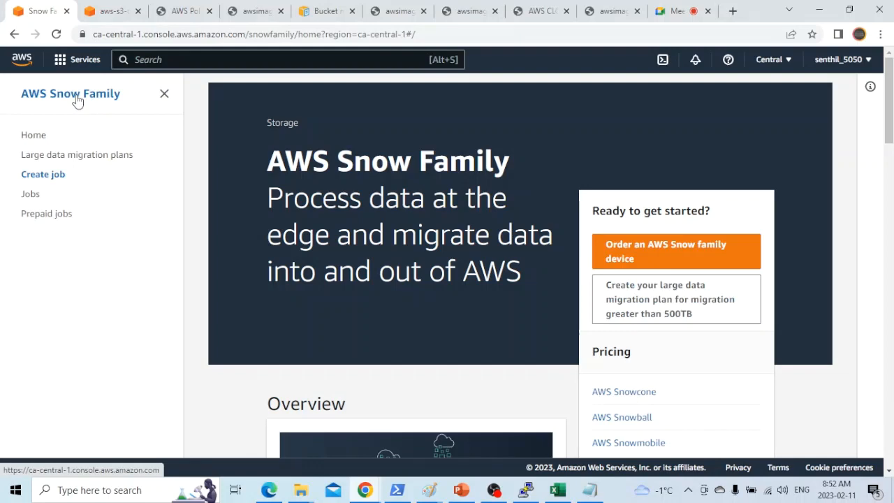
scroll(889, 112, "down", 3)
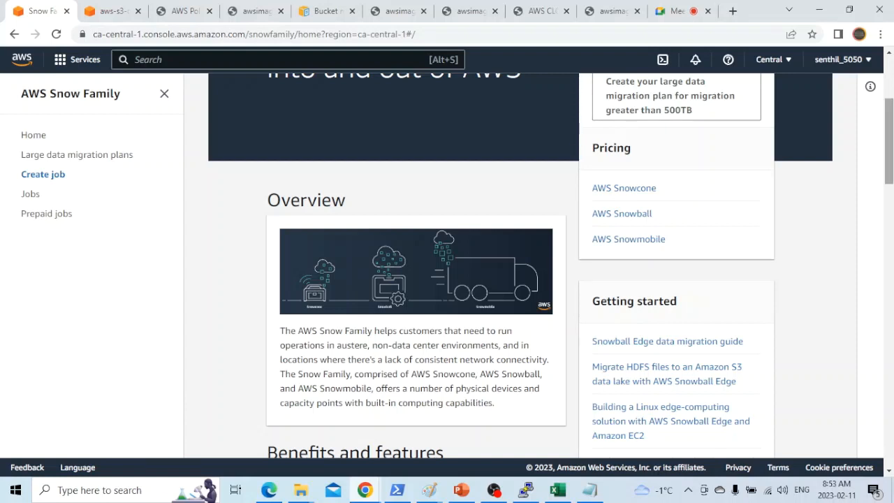
Search 'aws direct' and open the Direct Connect service from the results
left_click(244, 56)
type("aws d")
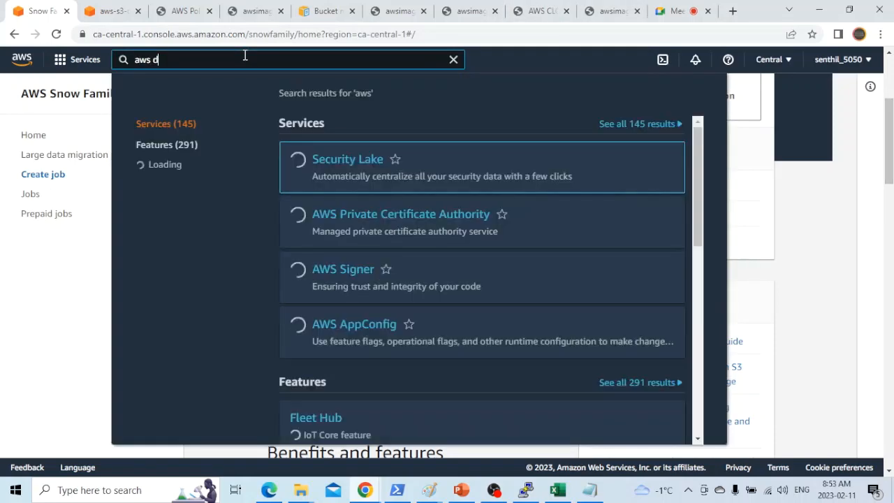
type("irect")
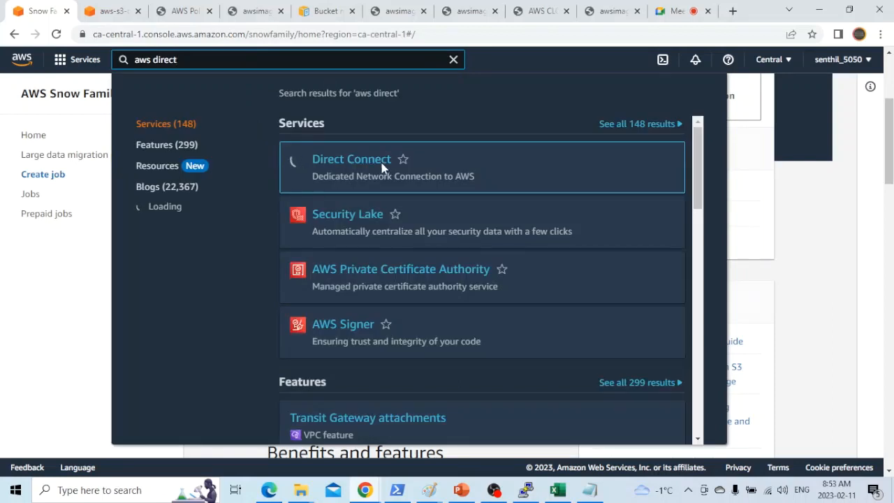
left_click(356, 159)
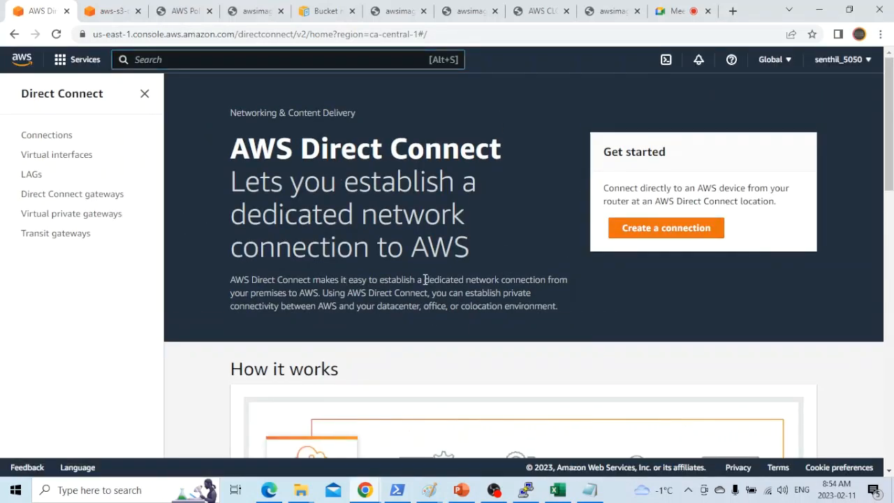
left_click_drag(424, 279, 319, 297)
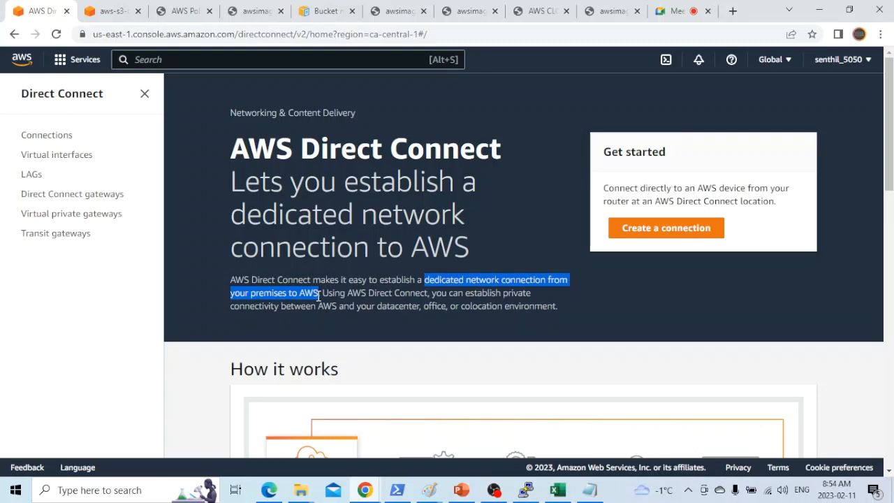
left_click(337, 294)
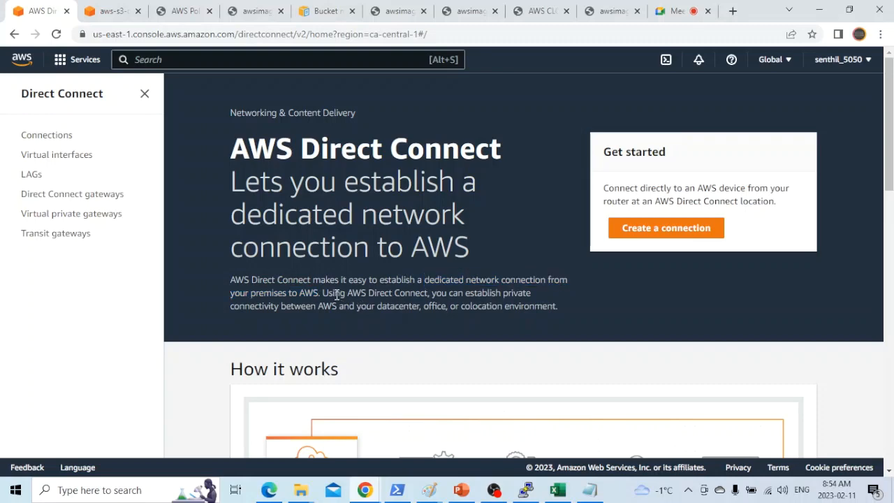
left_click_drag(431, 294, 557, 305)
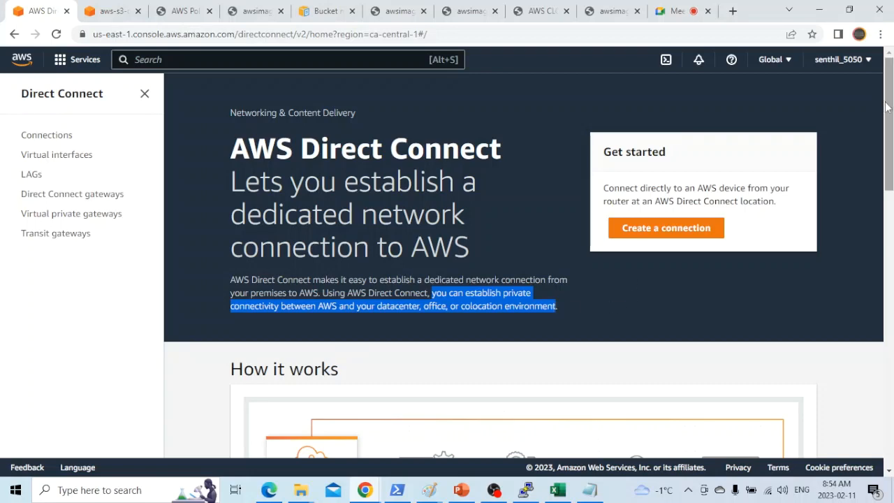
left_click_drag(889, 107, 891, 155)
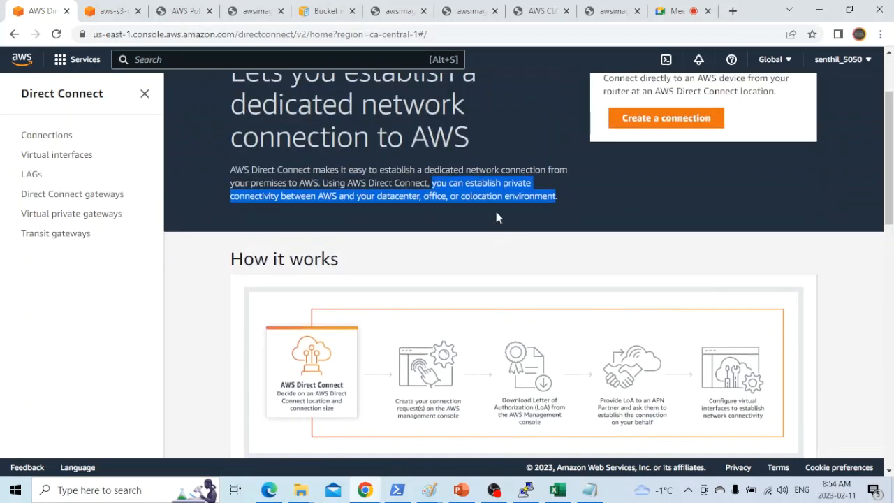
left_click(366, 184)
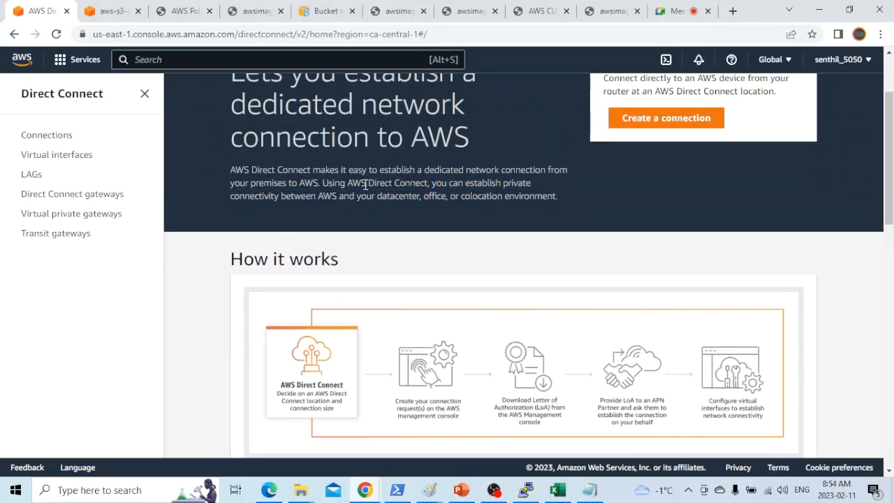
left_click_drag(348, 184, 428, 184)
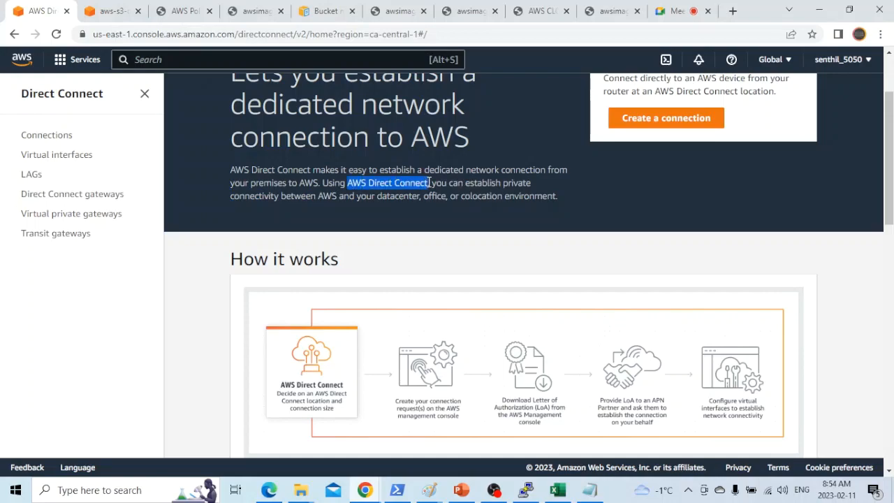
left_click_drag(890, 175, 889, 284)
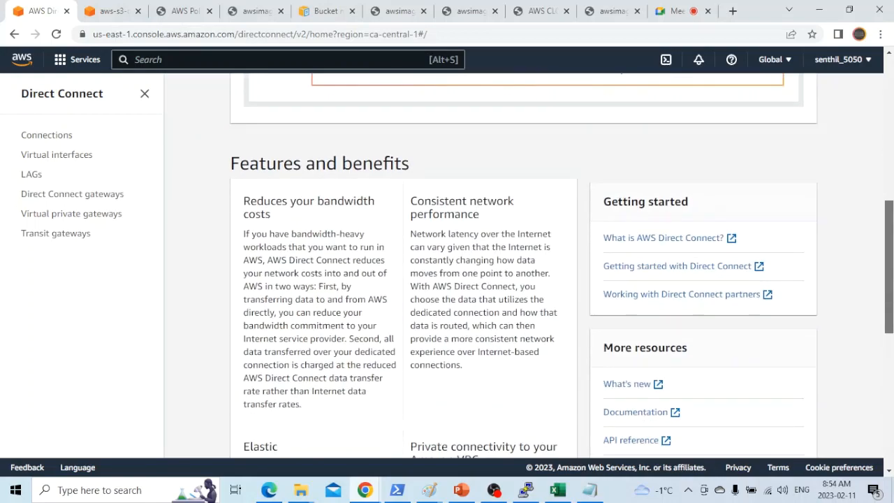
scroll(620, 359, "down", 3)
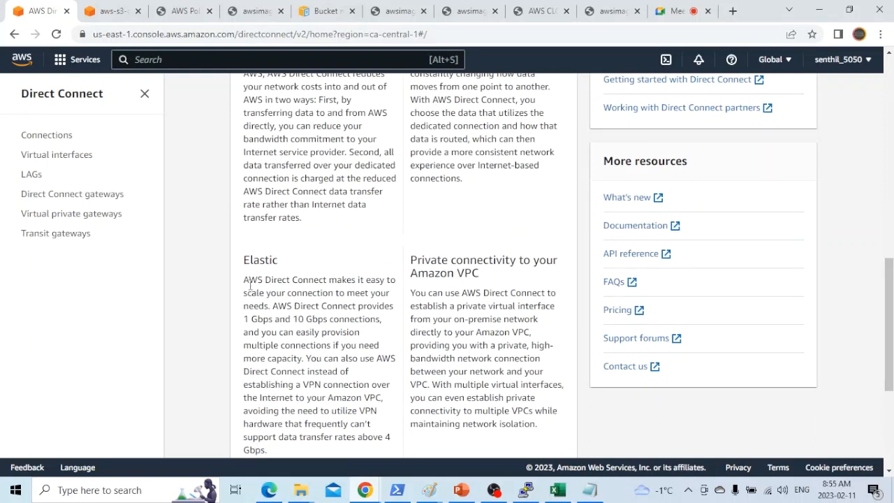
left_click_drag(248, 283, 280, 306)
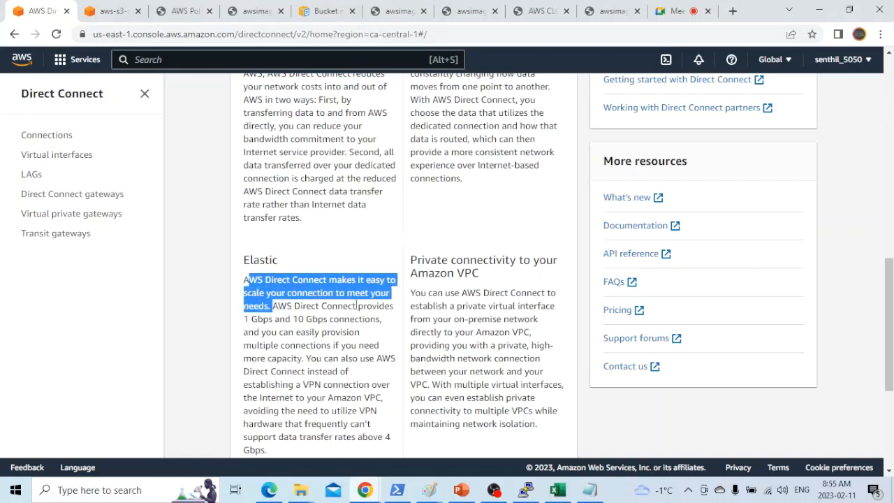
left_click(357, 306)
left_click_drag(357, 306, 383, 321)
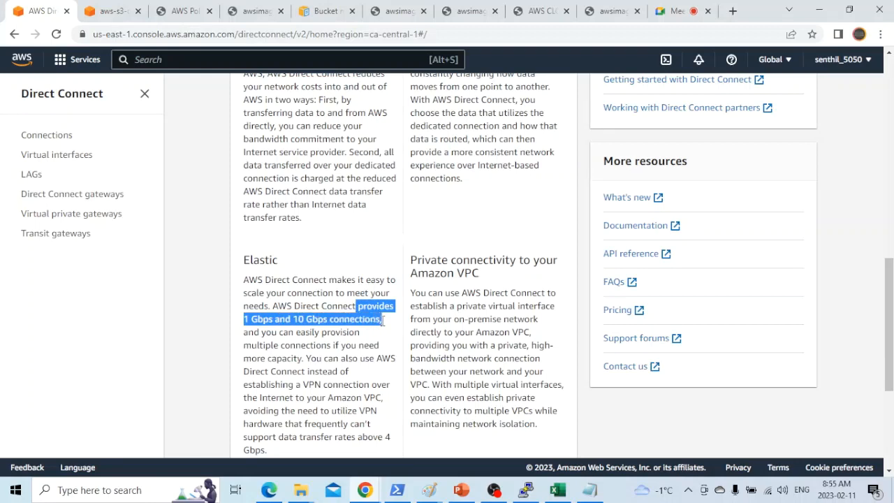
left_click(371, 341)
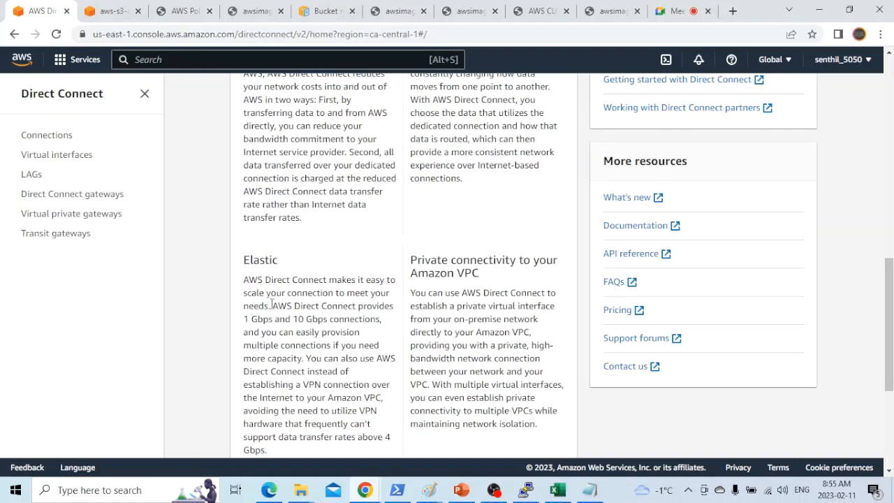
left_click_drag(271, 305, 376, 322)
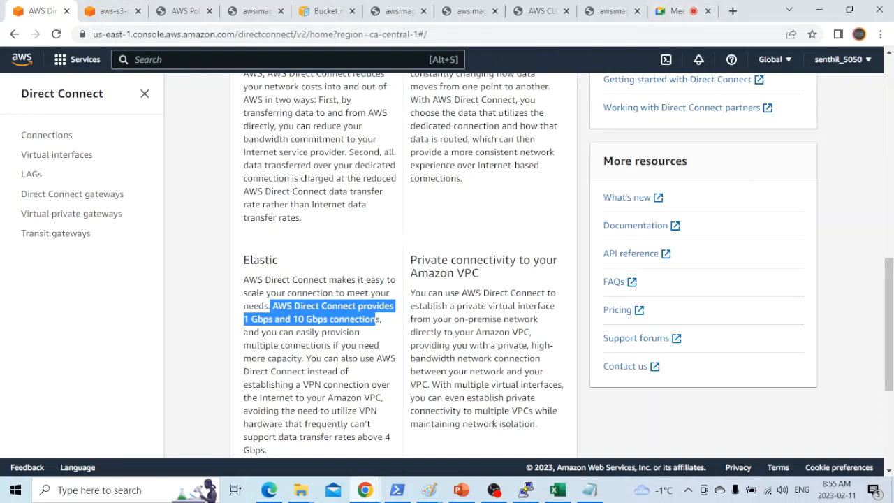
scroll(409, 116, "up", 1)
left_click_drag(891, 269, 893, 98)
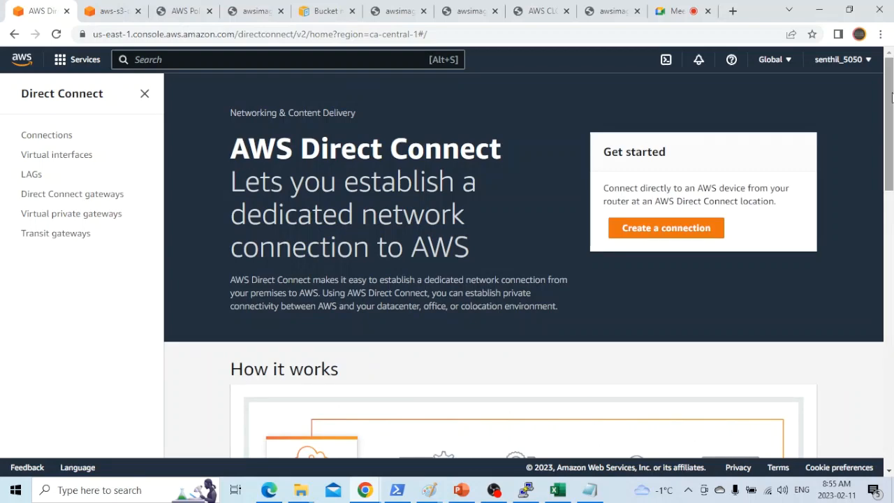